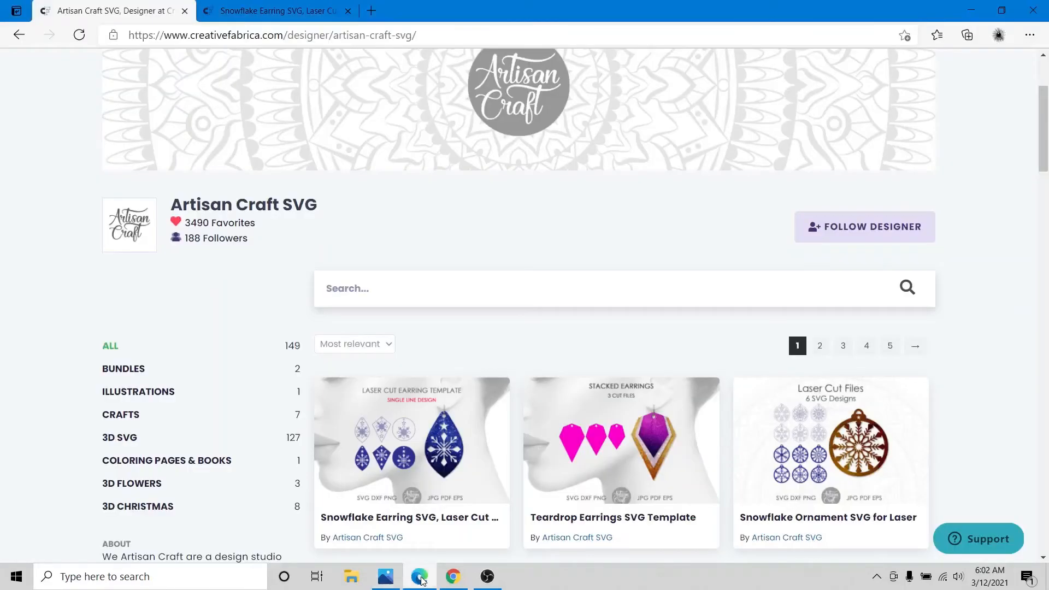
- Look over the Artisan Craft SVG designer page and its product listings on Creative Fabrica
scroll(145, 350, up, 3)
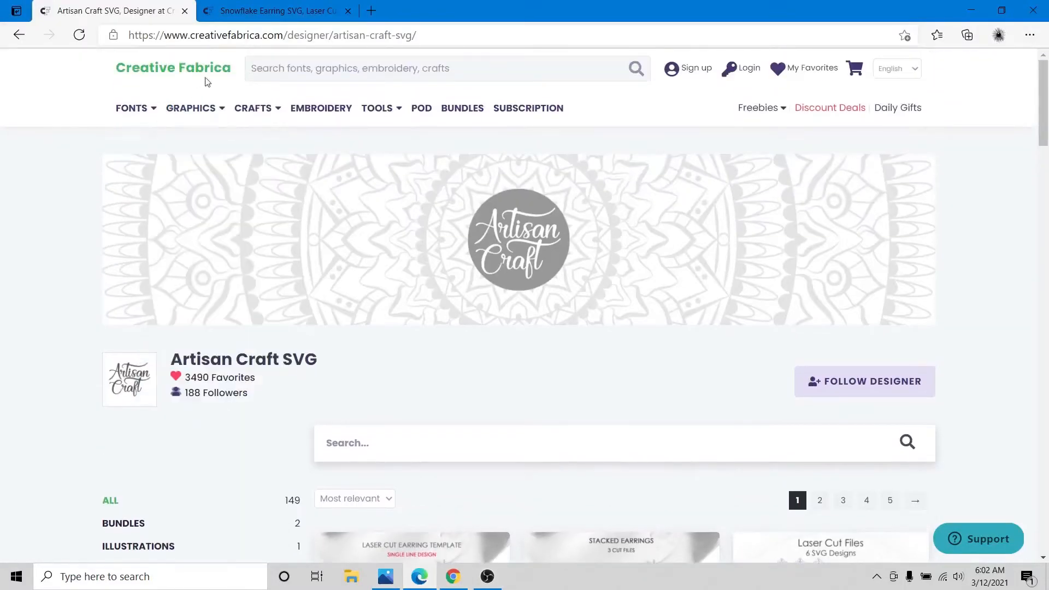
scroll(26, 260, down, 5)
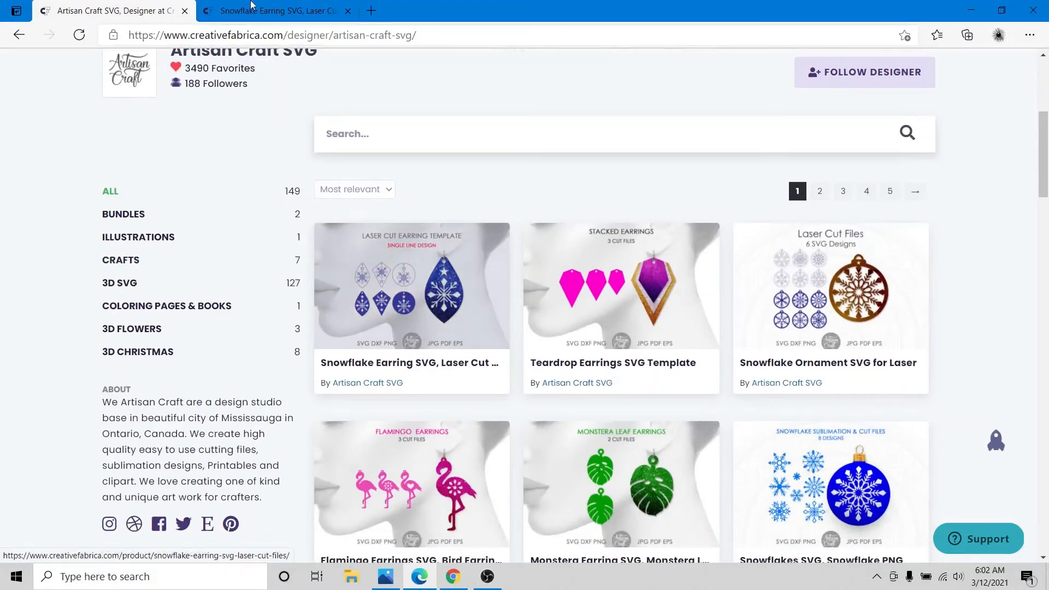
scroll(202, 115, up, 5)
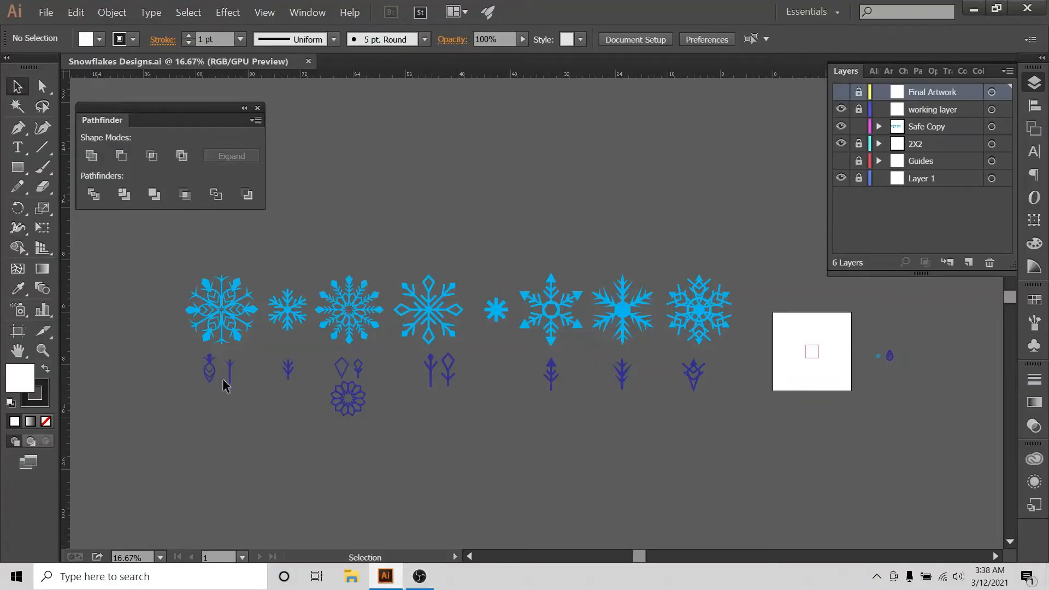
- Copy the eight-armed snowflake with open diamond tips from the Safe Copy layer
key(ctrl+plus)
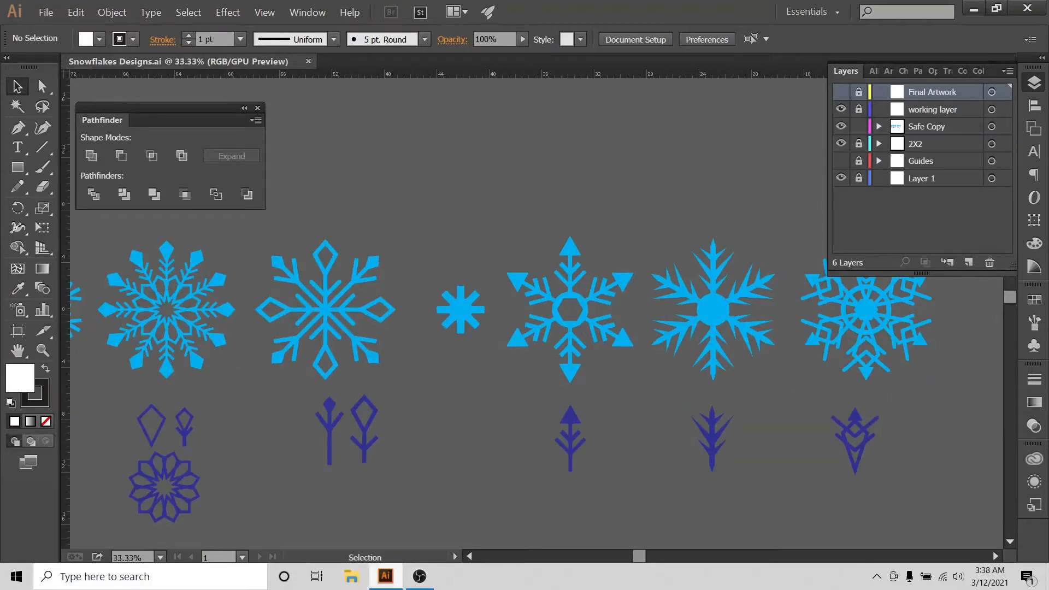
click(469, 556)
click(469, 556)
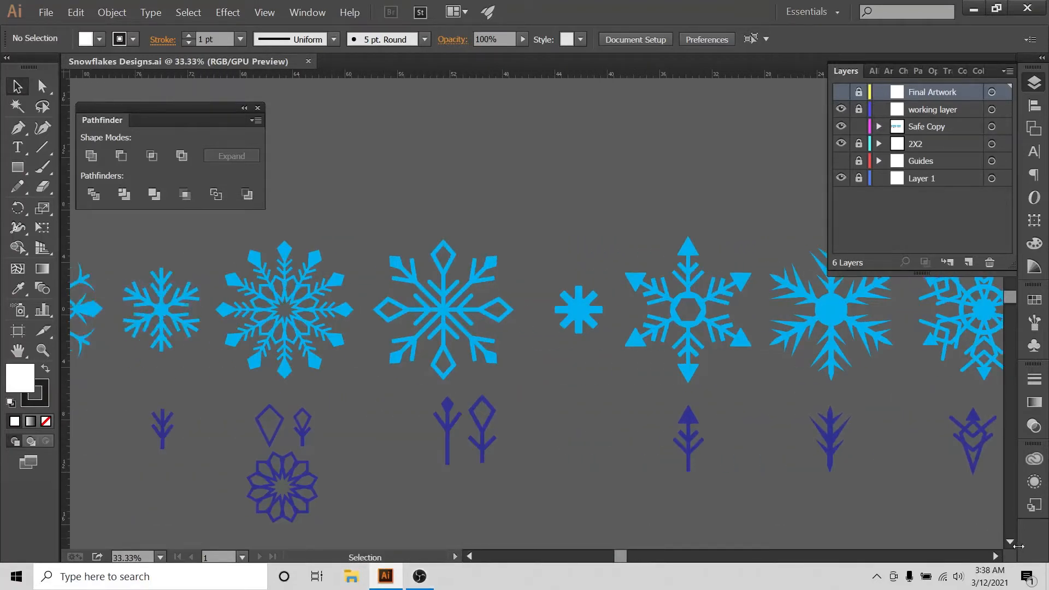
click(996, 556)
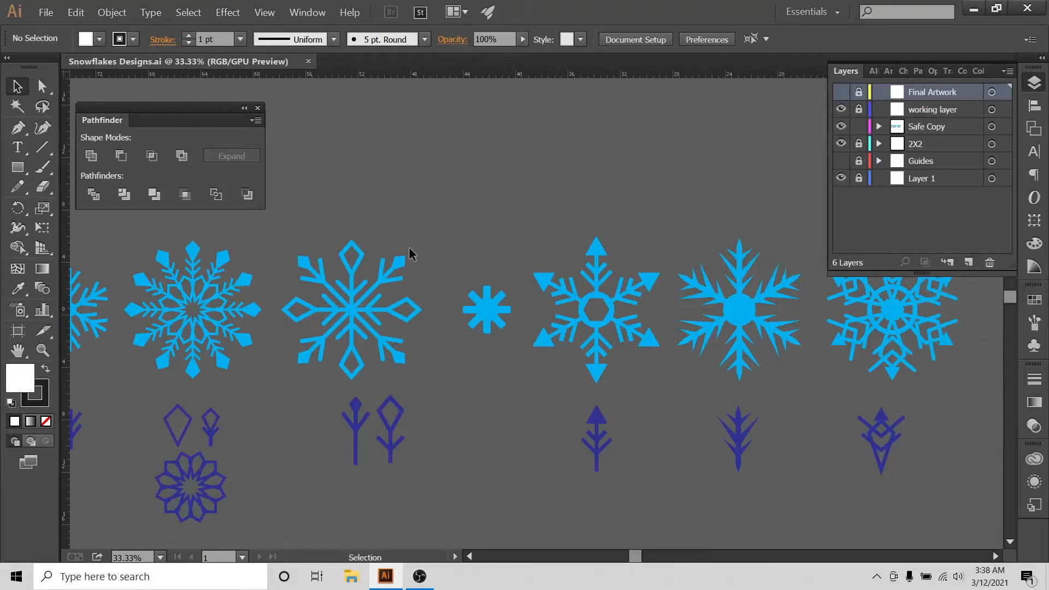
click(327, 328)
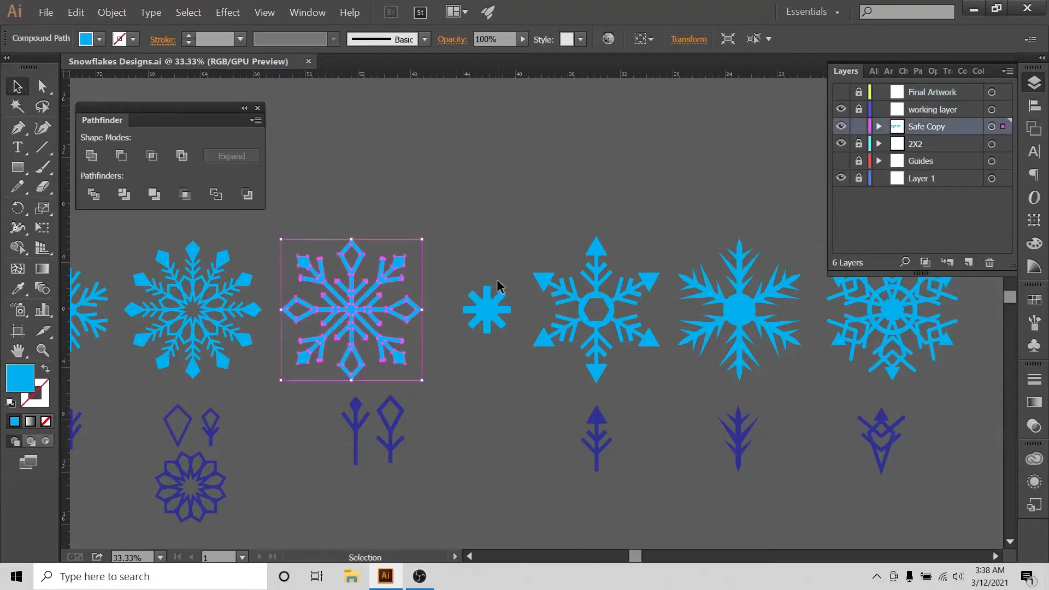
- Lock and hide the Safe Copy layer, and paste the snowflake into the unlocked working layer
click(853, 126)
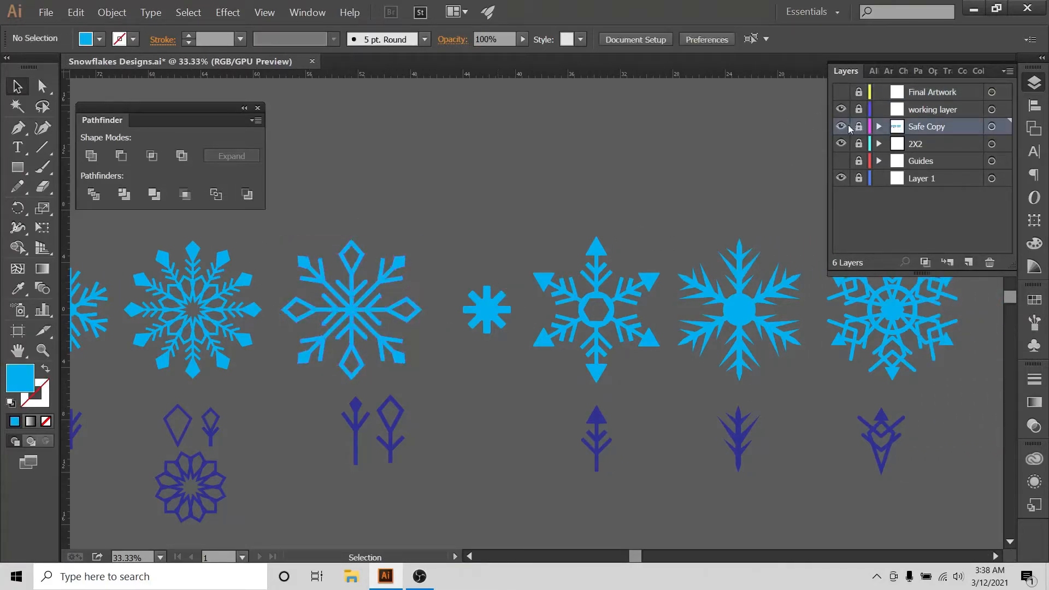
click(841, 126)
click(903, 112)
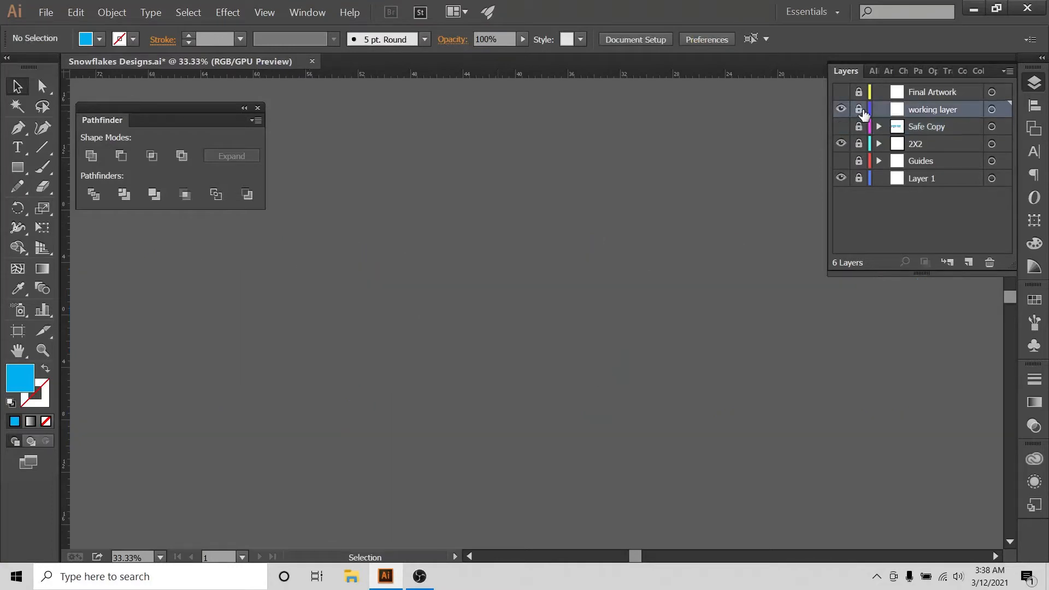
key(ctrl+v)
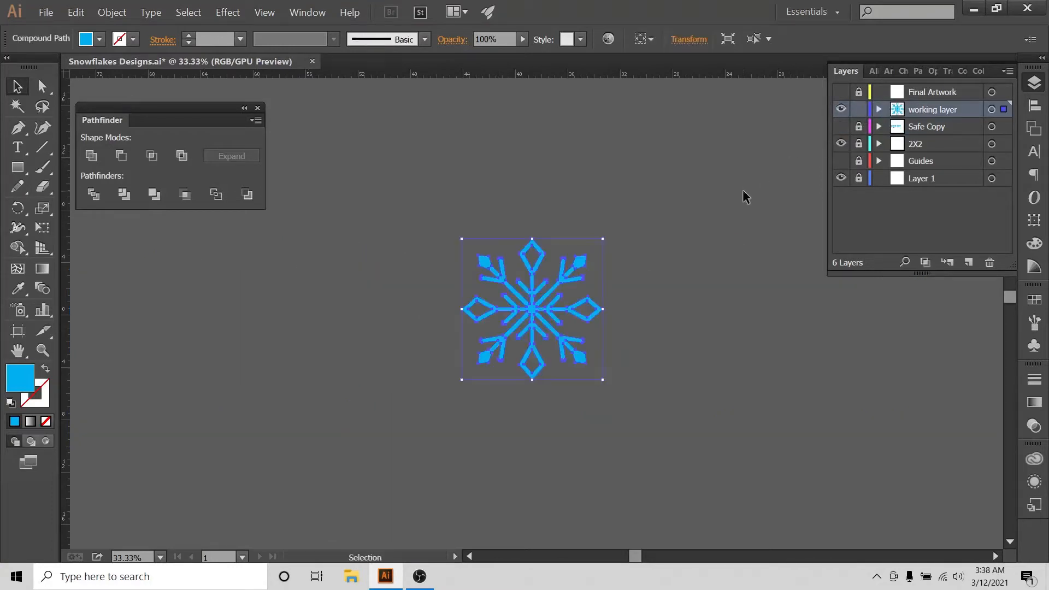
- Move the pasted snowflake across to the artboard so it overlaps the artboard's left side
scroll(755, 186, down, 3)
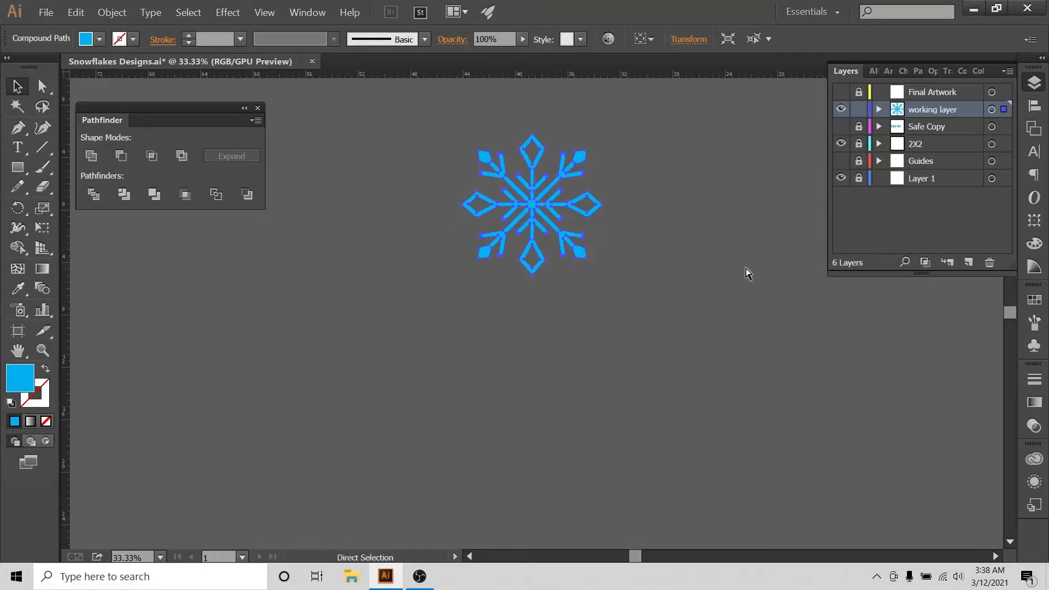
key(ctrl+0)
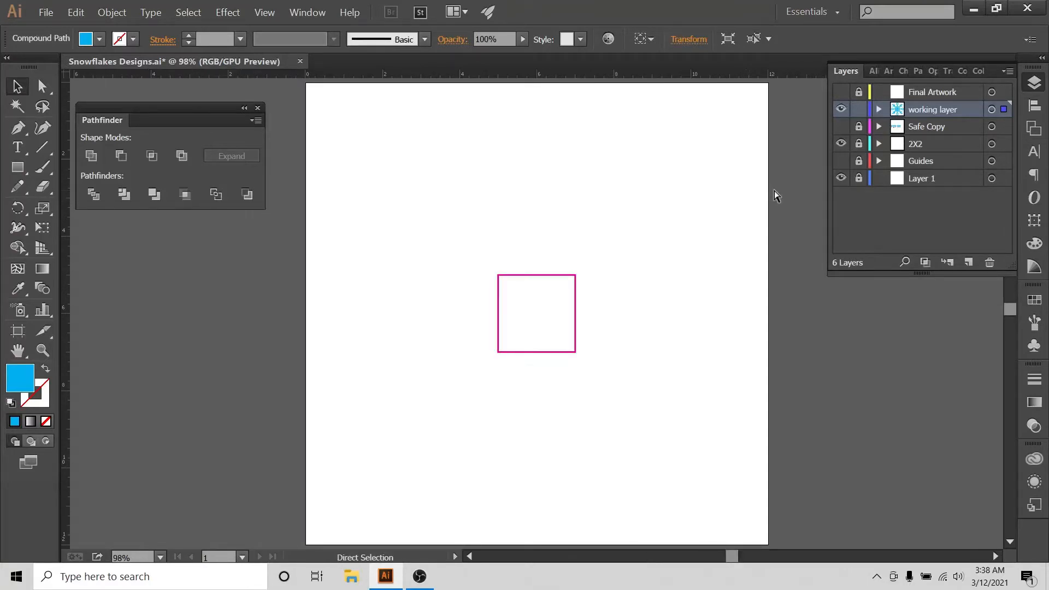
key(ctrl+minus)
key(ctrl+minus)
key(ctrl+minus)
key(ctrl+minus)
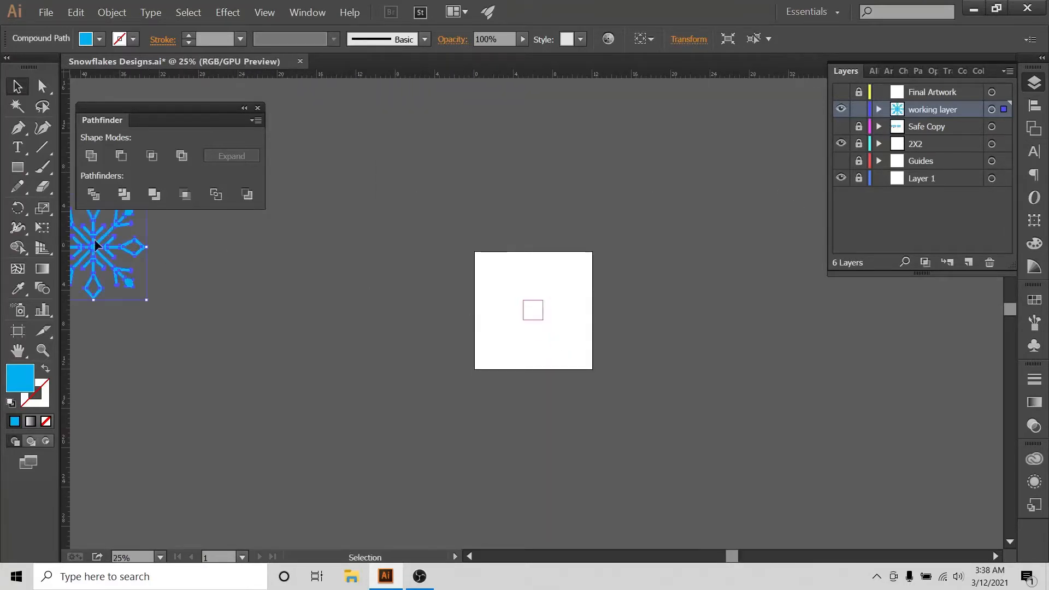
drag(95, 245, 485, 316)
- Scale the snowflake down proportionally to about a quarter of the artboard's width and place it left of the pink square
key(ctrl+plus)
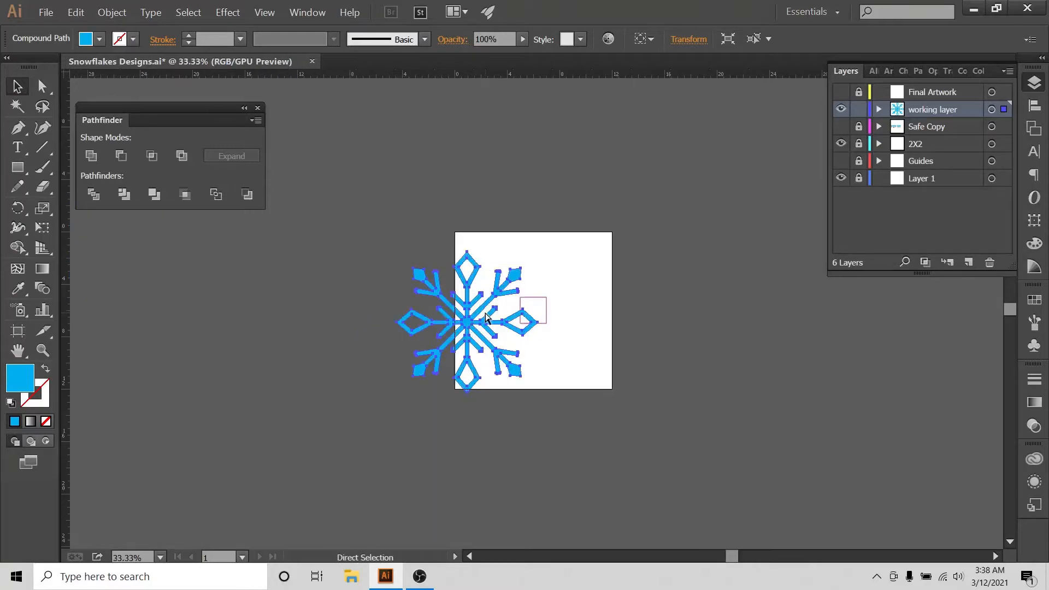
key(ctrl+plus)
key(ctrl+plus)
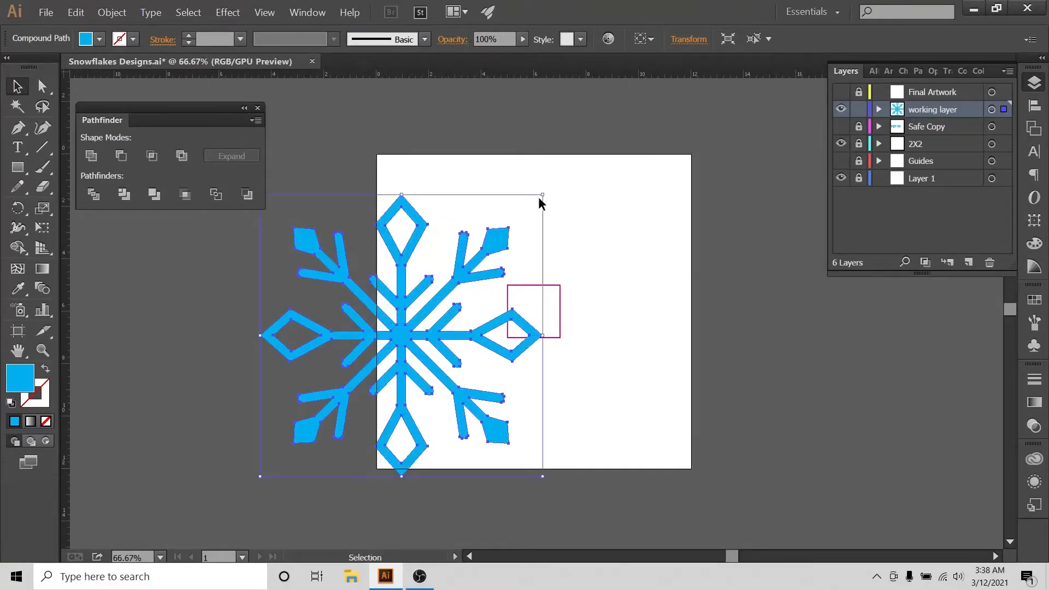
drag(543, 195, 472, 311)
click(580, 251)
click(523, 222)
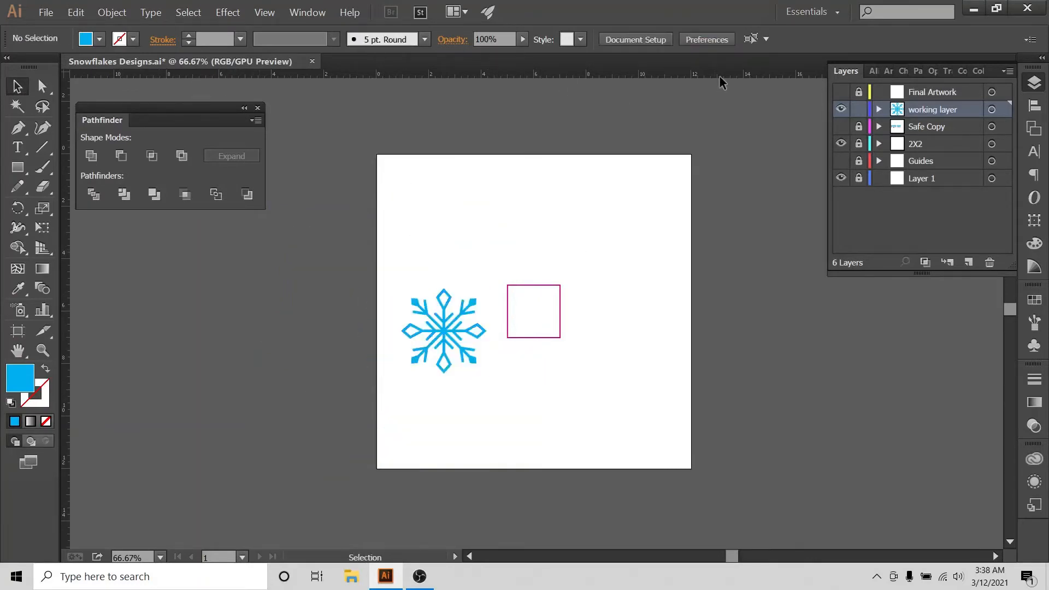
- Show the Guides layer and toggle the 2X2 layer off and on to check the pink square
key(ctrl+plus)
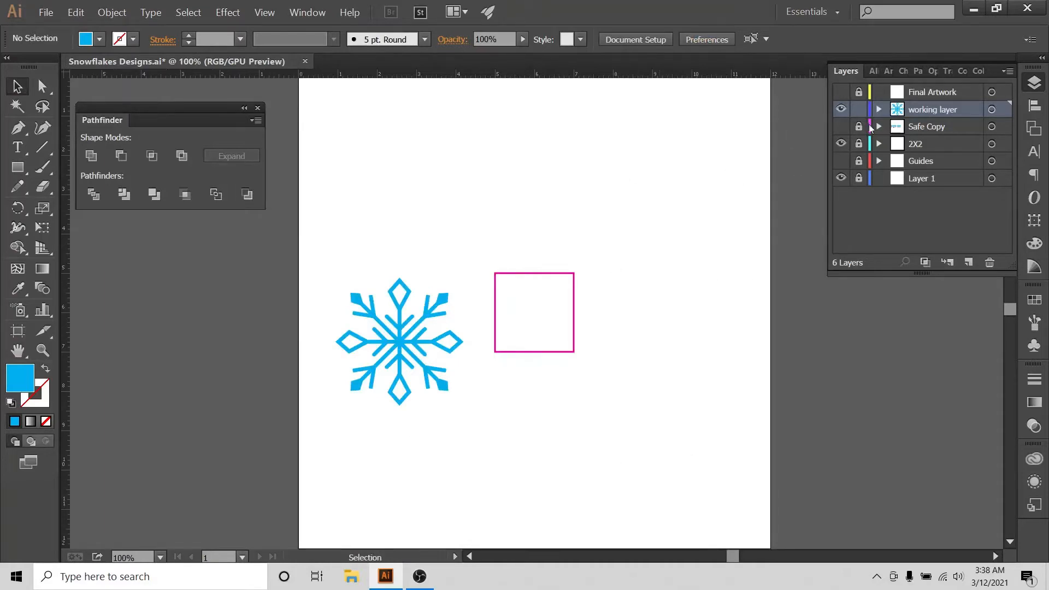
click(841, 161)
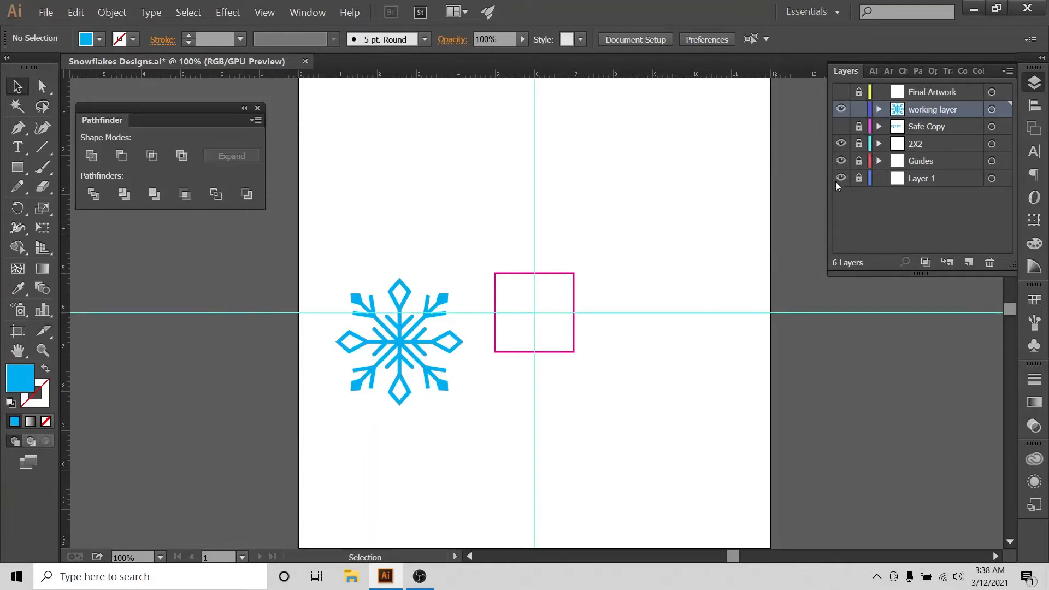
click(842, 145)
click(843, 145)
click(843, 146)
click(842, 146)
- Scale the snowflake to slightly smaller than the pink 2X2 square and position it just left of the square
key(ctrl+plus)
key(ctrl+plus)
key(ctrl+plus)
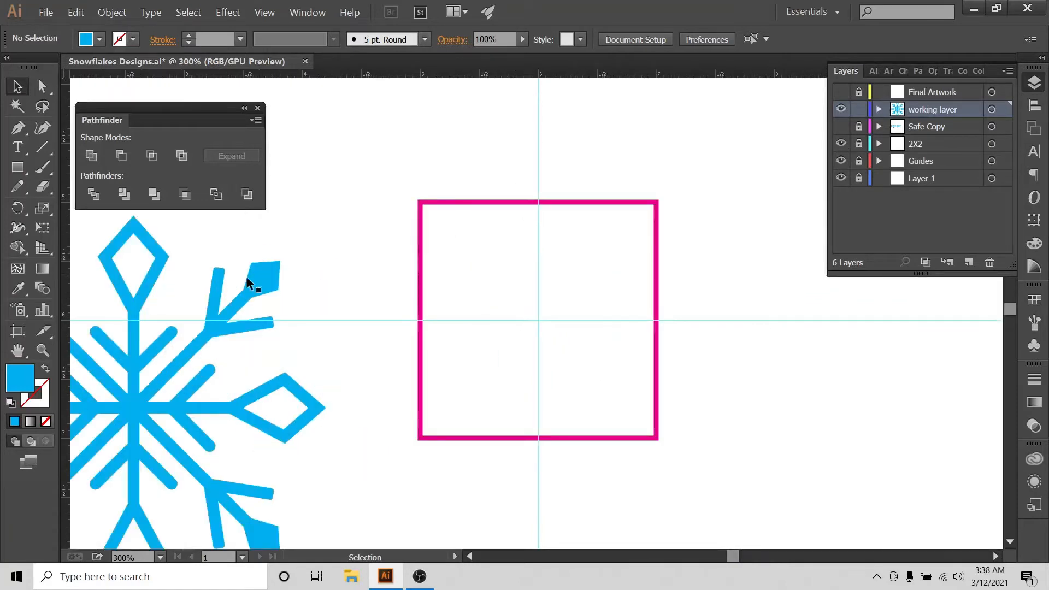
drag(249, 283, 305, 226)
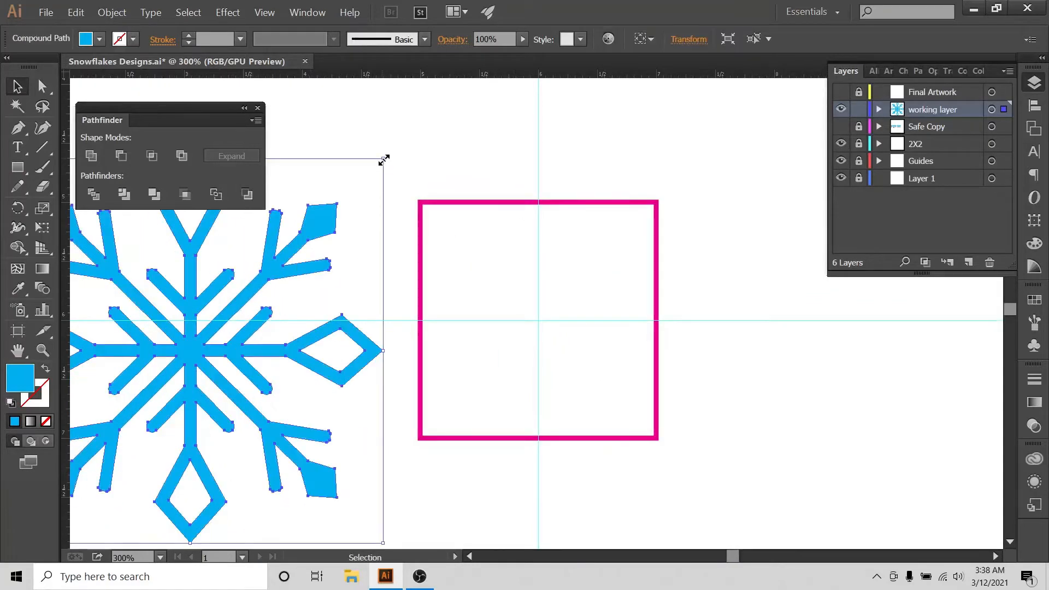
drag(384, 159, 316, 235)
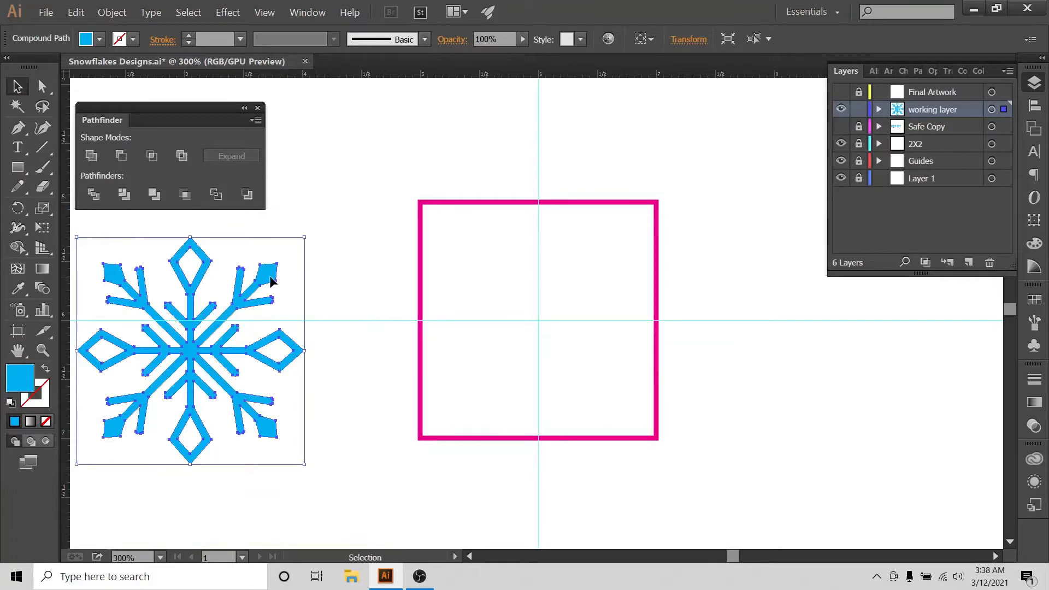
drag(271, 282, 355, 258)
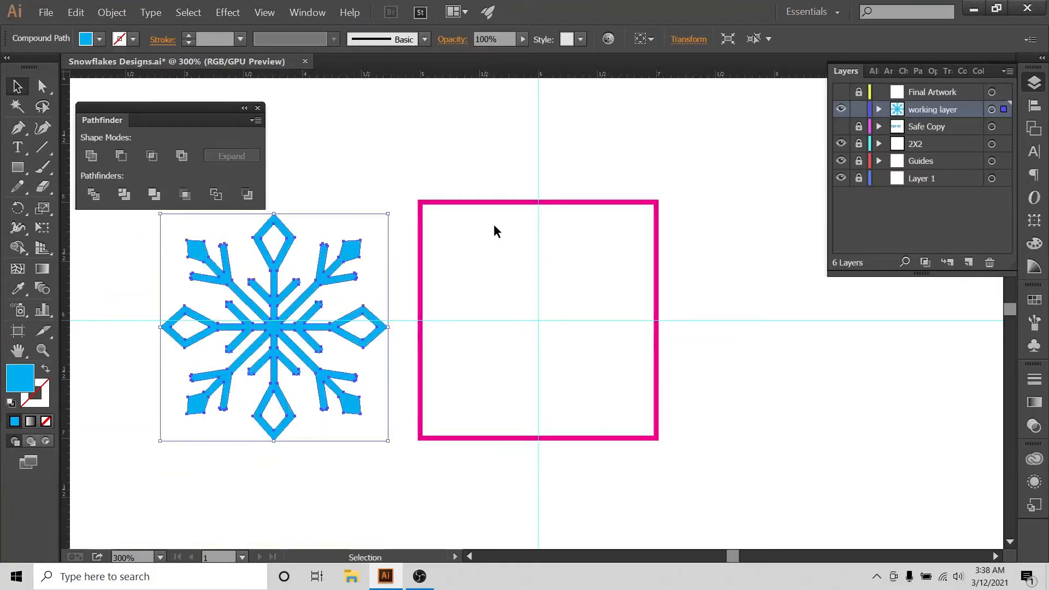
click(759, 255)
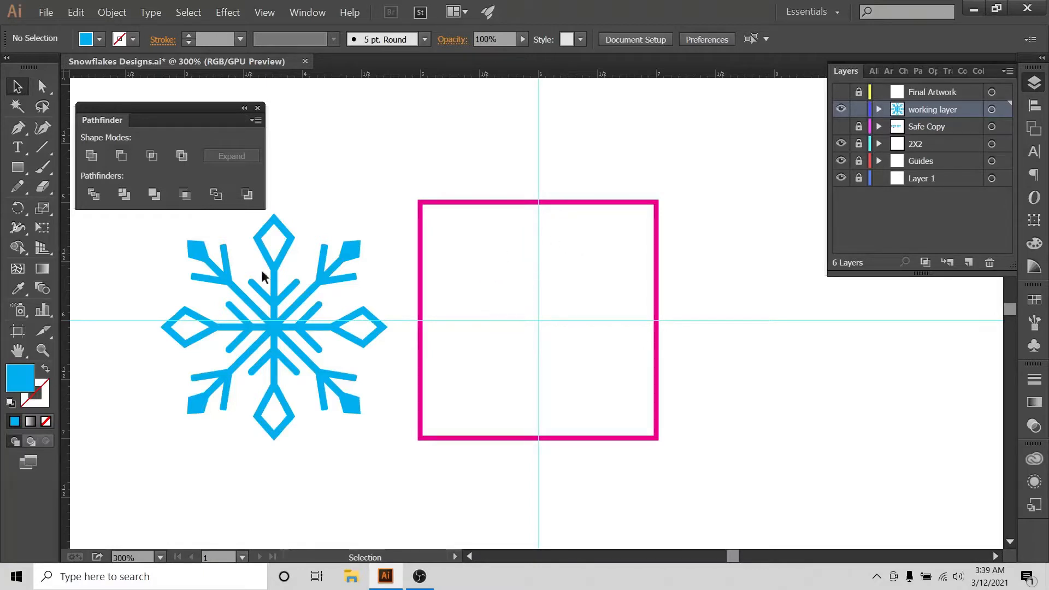
- Shrink the snowflake proportionally to a little over half the pink square's width and move it down and left
click(281, 279)
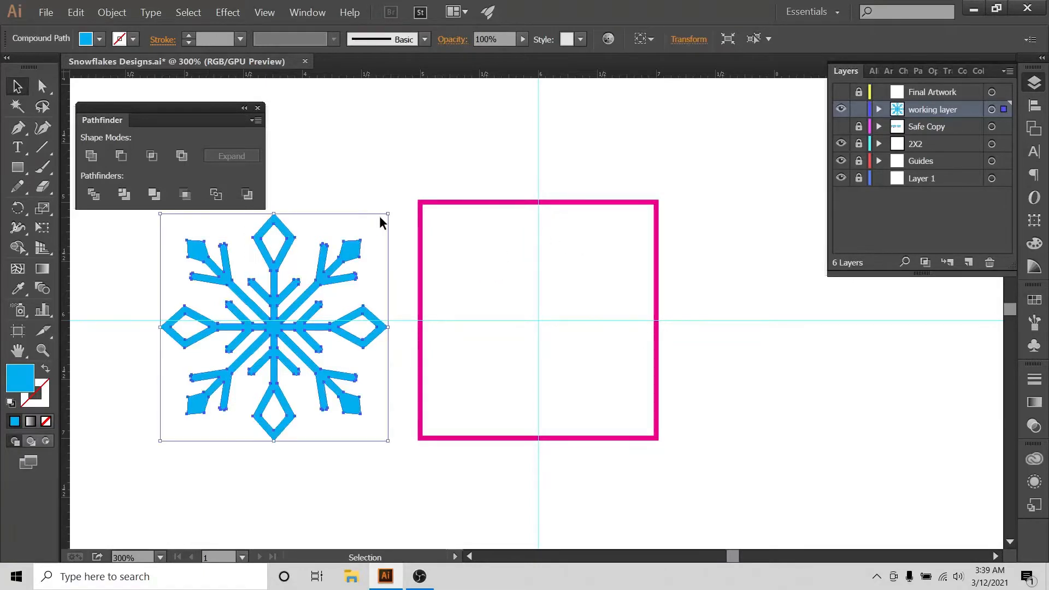
drag(390, 217, 342, 263)
click(326, 313)
drag(275, 316, 230, 369)
click(366, 234)
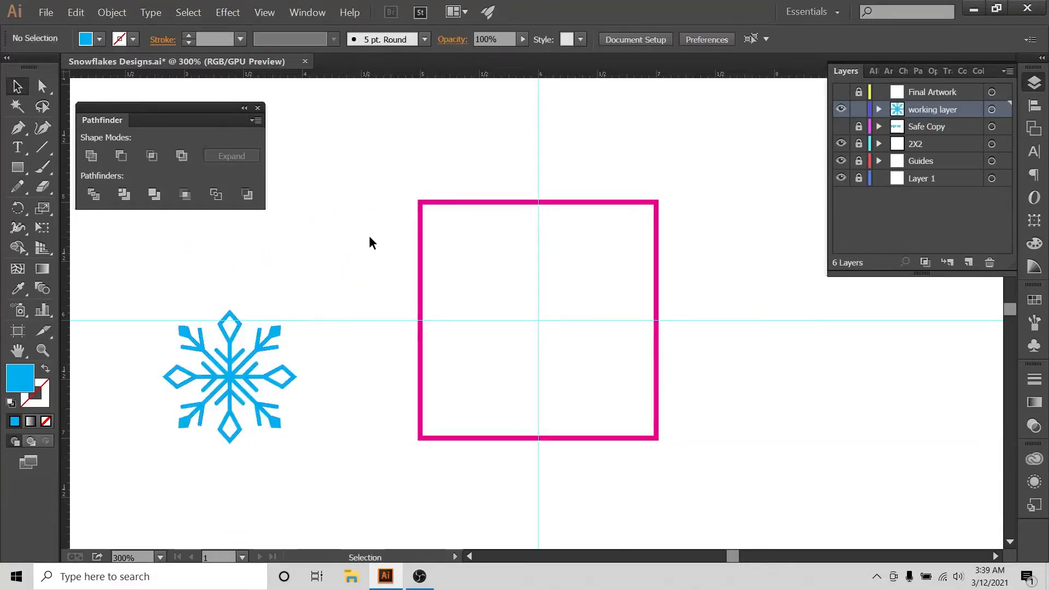
- Turn on the document grid with the pink 2X2 square in view
key(ctrl+equal)
key(ctrl+equal)
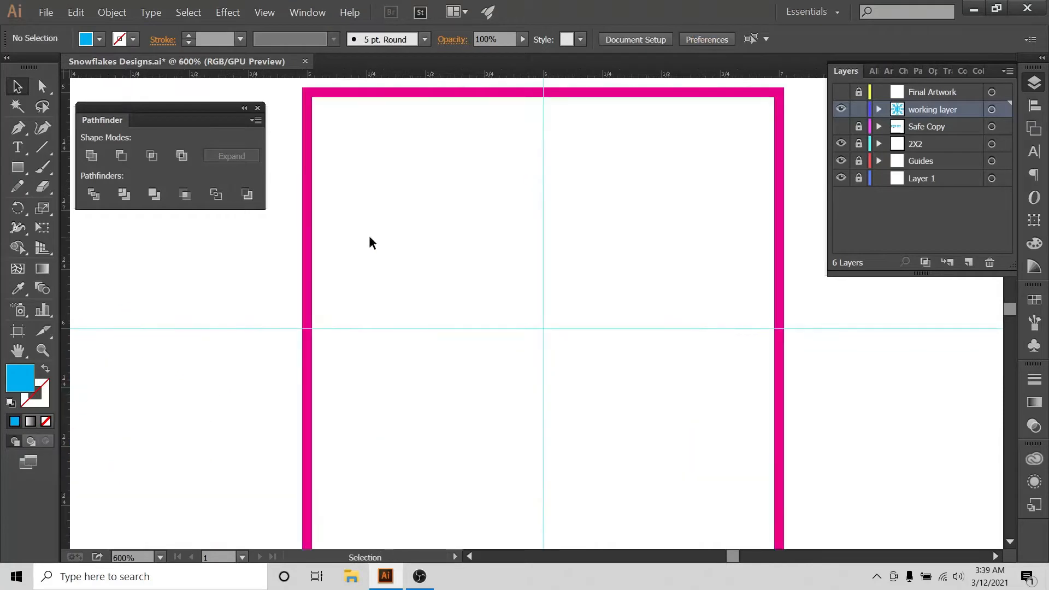
key(ctrl+minus)
scroll(375, 224, down, 1)
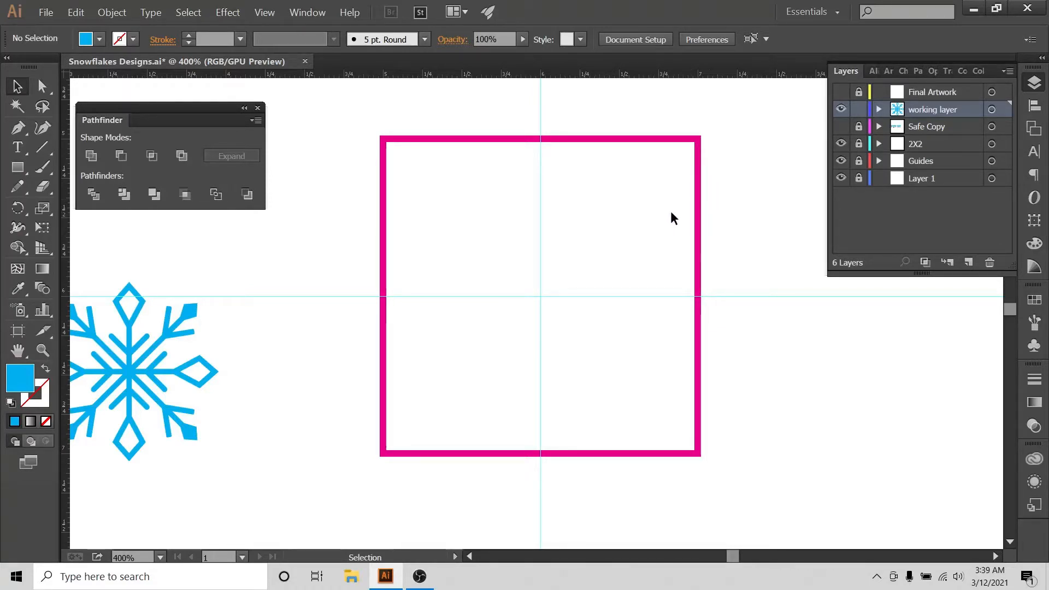
click(264, 12)
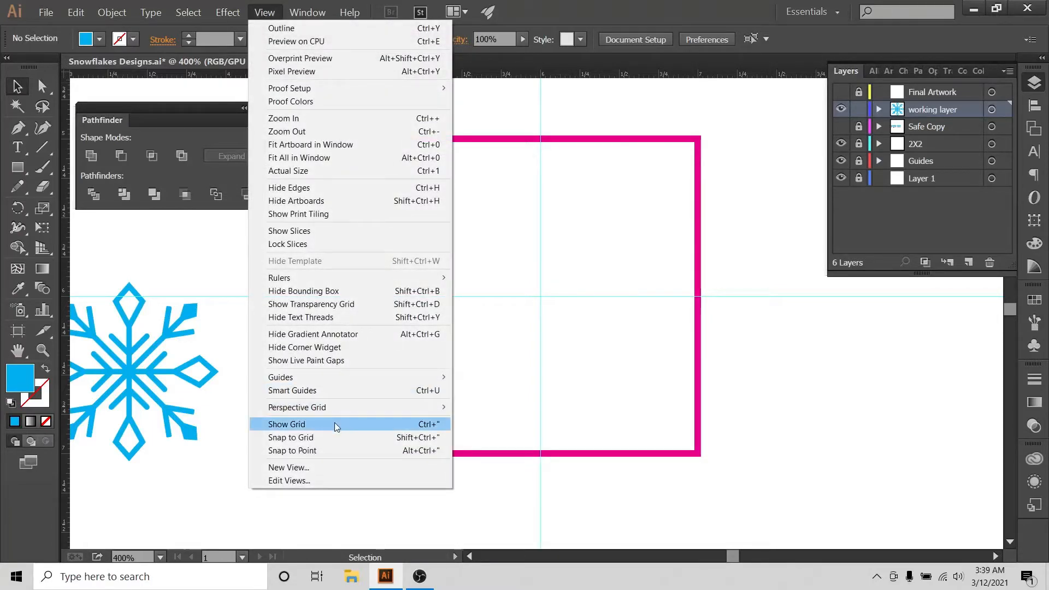
click(335, 424)
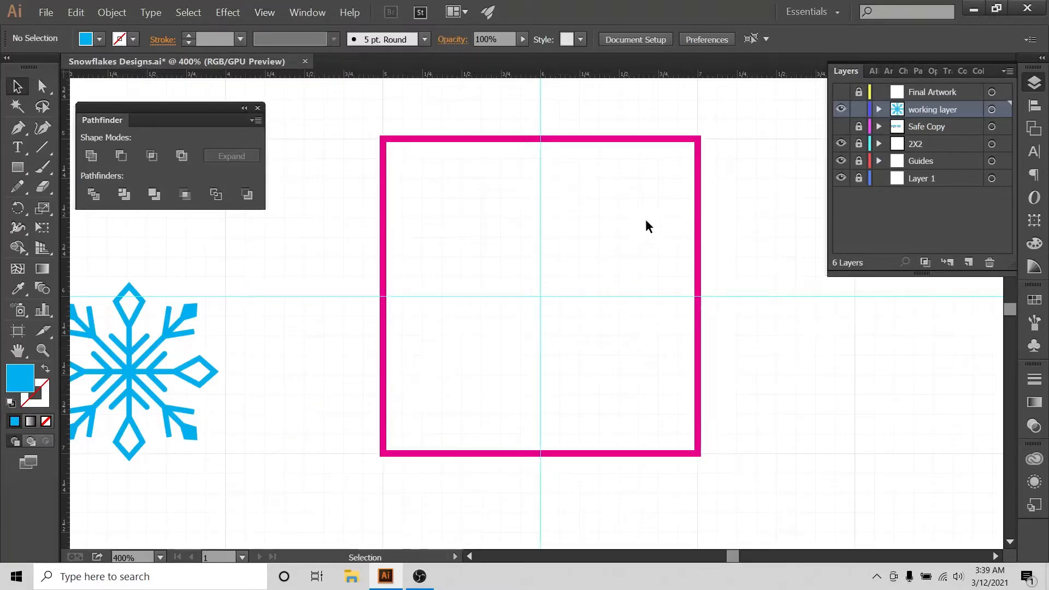
- Set up the Pencil tool with no fill and a dark blue 1 pt stroke
click(18, 187)
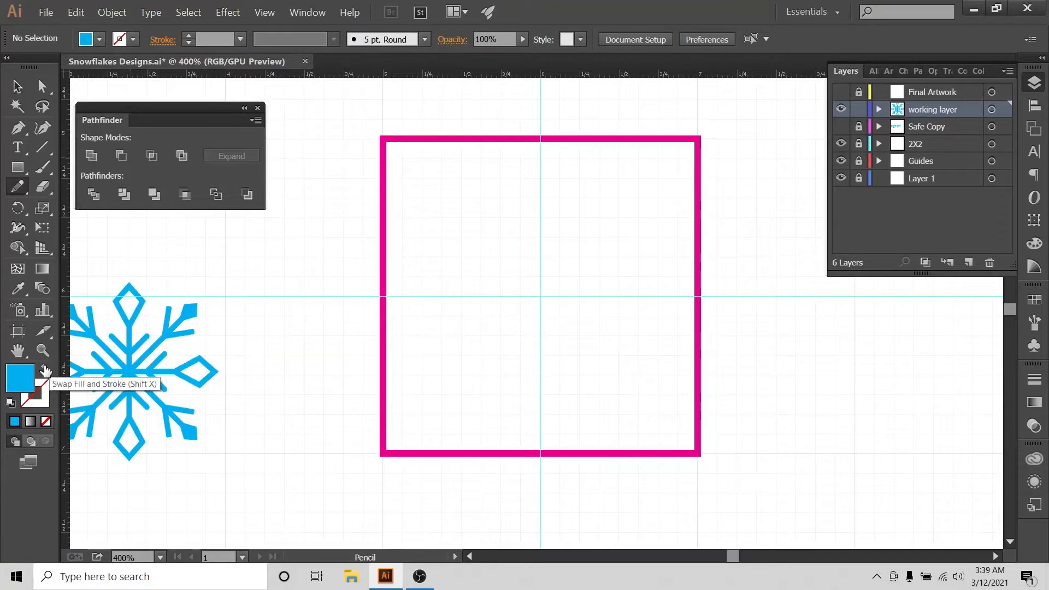
click(45, 371)
click(134, 39)
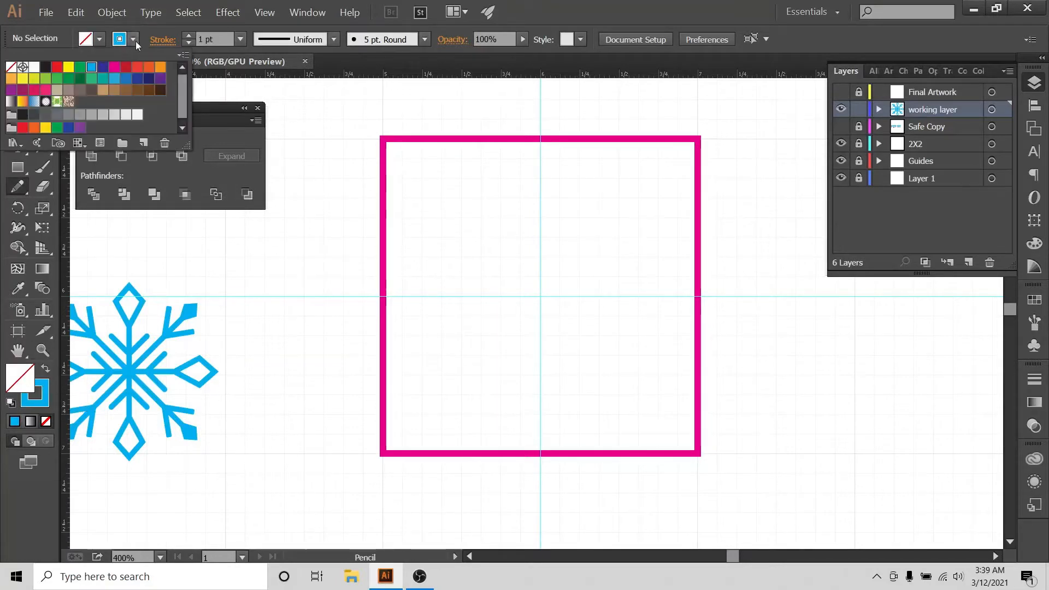
click(103, 66)
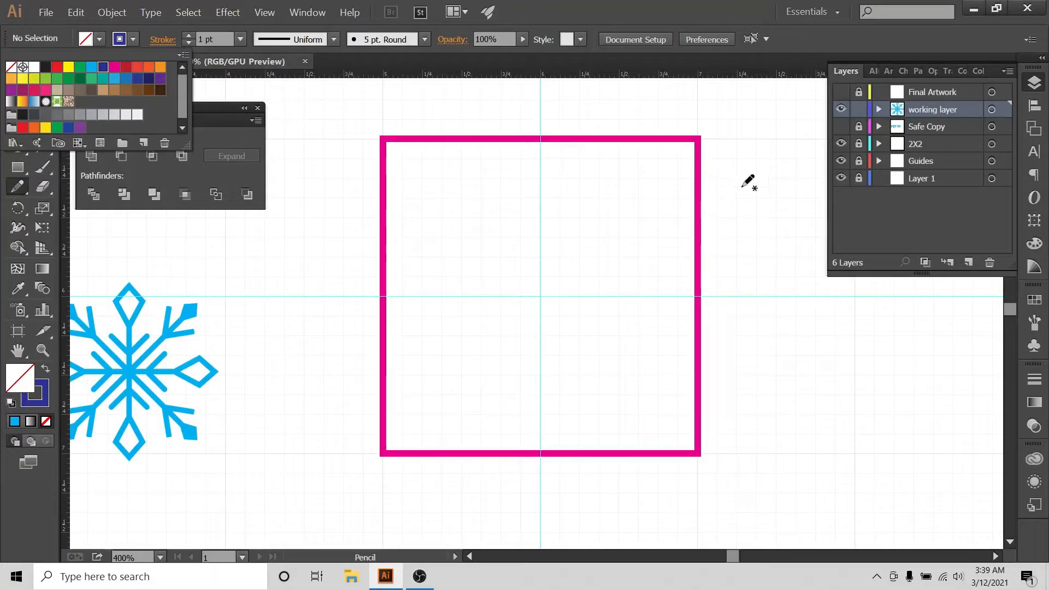
- Draw the right half of a teardrop with the Pencil, starting and ending on the vertical guide inside the pink square
click(542, 159)
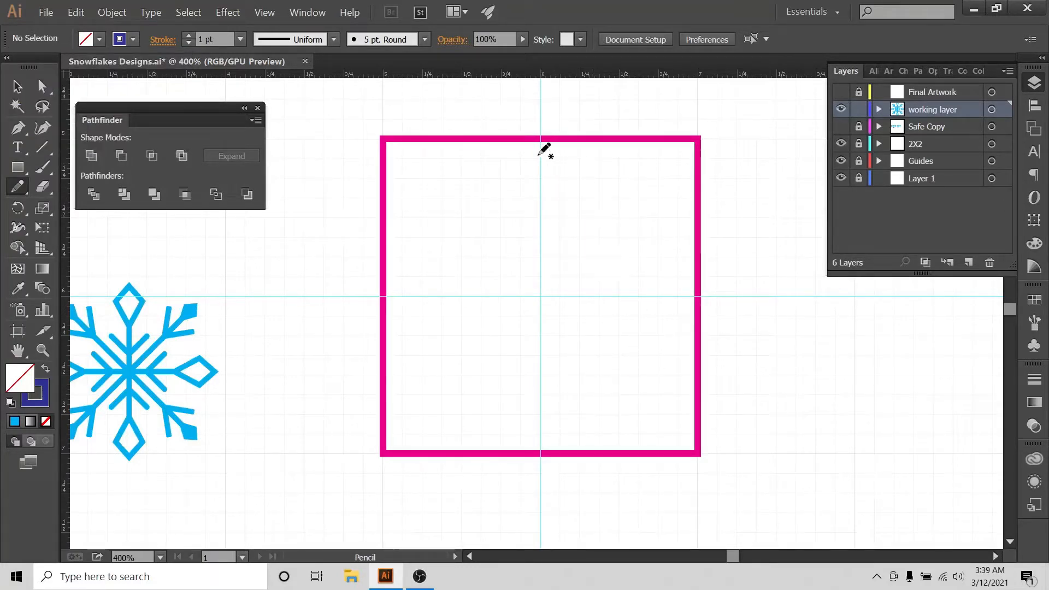
mouse_move(541, 160)
mouse_down()
mouse_move(618, 285)
mouse_move(626, 334)
mouse_move(596, 397)
mouse_move(540, 445)
mouse_up()
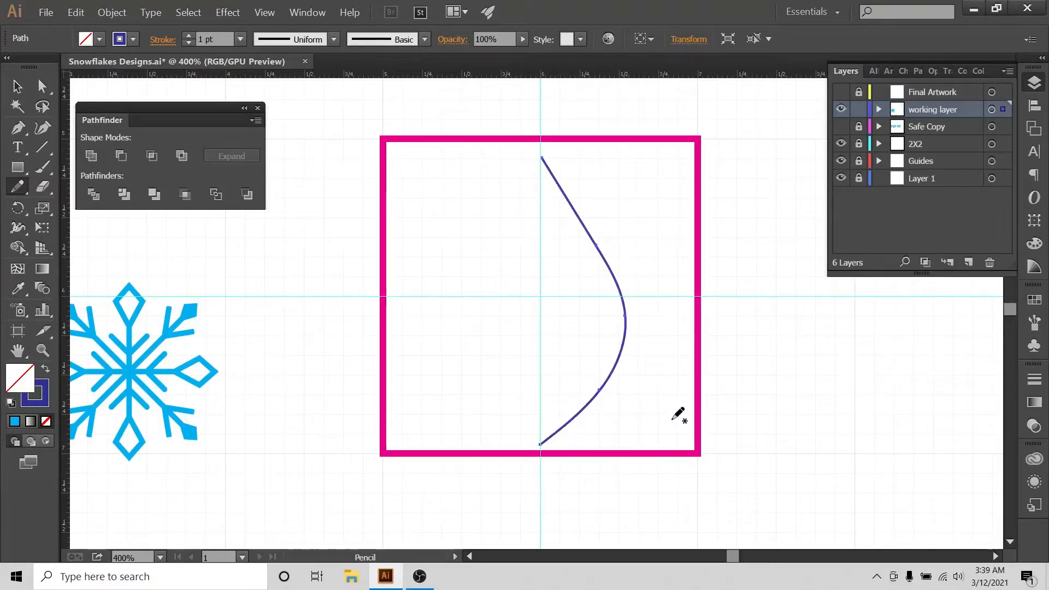
click(18, 85)
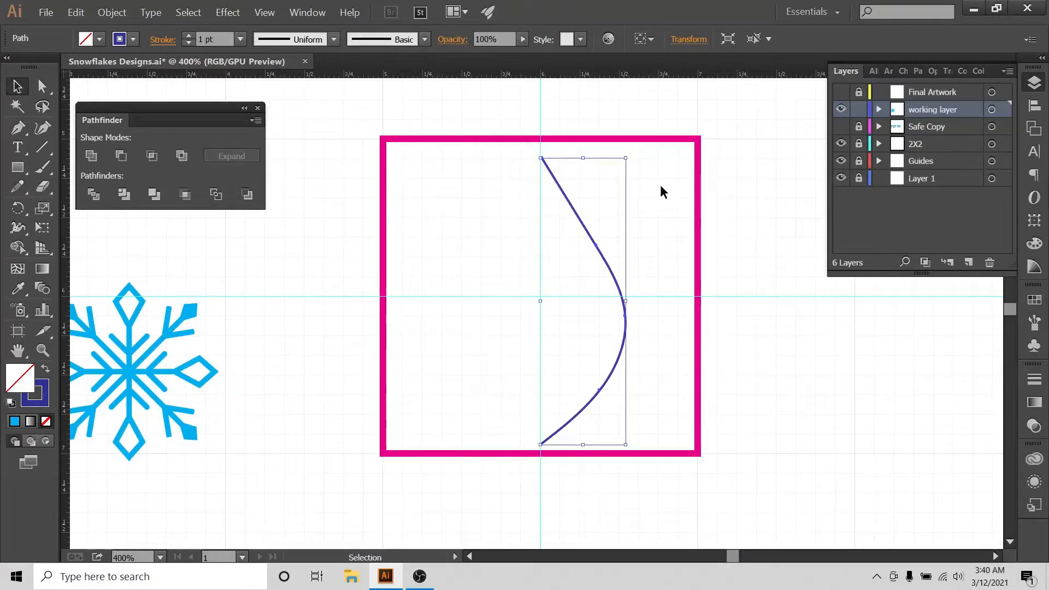
- Change the stroke colour of the half-teardrop path to the light blue swatch that matches the snowflake
click(133, 39)
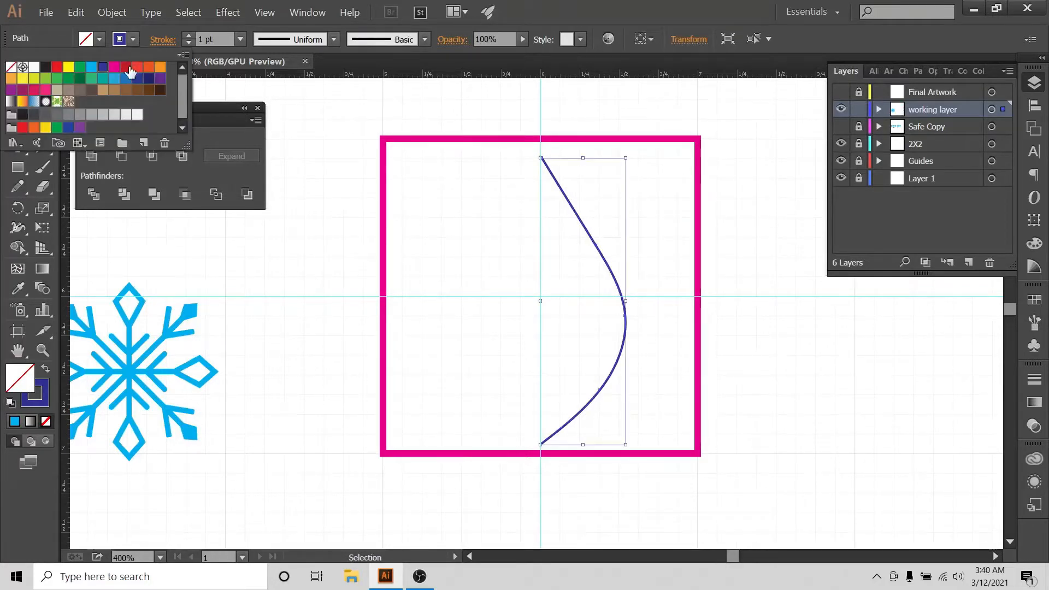
click(80, 67)
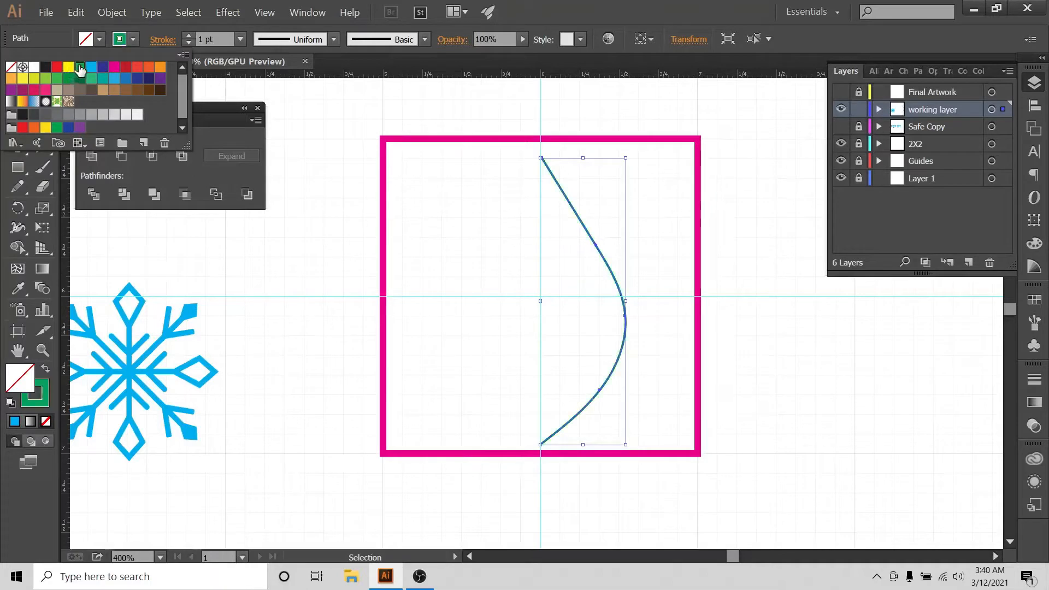
click(69, 67)
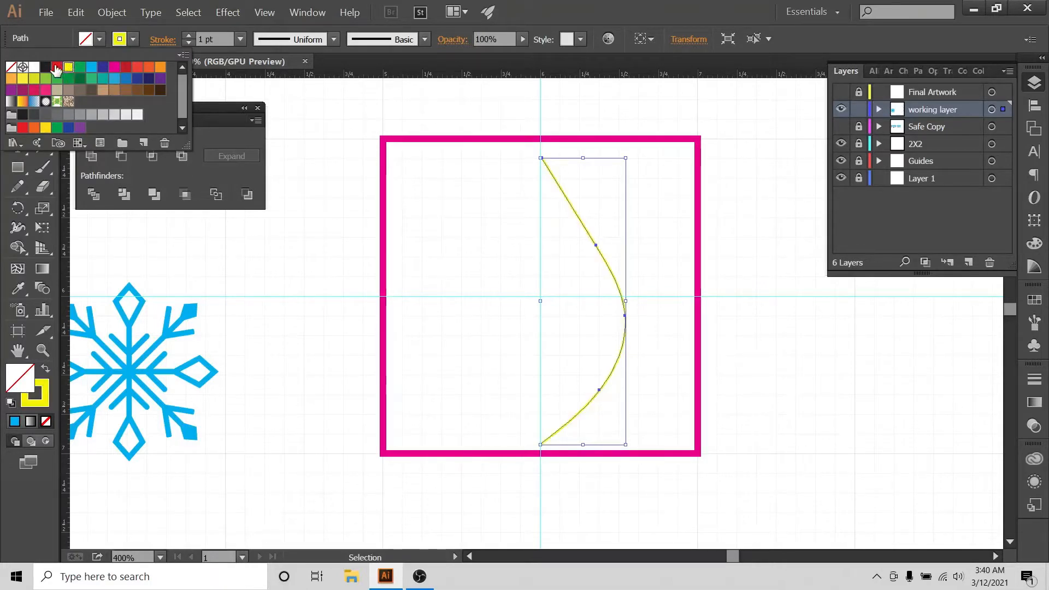
click(91, 68)
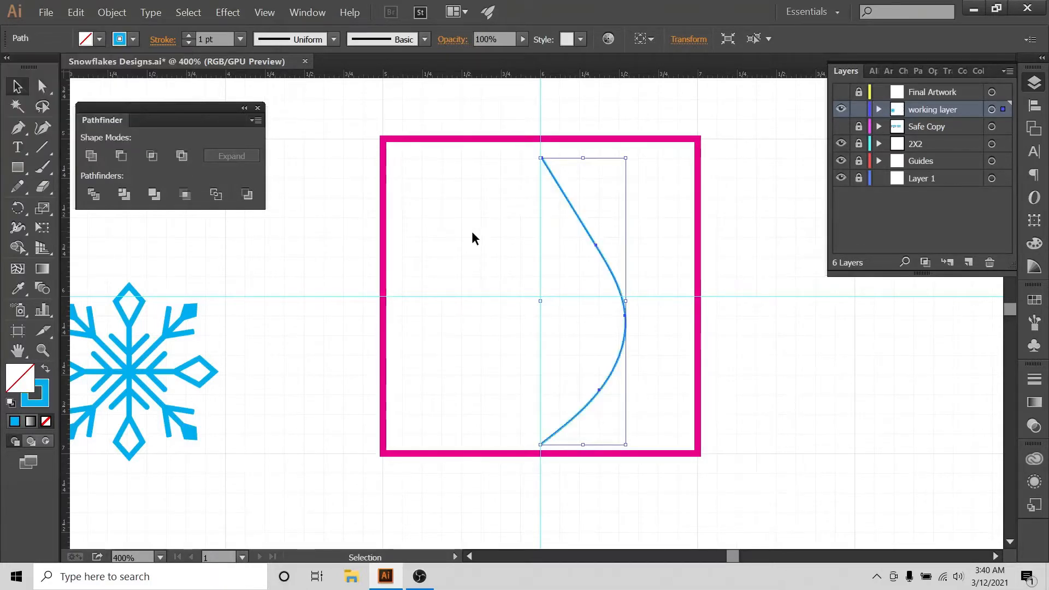
- Simplify the half-teardrop path with 50% curve precision and a 0° angle threshold, with the preview turned on
click(525, 176)
drag(526, 179, 553, 187)
drag(614, 204, 545, 267)
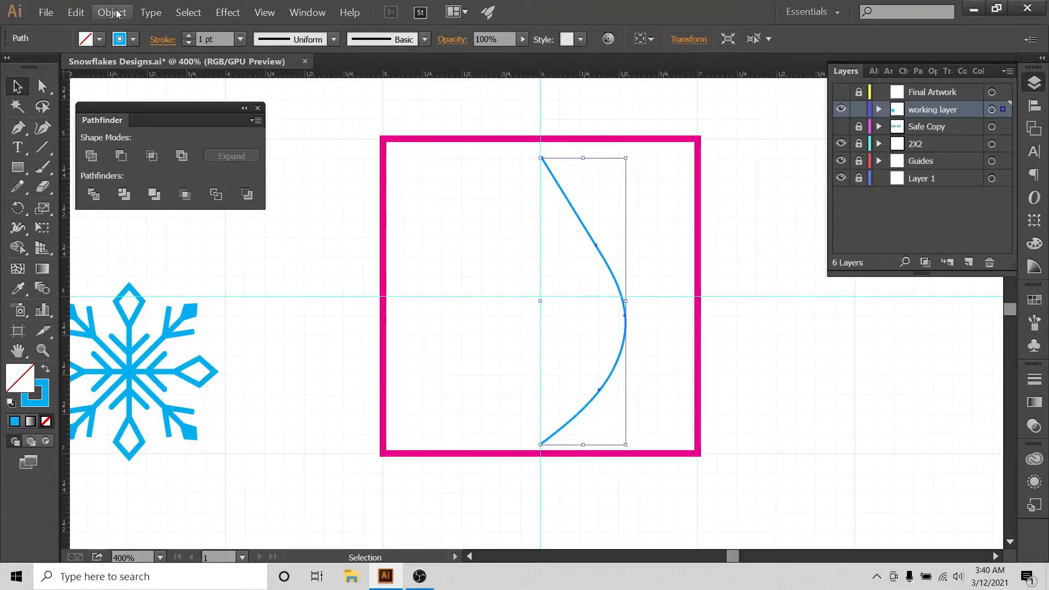
click(647, 204)
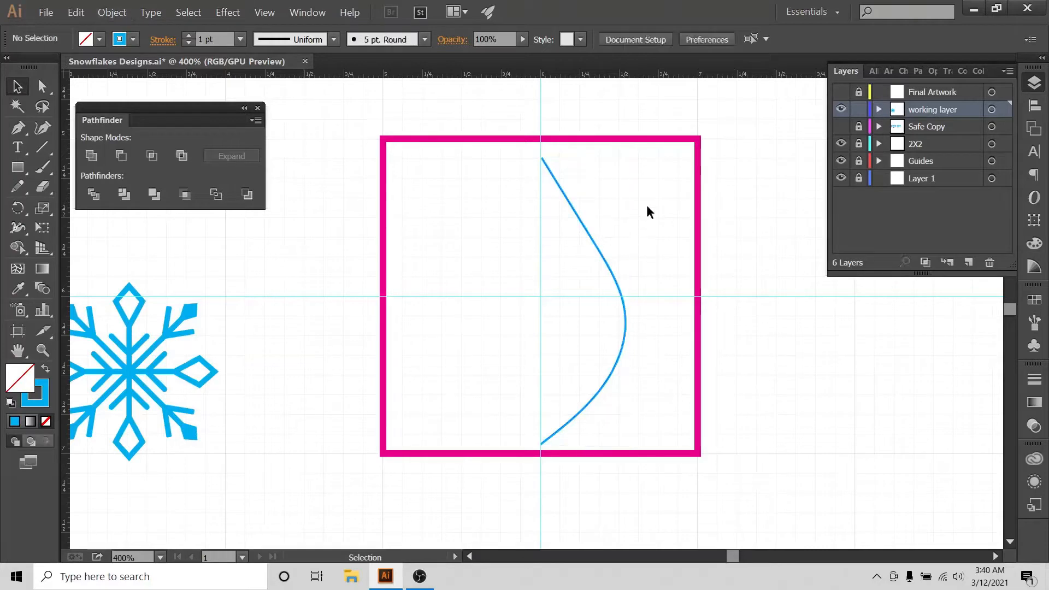
drag(647, 204, 449, 236)
click(106, 13)
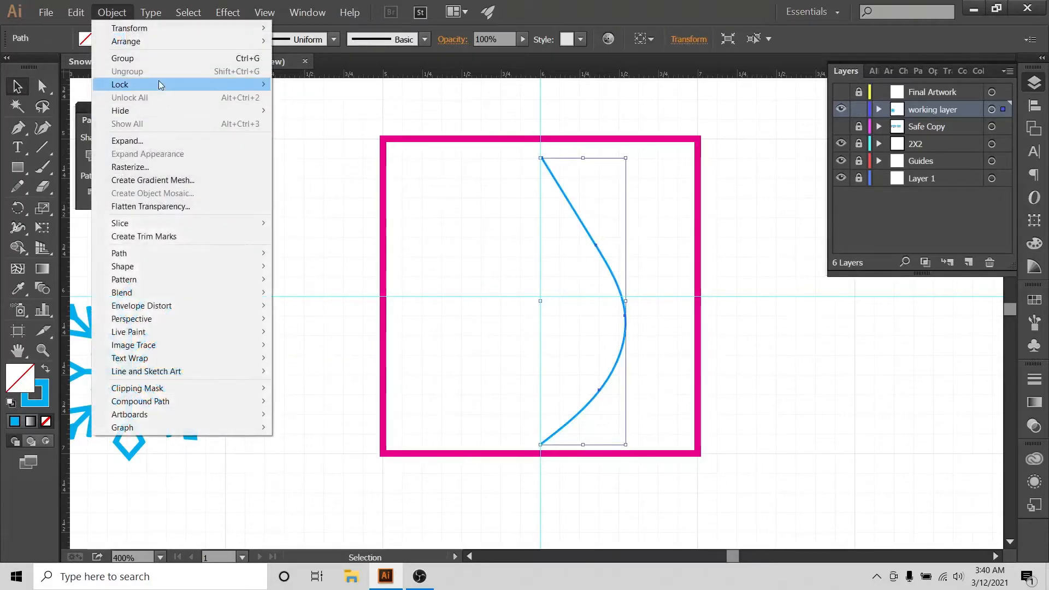
mouse_move(164, 253)
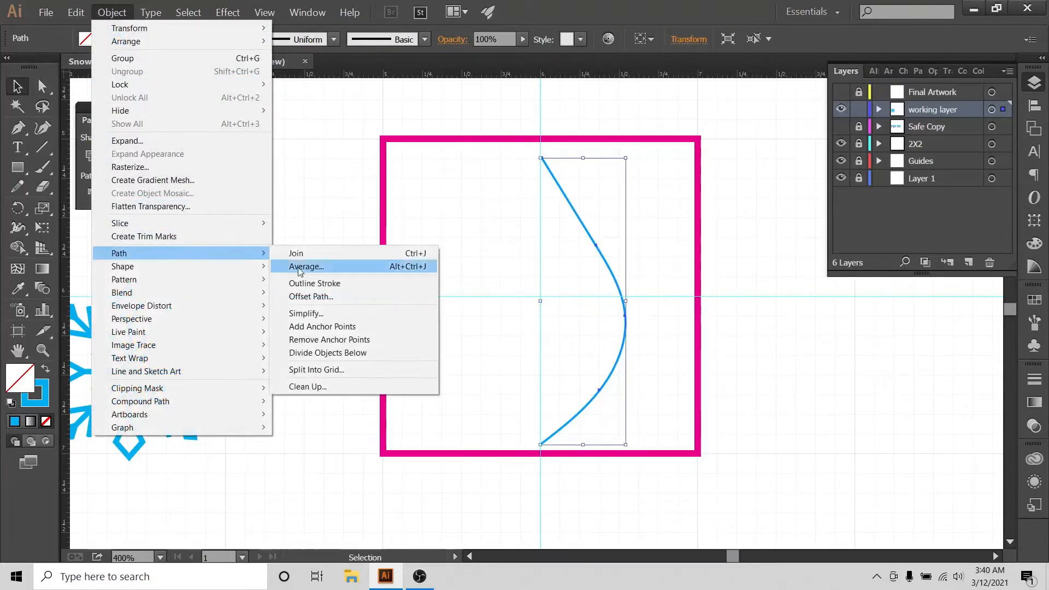
click(334, 313)
click(770, 271)
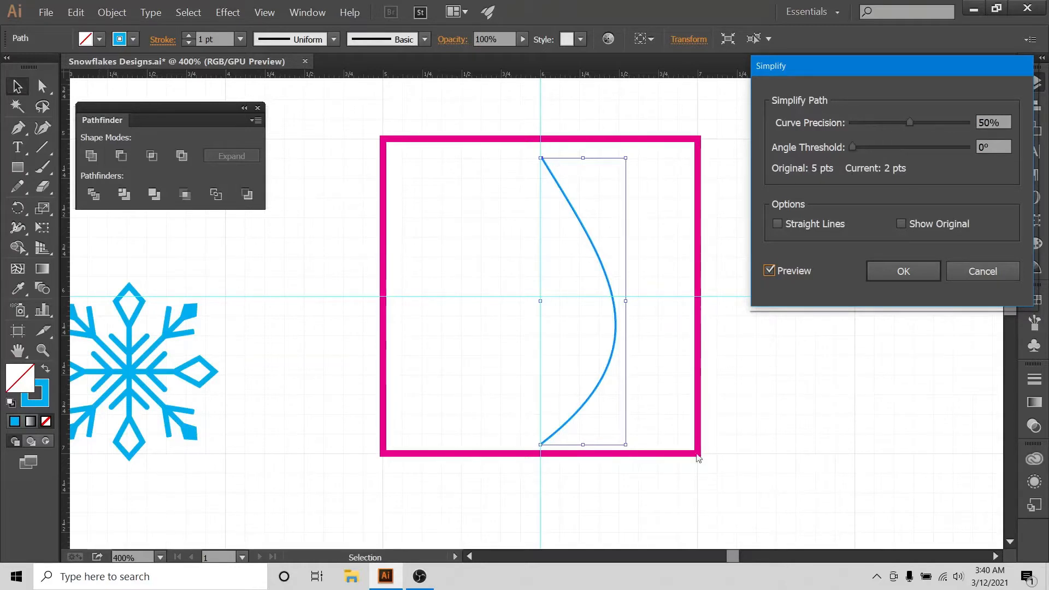
click(902, 272)
- Reflect the half-teardrop path across the vertical axis (90°) as a copy
drag(614, 207, 588, 244)
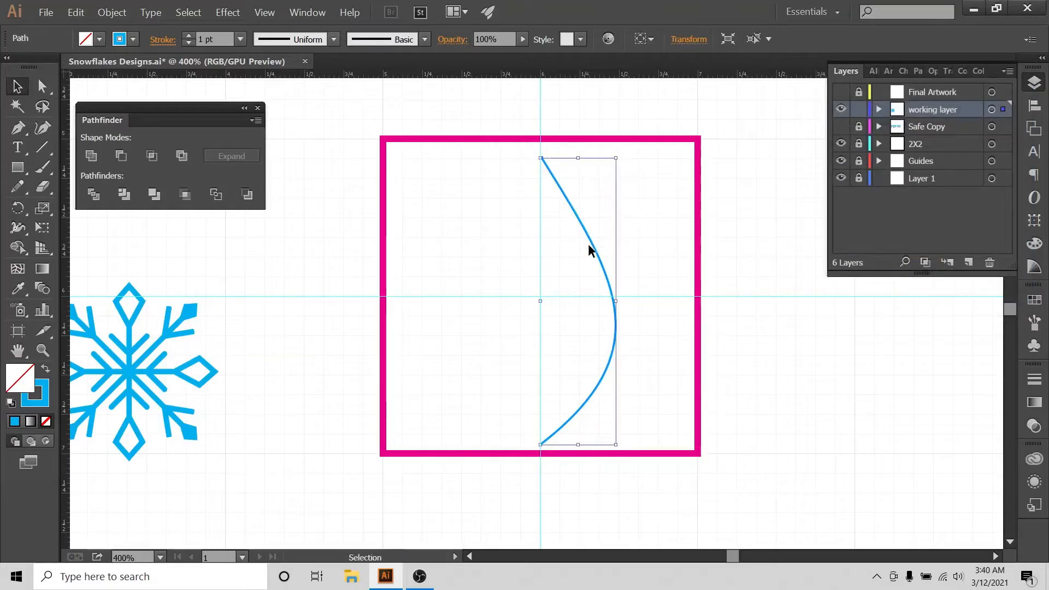
right_click(593, 245)
click(642, 178)
drag(605, 176, 562, 220)
right_click(578, 218)
click(648, 176)
drag(647, 176, 577, 215)
right_click(580, 219)
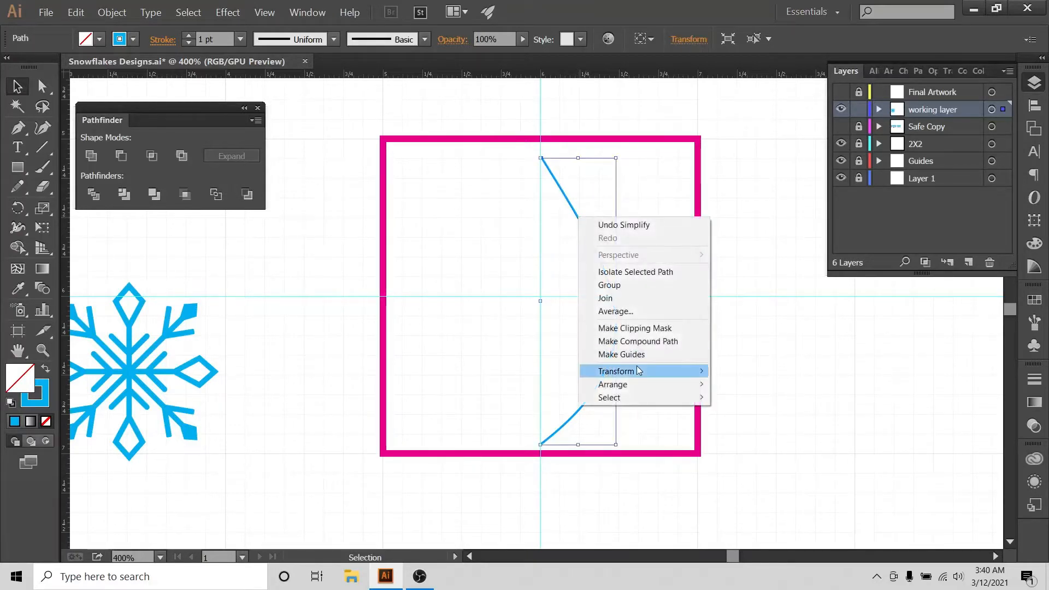
mouse_move(634, 372)
click(771, 415)
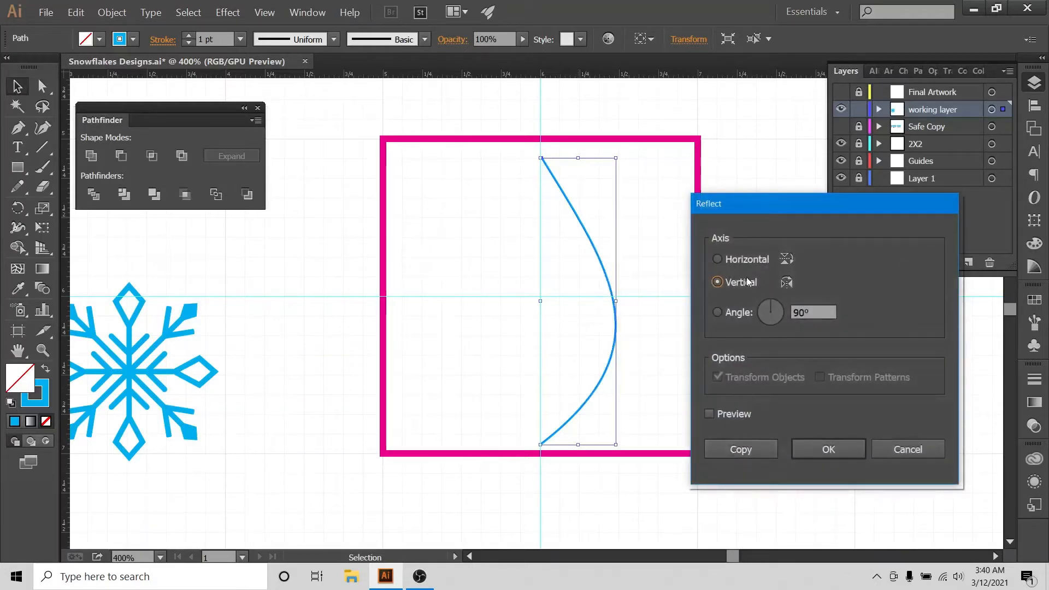
click(723, 452)
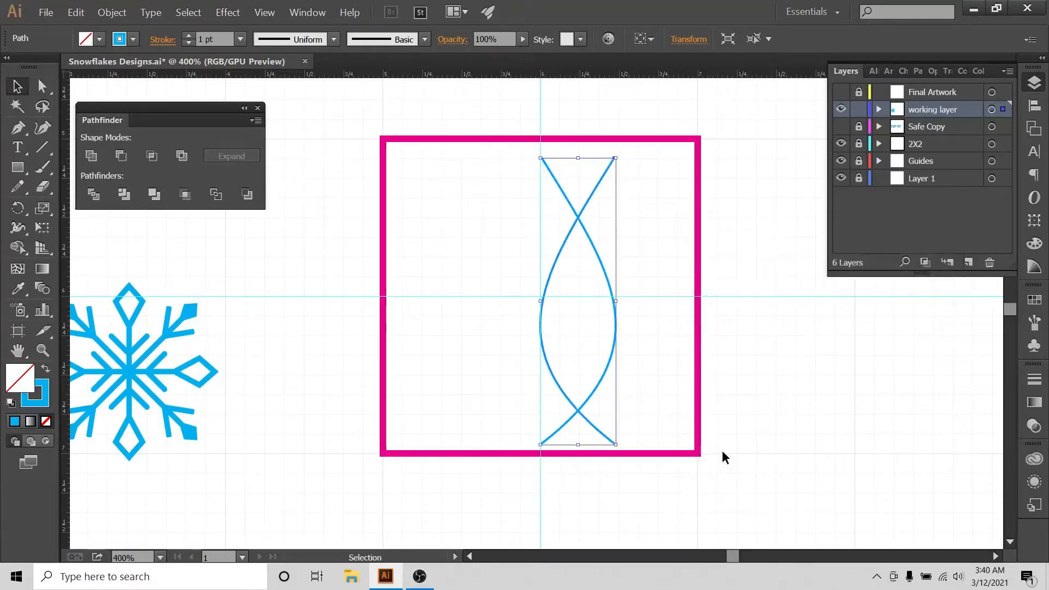
- Nudge the mirrored copy left until its ends meet the original half at the vertical guide, and deselect it
key(Left)
key(Left)
key(Left)
key(Left)
key(Left)
key(Left)
key(Left)
key(Left)
key(Left)
key(Left)
key(Left)
key(Left)
key(Left)
key(Left)
key(Left)
key(Left)
key(Left)
key(Left)
key(Left)
key(Left)
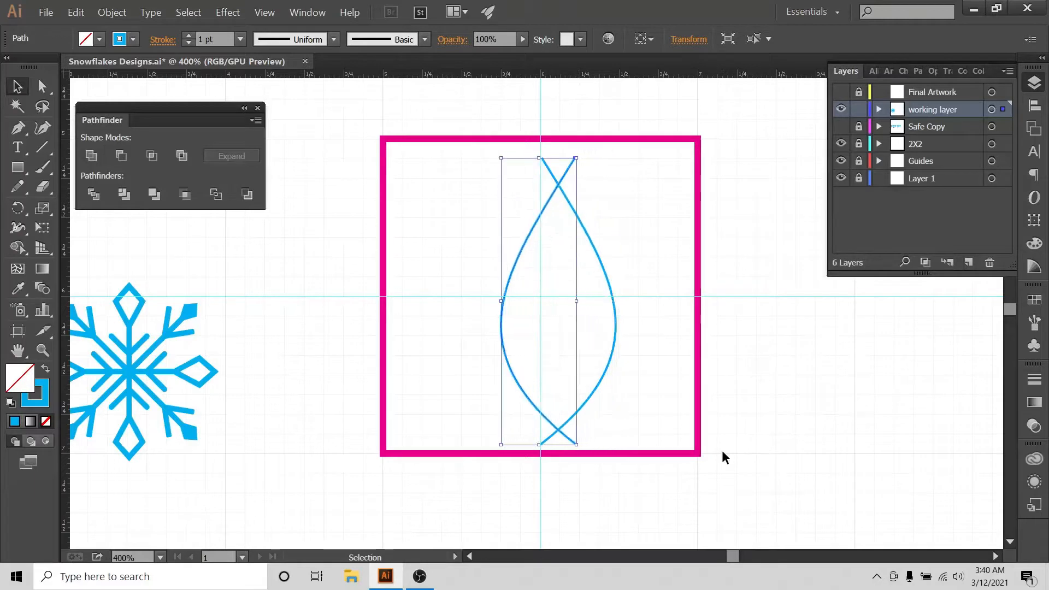
key(Left)
key(Left)
key(Left)
key(Left)
key(Left)
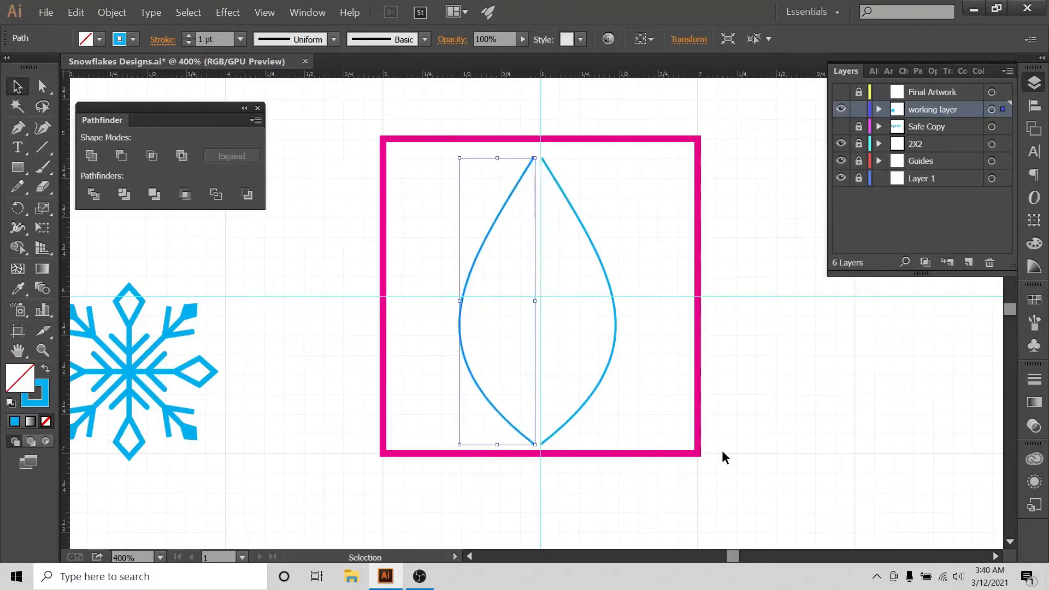
click(653, 232)
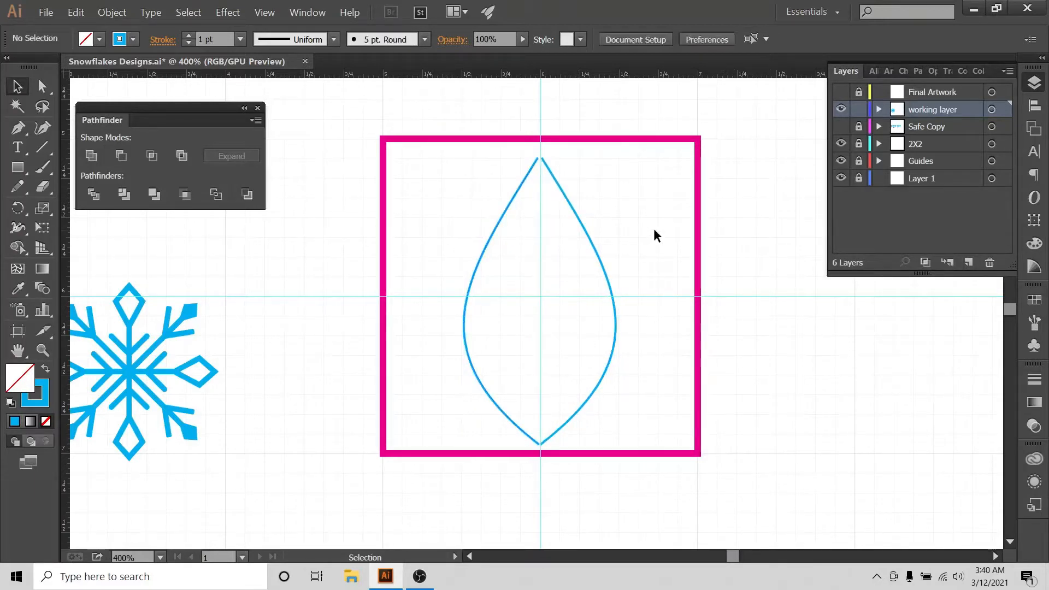
- Hide the 2X2 and Guides layers and turn off the document grid, leaving only the teardrop and snowflake artwork
click(841, 143)
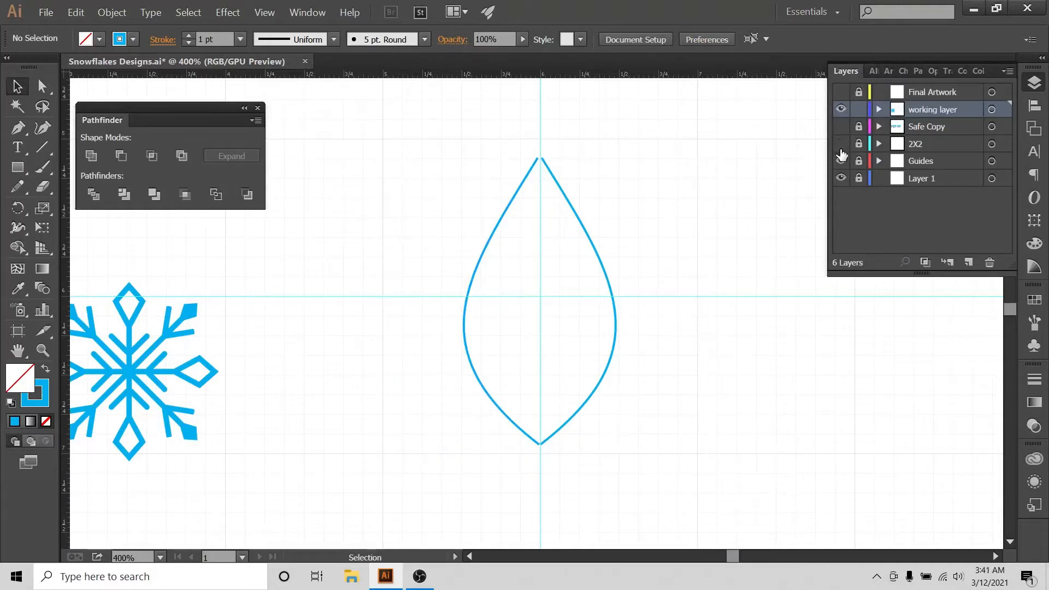
click(842, 161)
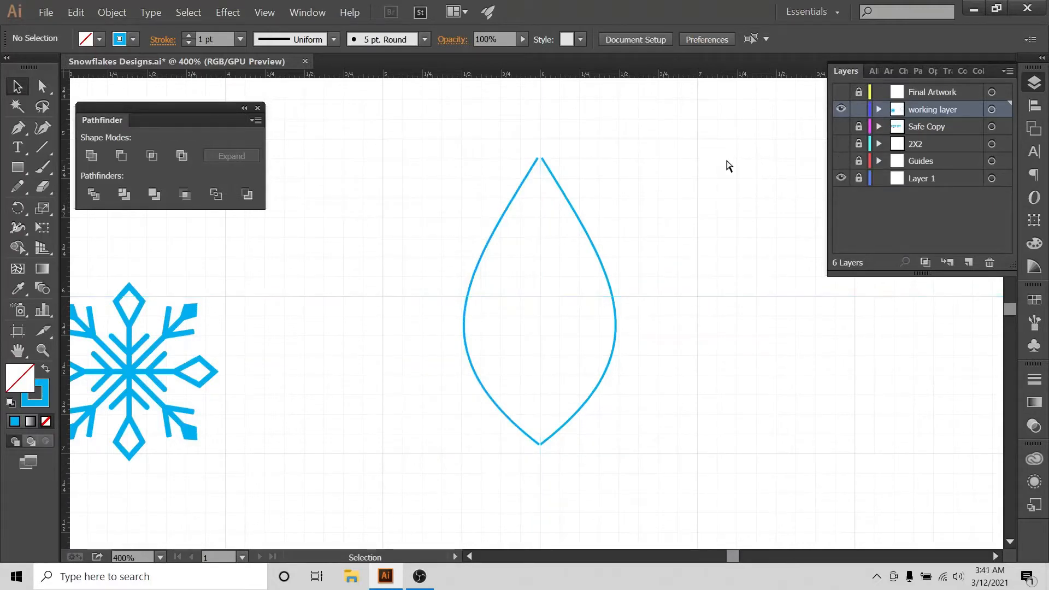
key(ctrl+equal)
scroll(502, 115, up, 2)
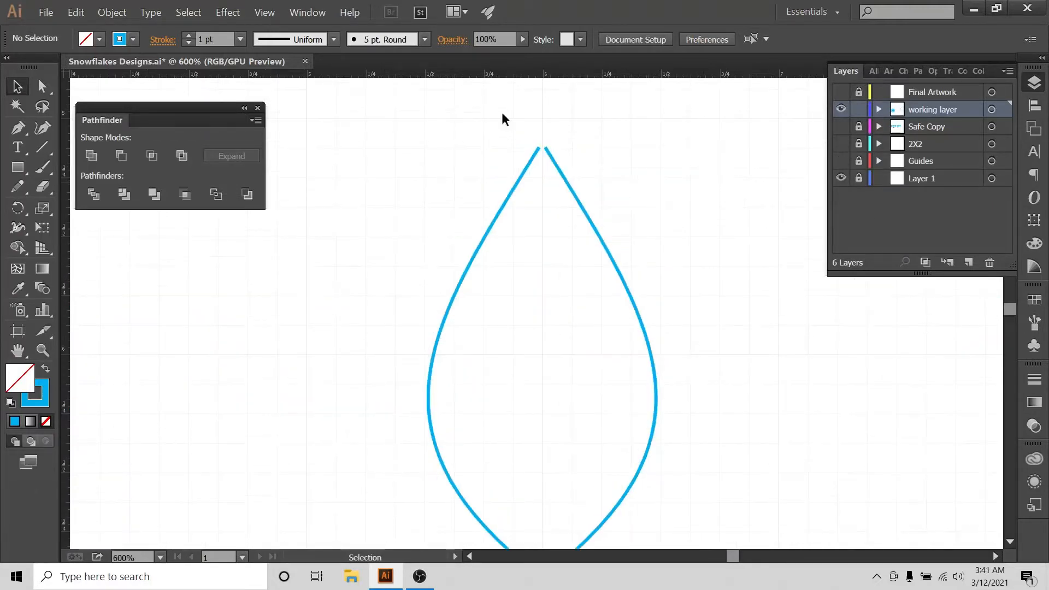
click(265, 12)
click(296, 424)
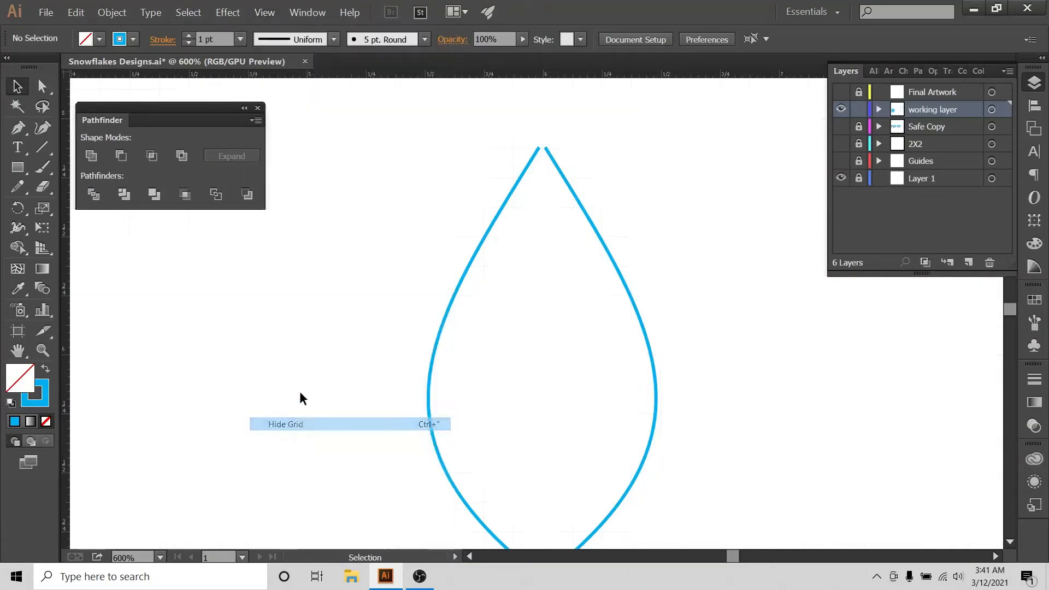
scroll(368, 286, down, 2)
key(ctrl+minus)
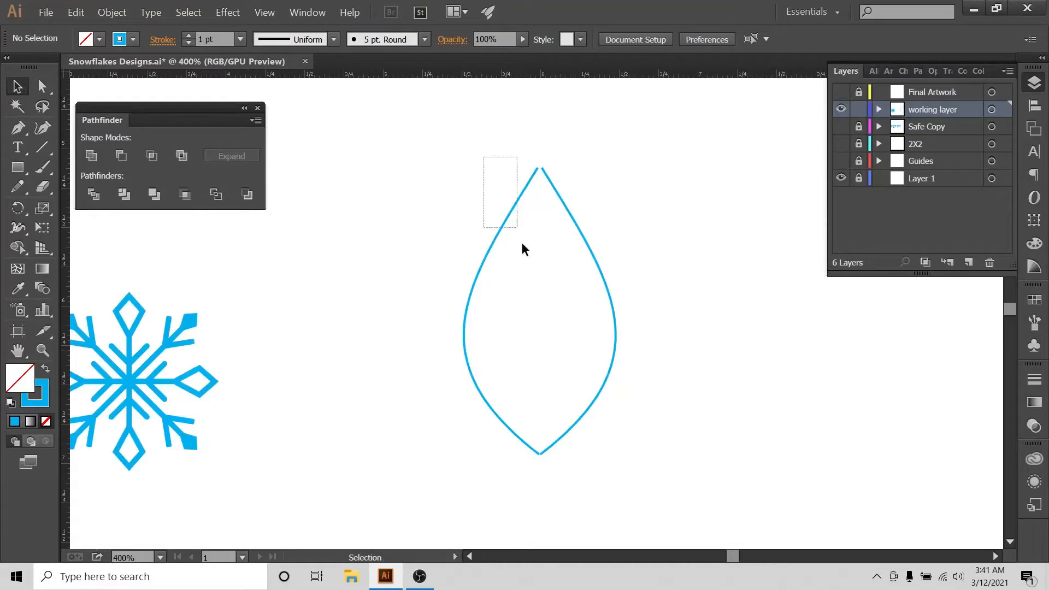
drag(523, 250, 524, 249)
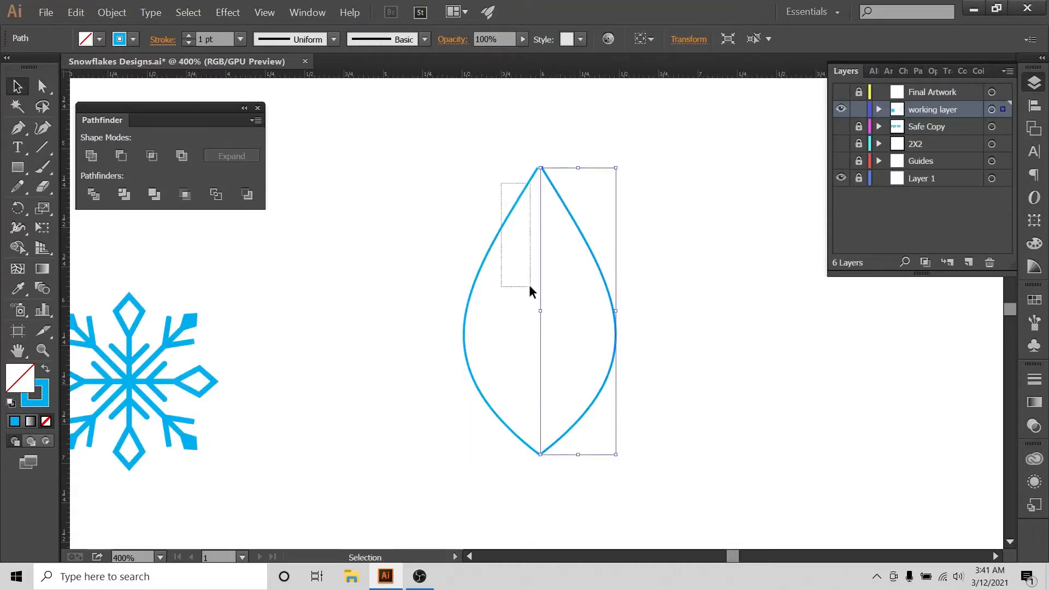
drag(530, 287, 531, 289)
drag(623, 193, 557, 313)
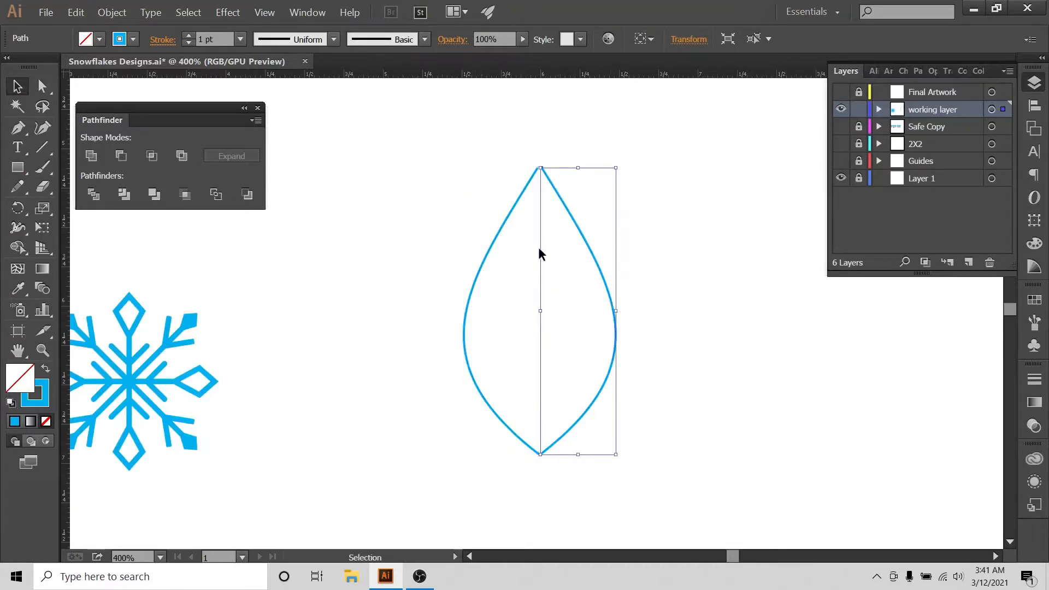
click(508, 154)
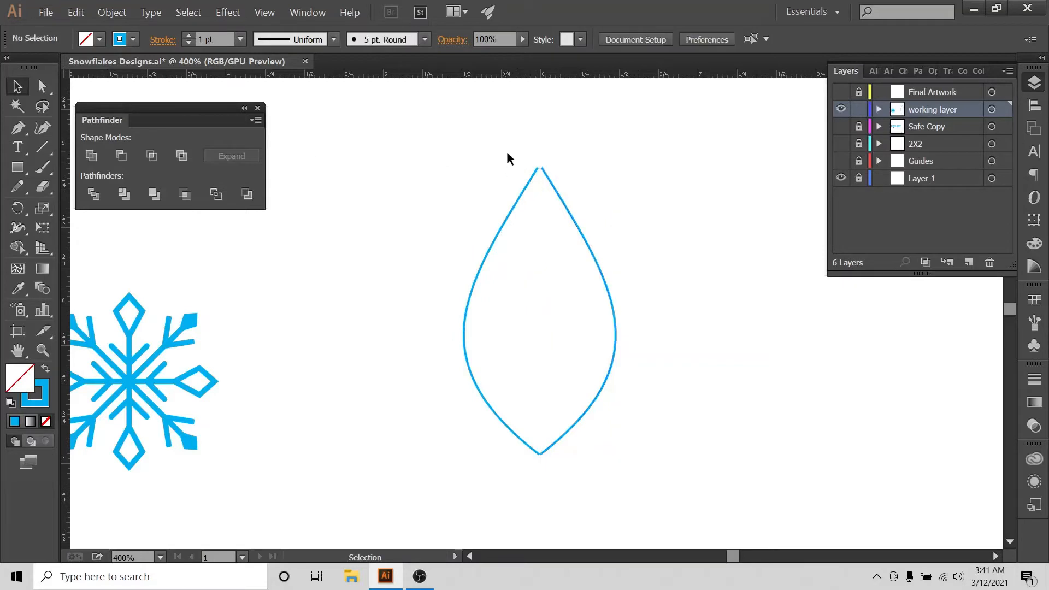
- Select the two open anchor points at the teardrop's upper tip, join them with the Join tool, and check the joined point
click(43, 87)
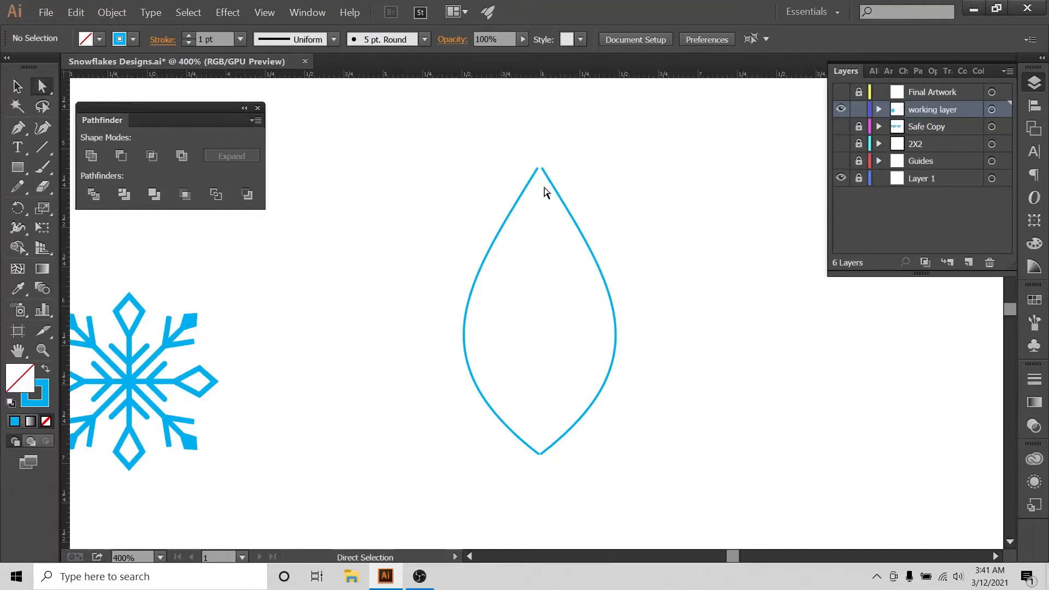
drag(525, 148, 546, 172)
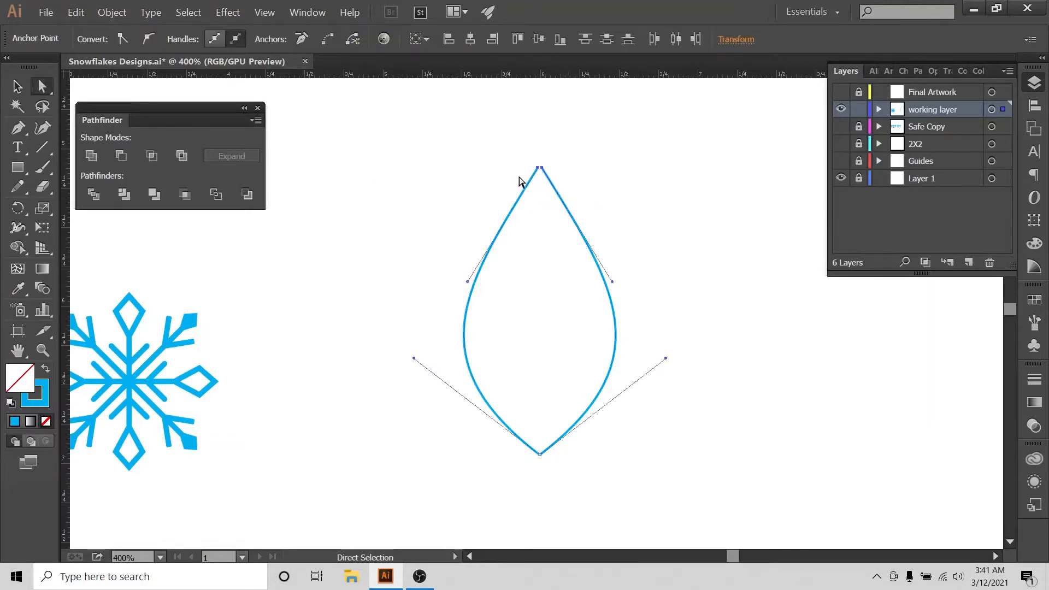
drag(17, 186, 52, 224)
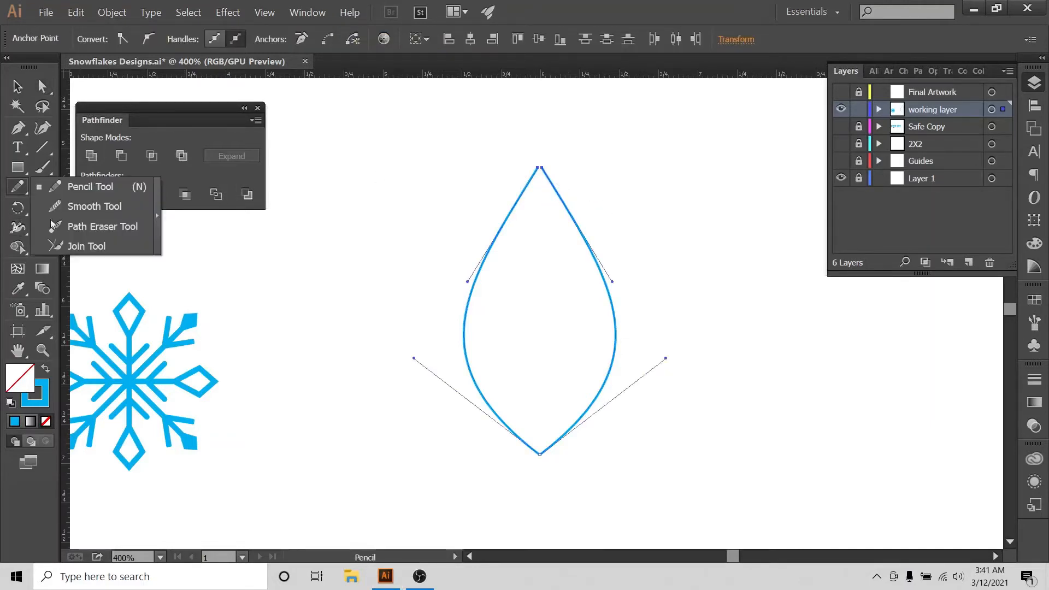
click(71, 247)
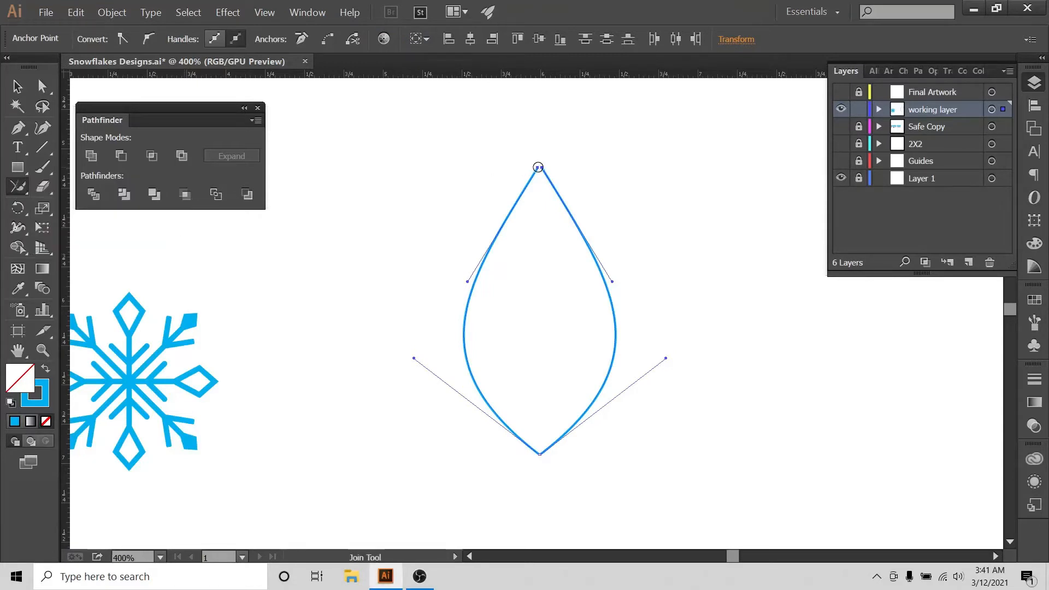
drag(538, 167, 566, 180)
key(a)
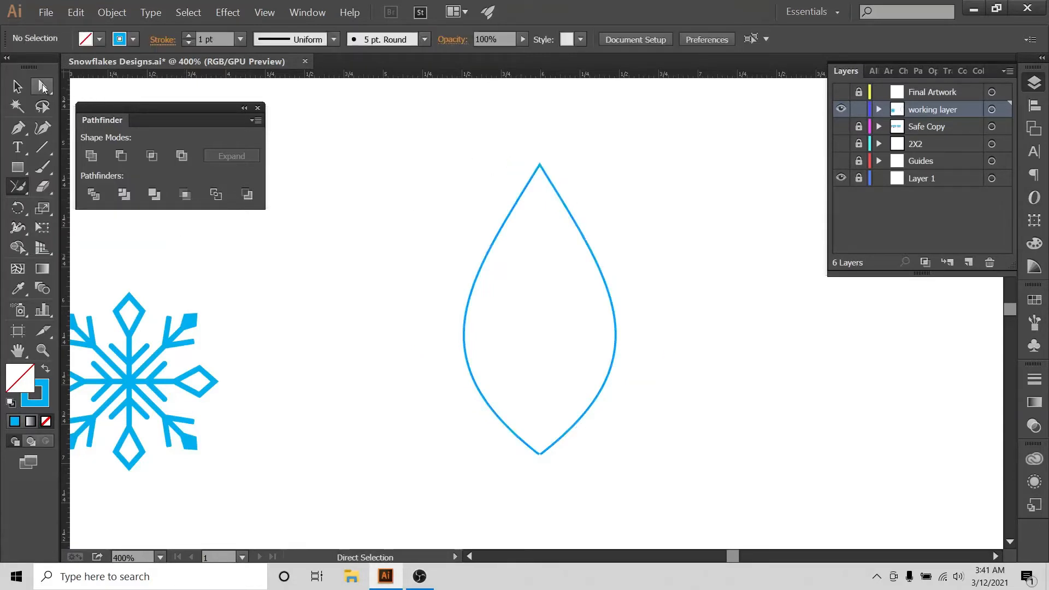
click(540, 165)
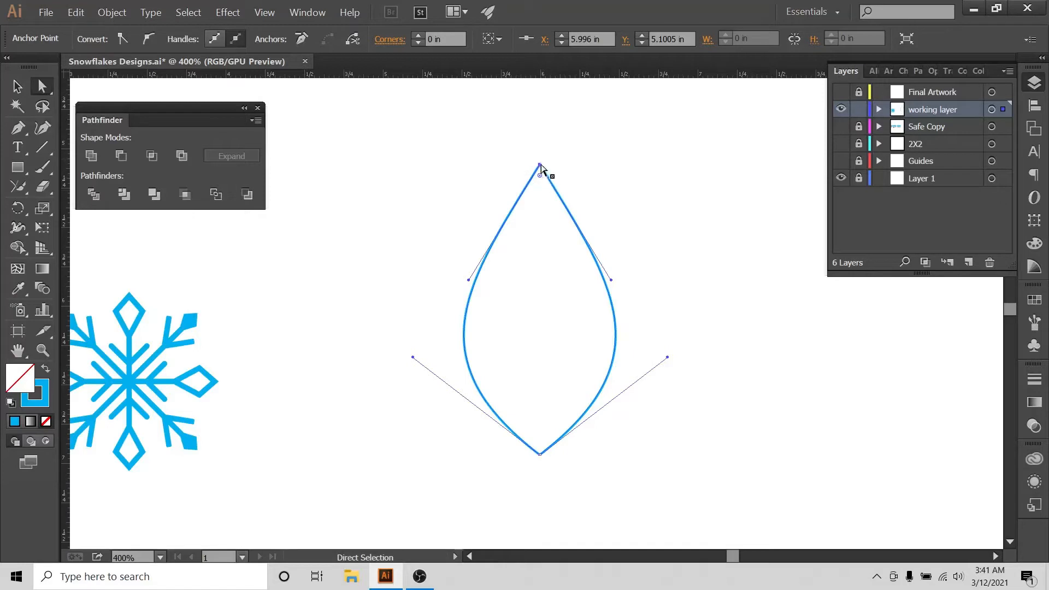
- Select the two open anchor points at the teardrop's lower tip and close the outline there with the Join tool
click(484, 448)
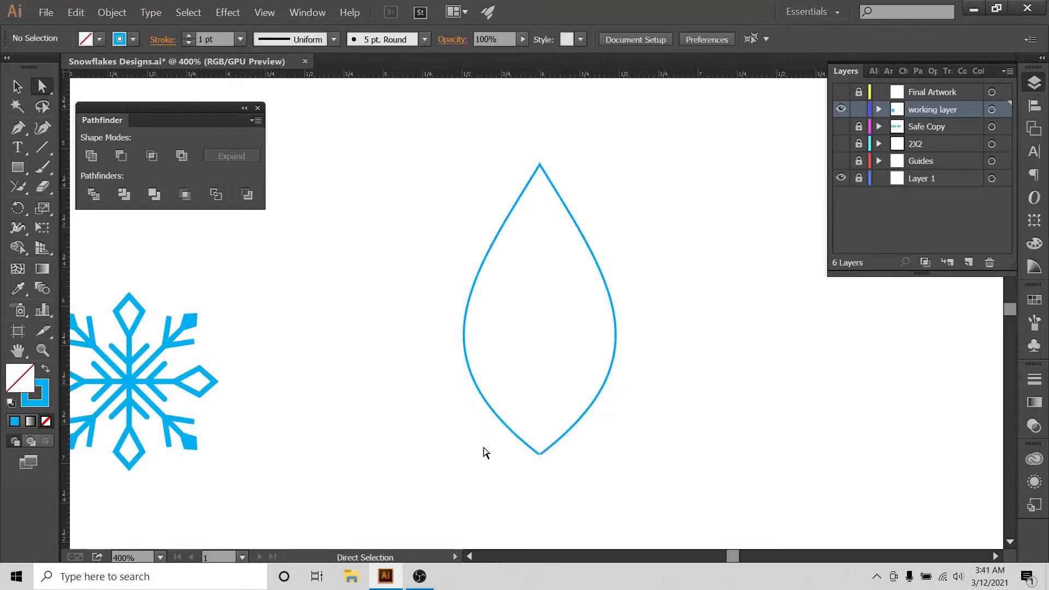
drag(520, 453, 585, 481)
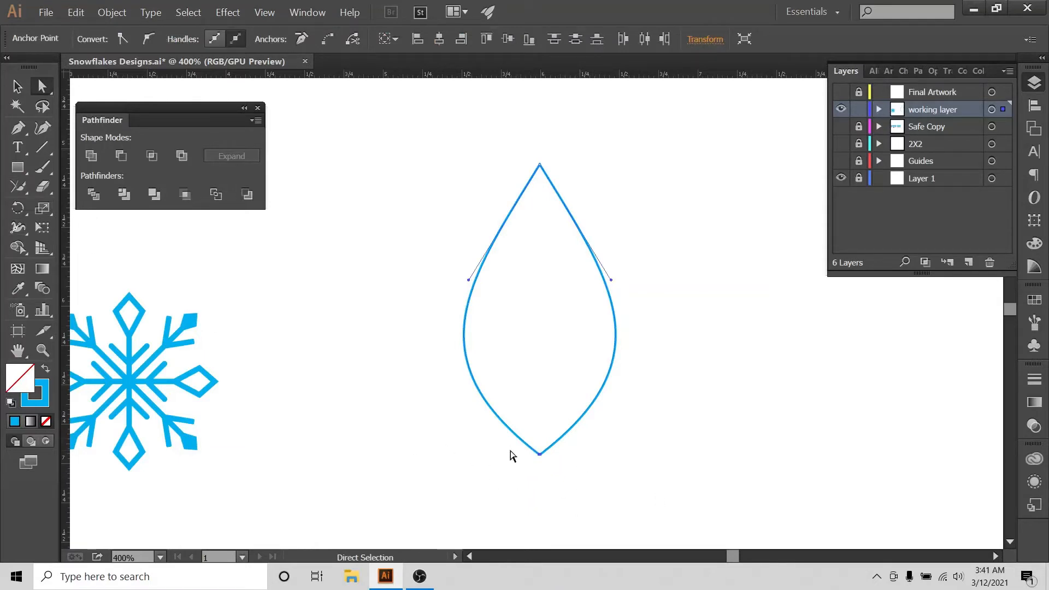
drag(511, 451, 578, 494)
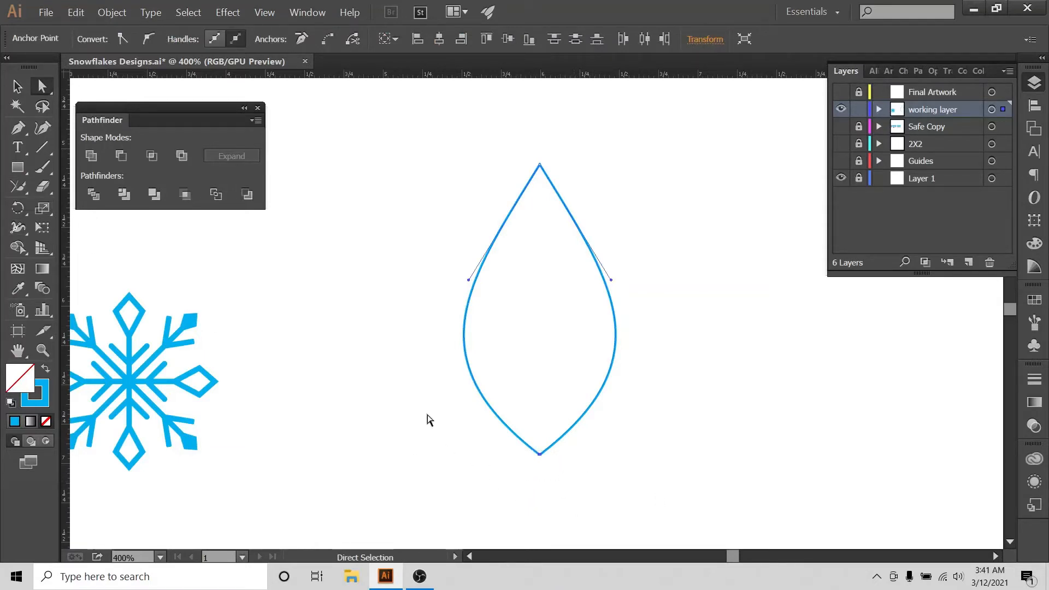
click(19, 189)
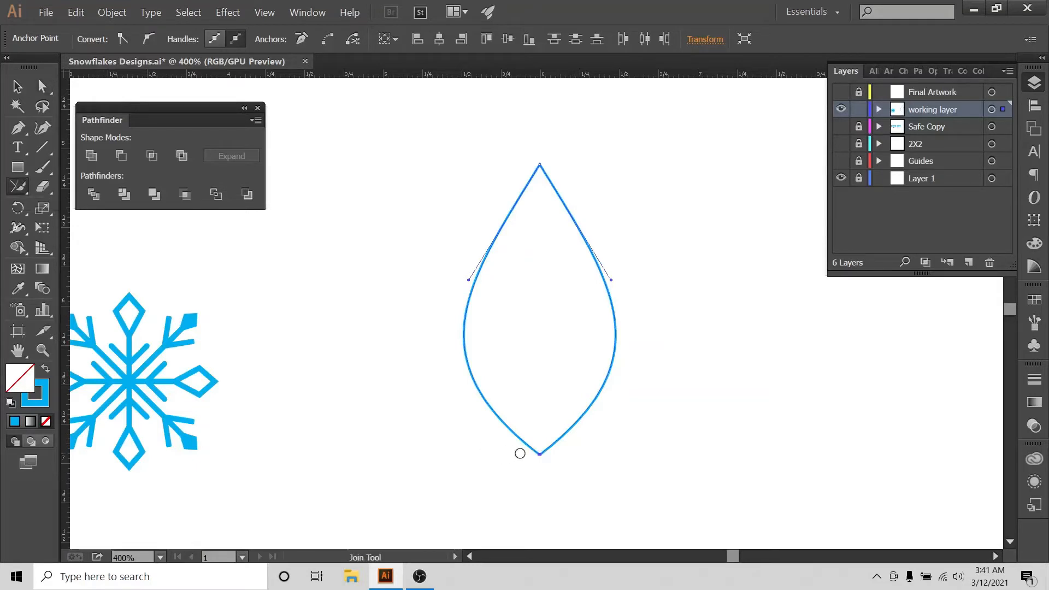
mouse_move(518, 454)
mouse_down()
mouse_move(562, 457)
mouse_move(543, 462)
mouse_up()
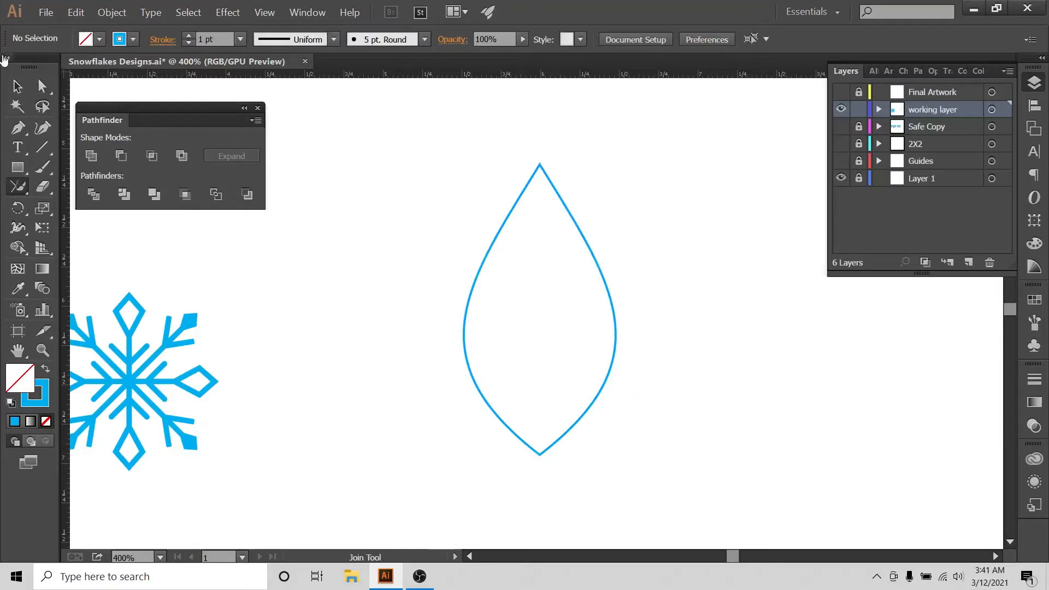
- Show the 2X2 and Guides layers again around the joined teardrop outline
click(17, 86)
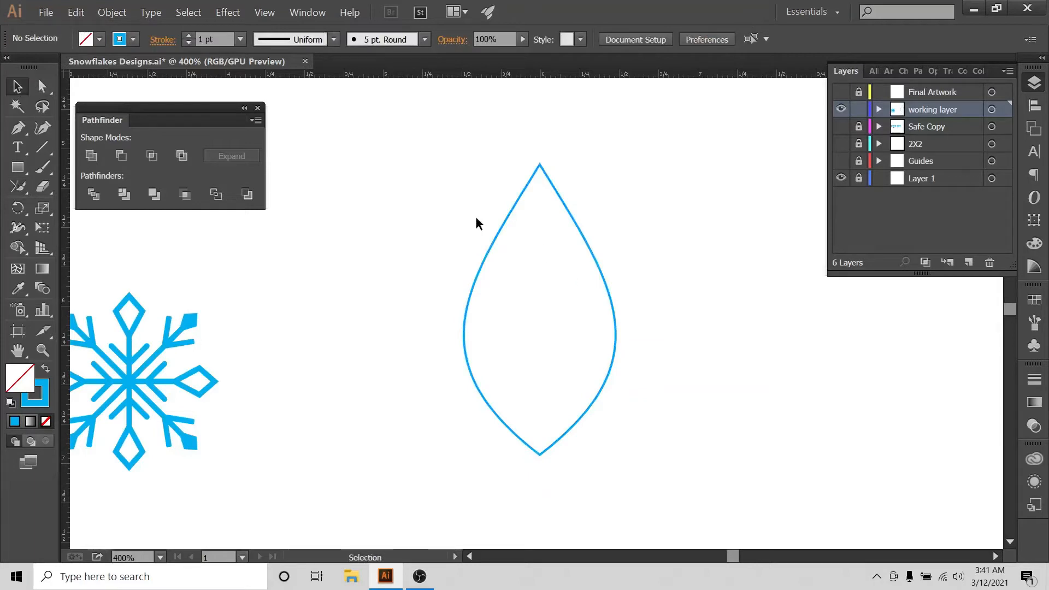
click(842, 144)
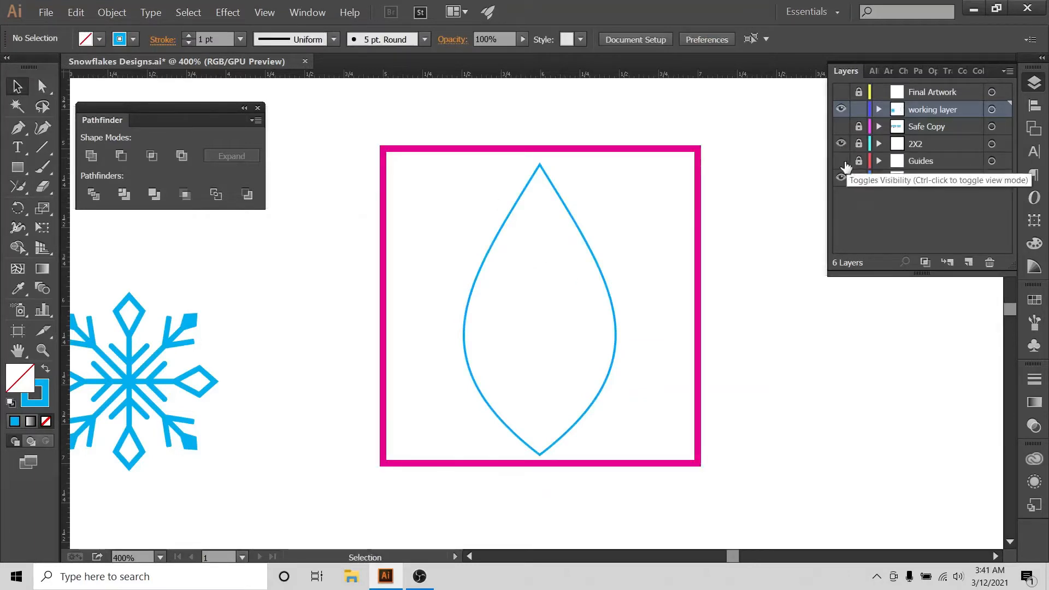
click(842, 161)
- Change the teardrop outline's stroke color to red and deselect it
click(582, 242)
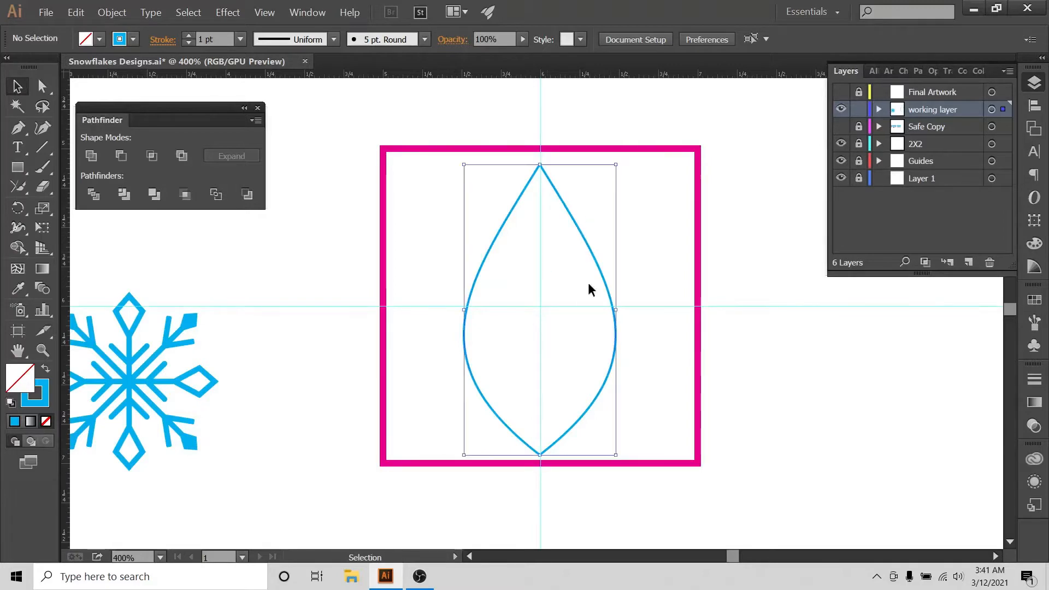
click(133, 39)
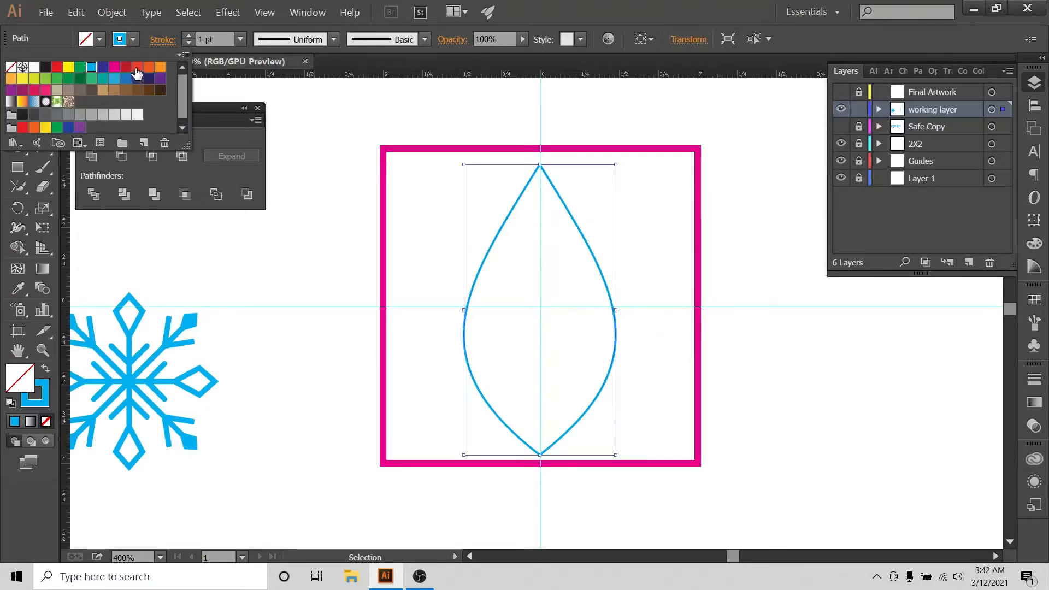
click(137, 68)
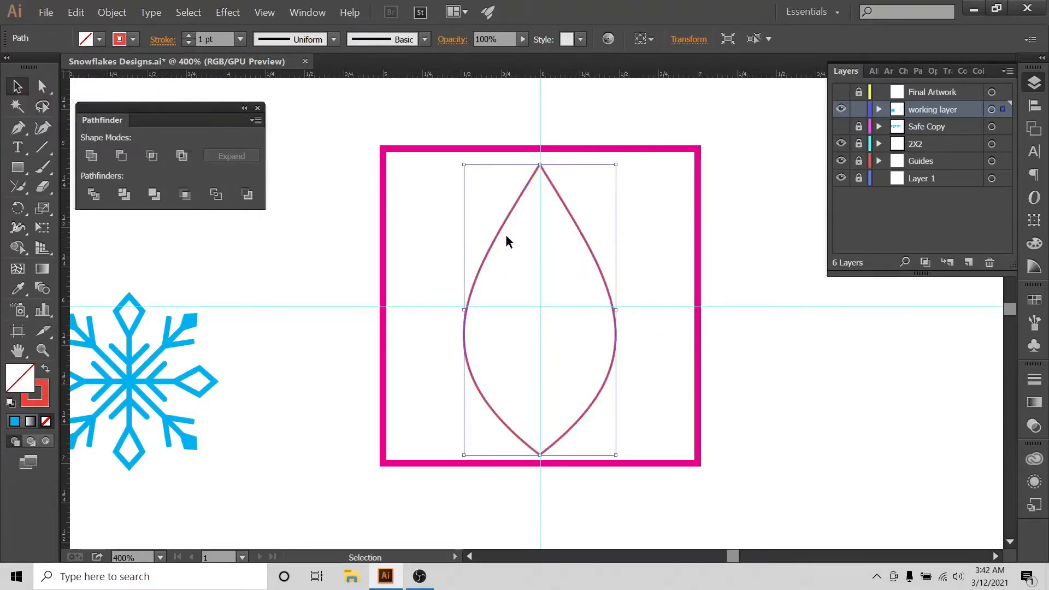
click(630, 204)
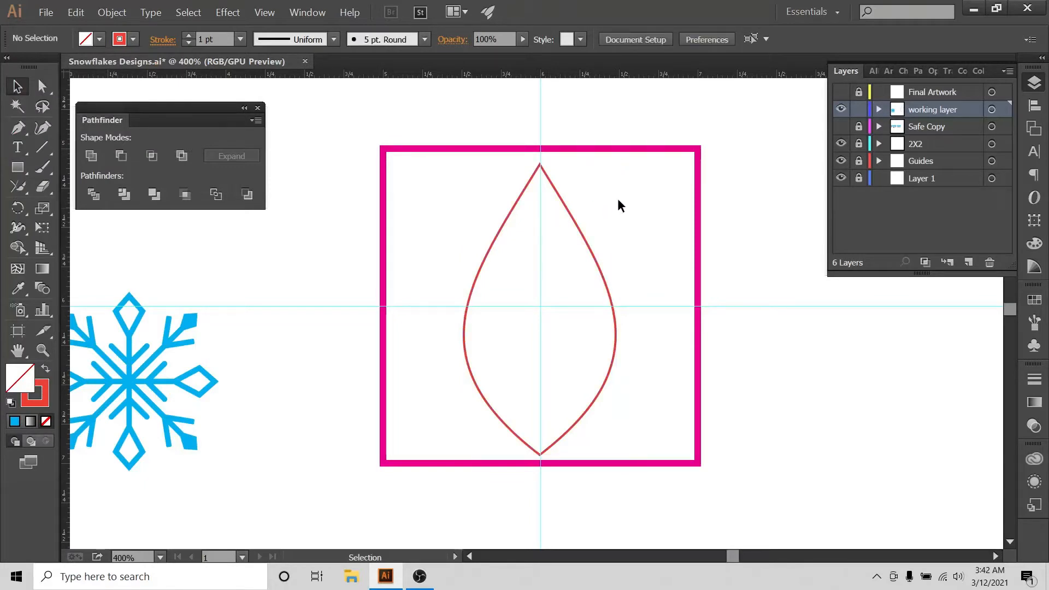
- Enlarge the teardrop from its center to nearly fill the 2X2 square's height, and stretch it slightly wider
drag(644, 208, 563, 216)
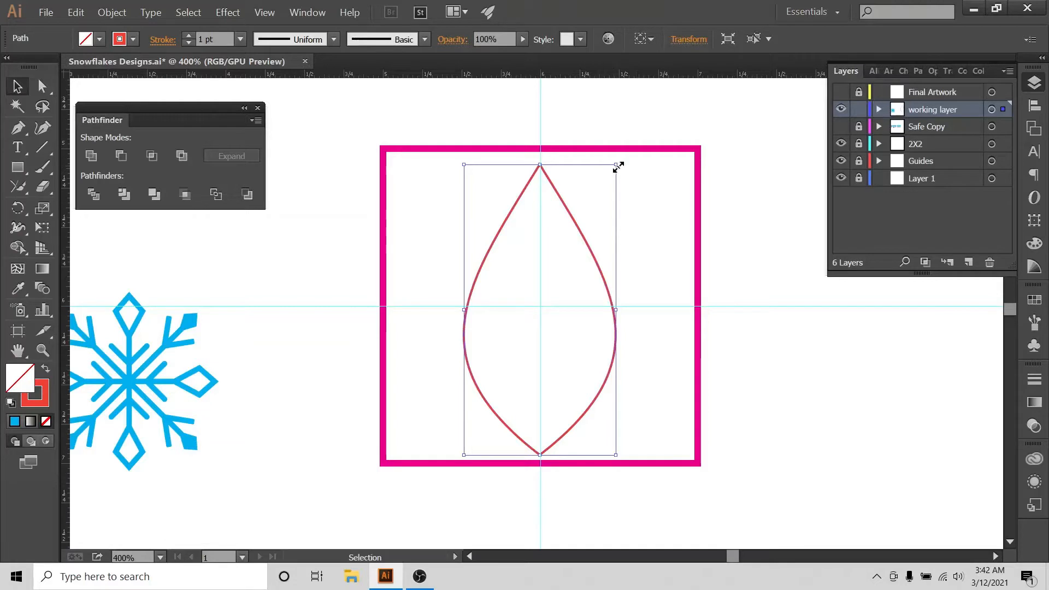
drag(618, 165, 622, 158)
click(589, 223)
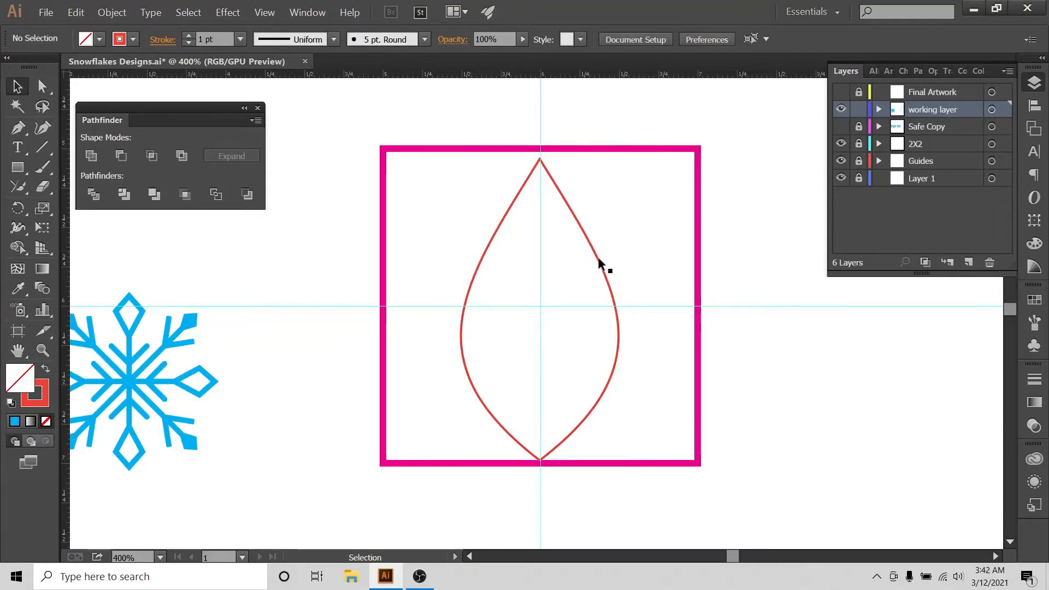
click(618, 327)
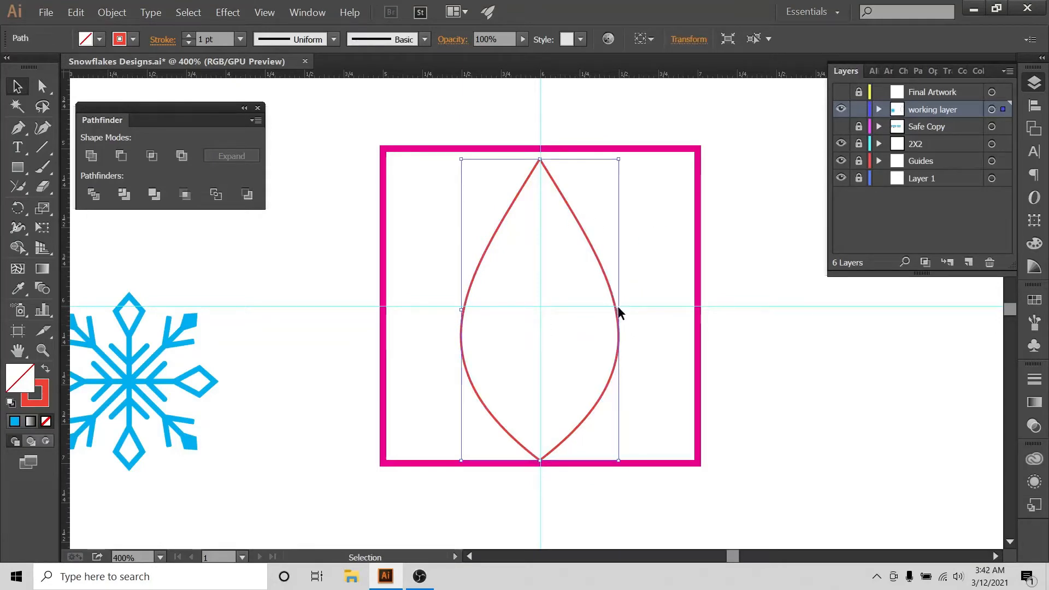
drag(619, 311, 628, 310)
click(661, 263)
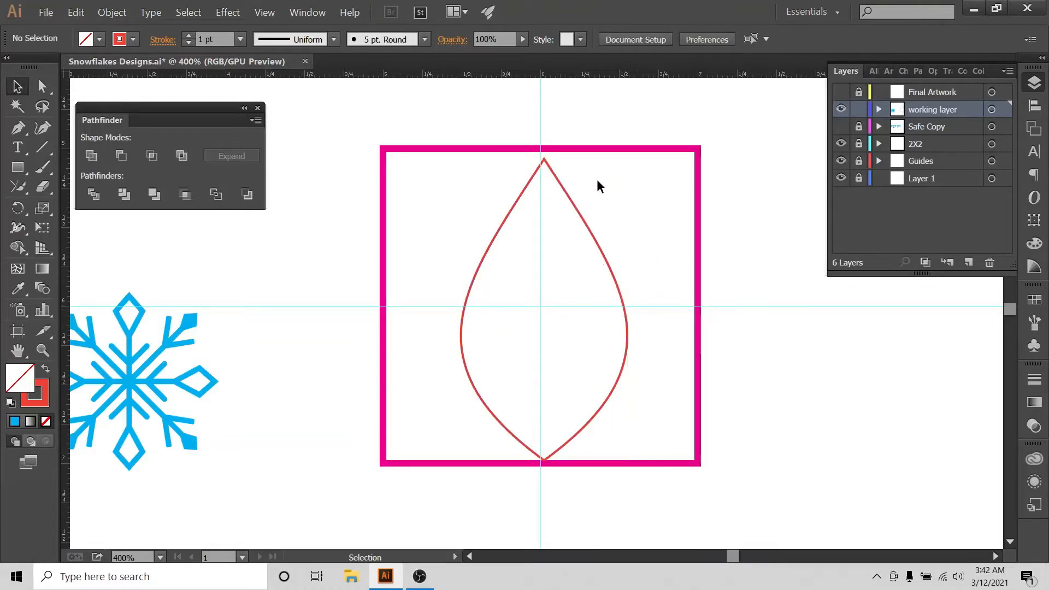
- Align the teardrop to the artboard, centering it both horizontally and vertically inside the 2X2 square
drag(596, 179, 490, 386)
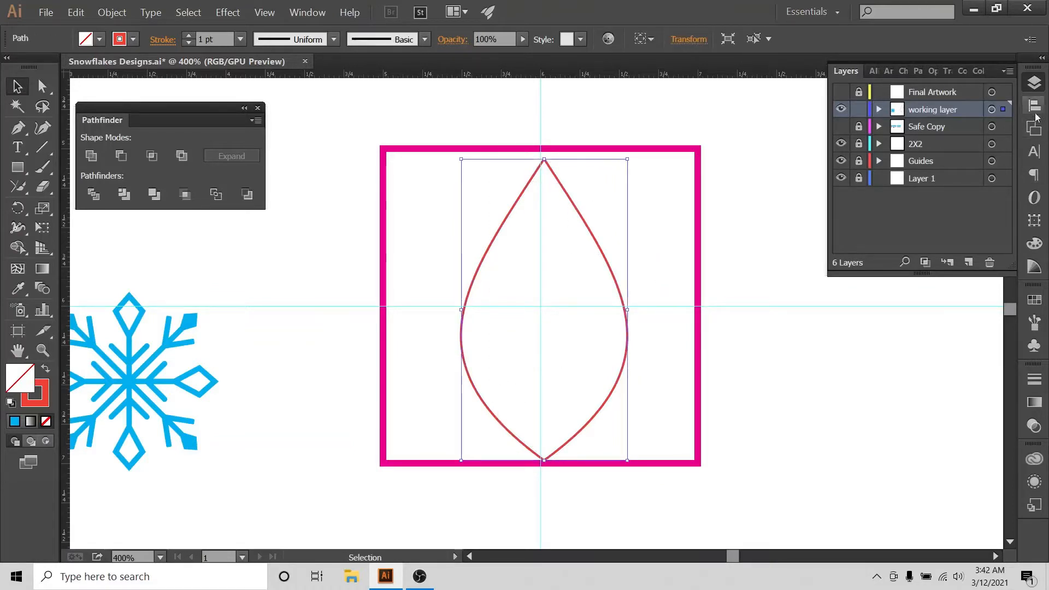
click(1035, 105)
click(994, 195)
click(968, 249)
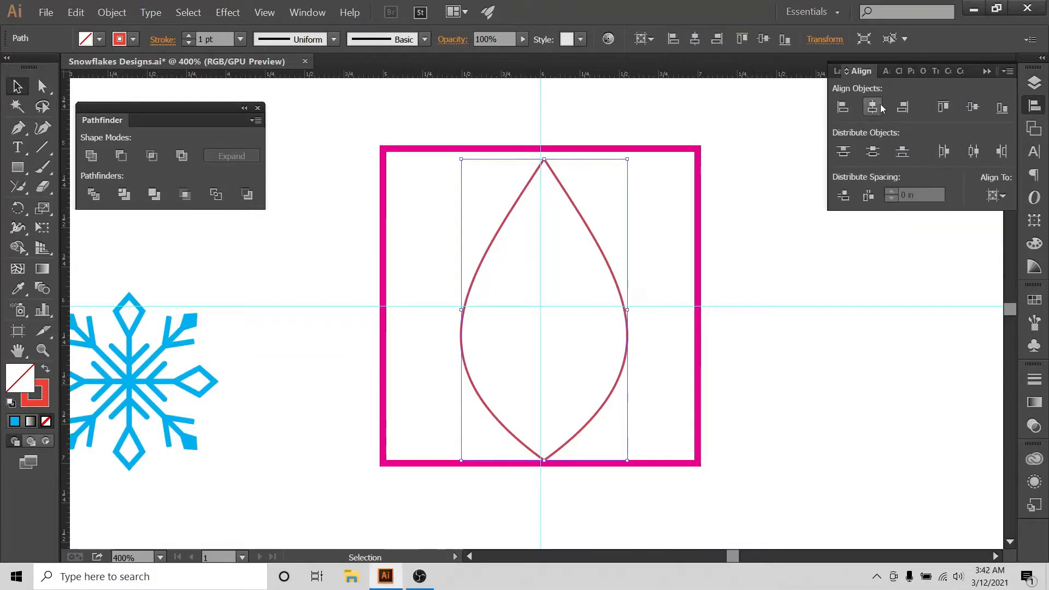
click(872, 107)
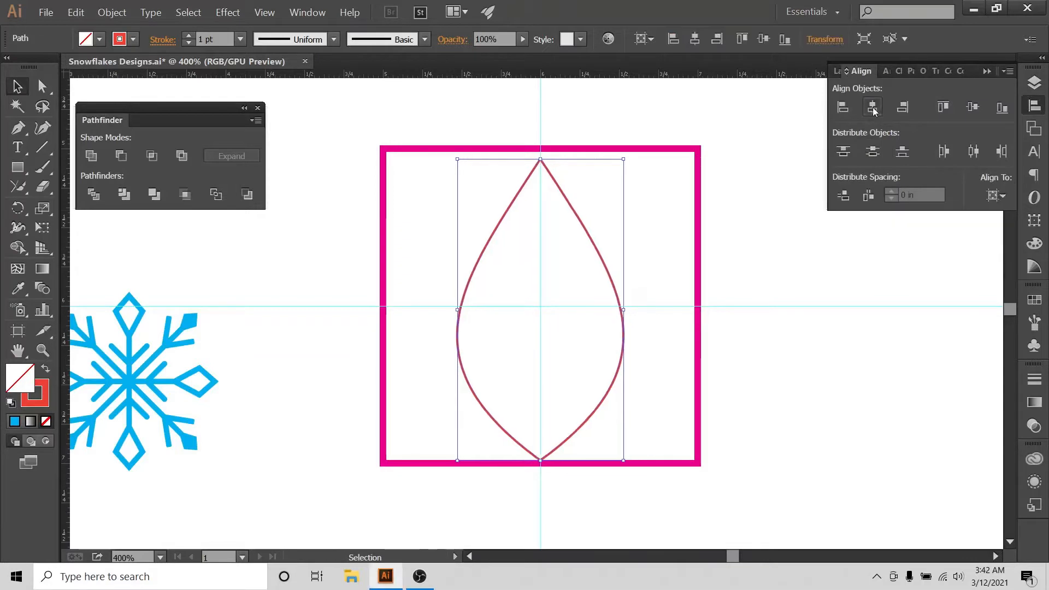
click(1001, 196)
click(873, 107)
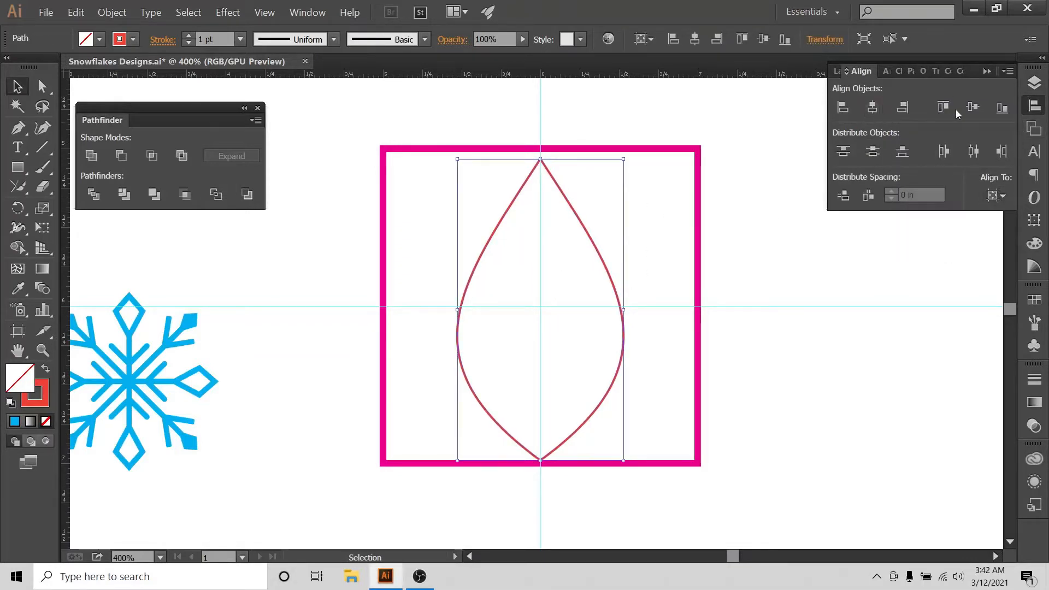
click(973, 107)
click(625, 115)
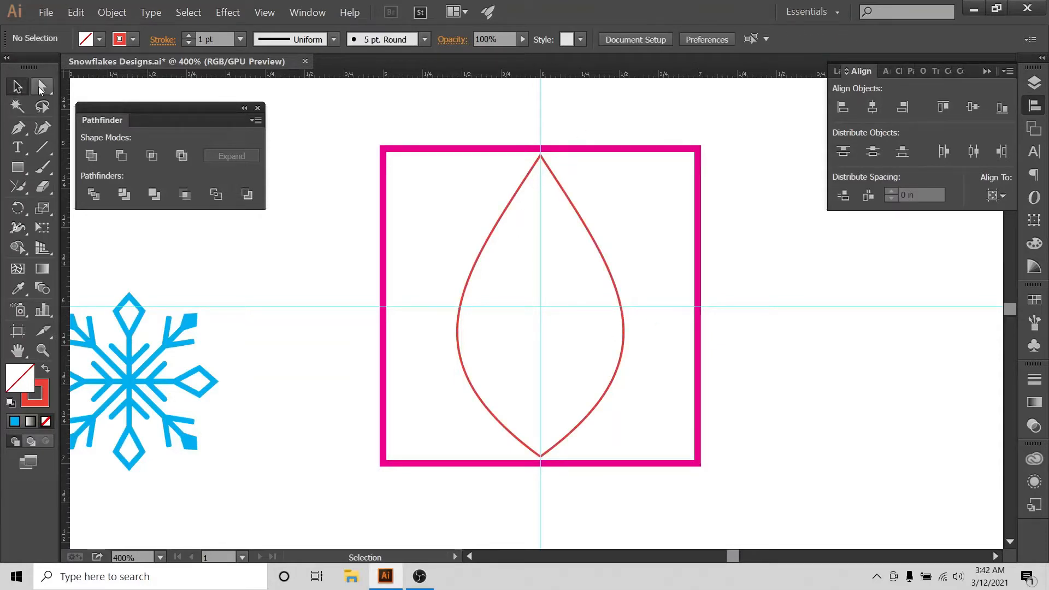
- Copy and paste the teardrop outline, and park the duplicate outside the 2X2 square, to its right
drag(493, 286, 480, 260)
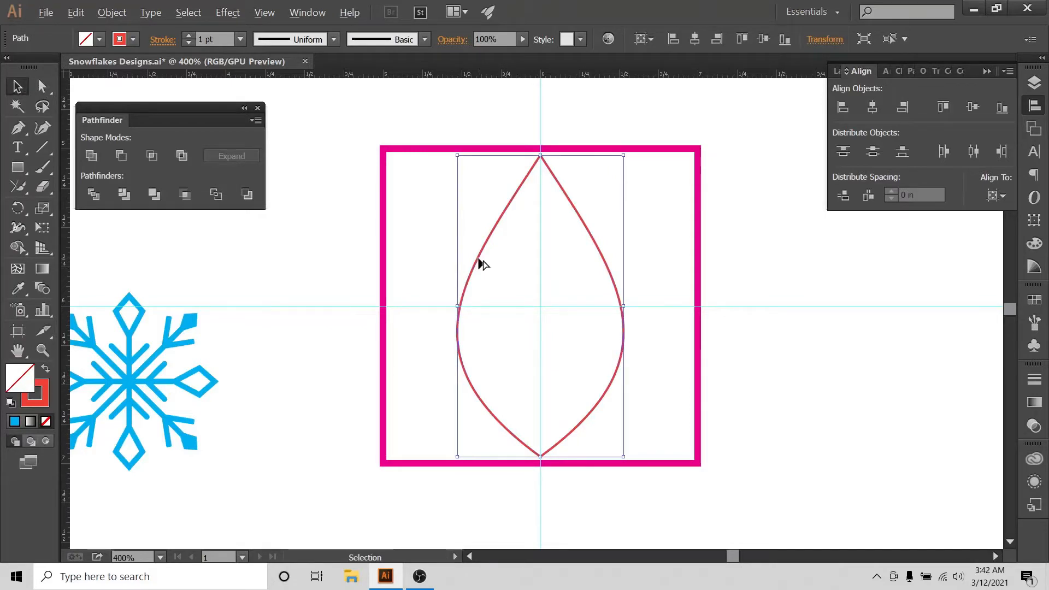
key(alt)
click(671, 232)
drag(674, 262, 571, 312)
key(ctrl+c)
key(ctrl+v)
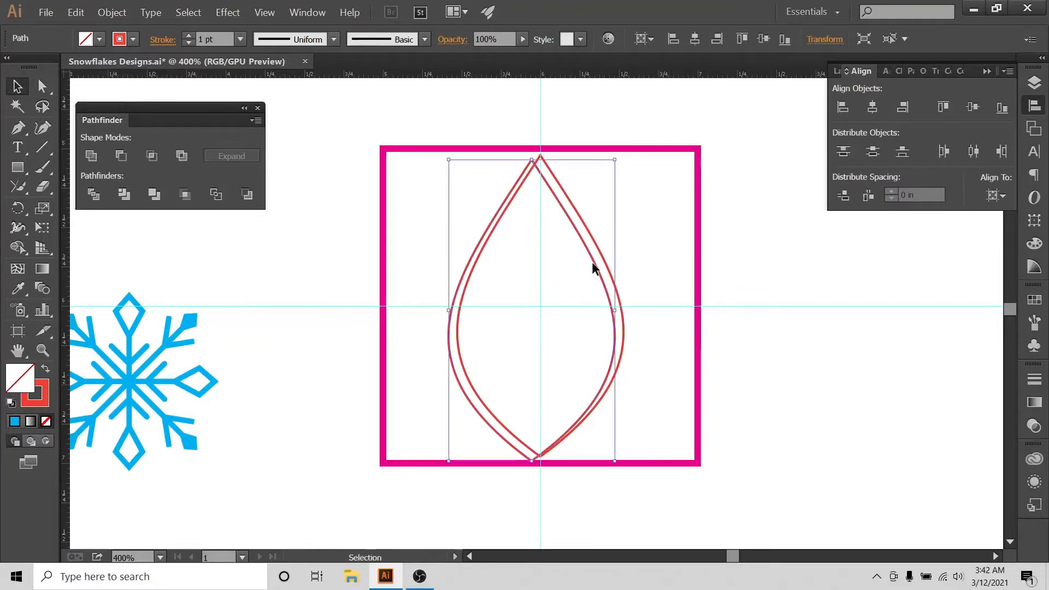
drag(595, 268, 934, 355)
drag(816, 335, 901, 346)
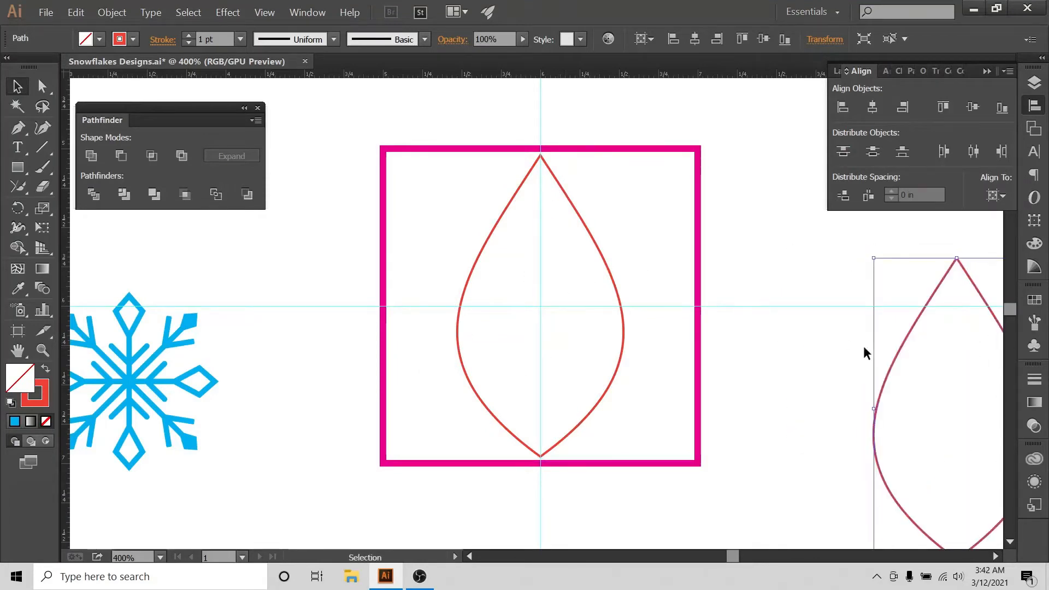
click(789, 259)
- Swap fill and stroke on the centered teardrop to make it solid, and set its fill to dark blue
click(582, 194)
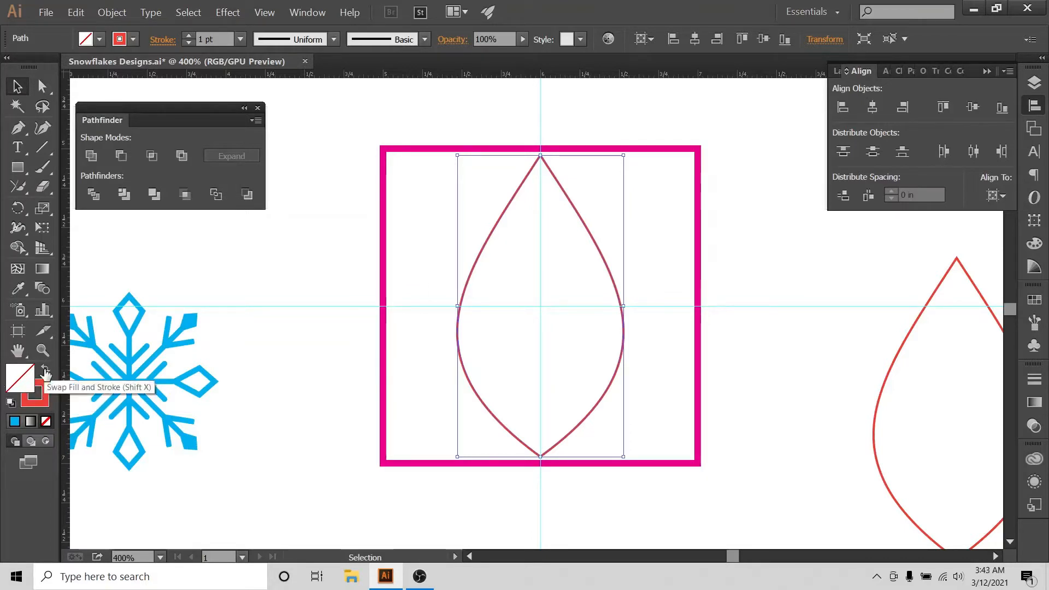
click(45, 369)
click(423, 212)
drag(438, 195, 572, 307)
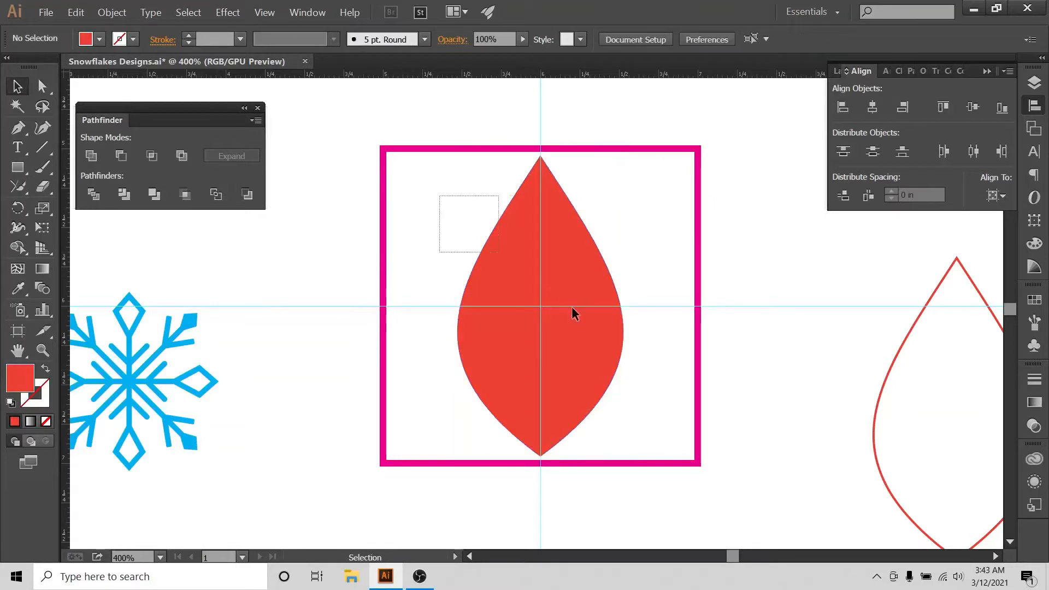
click(100, 39)
click(104, 65)
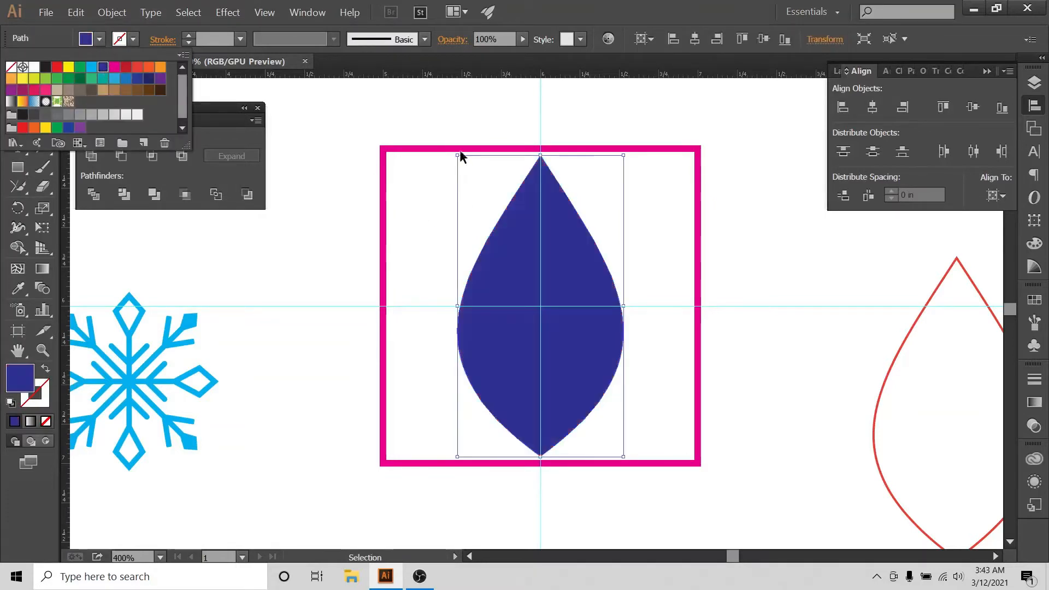
click(484, 103)
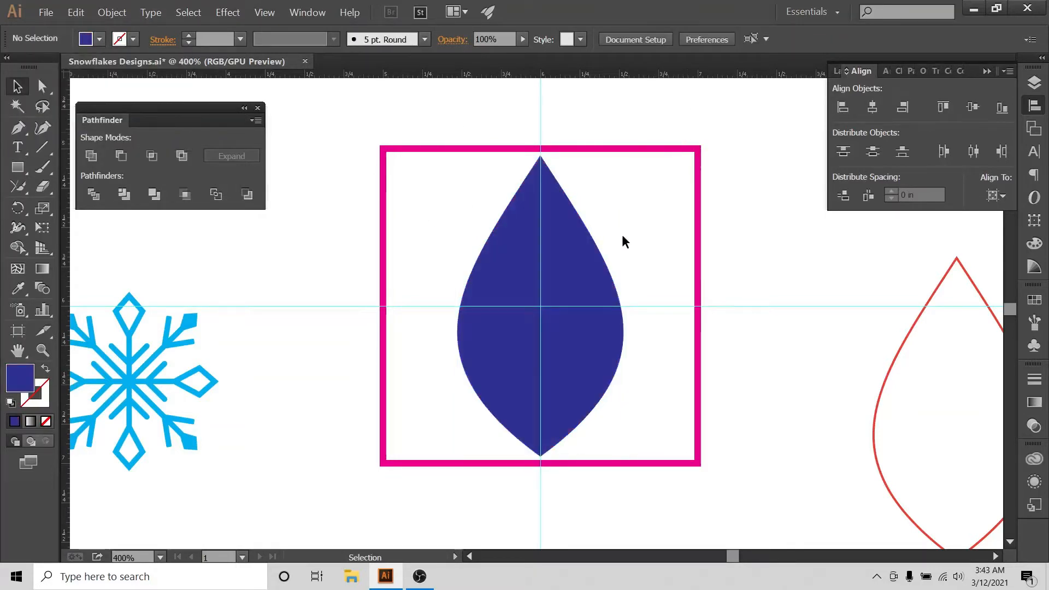
- Round the teardrop's upper tip by pulling its live corner inward with the Direct Selection tool
drag(616, 206, 567, 253)
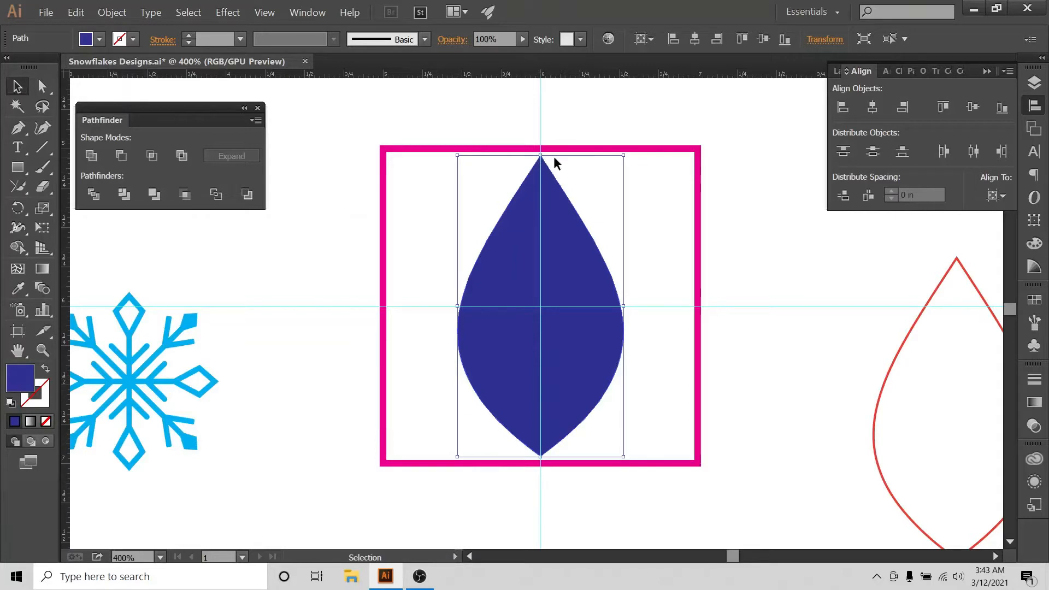
click(503, 110)
key(a)
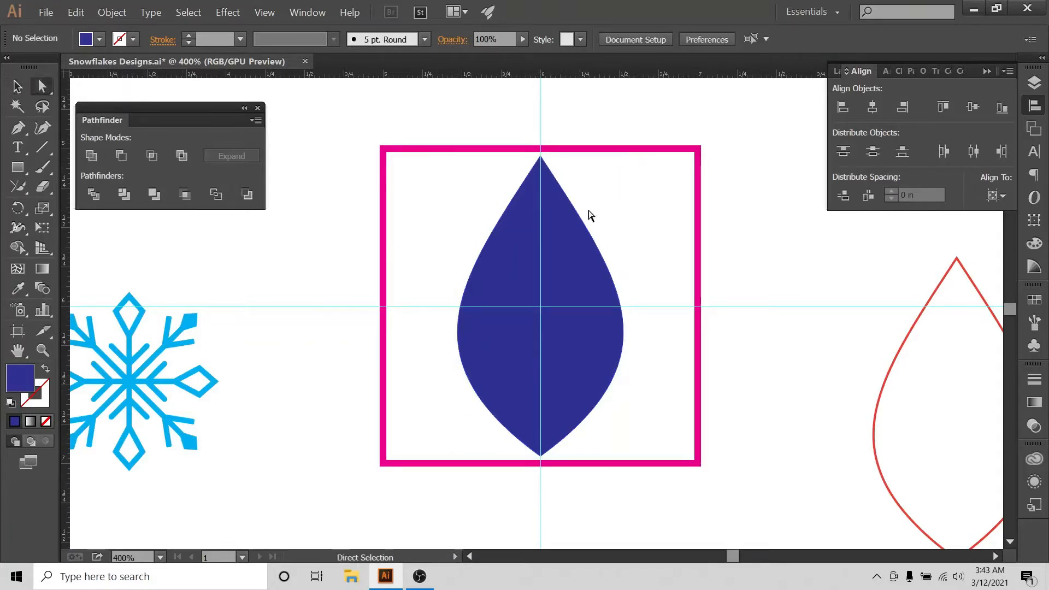
click(540, 157)
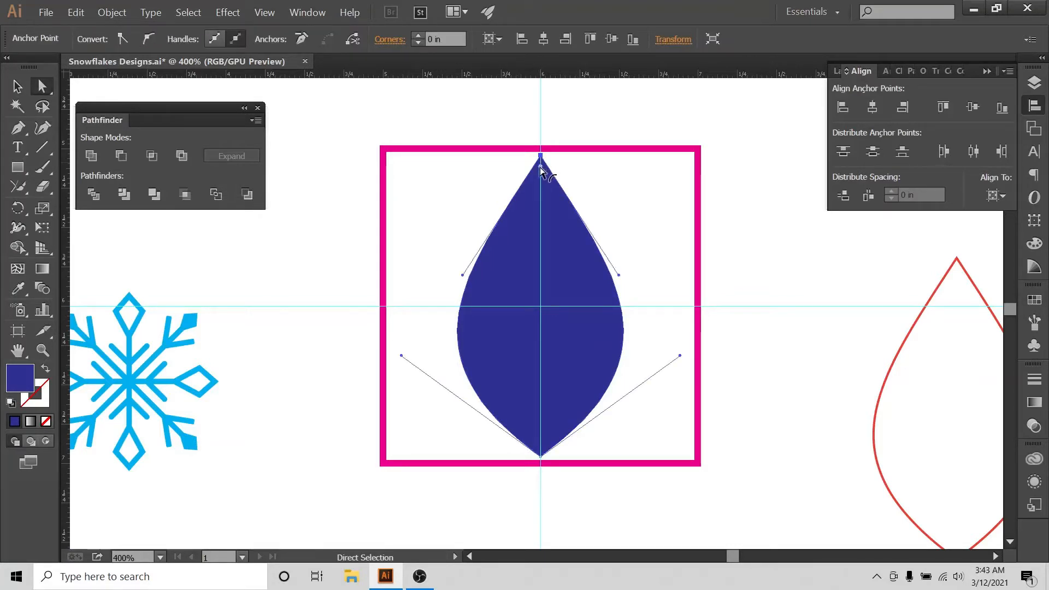
drag(541, 172, 538, 192)
click(608, 190)
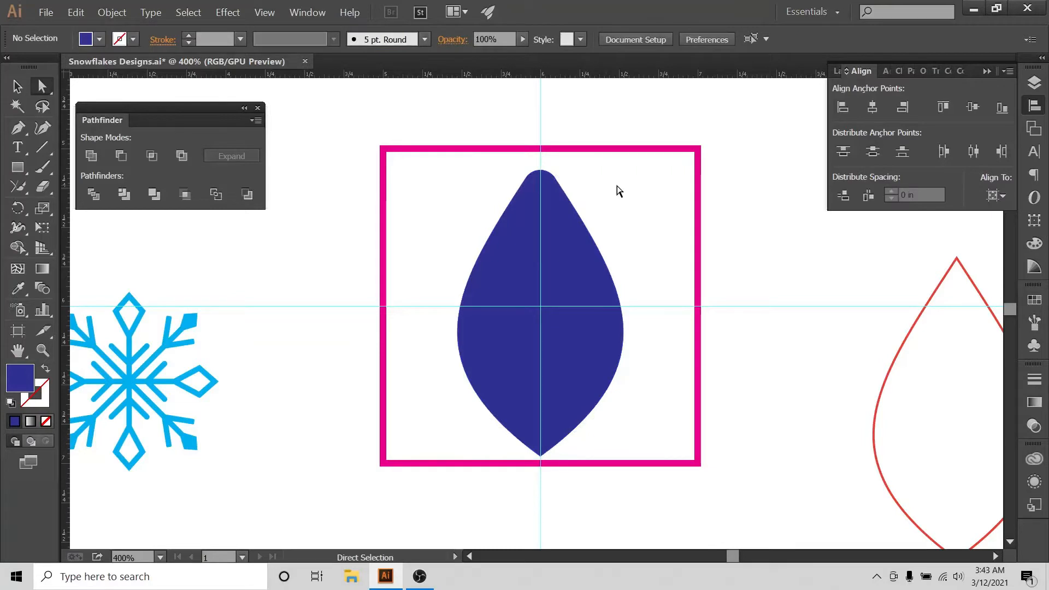
- Center the rounded teardrop on the artboard horizontally and vertically, and deselect it
click(17, 85)
click(603, 332)
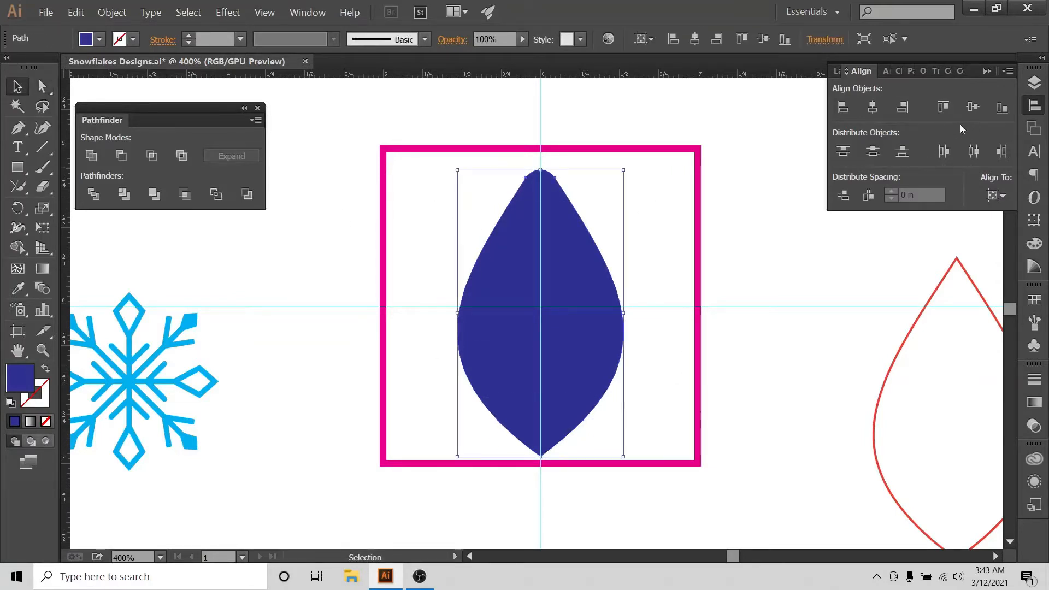
click(996, 196)
click(873, 107)
click(973, 107)
click(536, 91)
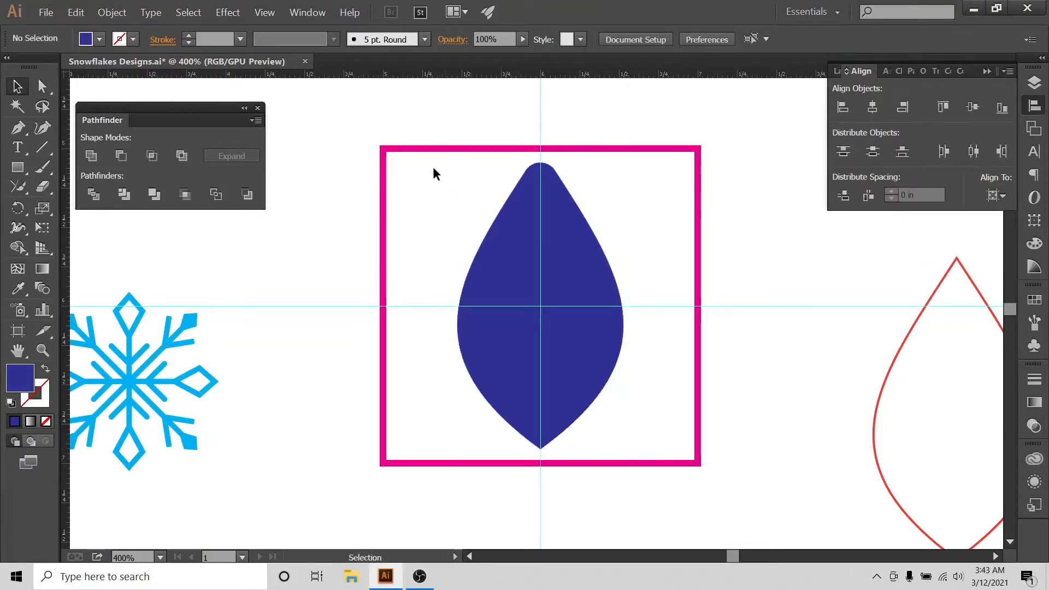
- Paste a copy of the snowflake over the teardrop, scale it down to fit inside, and move it onto the vertical guide
click(133, 328)
click(132, 328)
key(a)
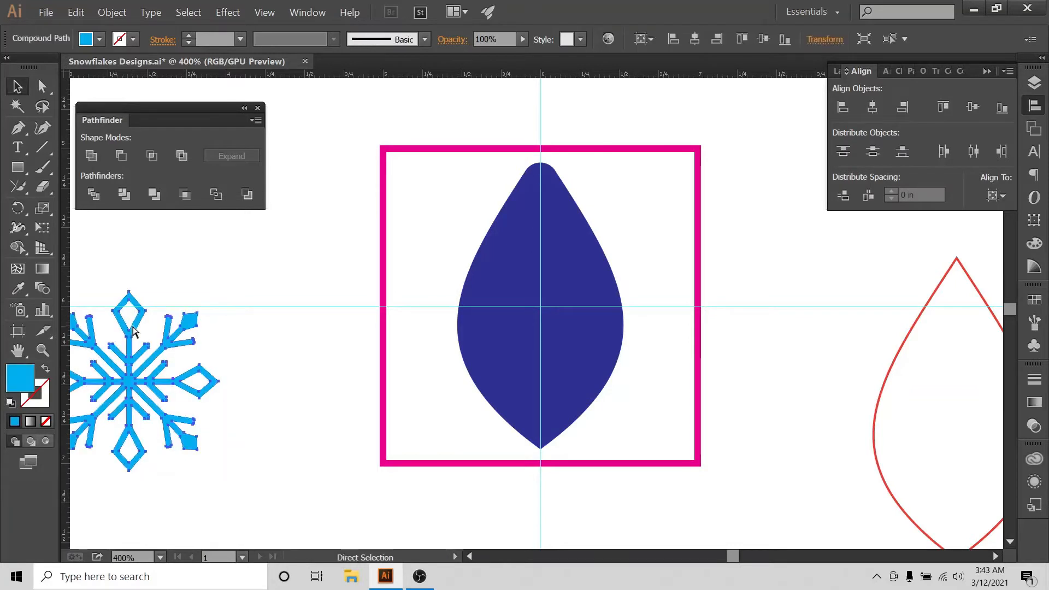
key(ctrl+c)
key(v)
key(ctrl+v)
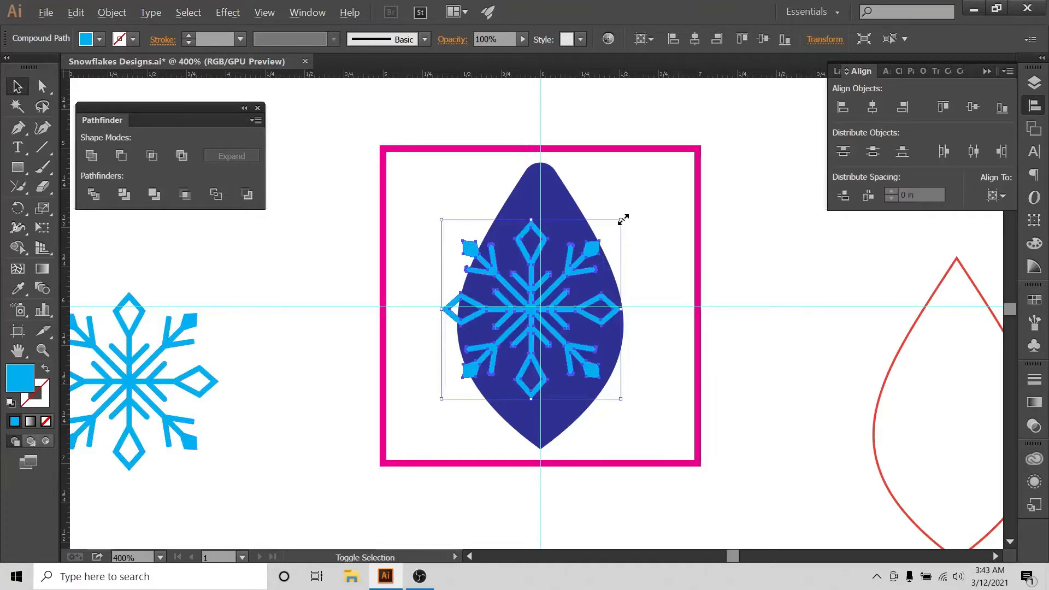
drag(623, 220, 598, 239)
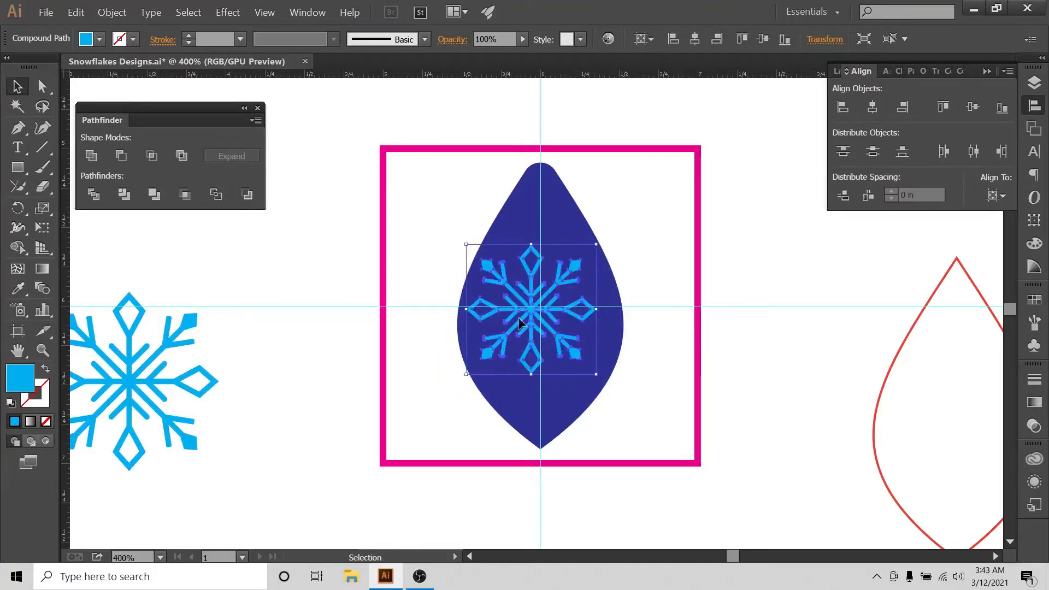
drag(533, 314, 542, 327)
- Align the small snowflake and the teardrop on their horizontal centers
drag(628, 168, 412, 439)
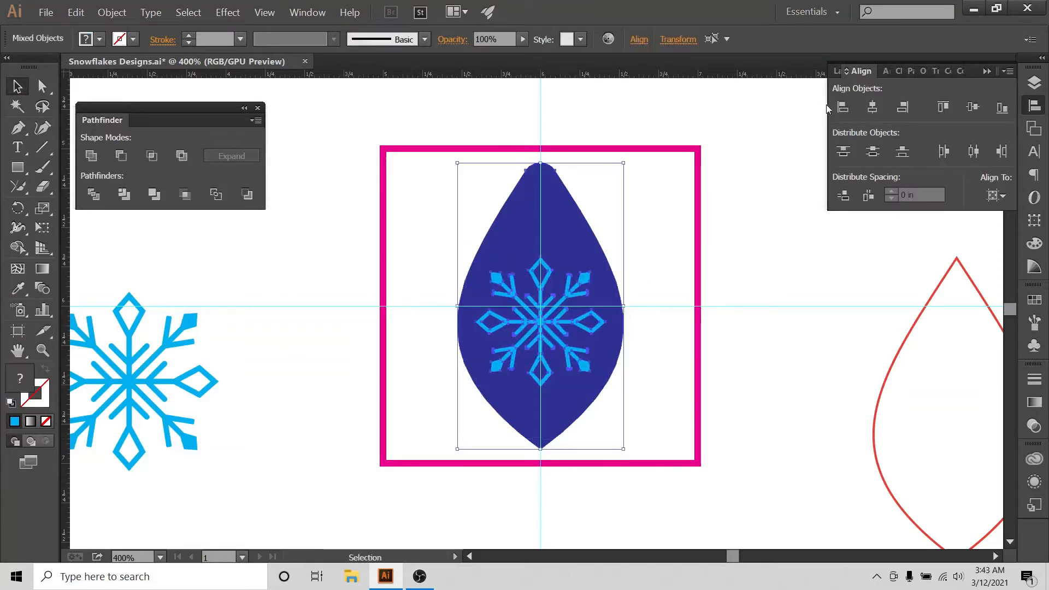
click(874, 107)
click(668, 96)
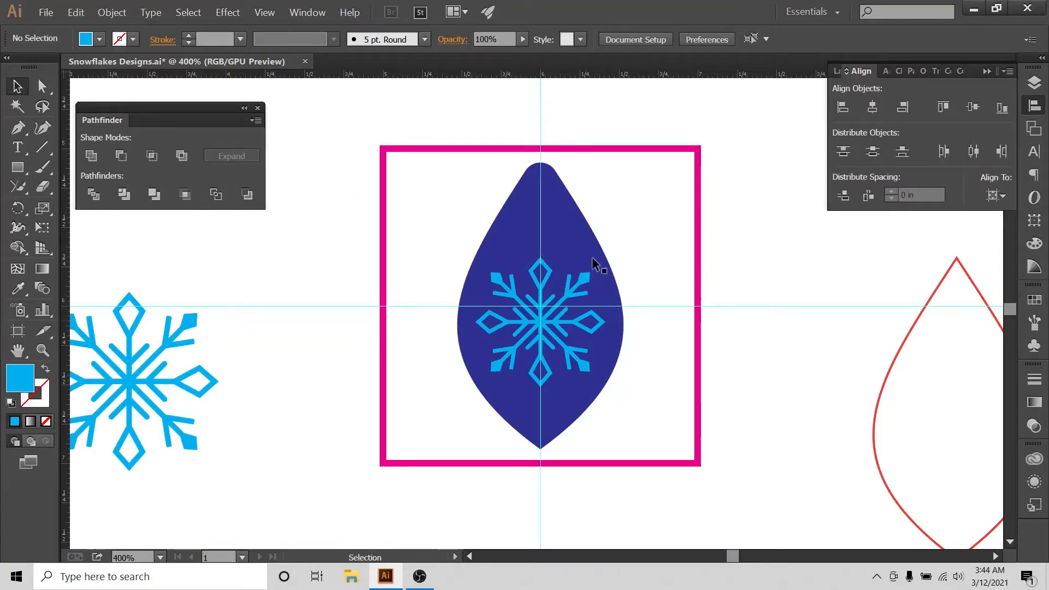
click(589, 280)
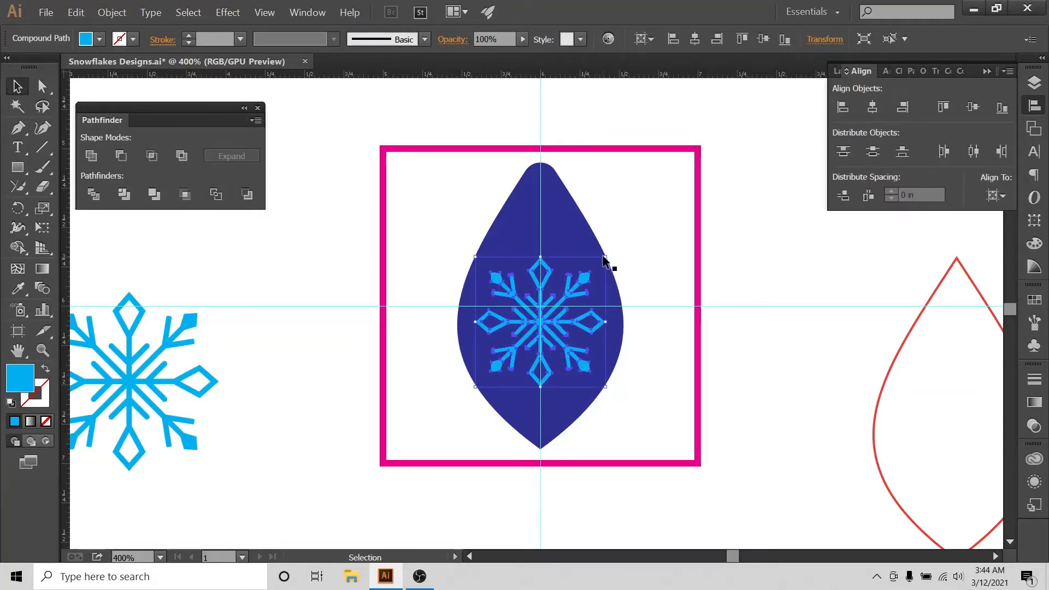
click(625, 317)
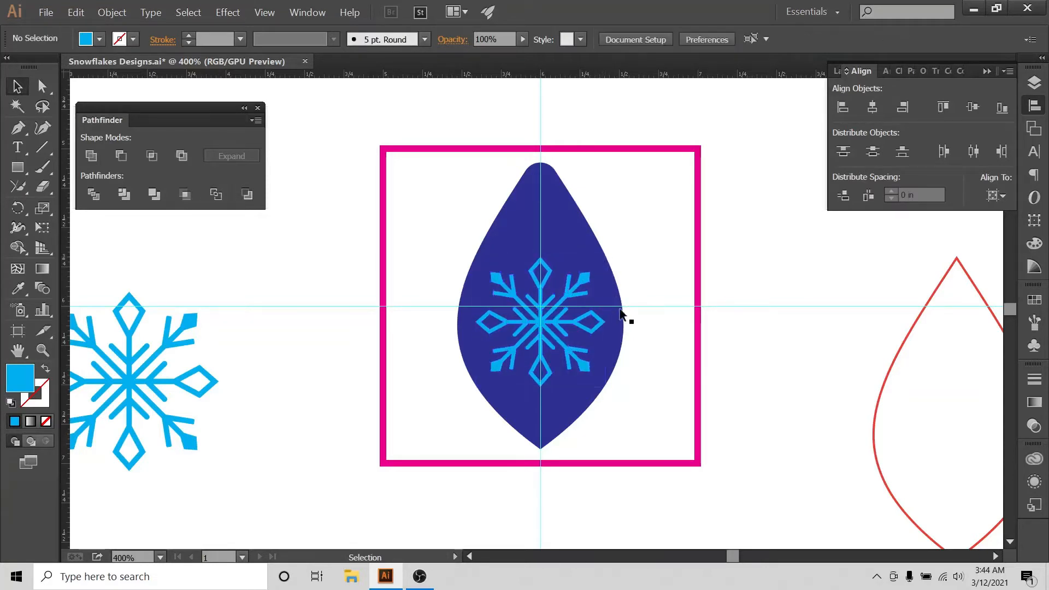
- Enlarge the small snowflake slightly about its center inside the teardrop and nudge it down two increments
click(585, 277)
drag(608, 259, 623, 251)
click(630, 250)
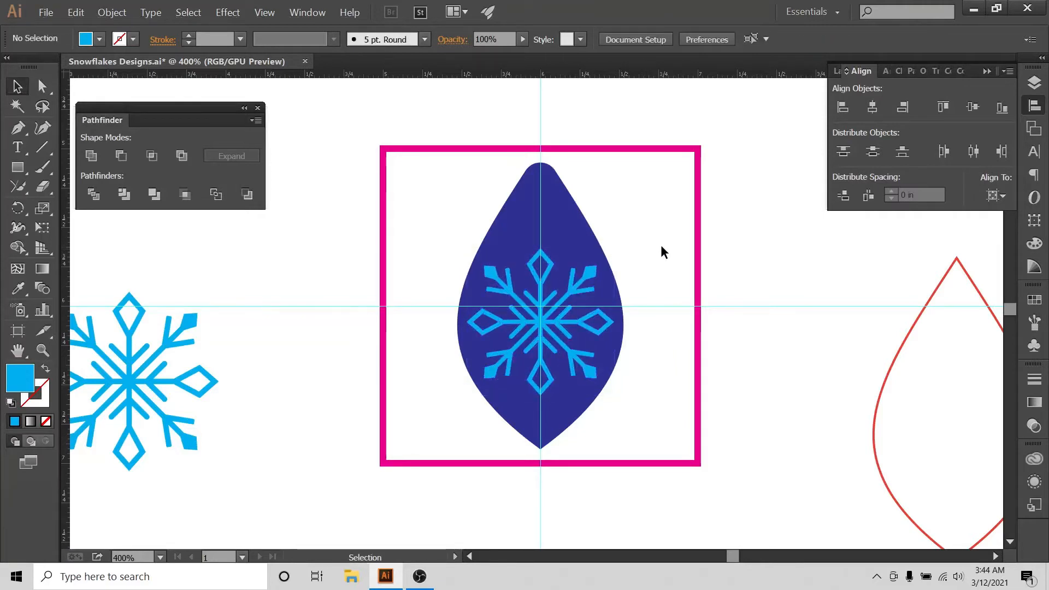
click(546, 279)
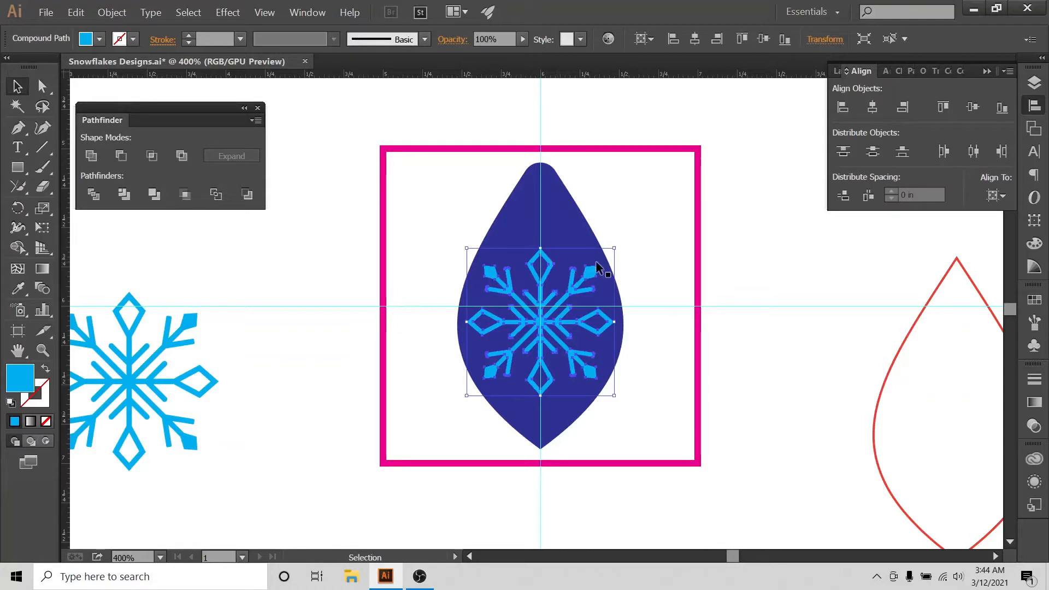
key(Down)
key(Down)
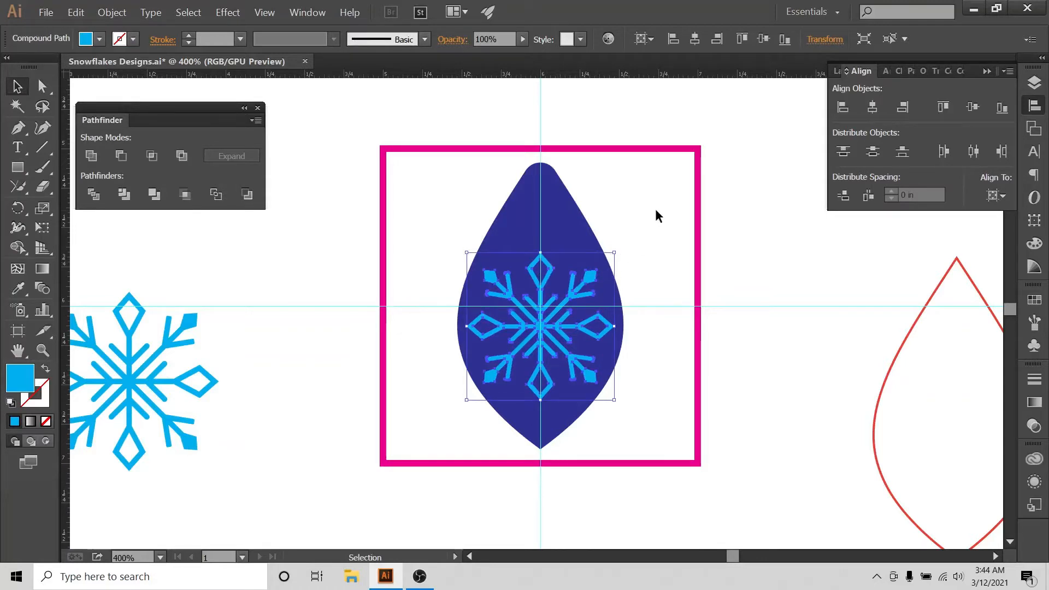
click(655, 210)
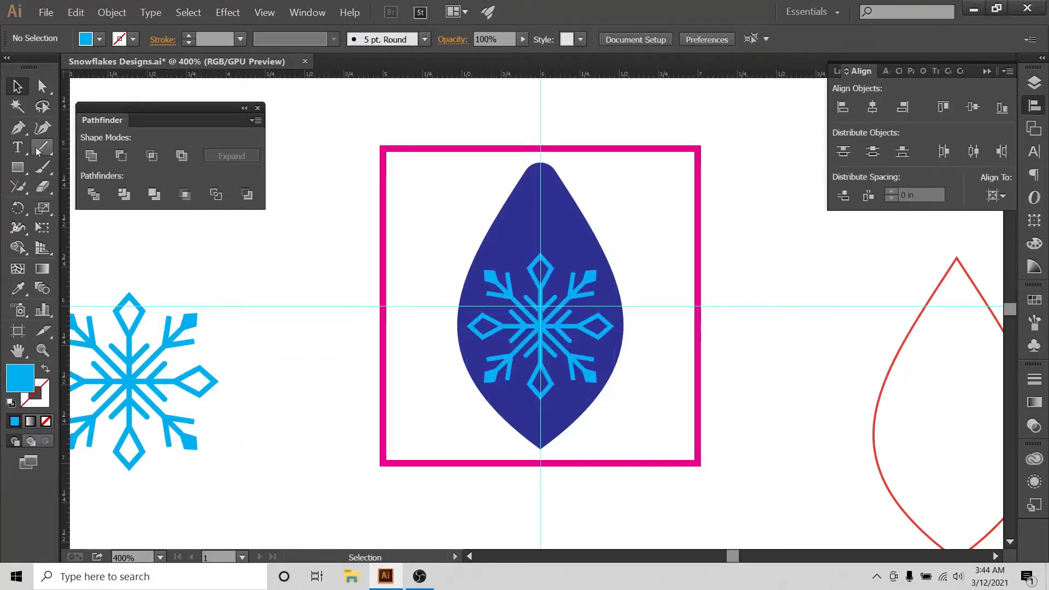
click(13, 168)
drag(13, 171, 64, 243)
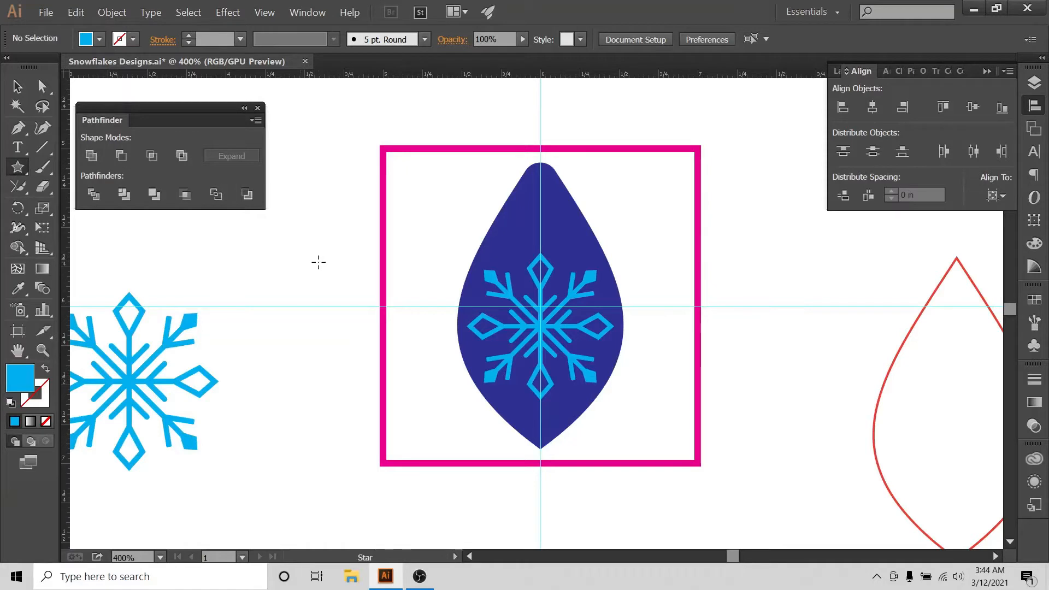
drag(18, 167, 81, 247)
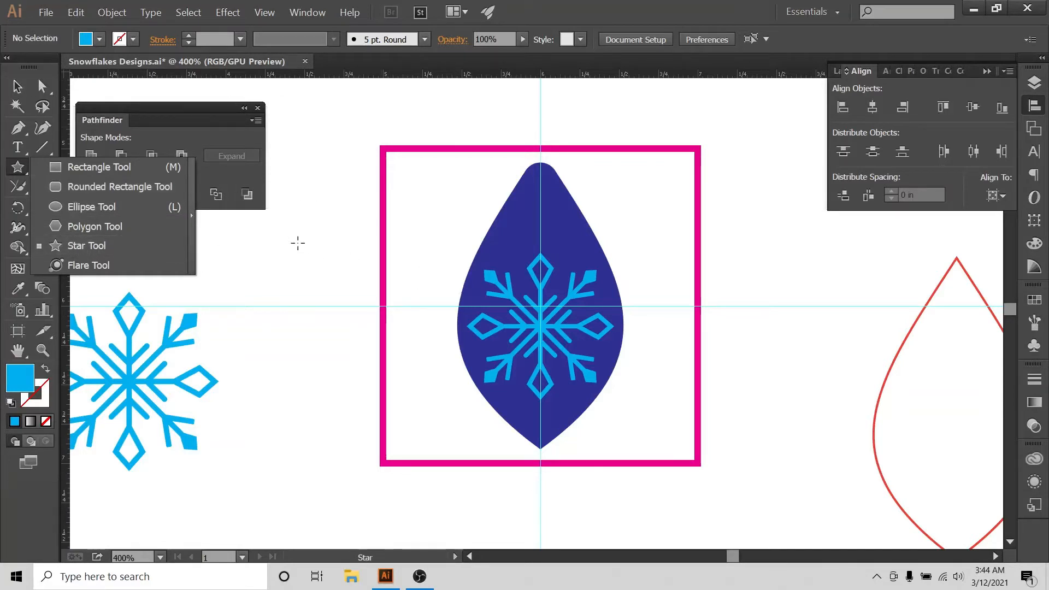
drag(312, 250, 352, 314)
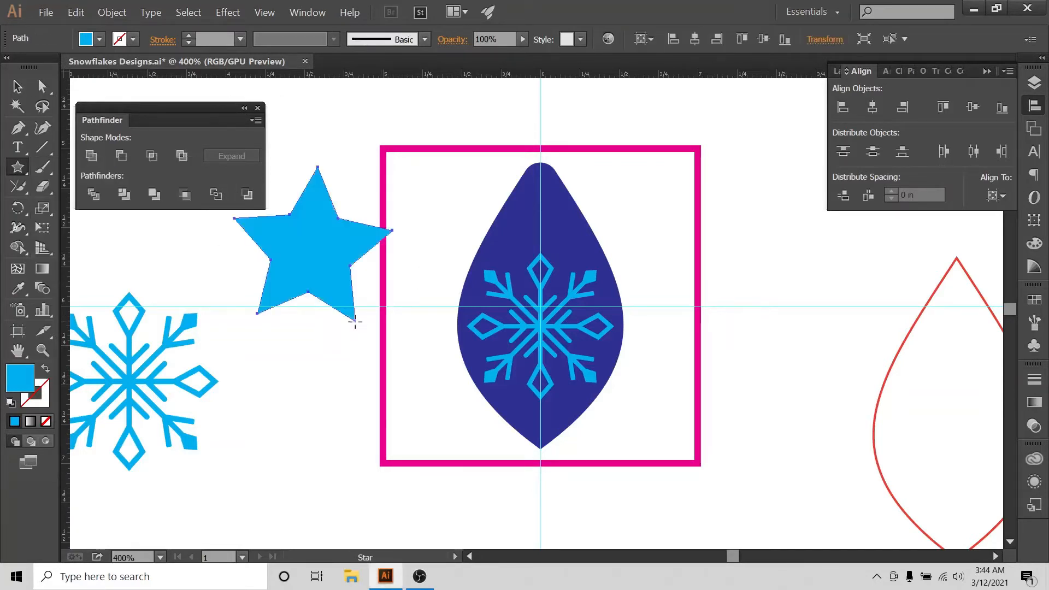
key(v)
click(328, 140)
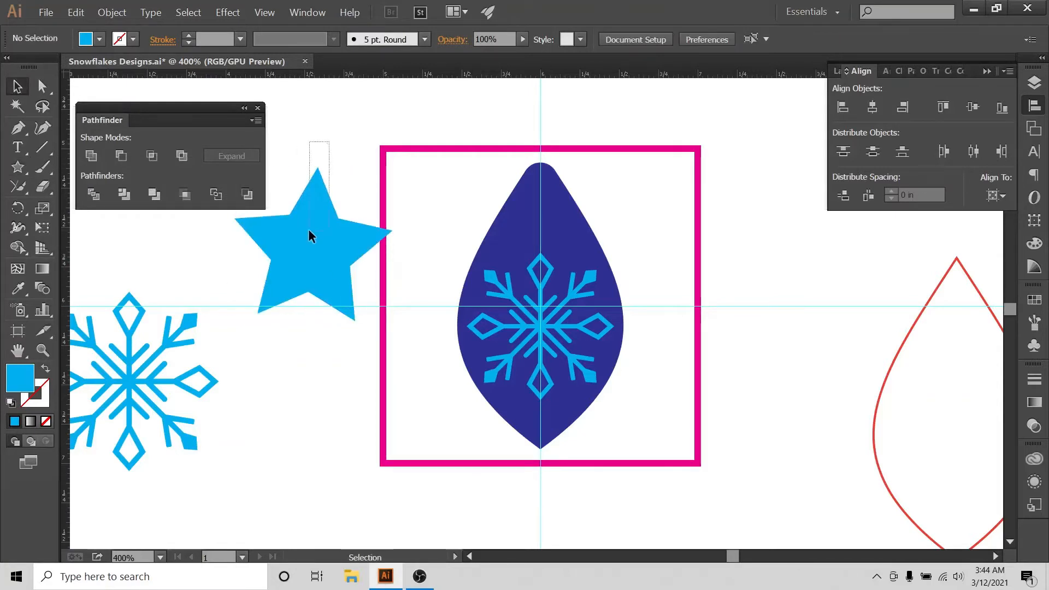
click(309, 229)
key(Delete)
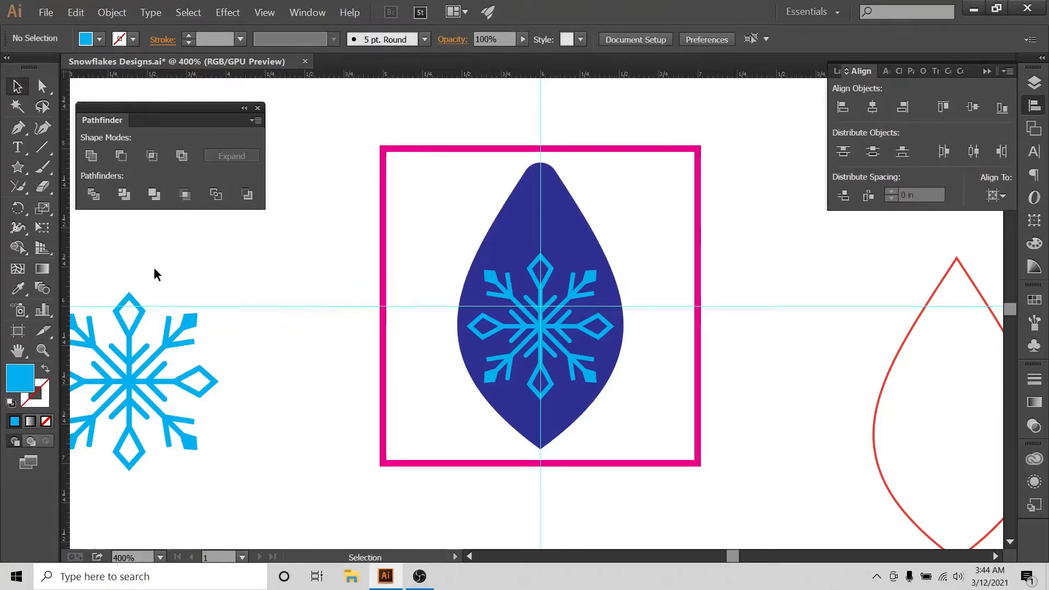
- Draw a small five-pointed star near the large snowflake and place a copy of it above the snowflake inside the teardrop
click(18, 173)
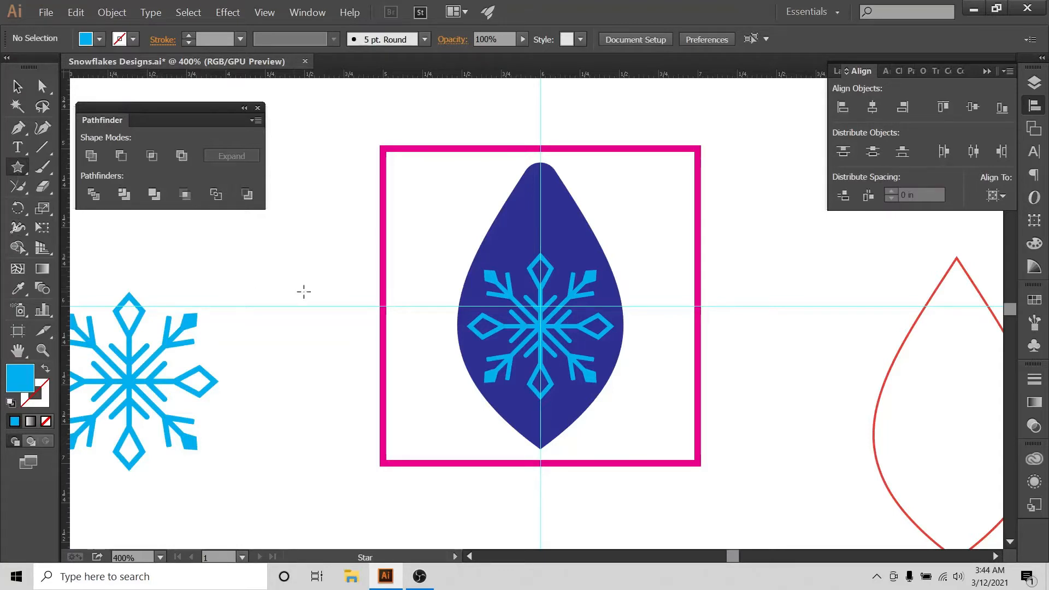
drag(304, 287, 323, 306)
key(v)
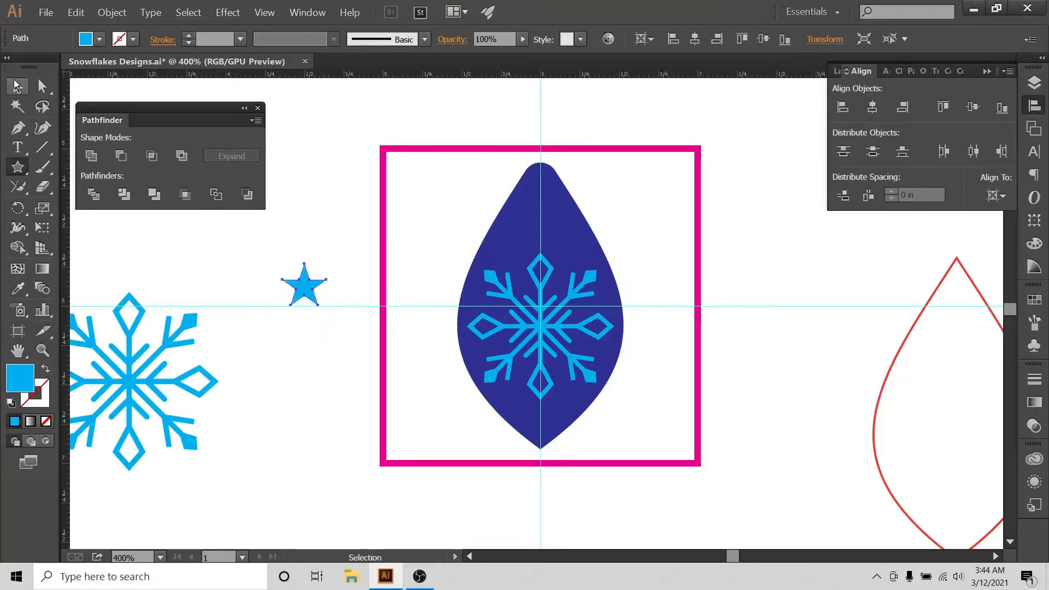
click(290, 229)
drag(305, 294, 235, 284)
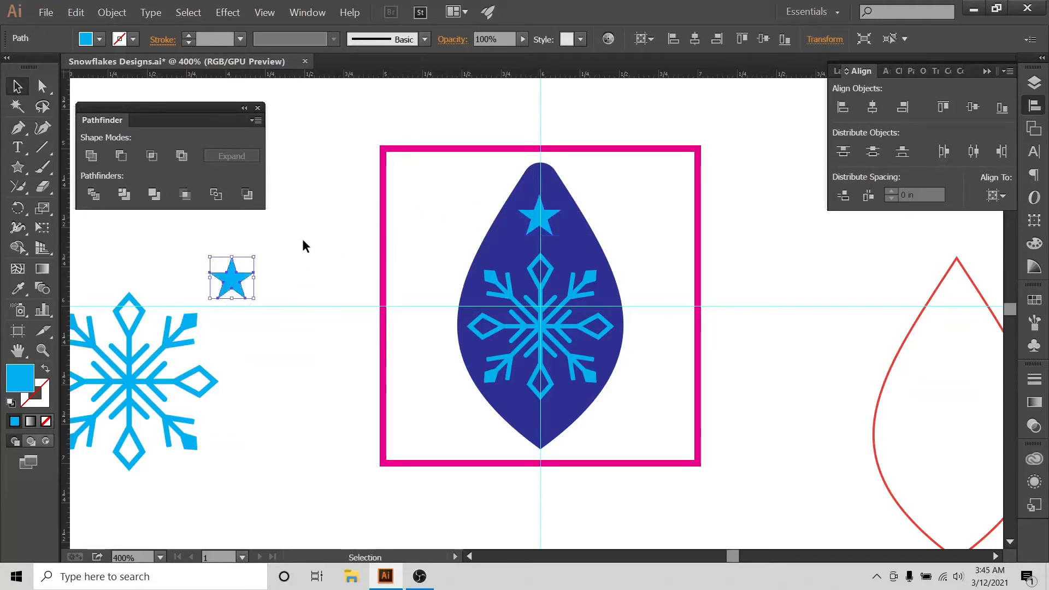
- Move the teardrop's star slightly down onto the vertical guide, just above the small snowflake
click(490, 171)
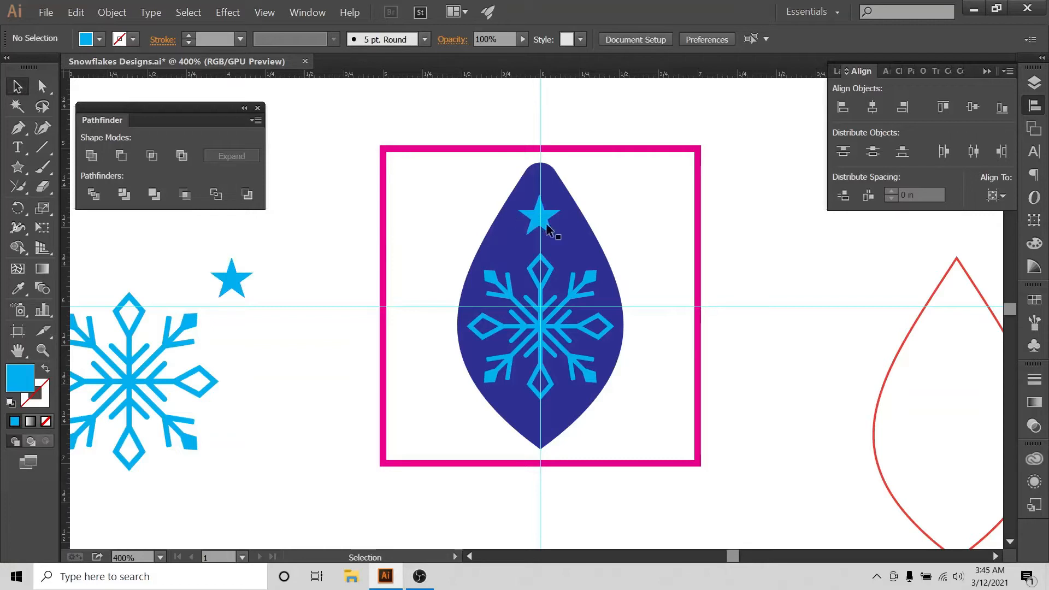
drag(551, 232, 544, 228)
click(571, 291)
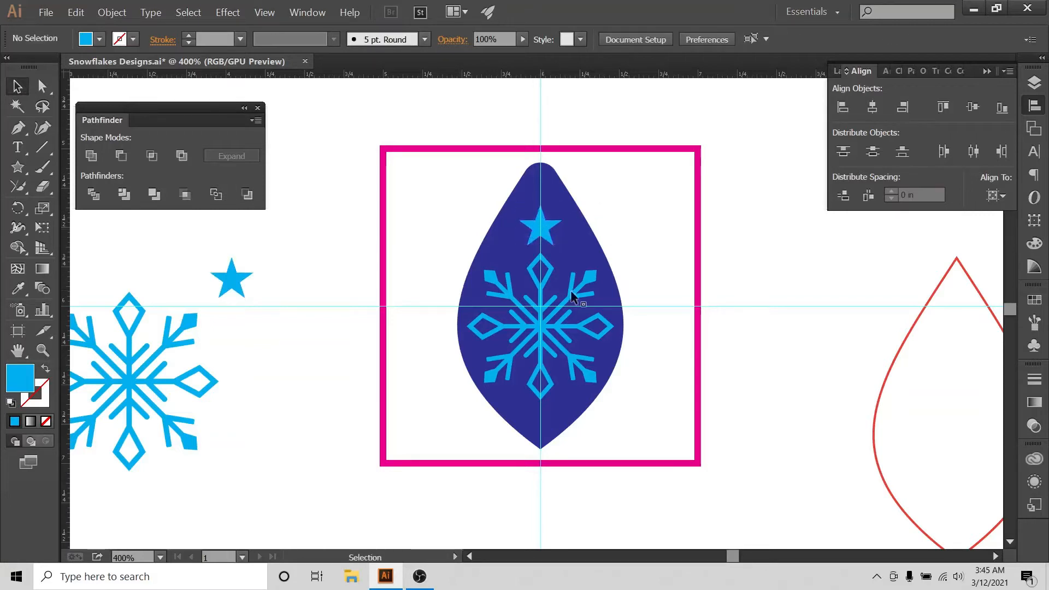
click(550, 281)
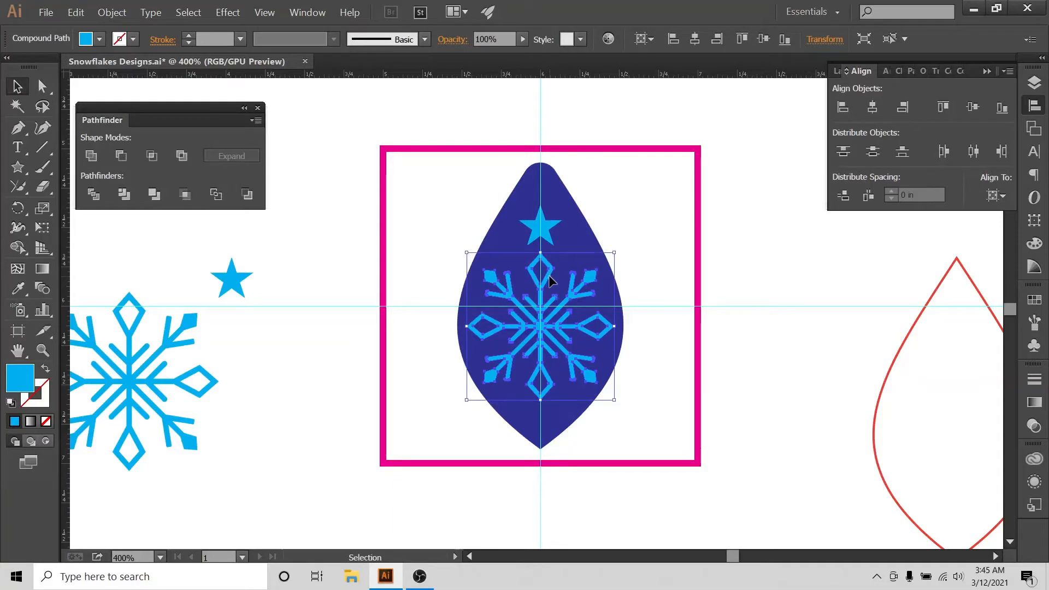
click(635, 224)
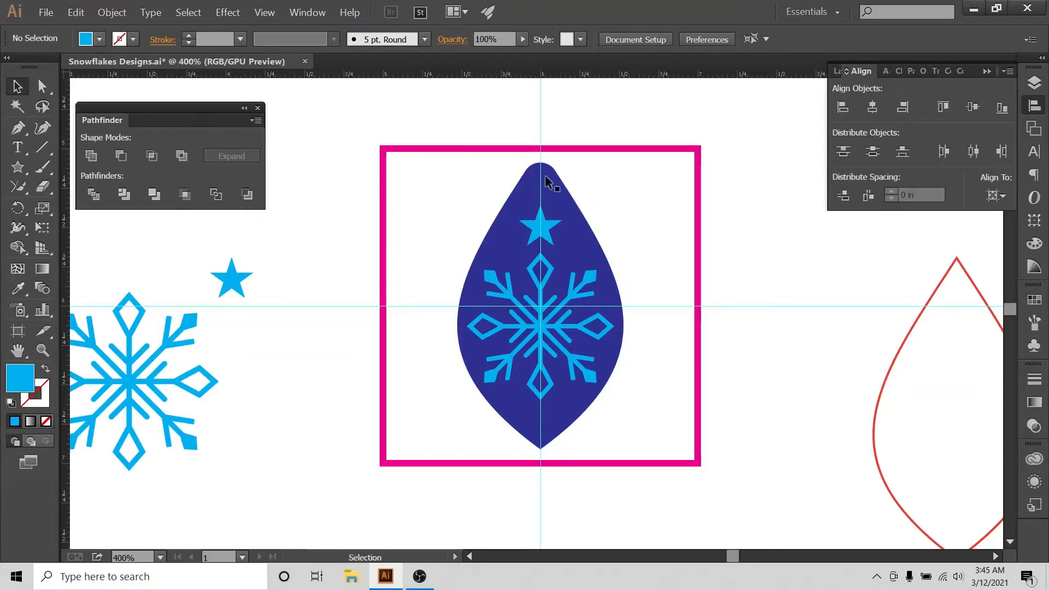
- Create a circle 0.1 in wide and 0.1 in high with a CMYK Magenta fill beside the teardrop
click(102, 41)
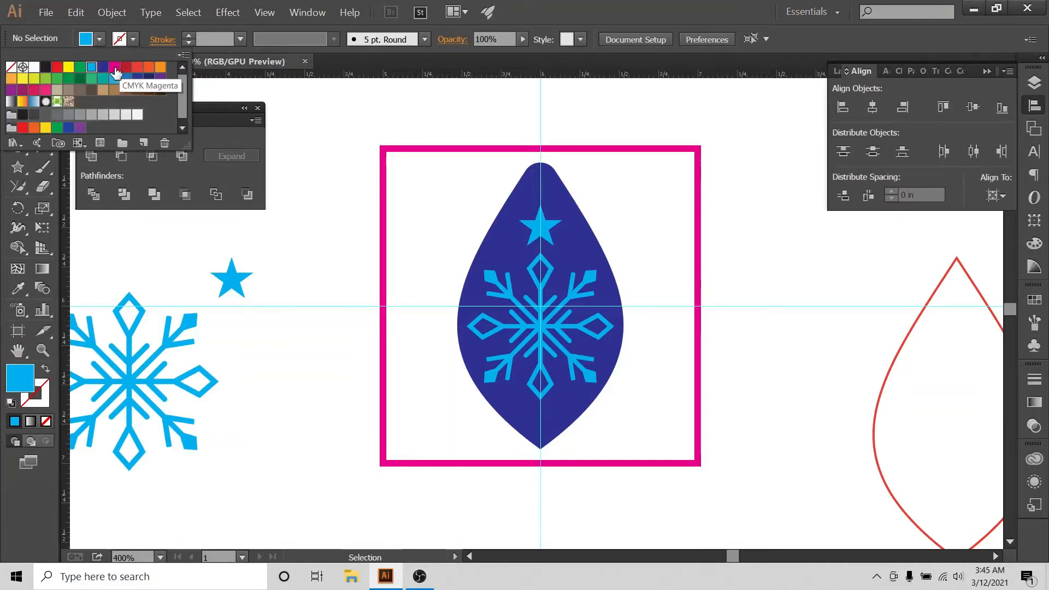
click(114, 67)
click(17, 166)
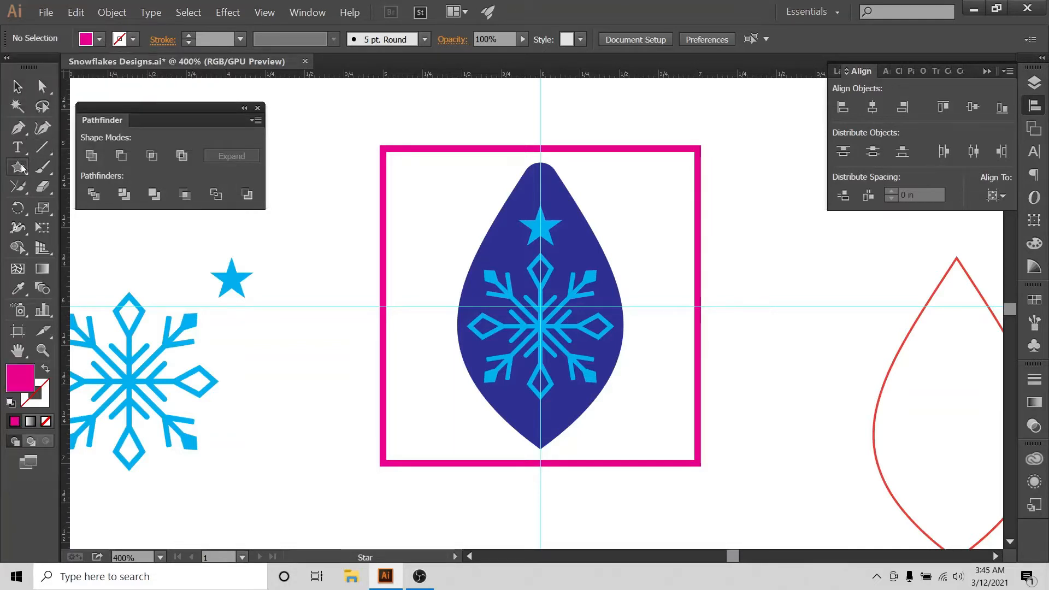
click(83, 211)
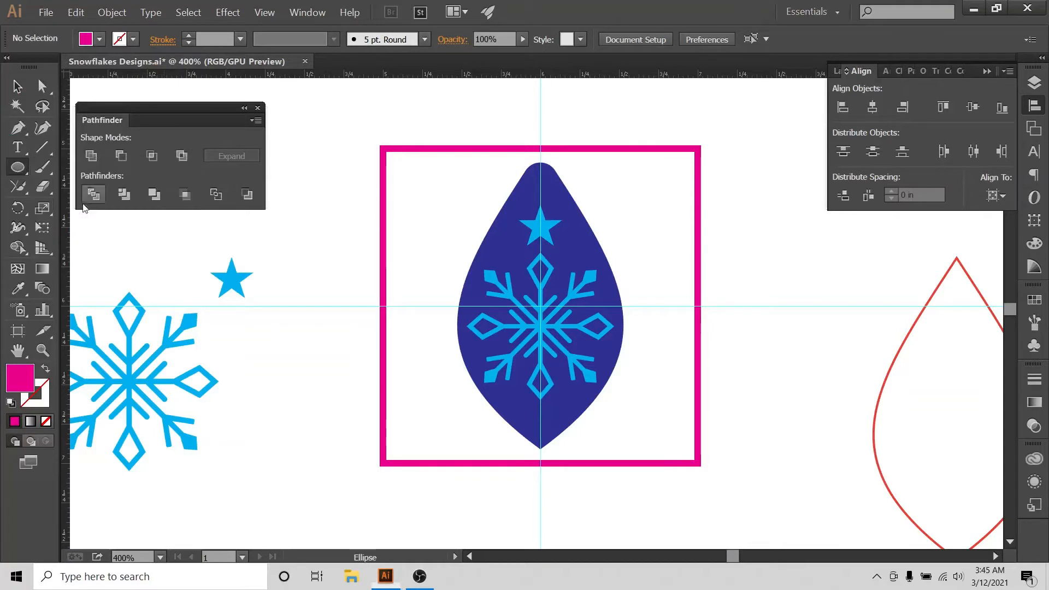
click(641, 228)
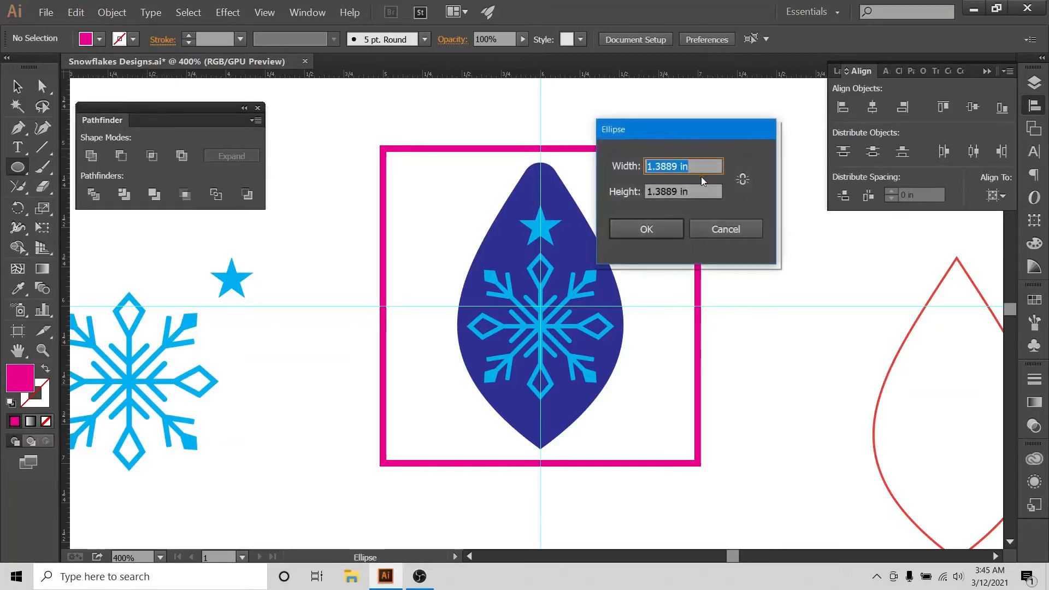
text(.10)
key(Tab)
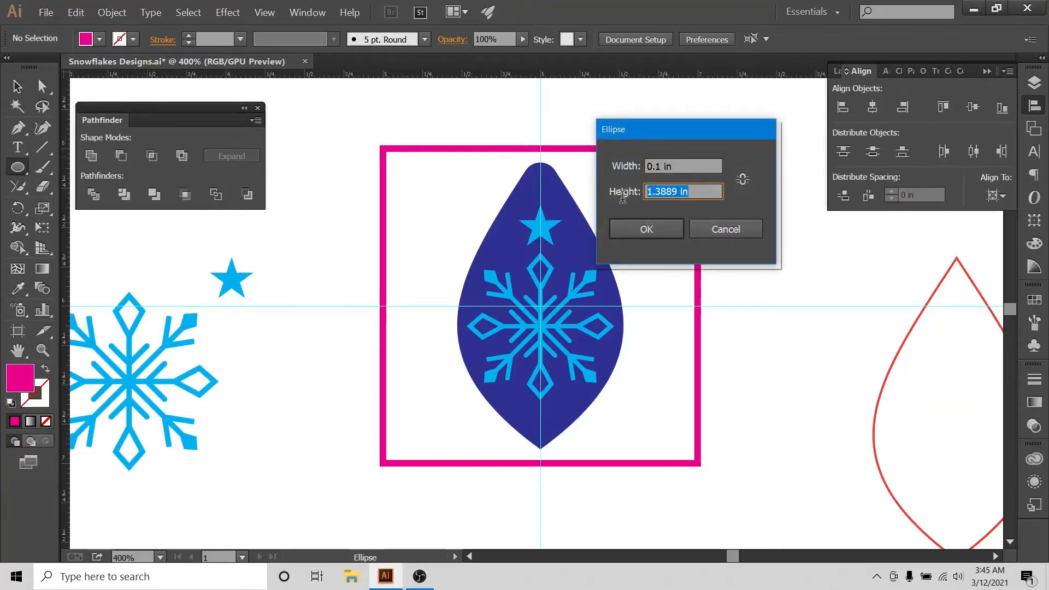
text(.10)
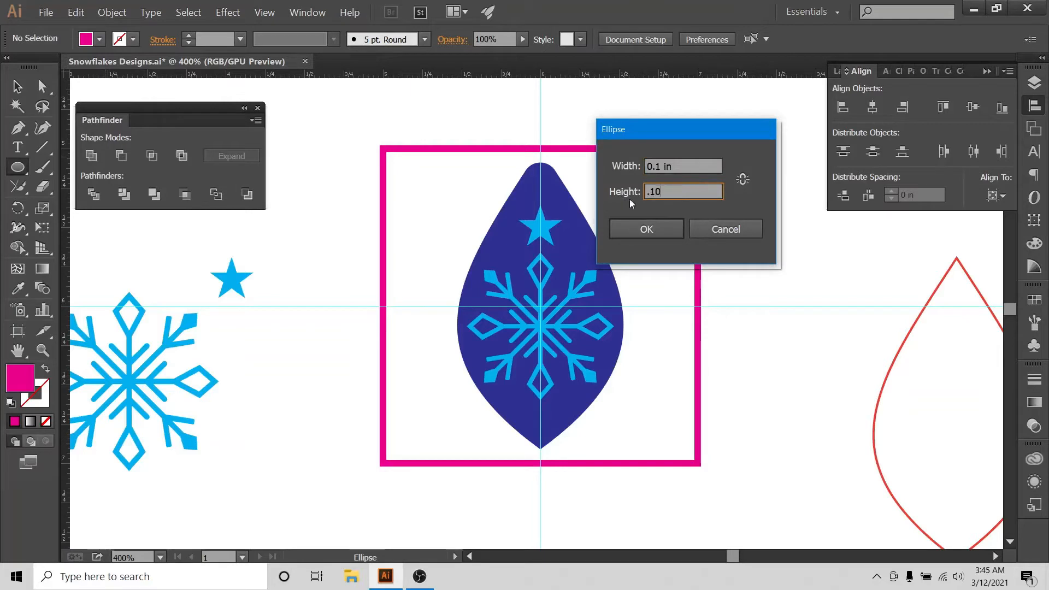
click(631, 234)
click(25, 88)
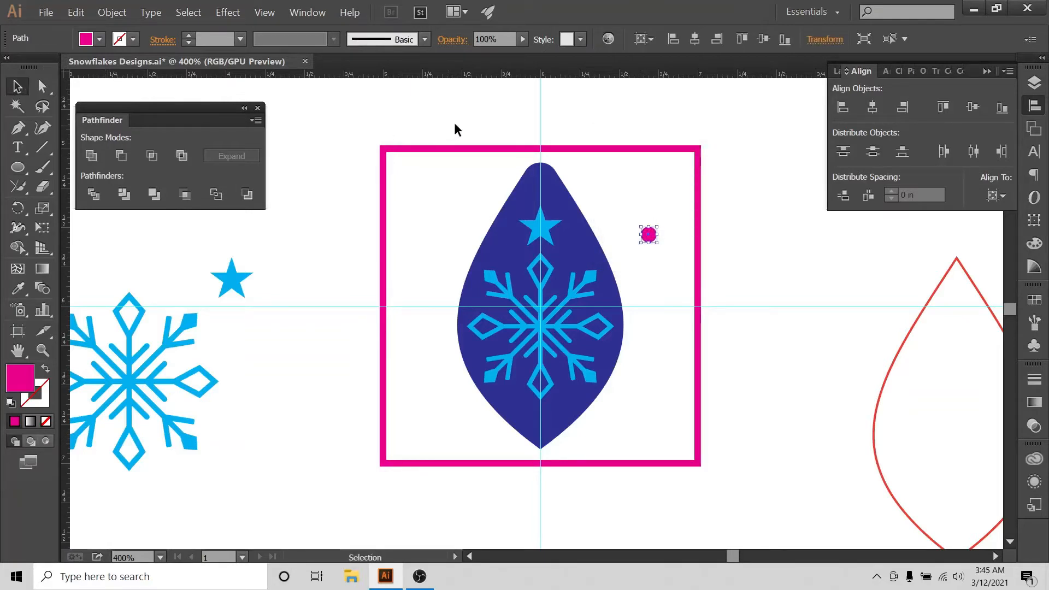
click(649, 274)
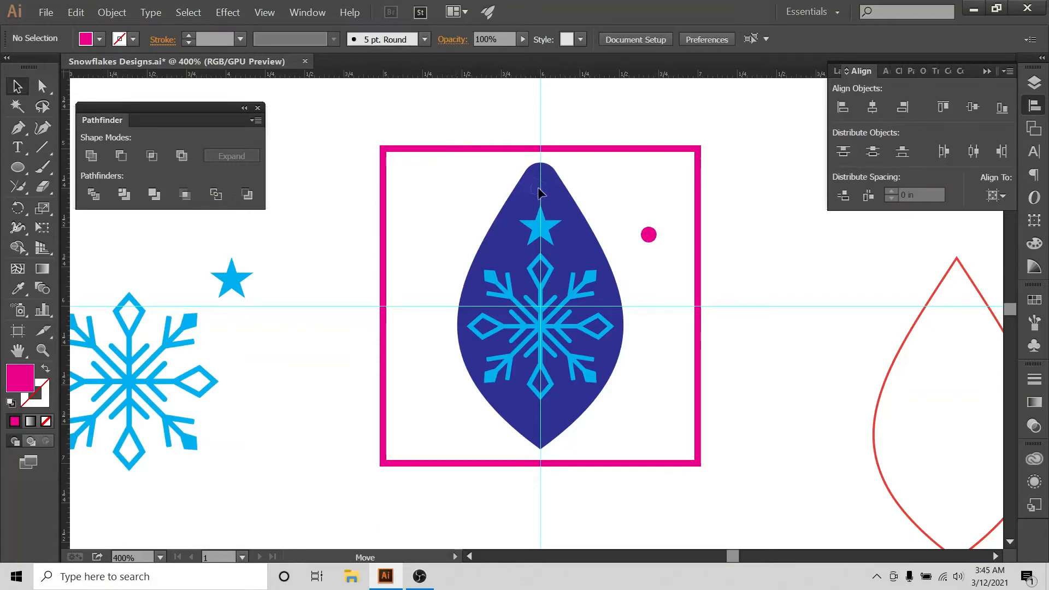
- Move the magenta circle into the teardrop's rounded tip and center all the earring pieces horizontally on the artboard
drag(541, 188, 481, 446)
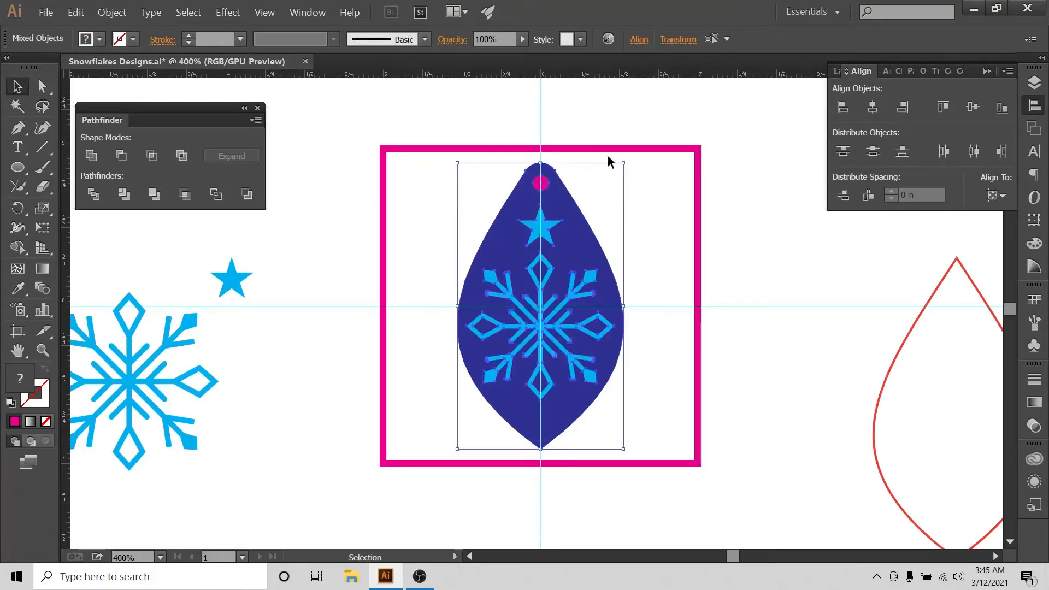
click(608, 154)
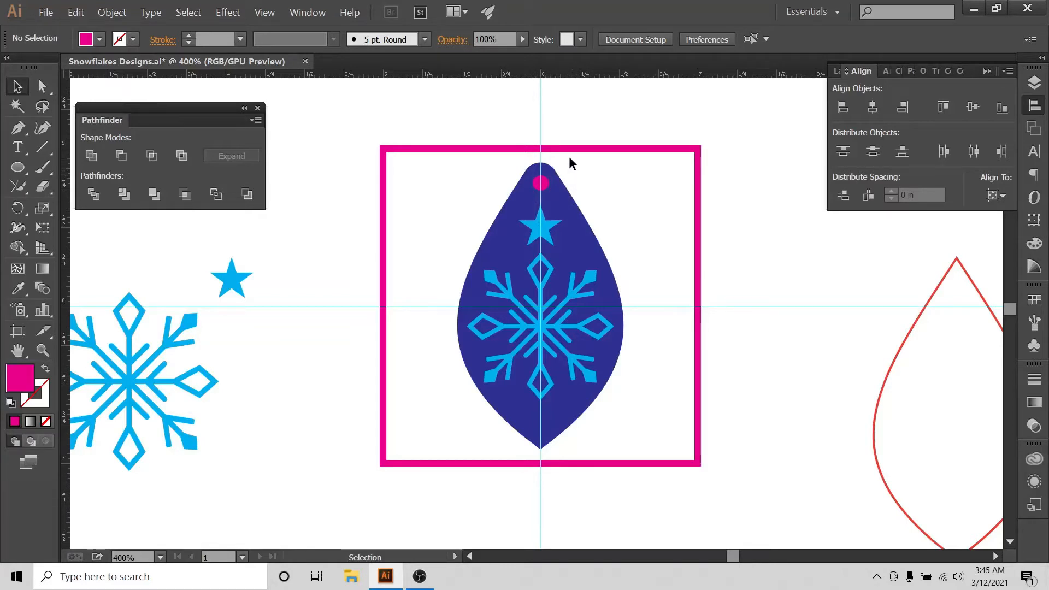
drag(569, 156, 496, 407)
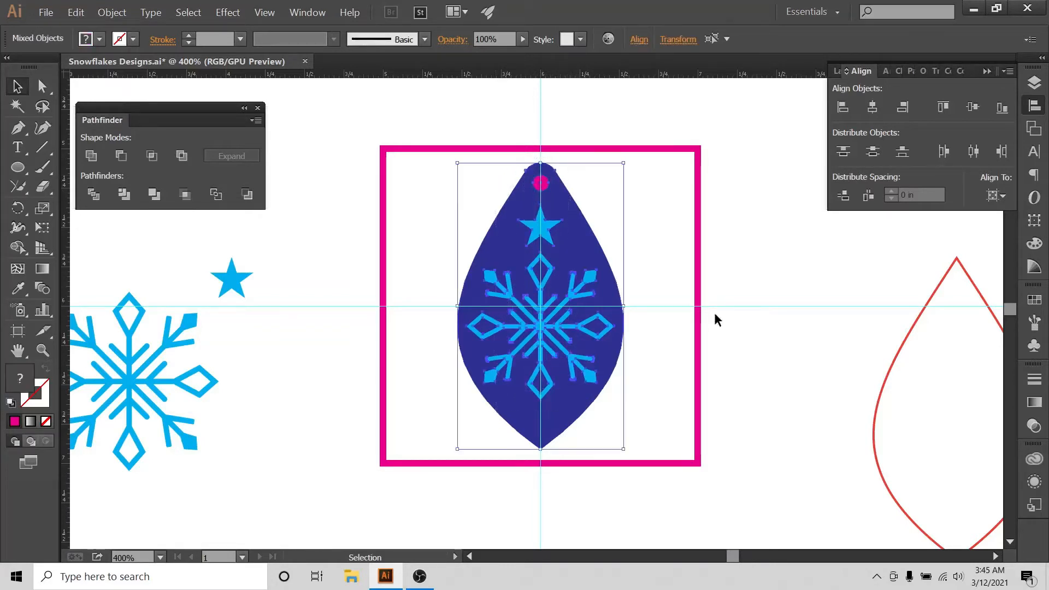
click(994, 198)
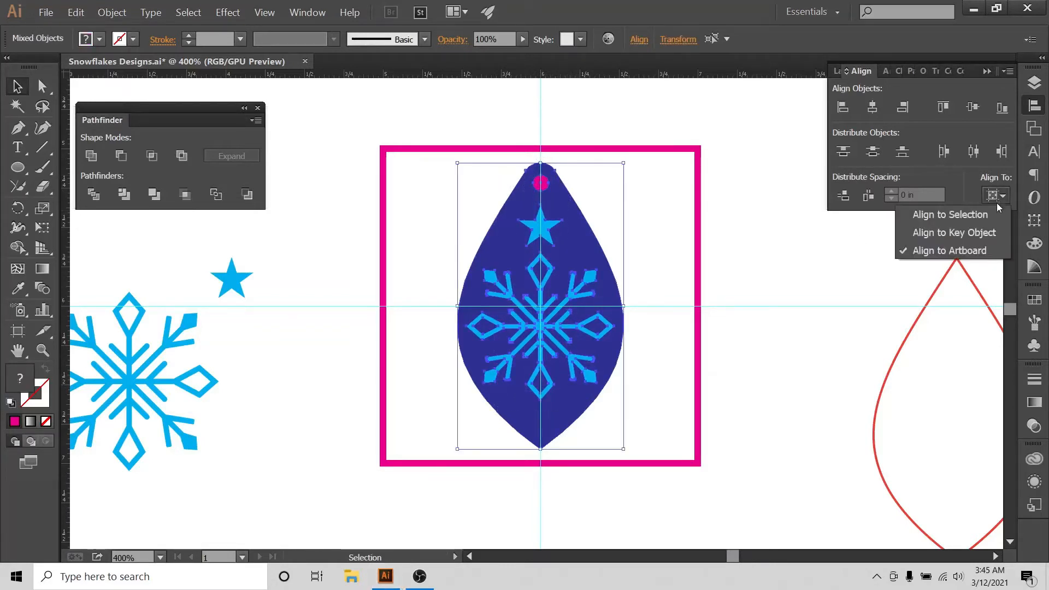
click(876, 110)
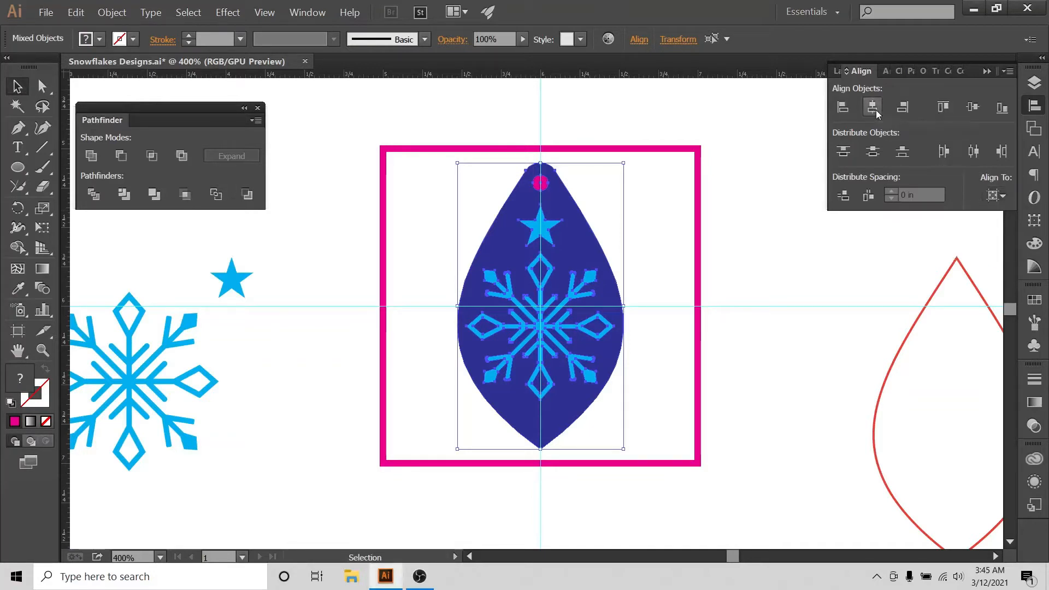
click(641, 158)
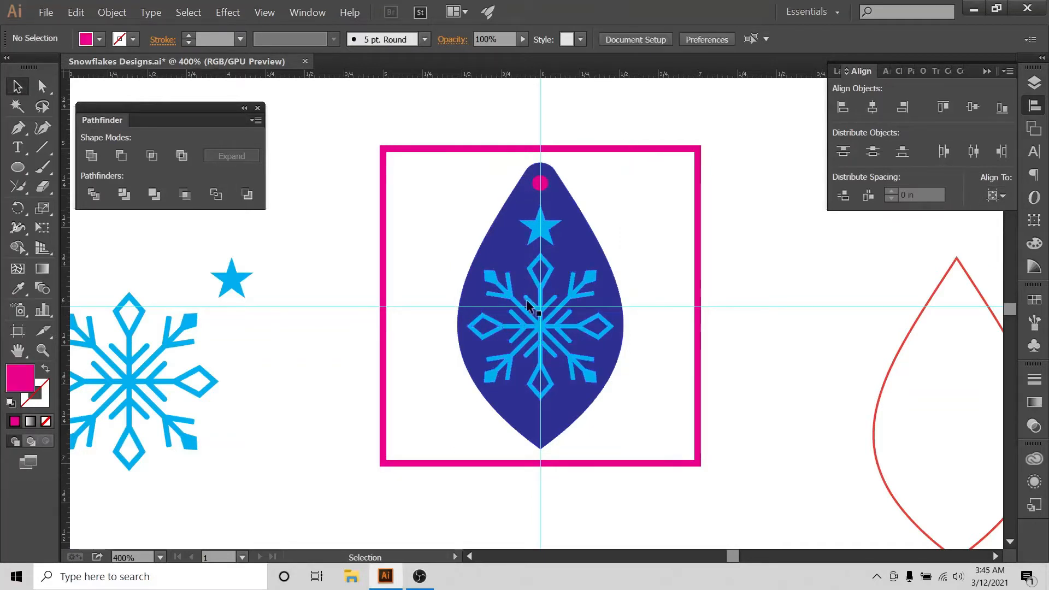
- Hide the Guides layer to check the earring design without guides
click(1035, 82)
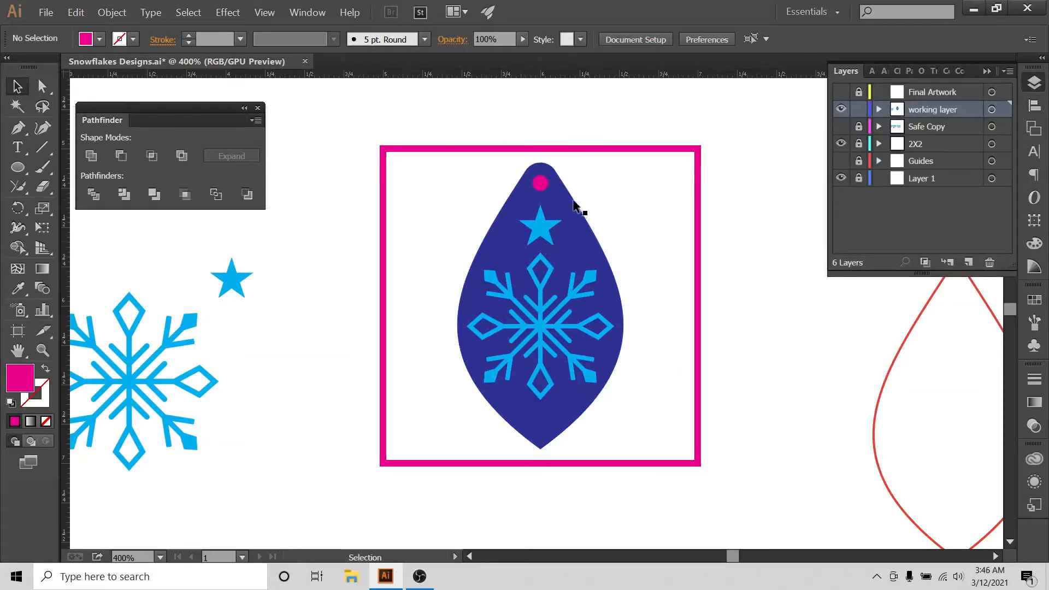
key(ctrl+minus)
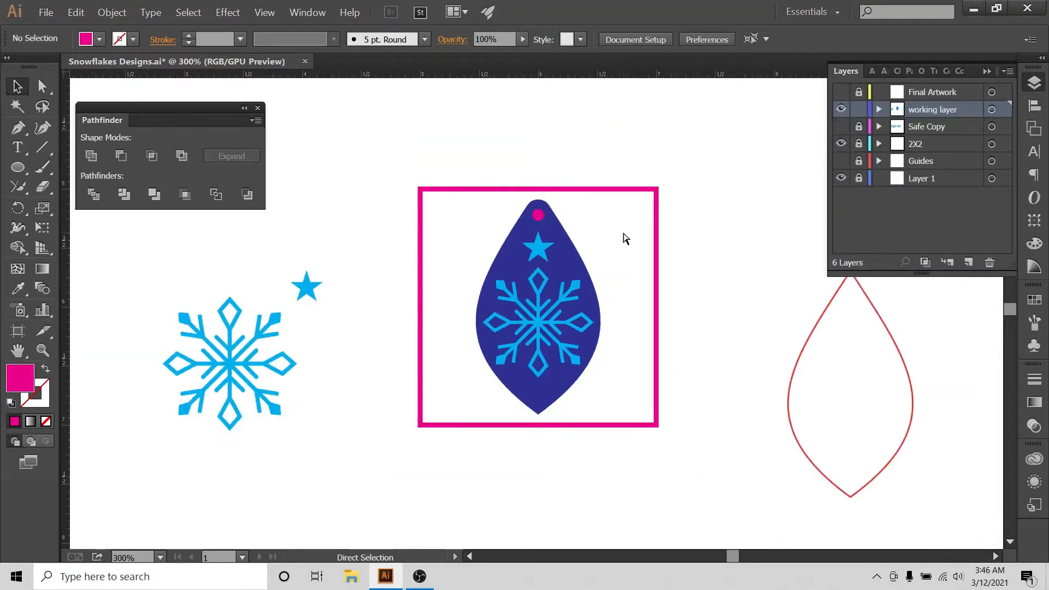
key(ctrl+minus)
key(ctrl+plus)
key(ctrl+plus)
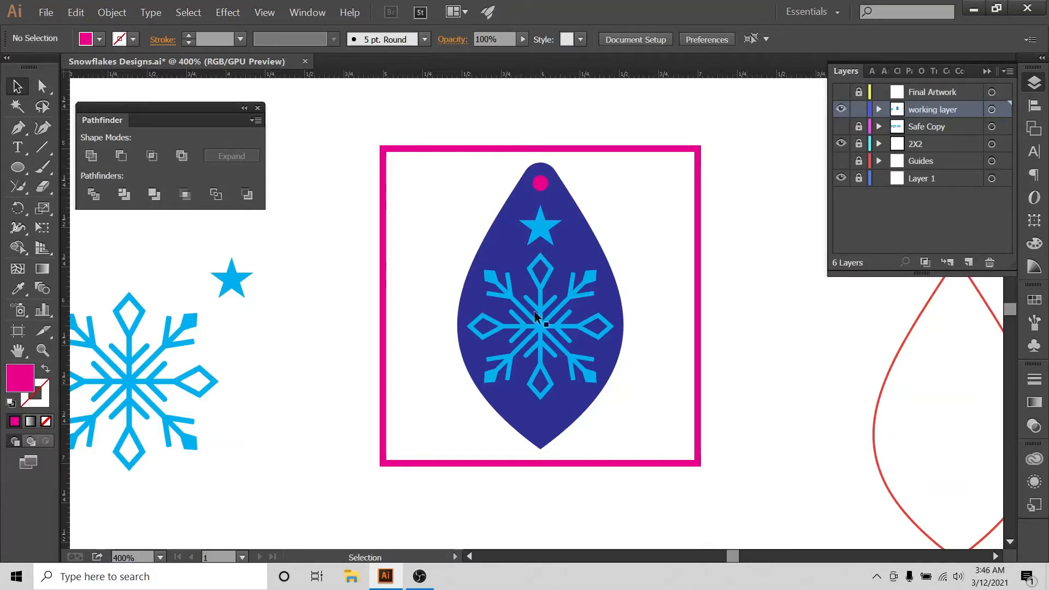
- Select the teardrop, circle, star and snowflake together and realign their horizontal centers to the artboard
click(1034, 106)
drag(624, 126, 480, 477)
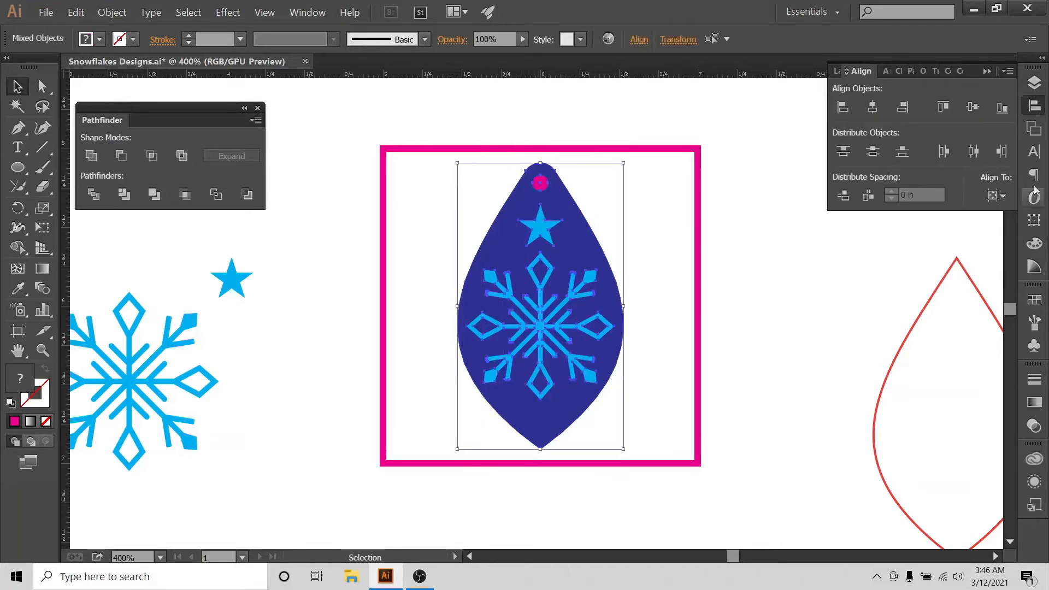
click(996, 195)
click(870, 104)
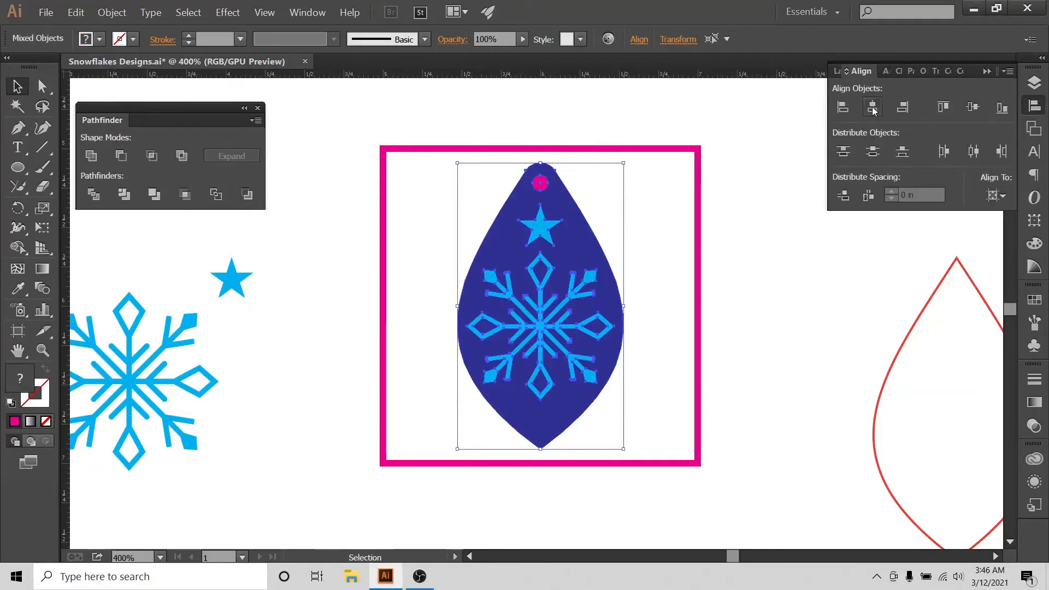
- Duplicate the complete earring, with its teardrop, circle, star and snowflake, to the right of the magenta square as a backup
click(560, 119)
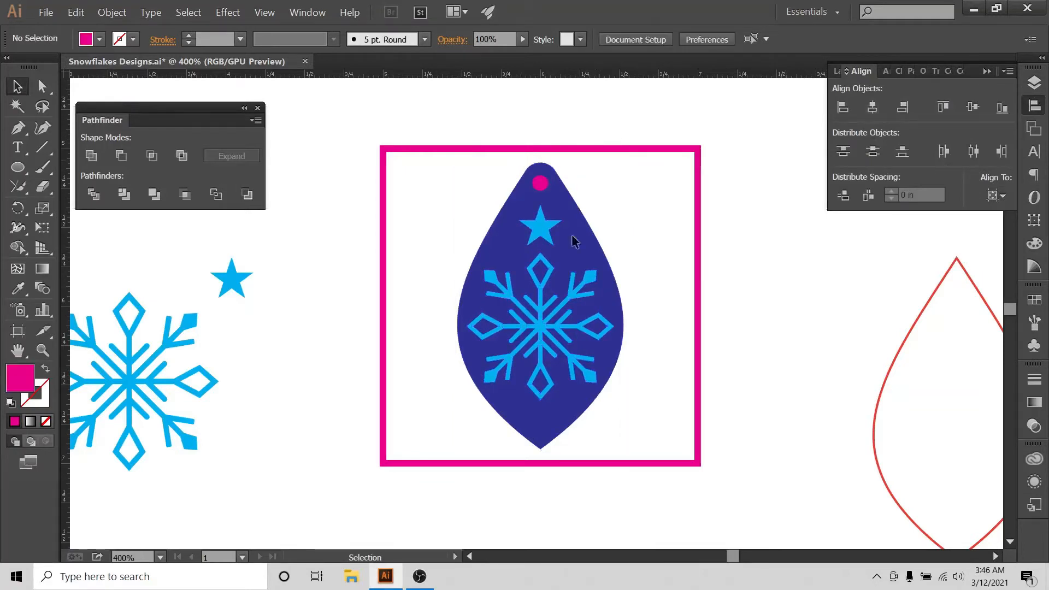
drag(627, 159, 450, 462)
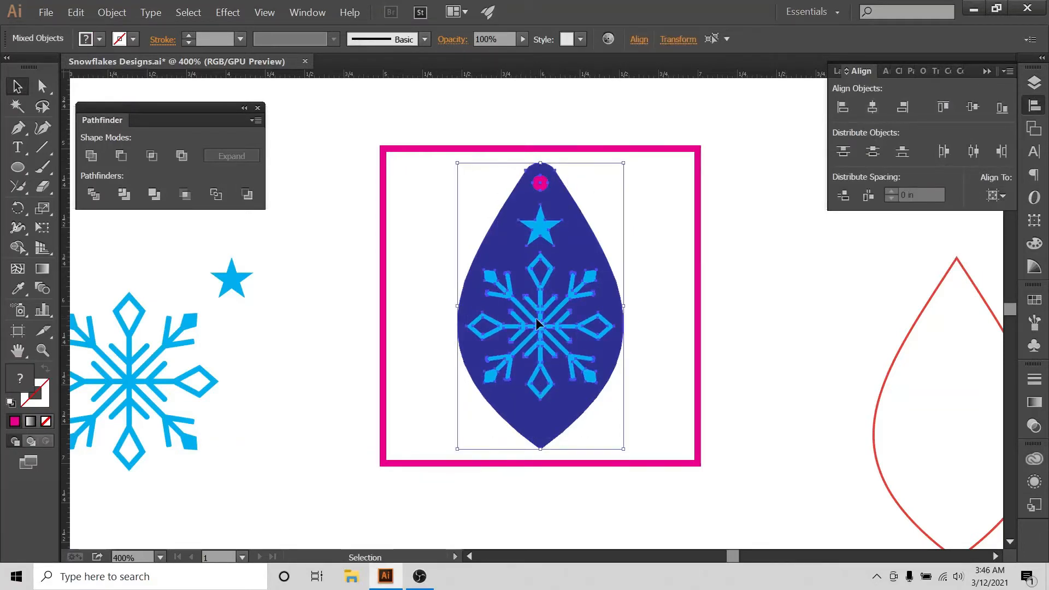
key(alt)
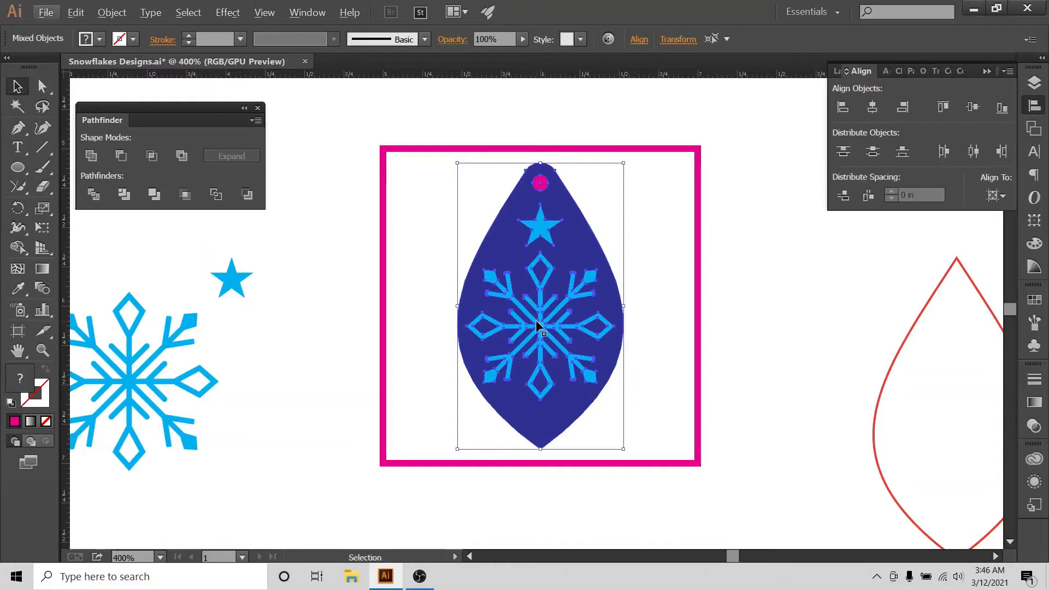
key(alt)
drag(541, 326, 817, 263)
click(704, 80)
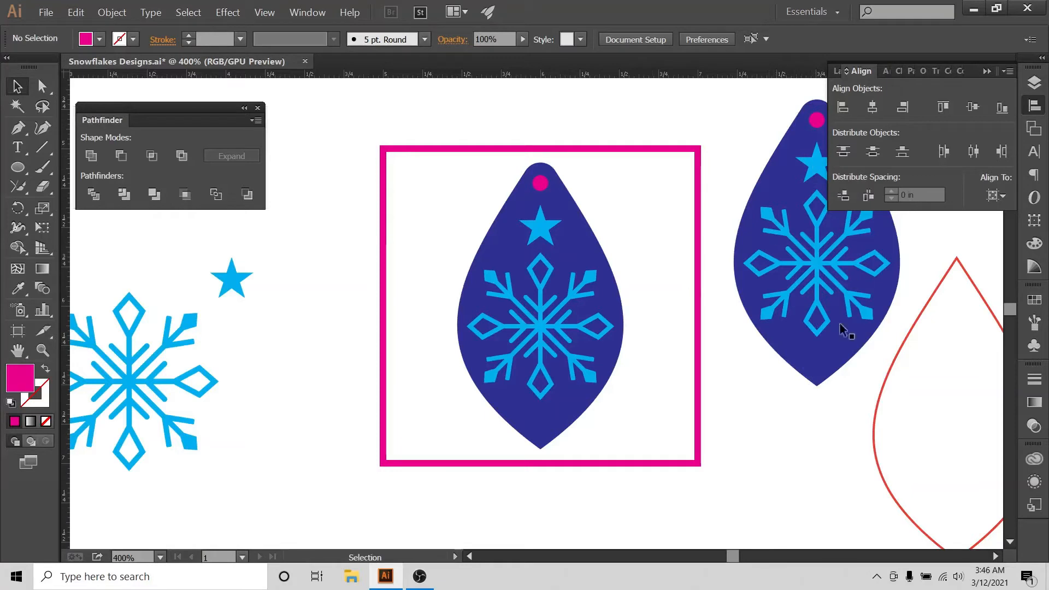
mouse_move(764, 97)
mouse_down()
mouse_move(845, 401)
mouse_move(831, 393)
mouse_up()
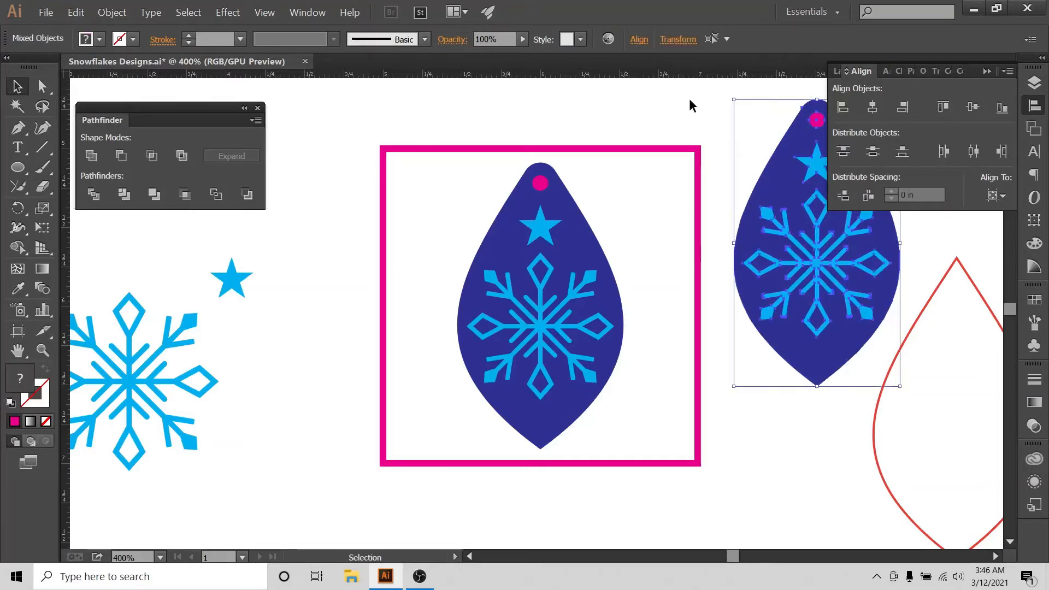
click(476, 172)
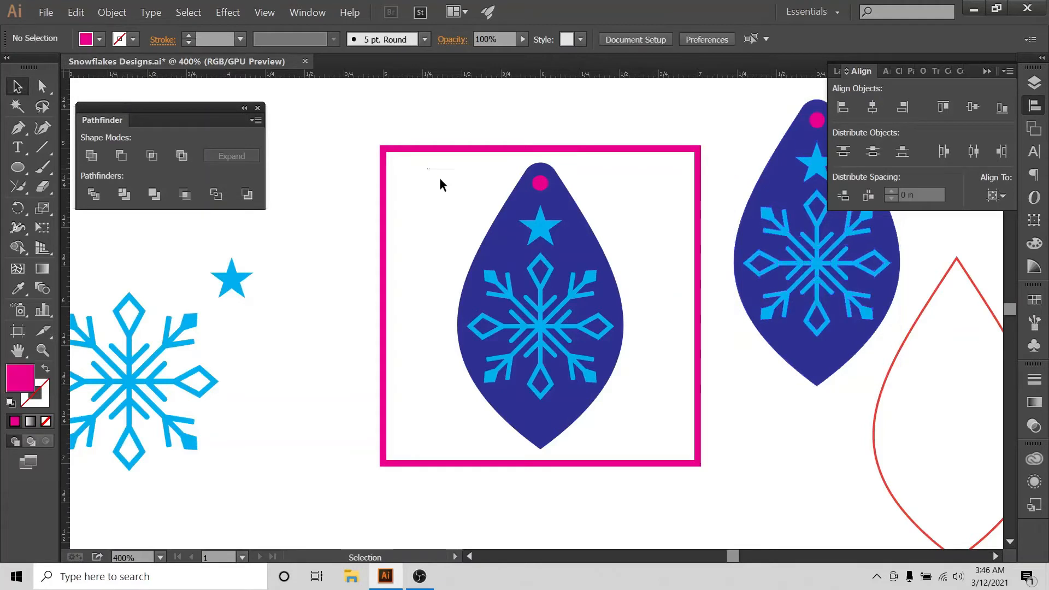
- Cut the circle, star and snowflake out of the teardrop inside the magenta square with Pathfinder Minus Front
drag(440, 181, 623, 452)
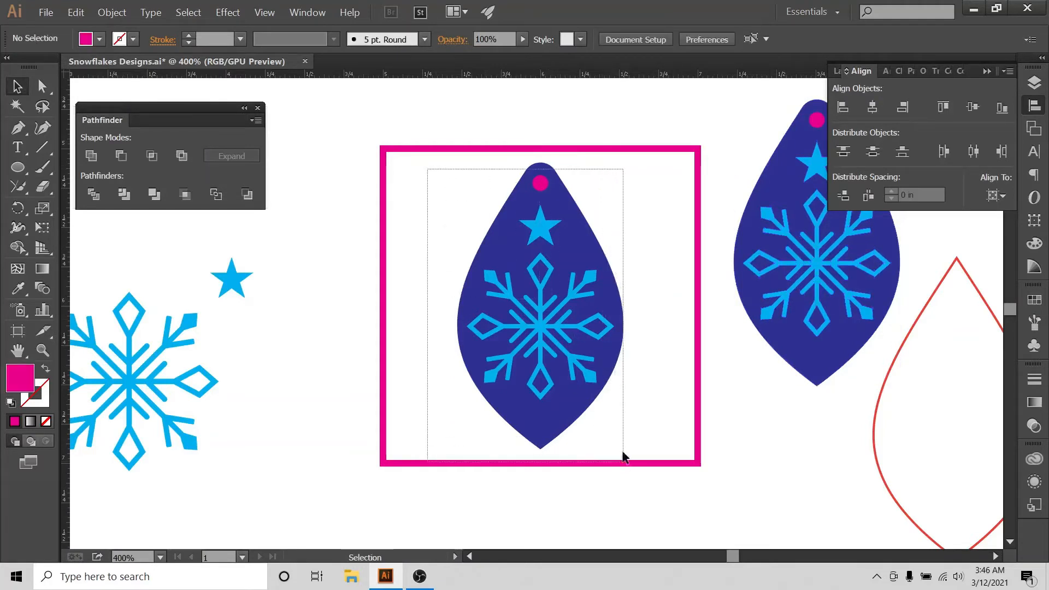
click(643, 244)
drag(468, 168, 617, 434)
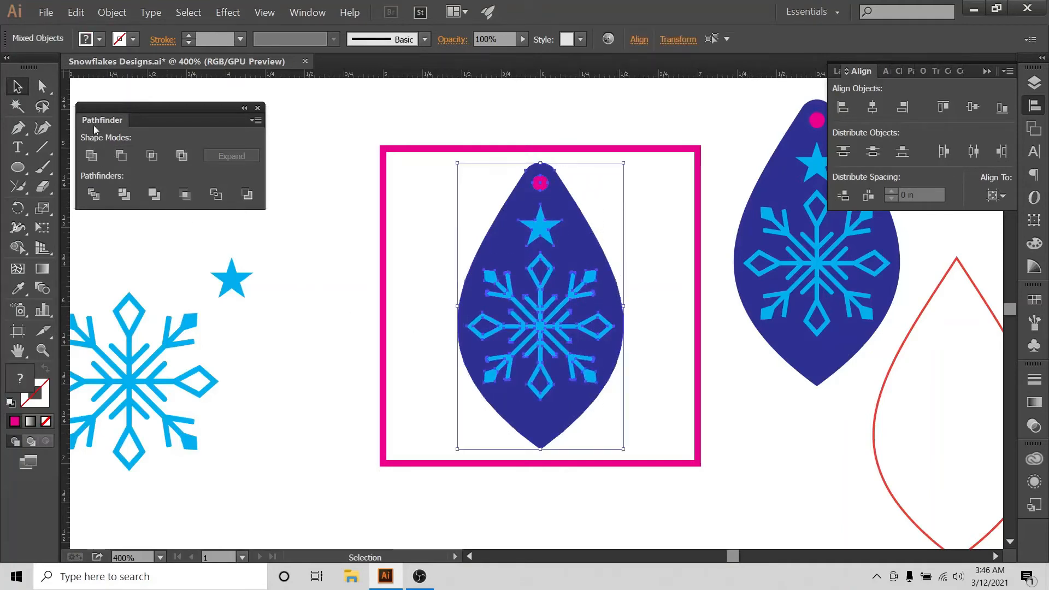
click(305, 12)
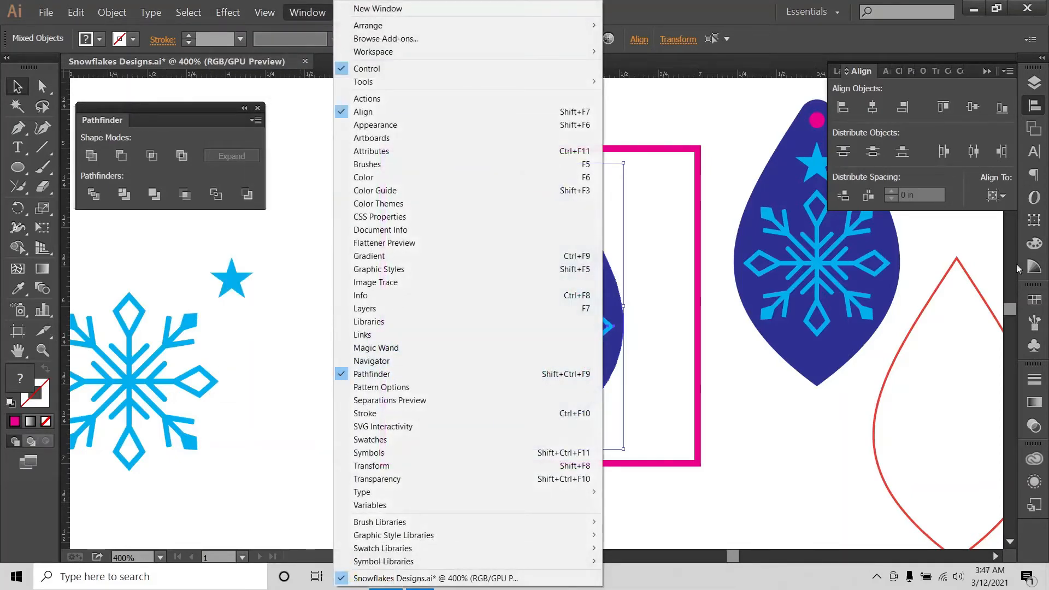
click(133, 92)
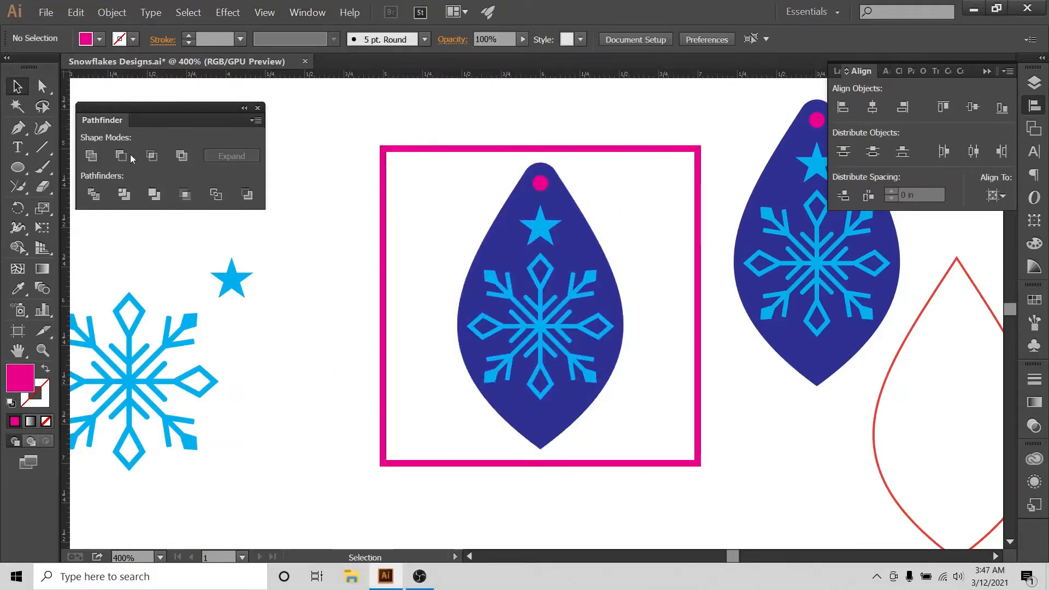
drag(459, 165, 641, 433)
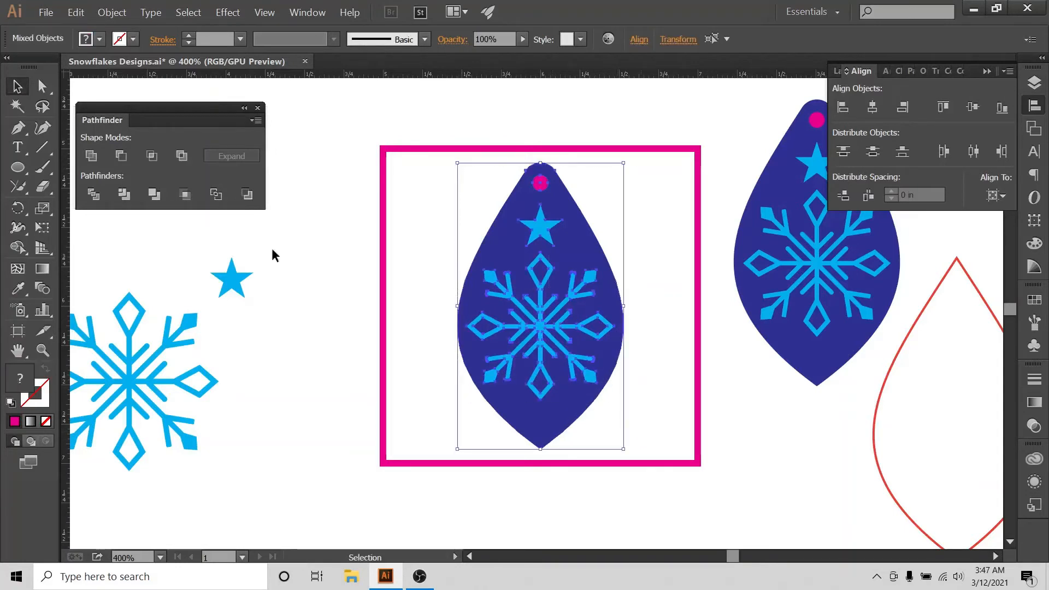
click(117, 163)
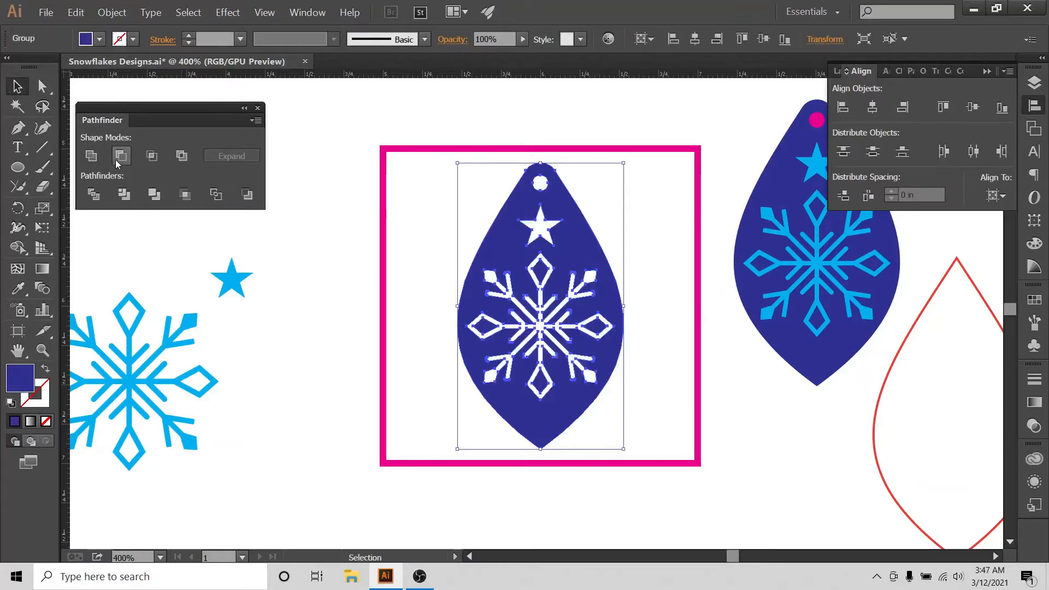
click(638, 224)
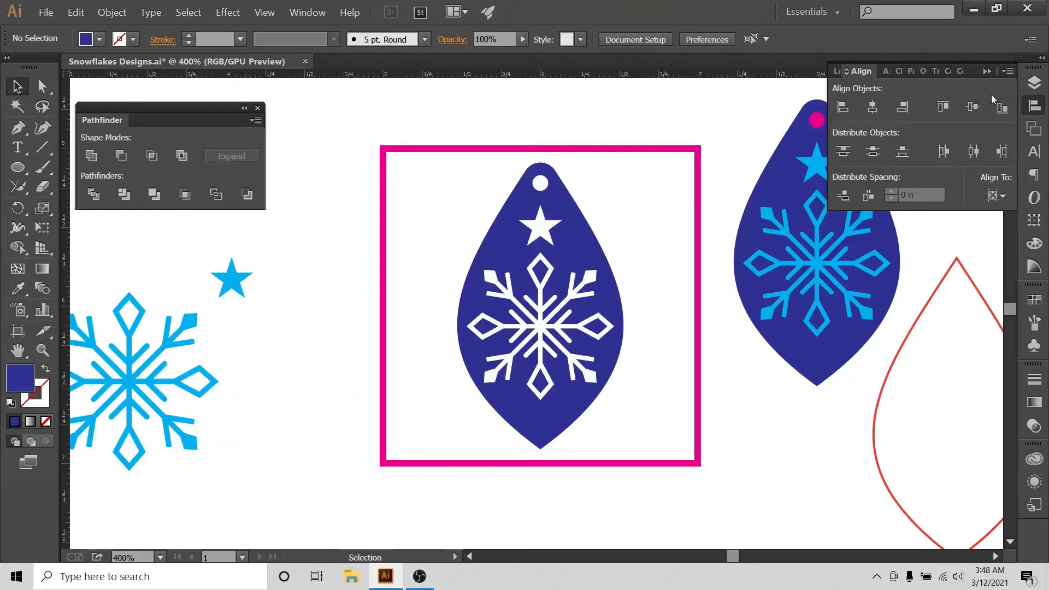
- Add a new layer directly above the Final Artwork layer
click(1035, 83)
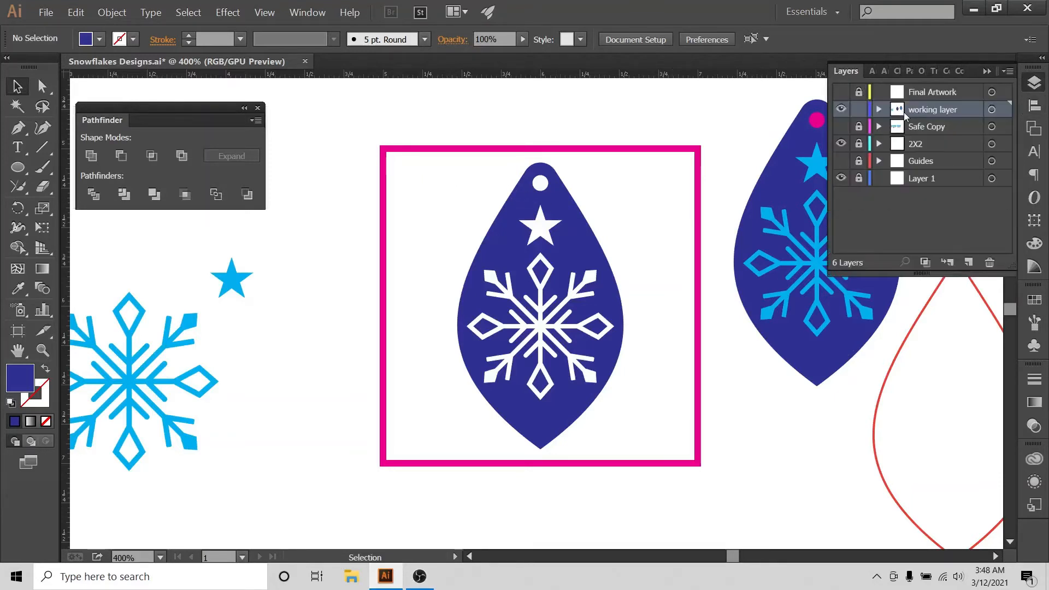
click(893, 97)
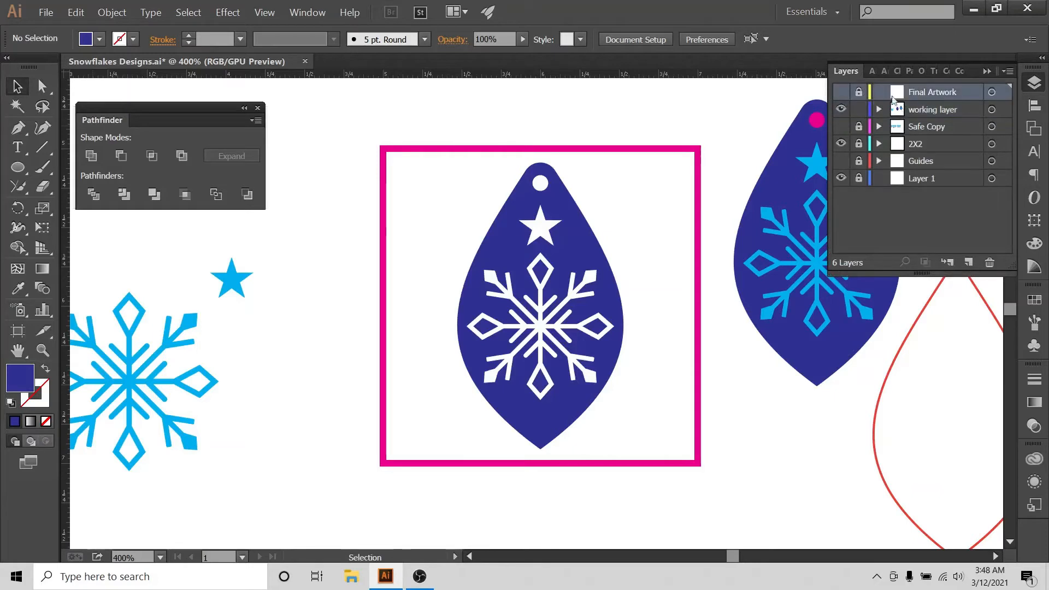
click(969, 262)
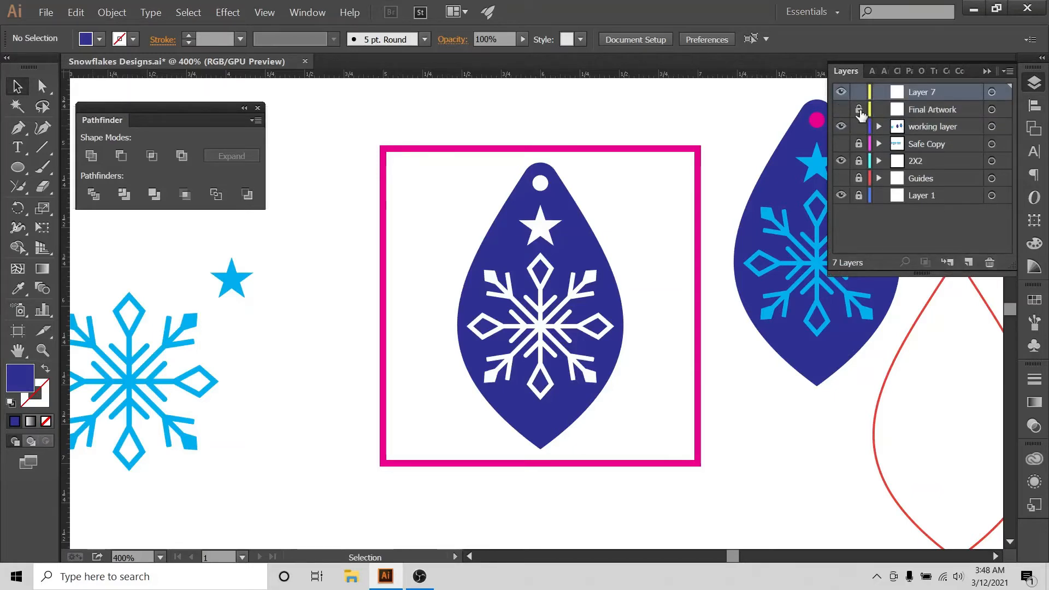
- Copy the cut-out earring, lock and hide the working layer, and paste the copy in front on the new top layer
drag(450, 180, 650, 477)
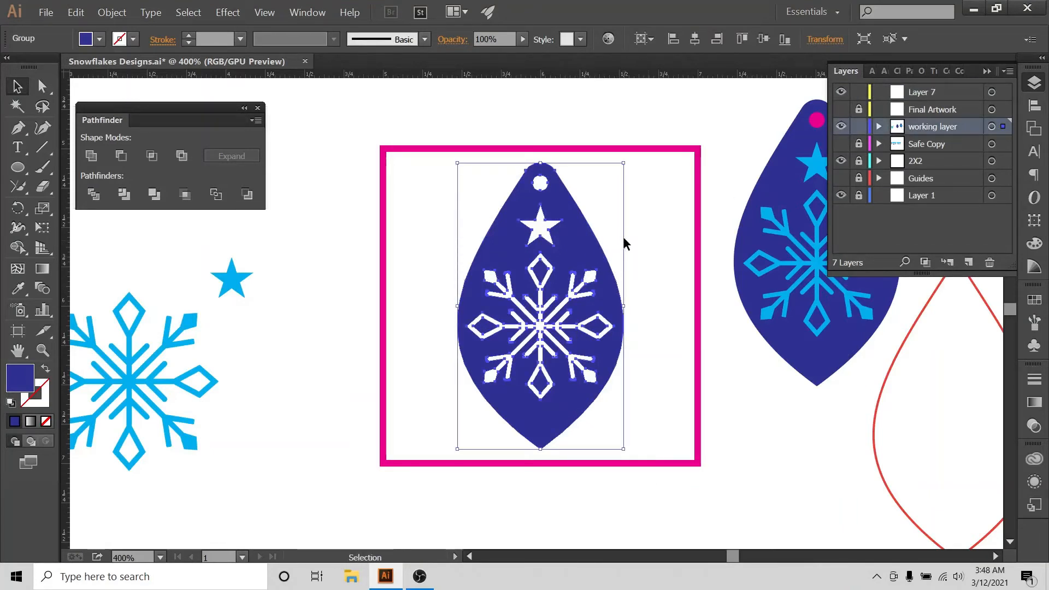
click(864, 127)
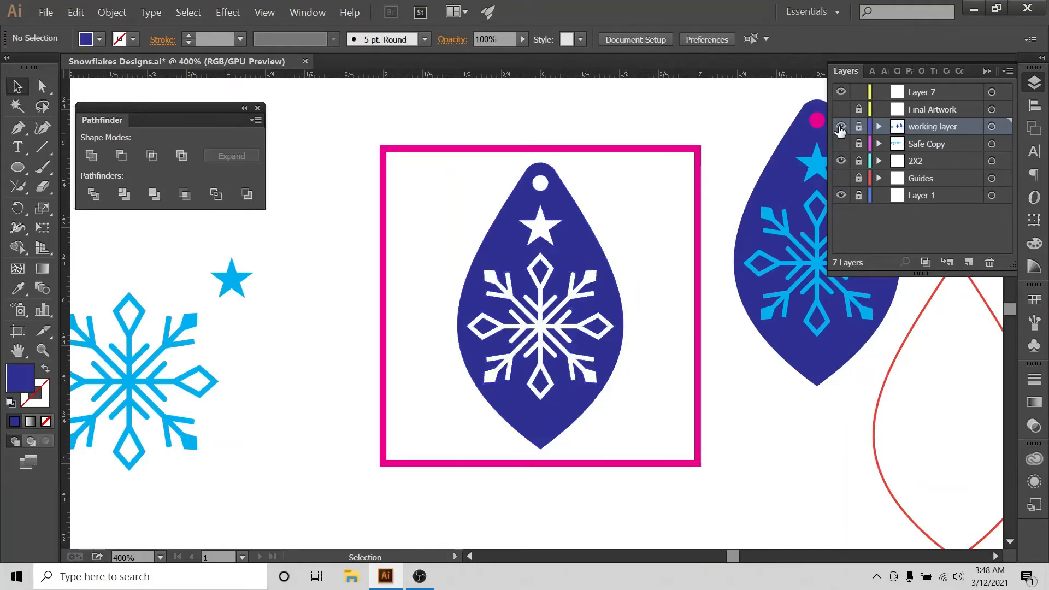
click(841, 126)
click(918, 92)
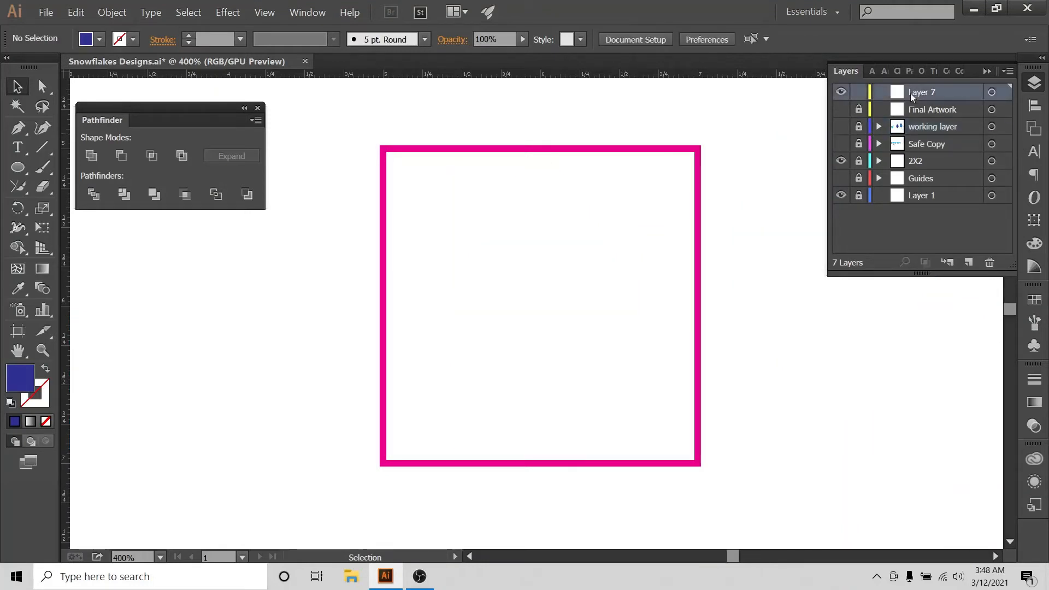
key(ctrl+f)
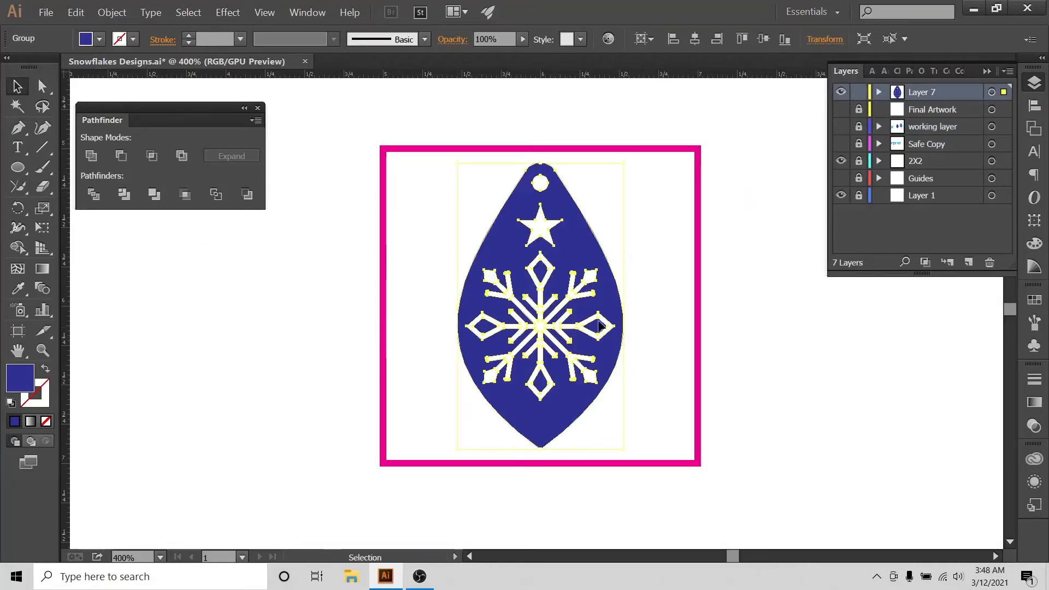
click(658, 255)
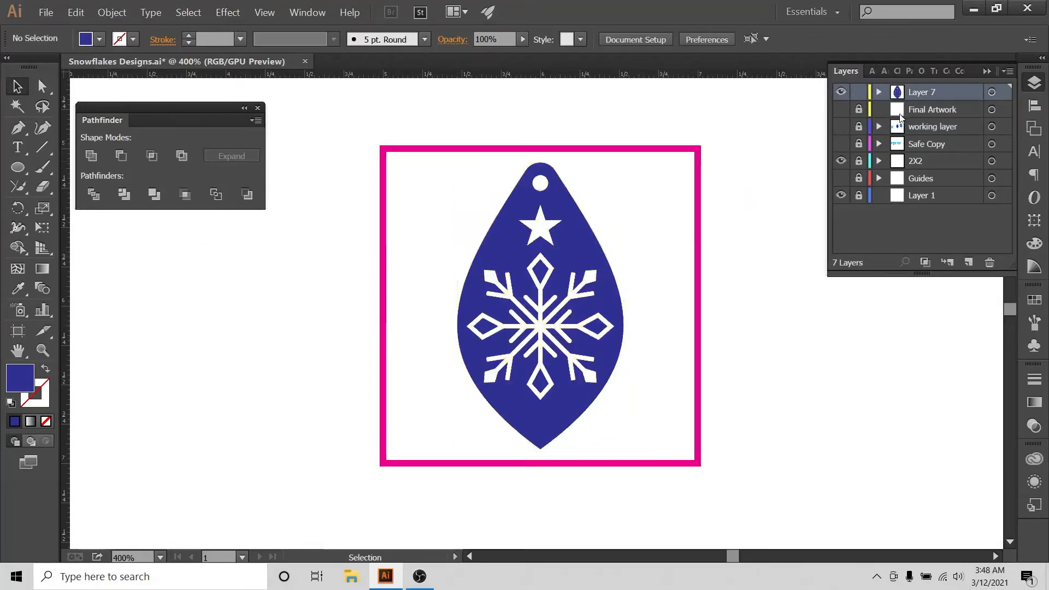
- Expand the new layer and its group in a widened layer list, and ungroup the earring into separate paths
click(878, 92)
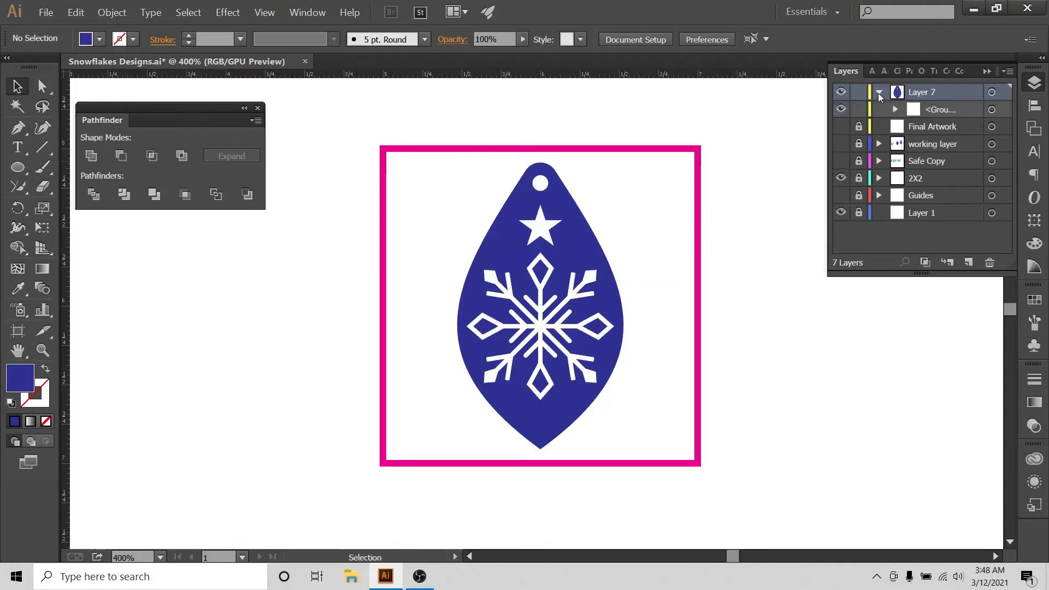
drag(827, 140, 771, 141)
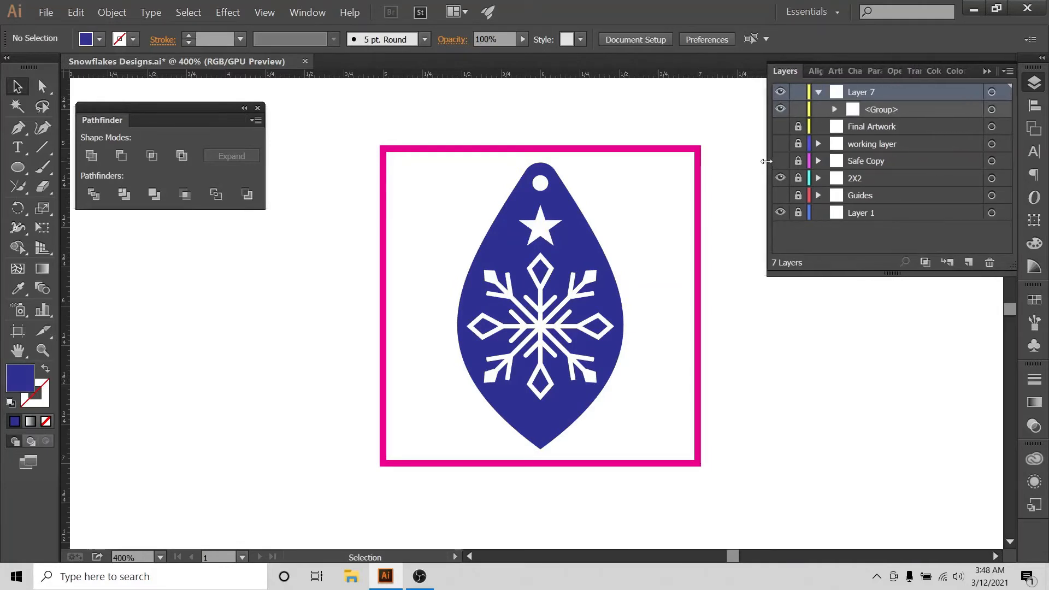
click(462, 389)
click(838, 110)
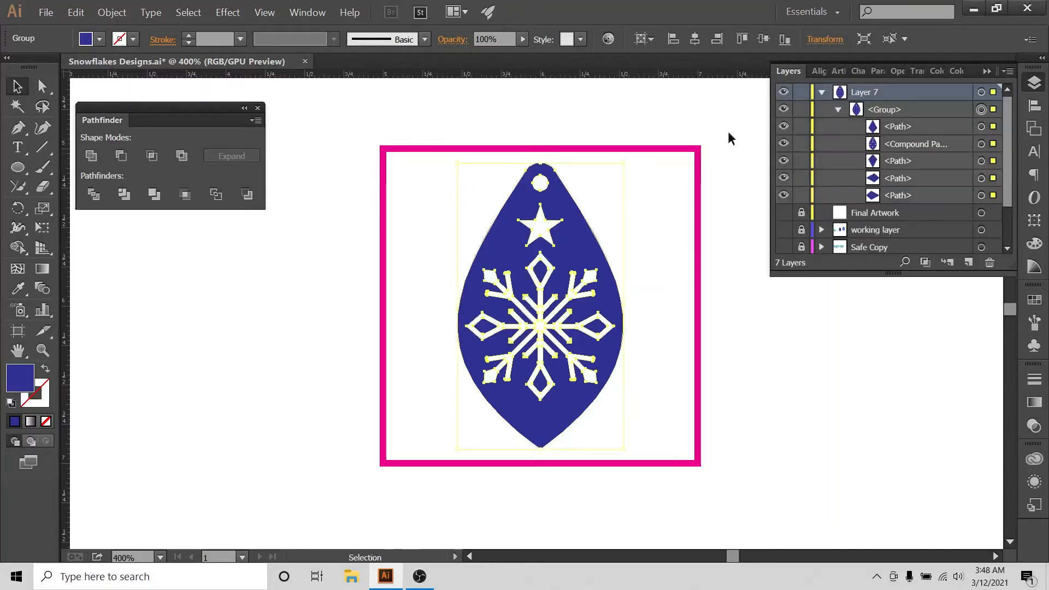
click(701, 109)
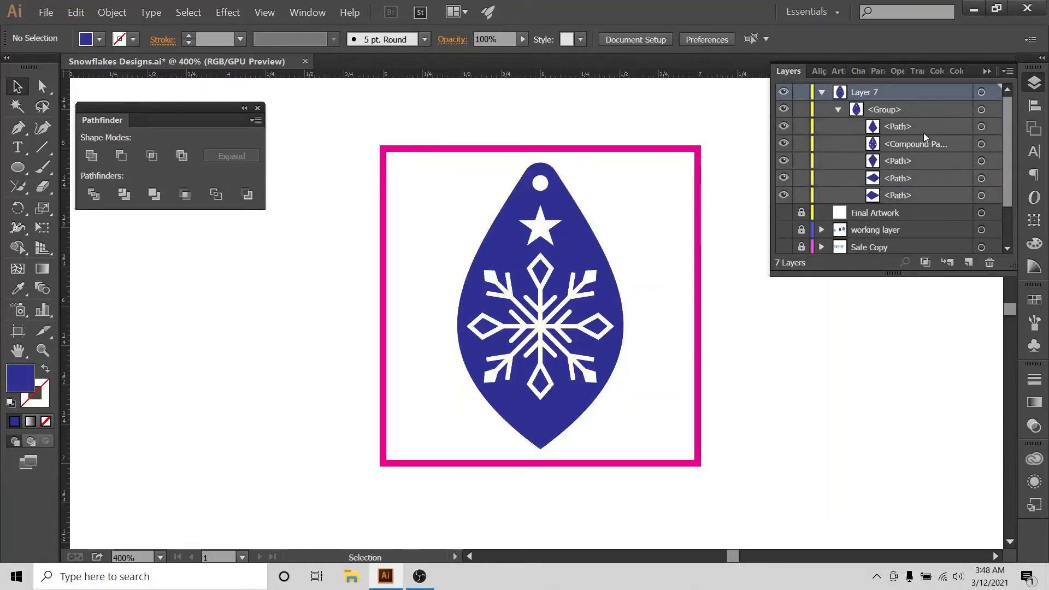
click(542, 273)
right_click(547, 271)
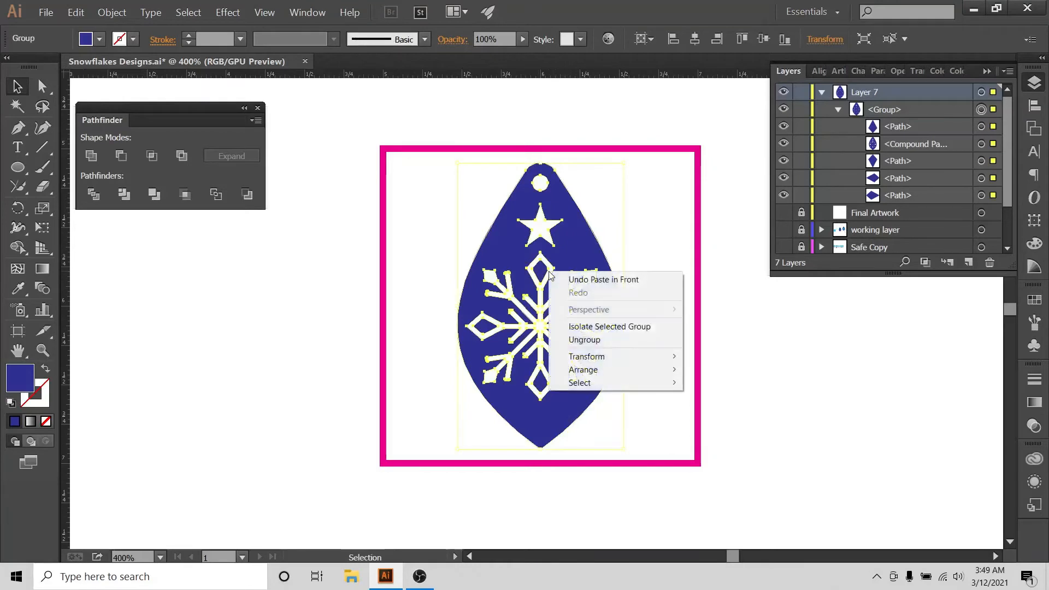
click(574, 340)
click(632, 172)
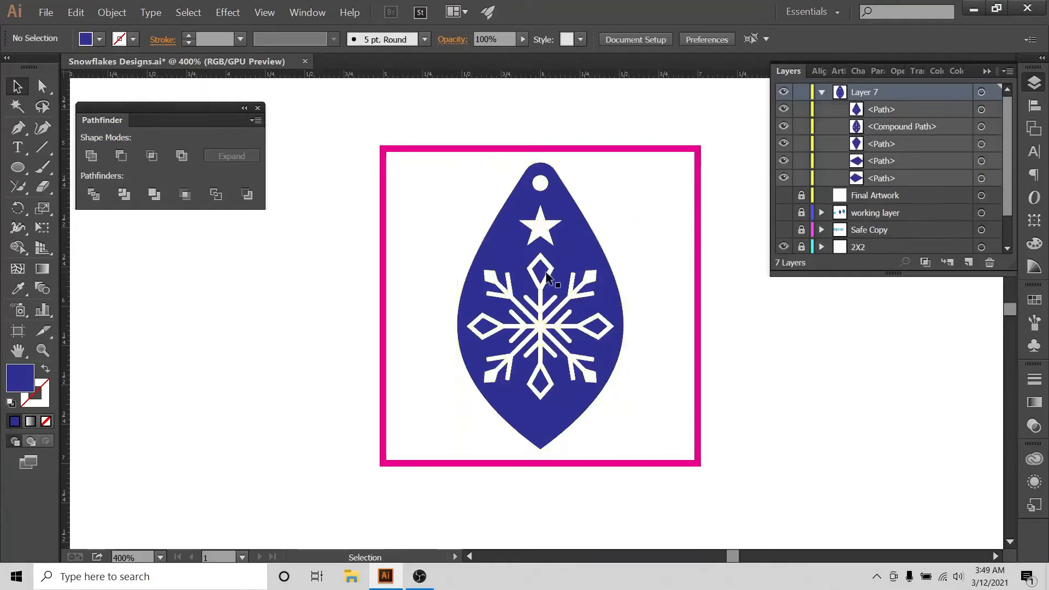
- Select the four loose diamond centers inside the snowflake's tips and fill them with magenta
click(544, 273)
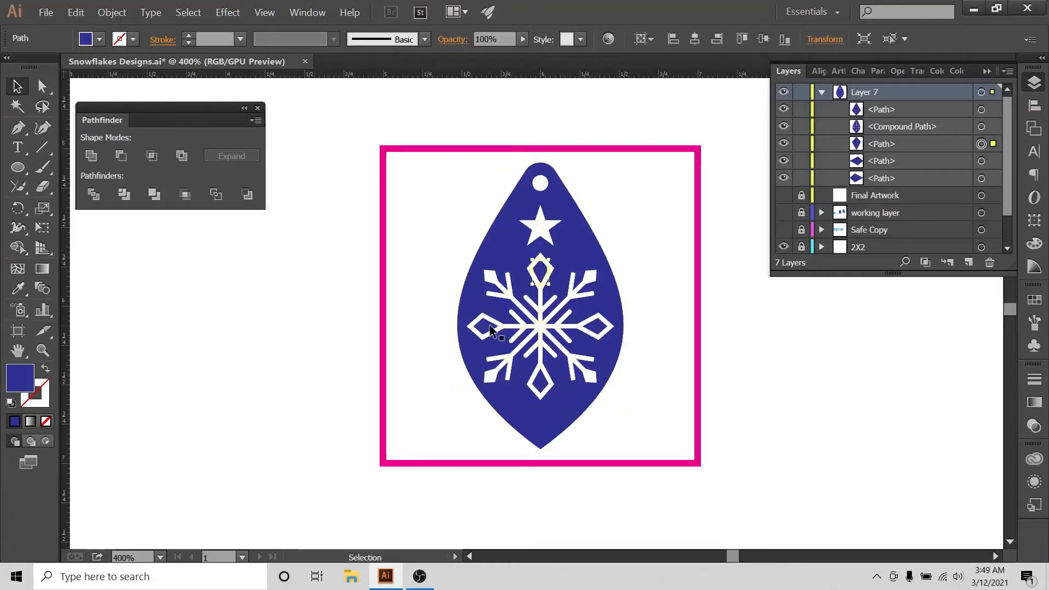
shift+click(491, 329)
shift+click(540, 382)
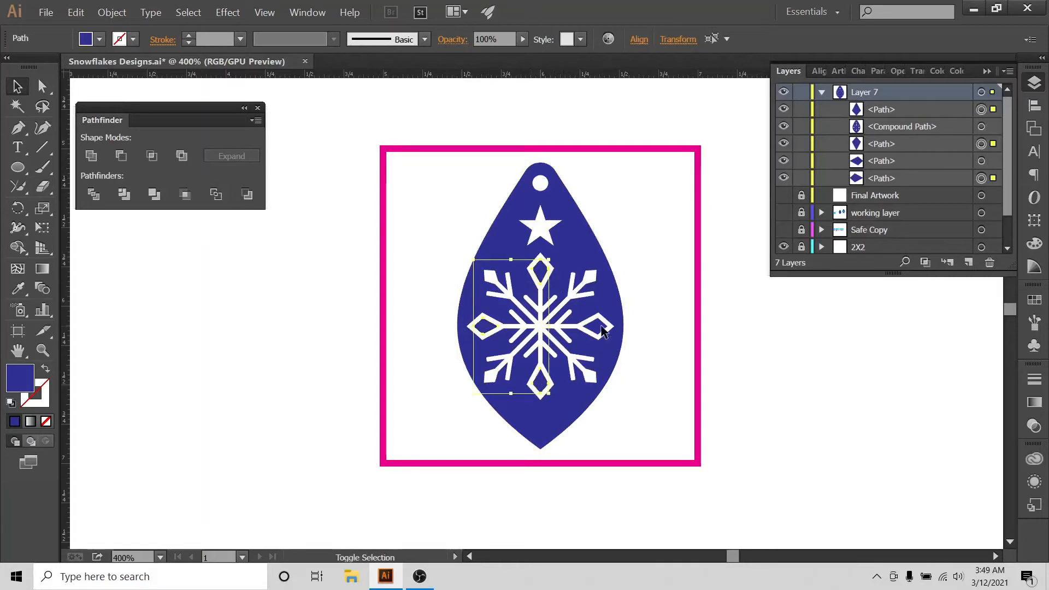
shift+click(601, 328)
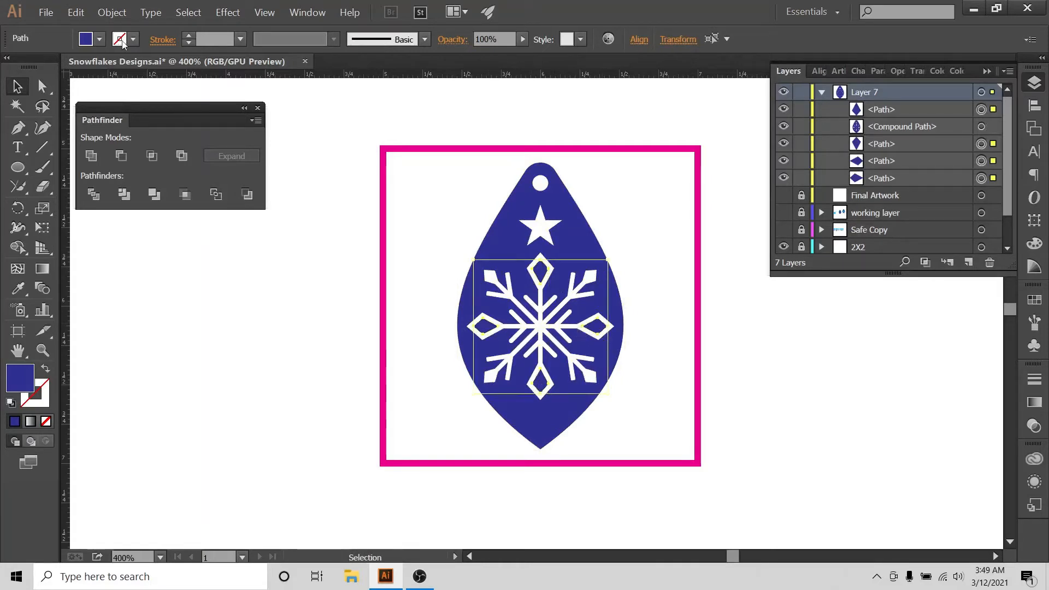
click(99, 39)
click(118, 66)
click(364, 117)
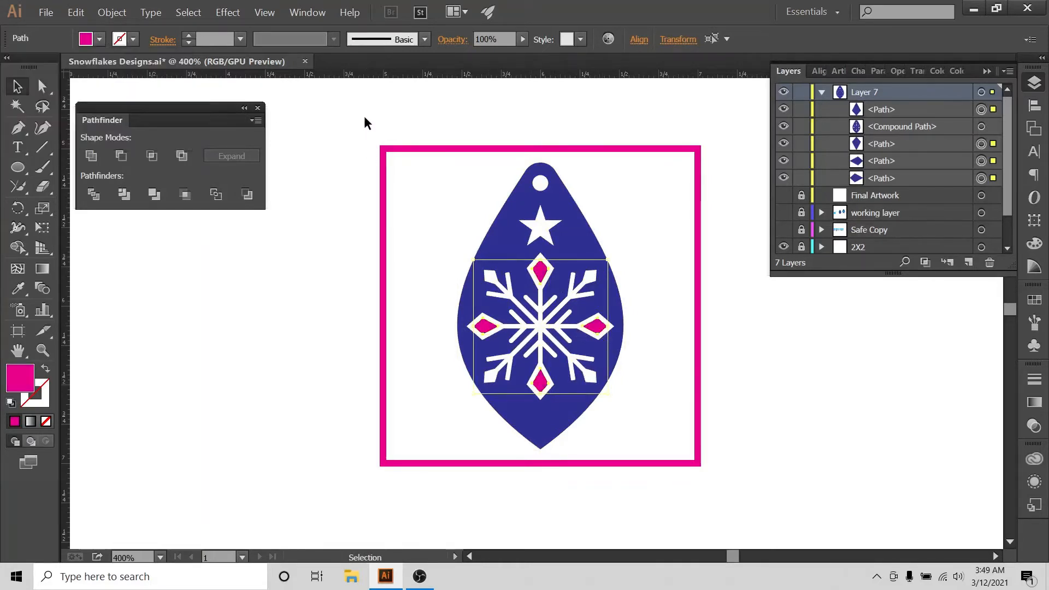
click(365, 122)
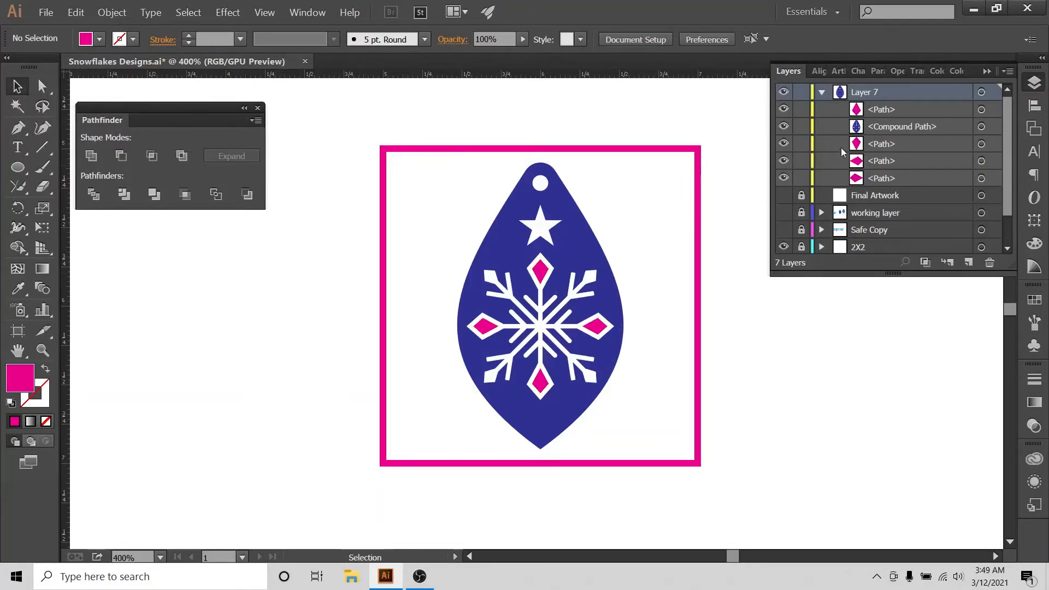
- Delete the four magenta diamond pieces from the snowflake's top, right, bottom and left tips
click(543, 275)
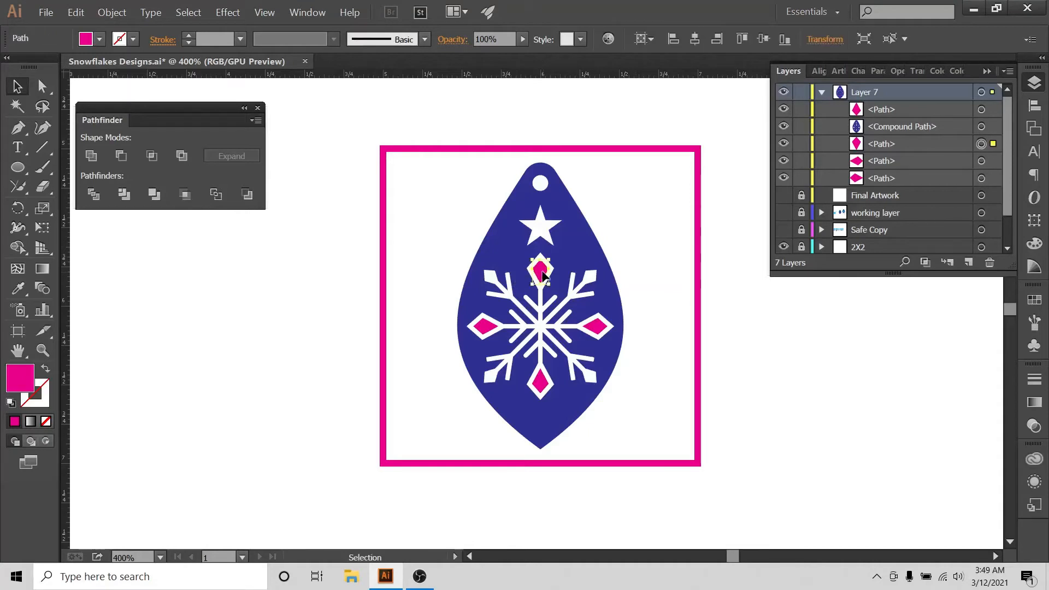
key(Delete)
click(600, 327)
key(Delete)
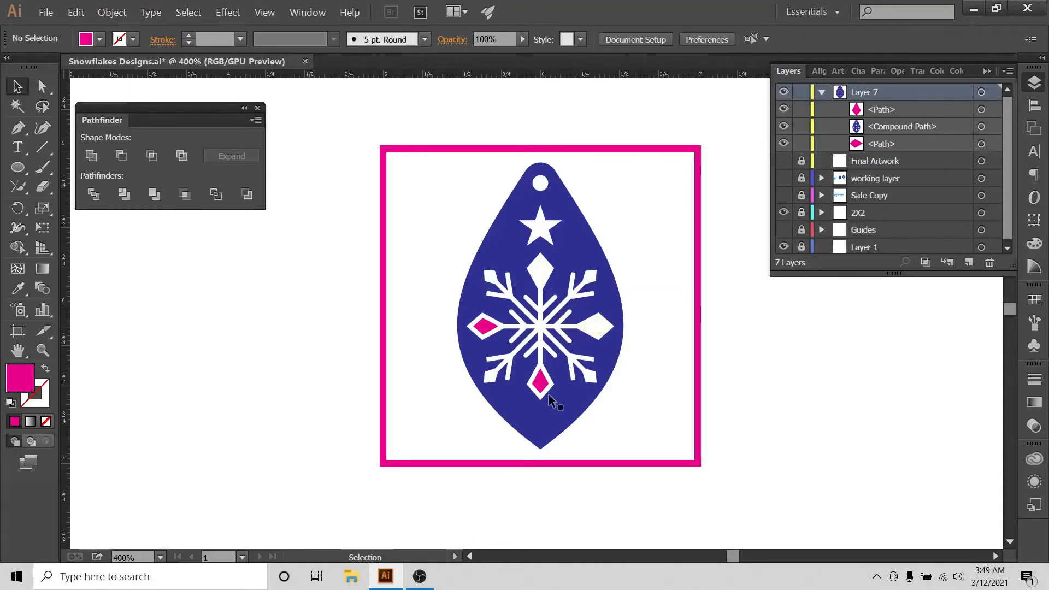
click(539, 386)
key(Delete)
click(482, 326)
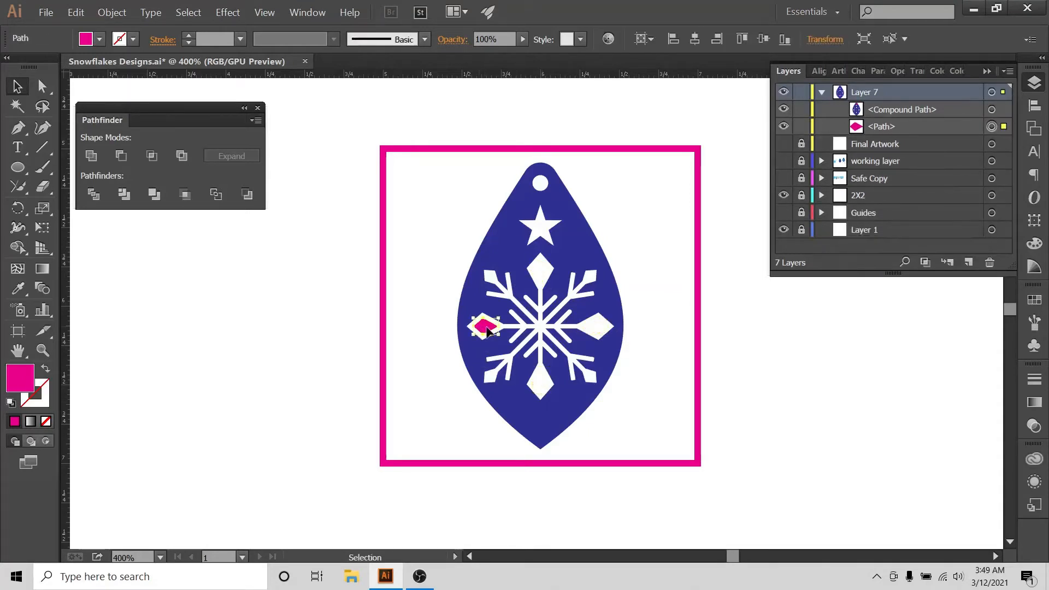
key(Delete)
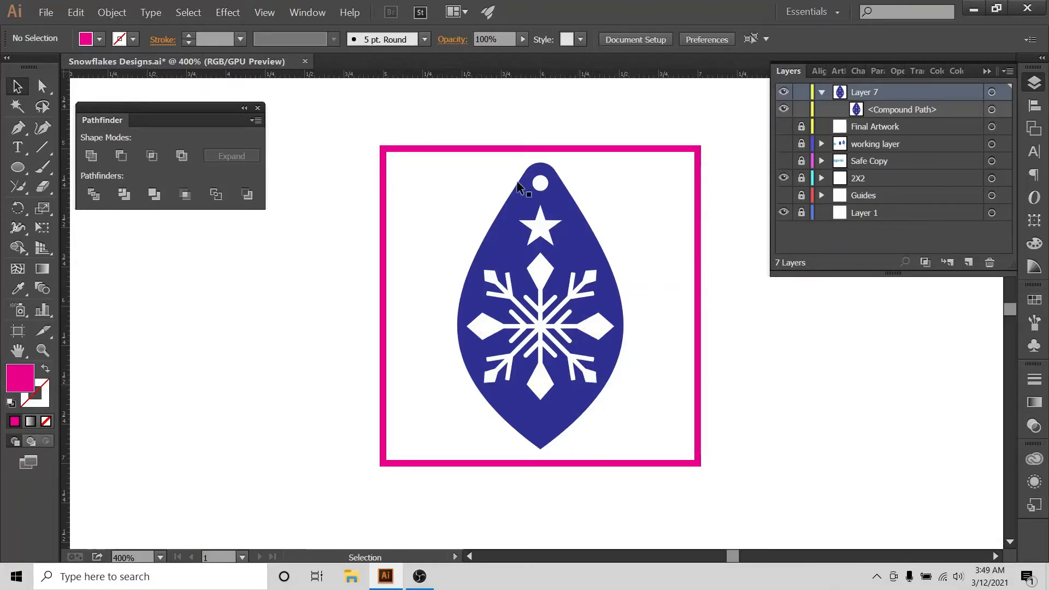
- Expand the cut-out teardrop earring and unite its shapes
key(ctrl+minus)
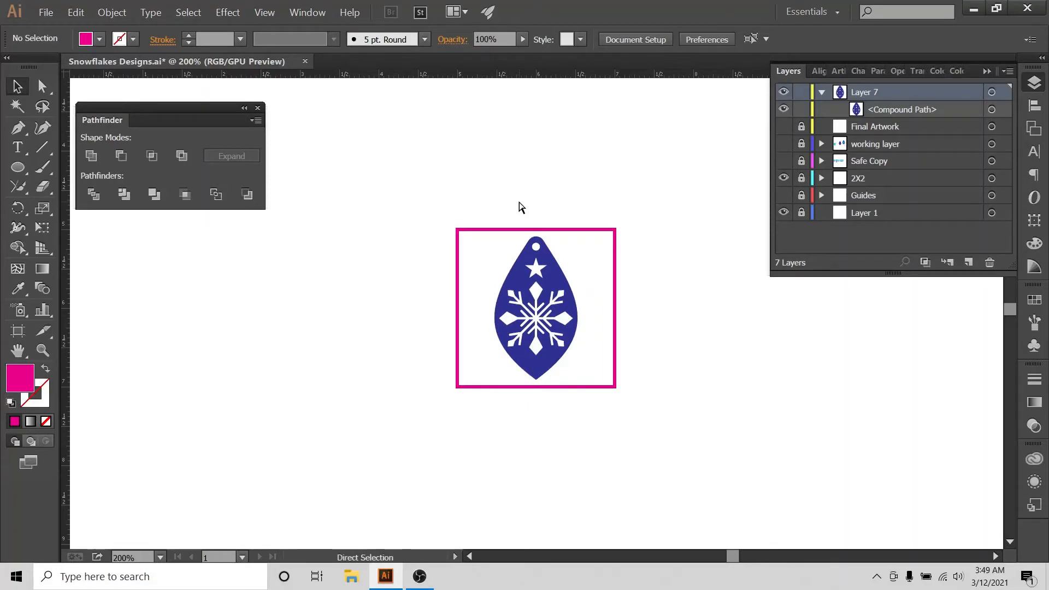
key(ctrl+plus)
key(ctrl+plus)
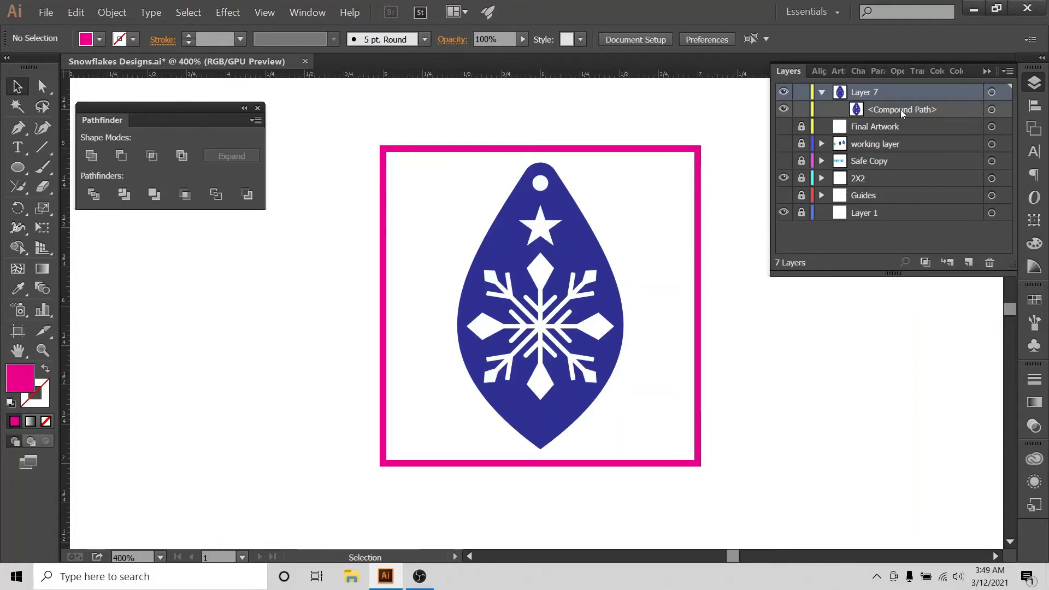
drag(446, 163, 648, 444)
click(111, 15)
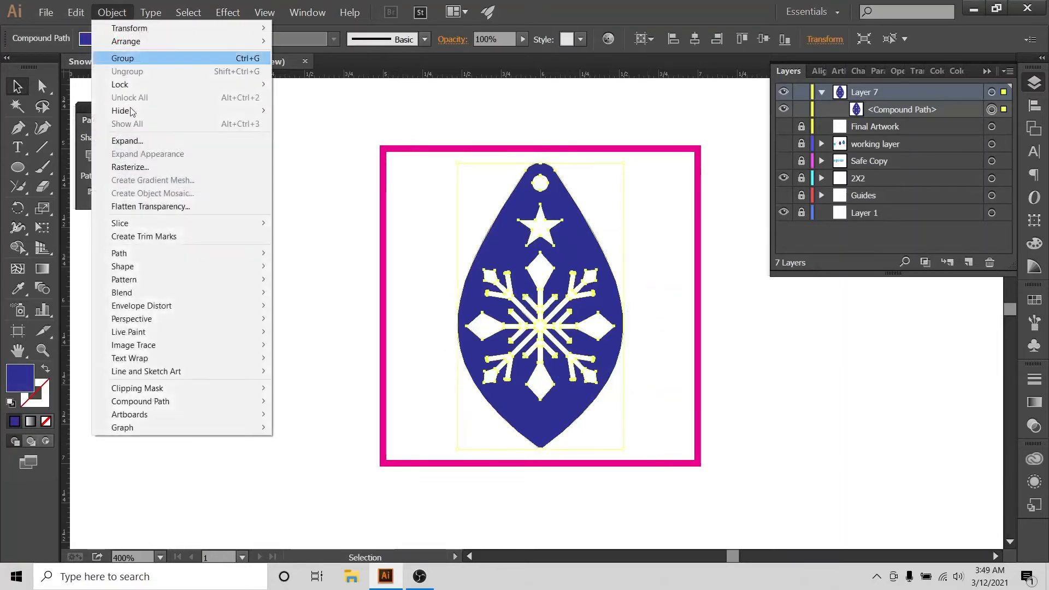
click(138, 141)
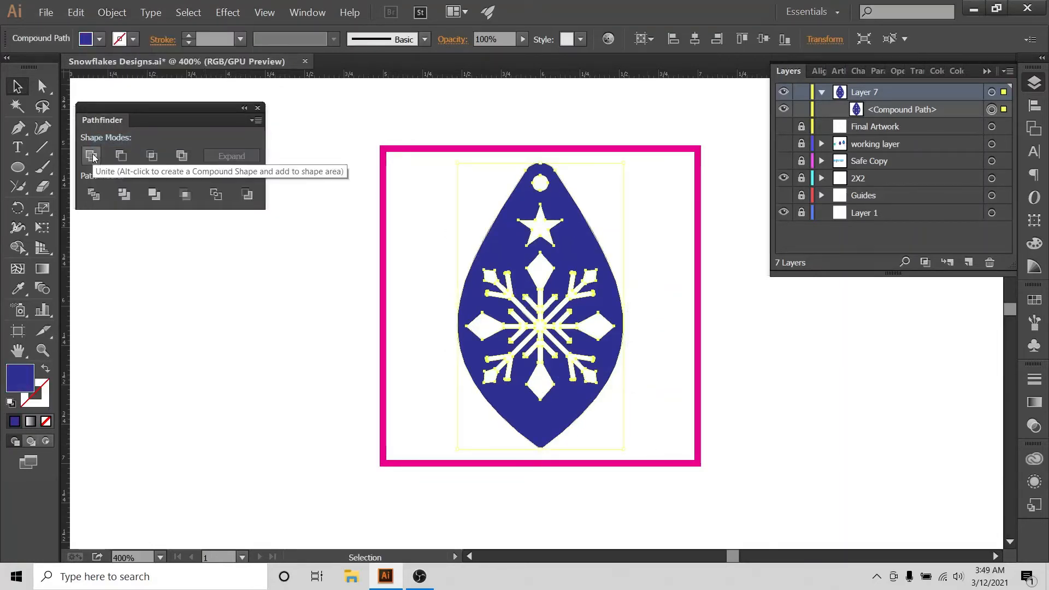
click(92, 156)
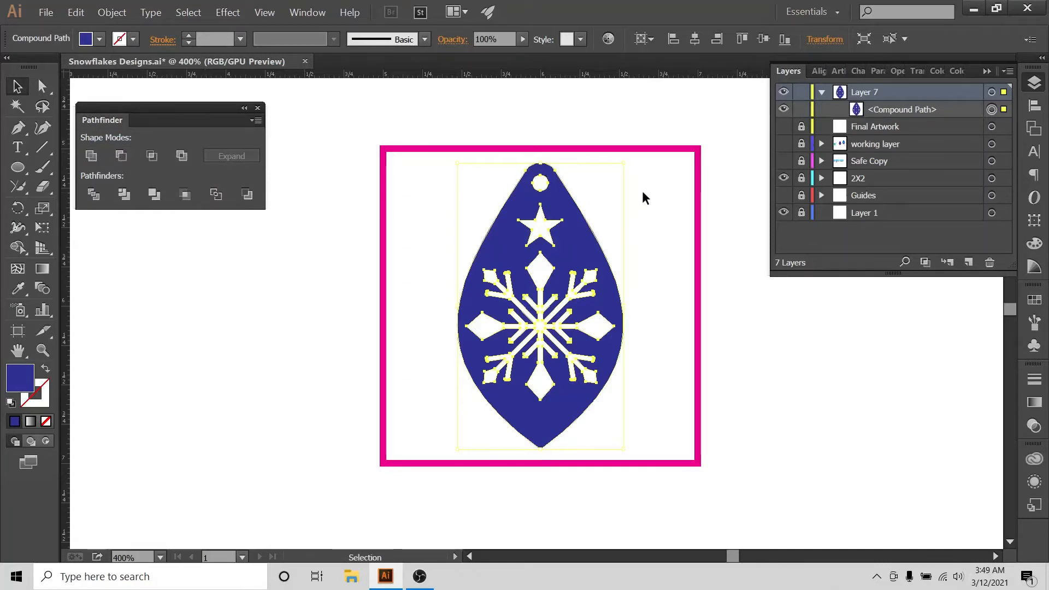
- Select the whole earring and open the compound path commands for it
drag(618, 174, 449, 389)
click(112, 12)
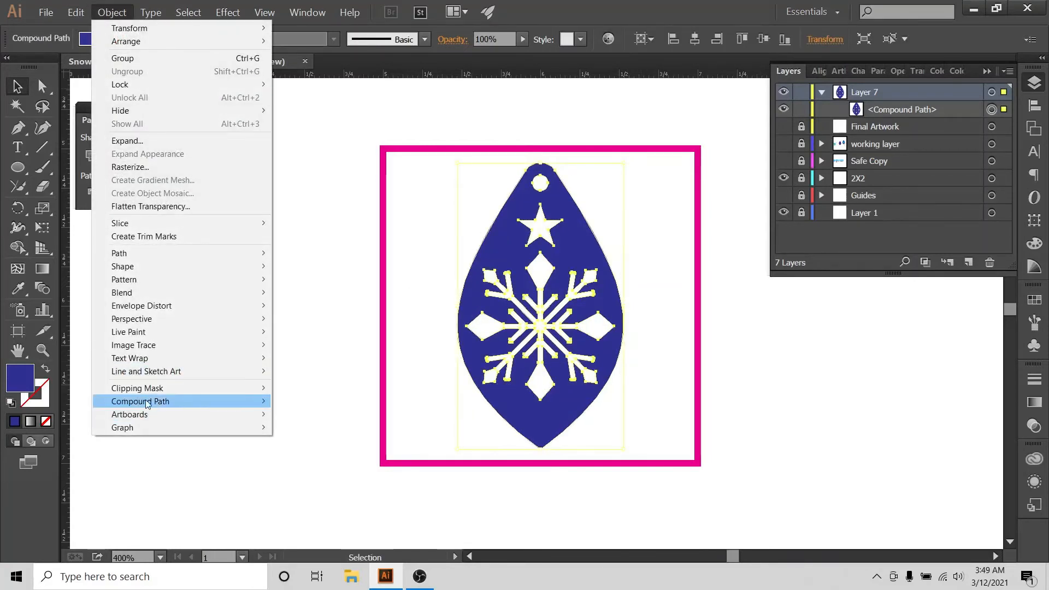
mouse_move(208, 401)
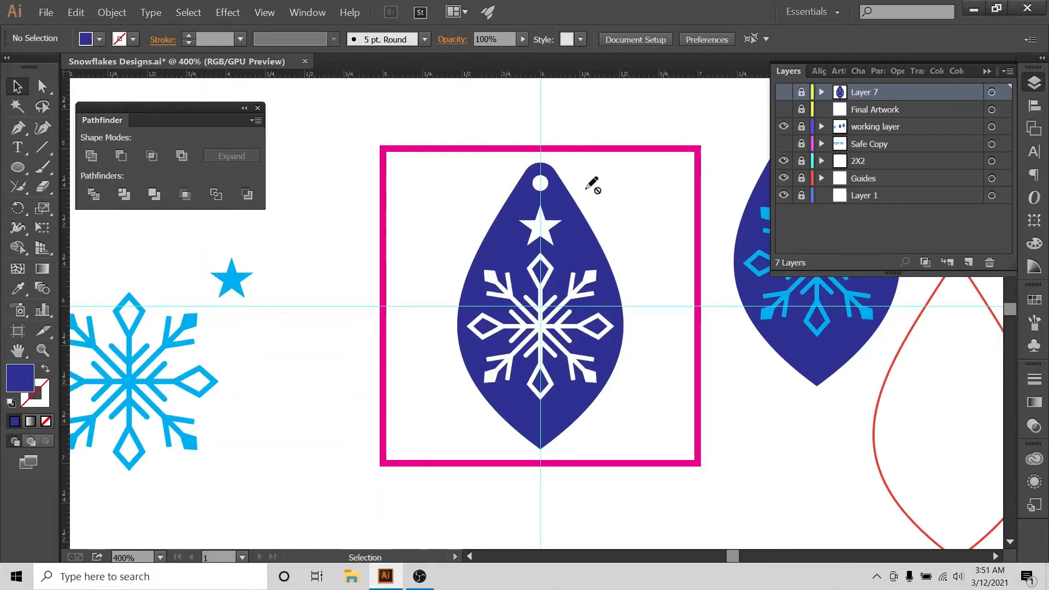
- Hide the Guides layer and compare the cleaned earring on Layer 7 with the version on the working layer
click(784, 178)
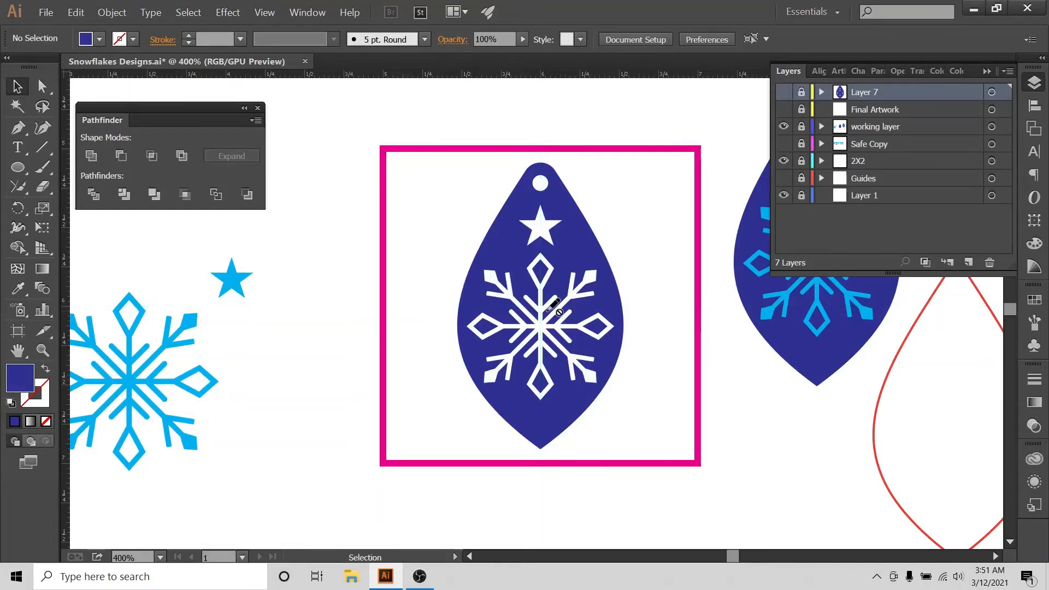
click(784, 91)
click(784, 127)
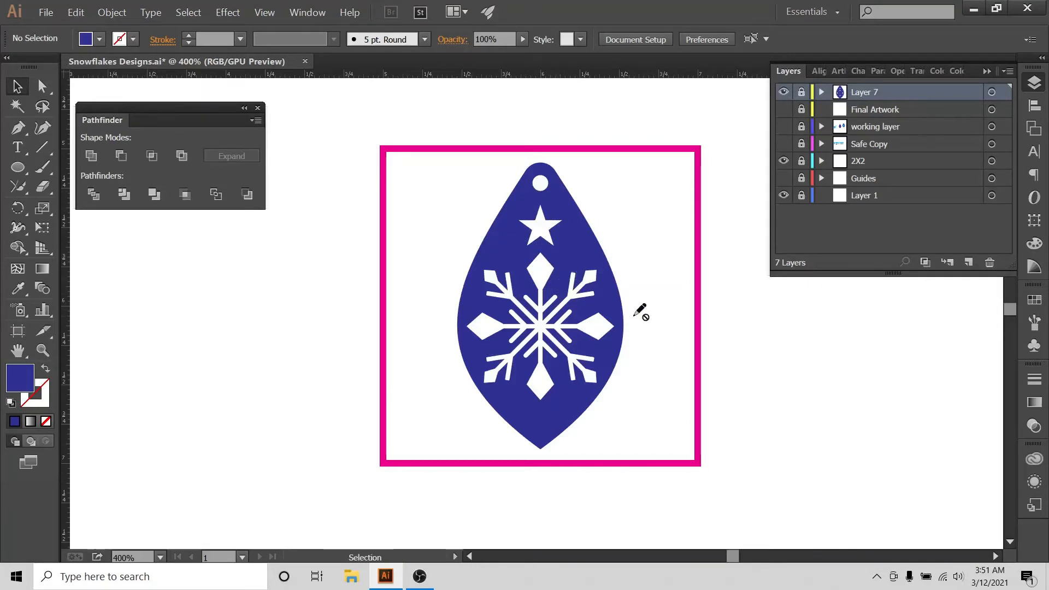
click(785, 92)
click(784, 127)
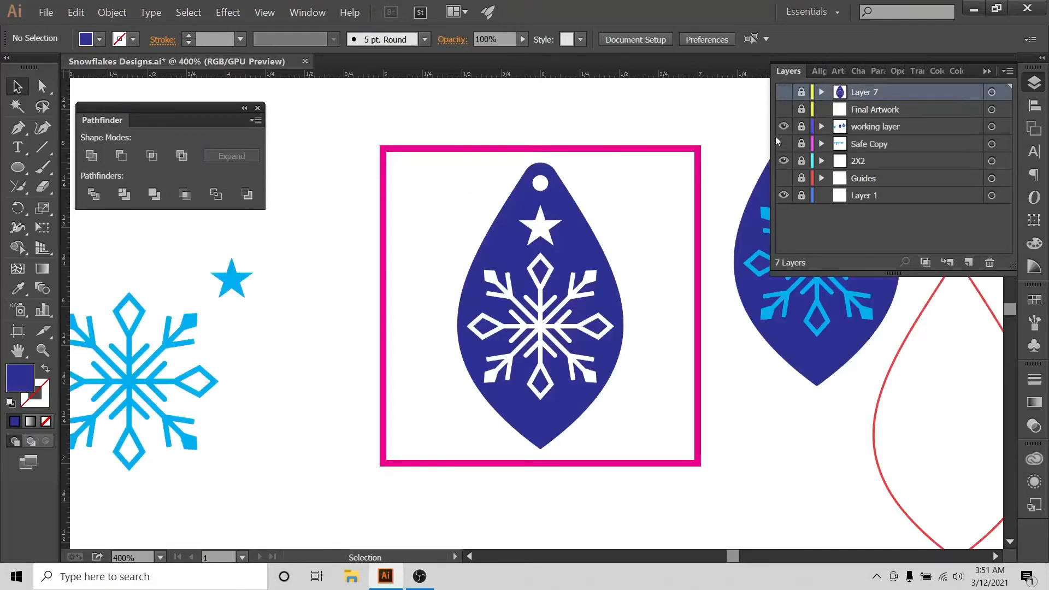
- Unlock the working layer and delete the teardrop earring inside the magenta square
click(801, 126)
click(520, 283)
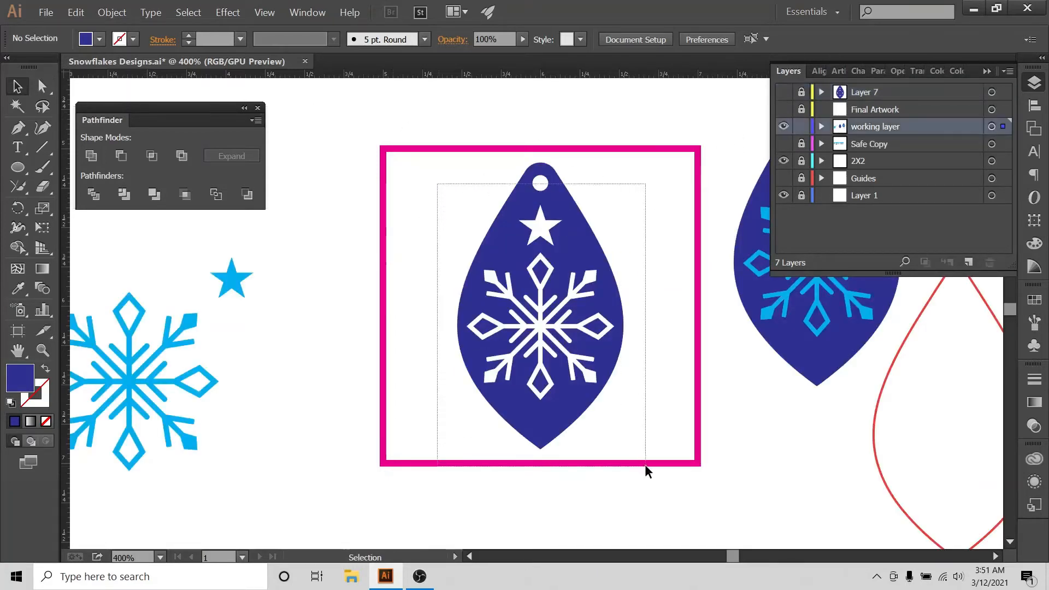
key(Delete)
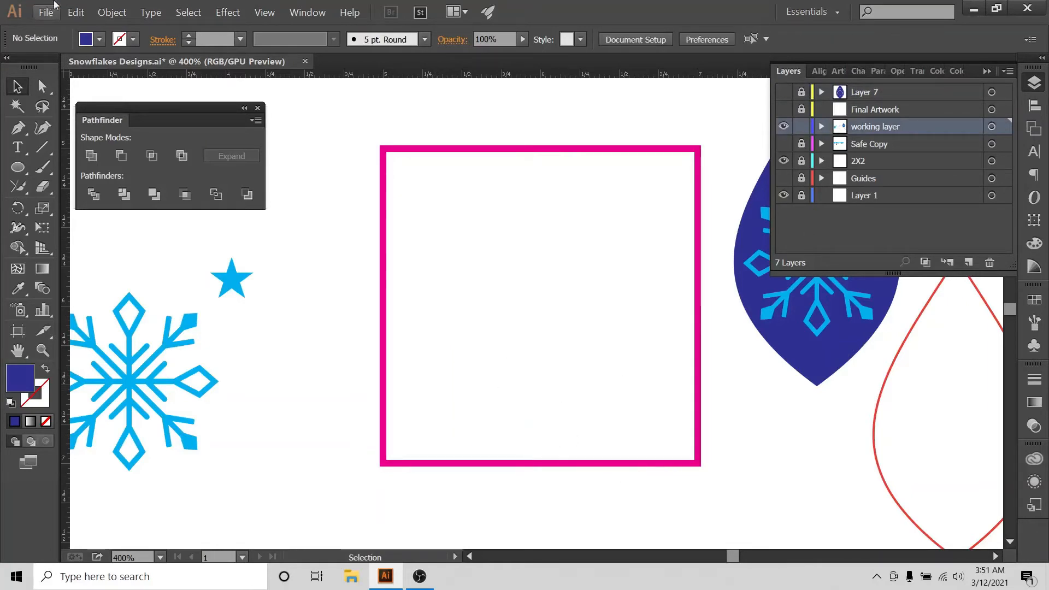
- Show the grid and the Guides layer, and turn on Snap to Grid
click(264, 12)
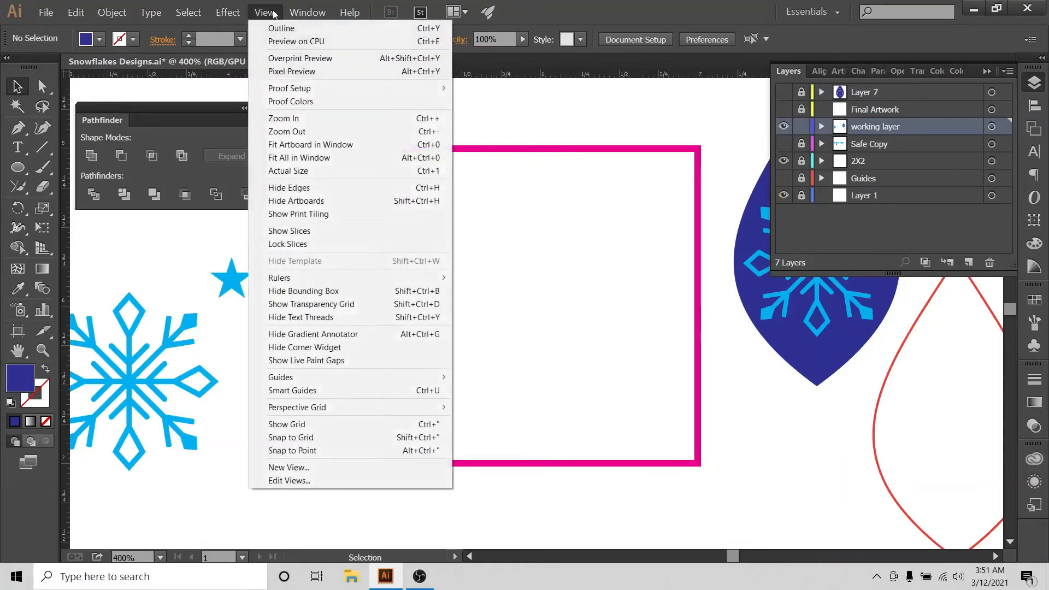
click(308, 425)
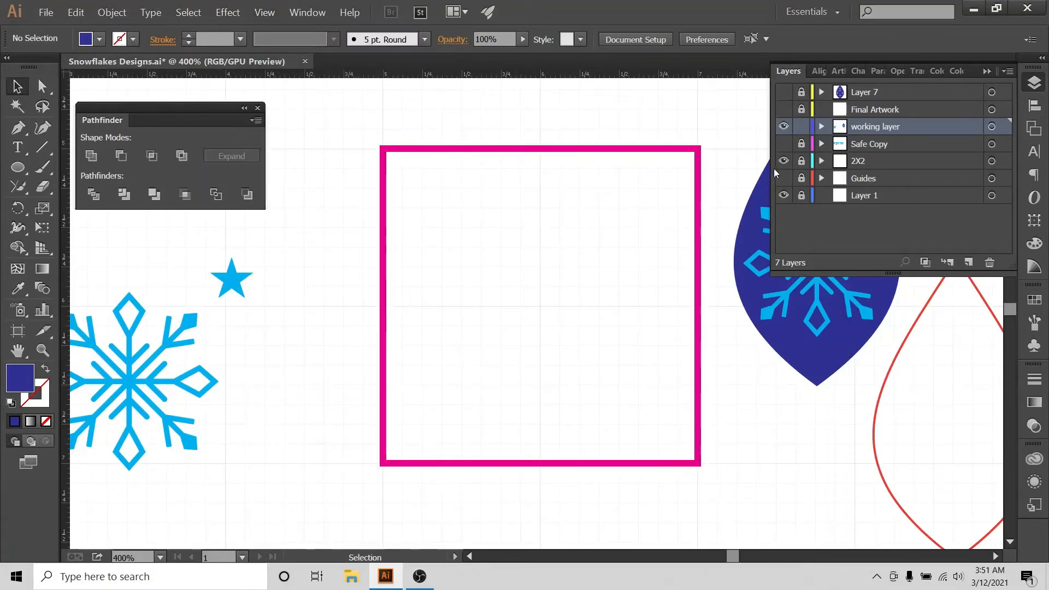
click(784, 178)
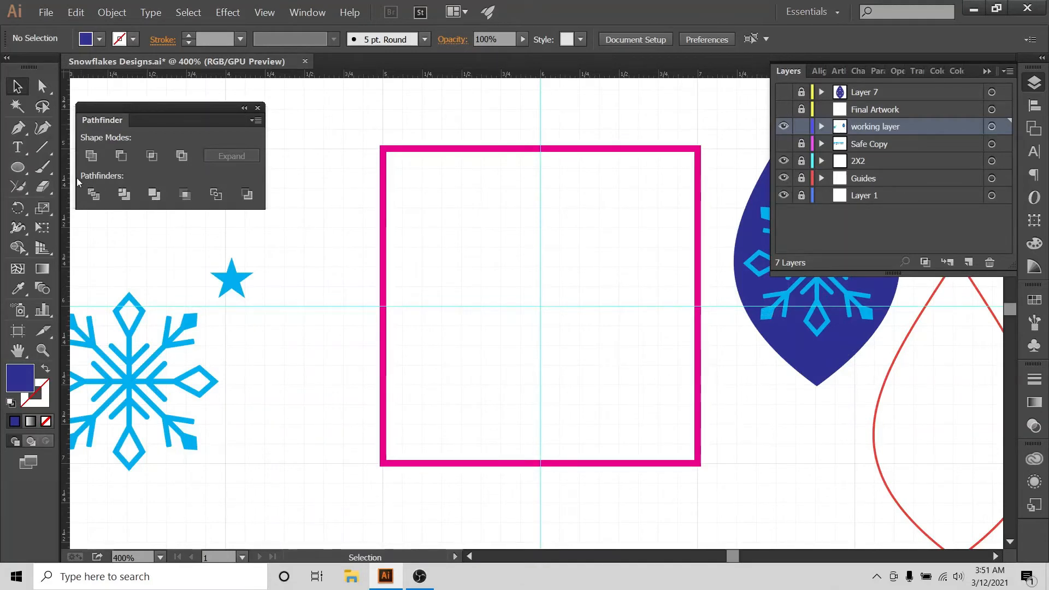
click(265, 12)
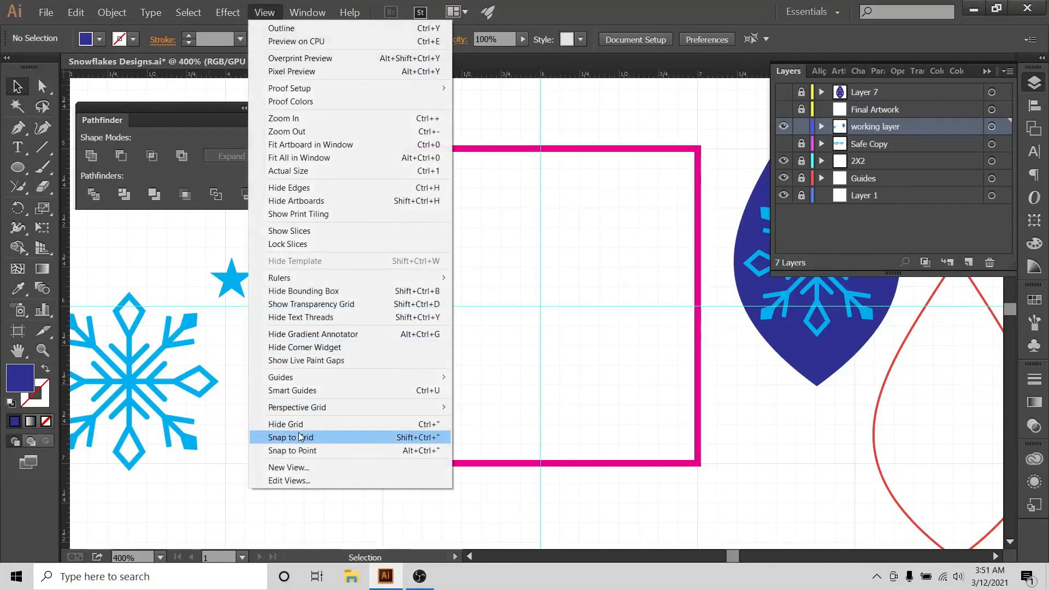
click(317, 437)
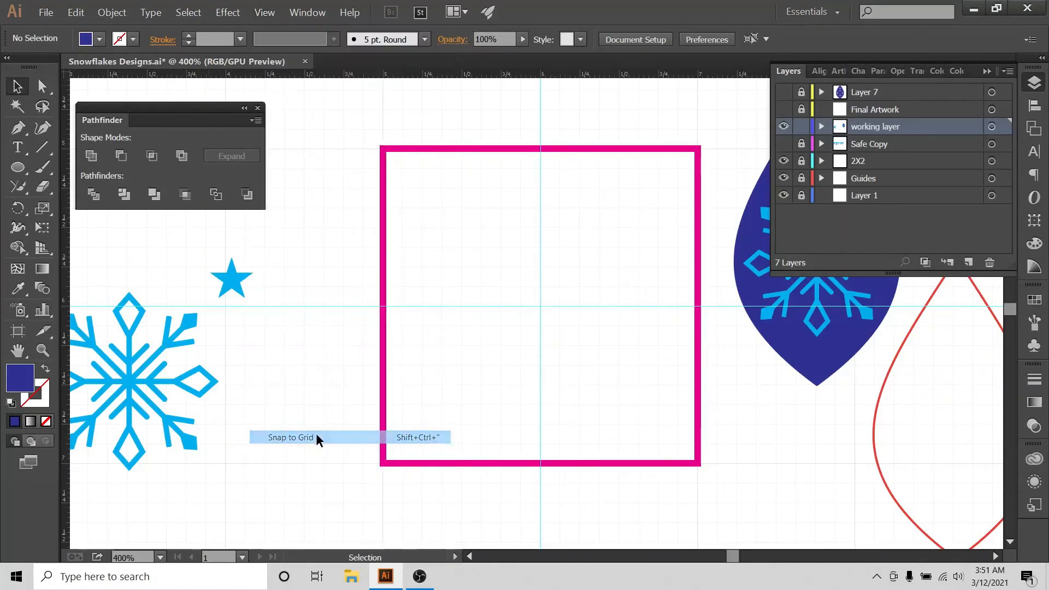
- Draw half a kite with the Pen tool from the upper vertical guide through X 6.75, Y 5.625 in to X 6, Y 6.875 in
click(13, 131)
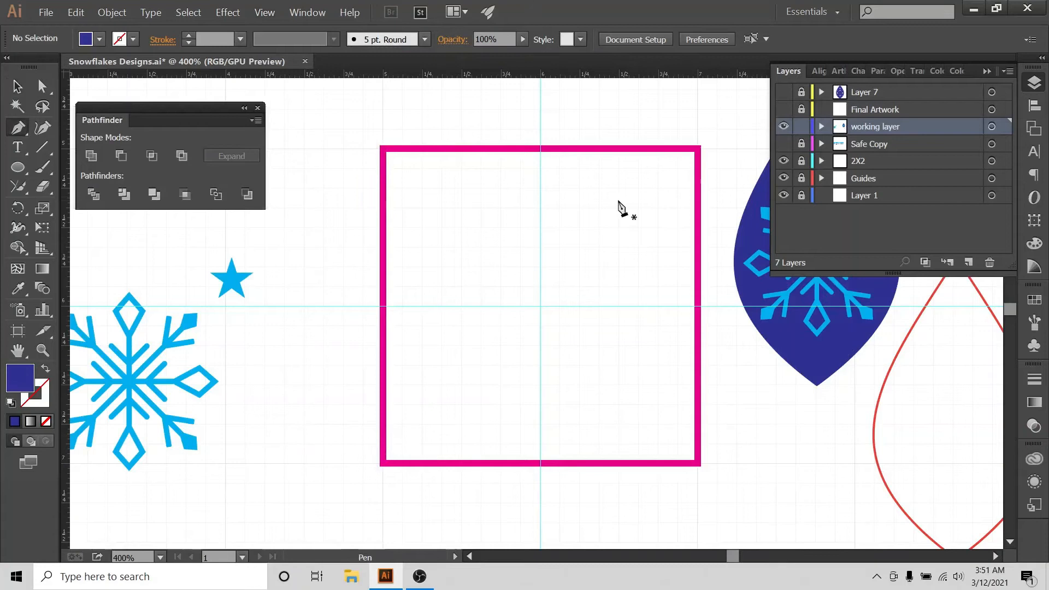
click(540, 168)
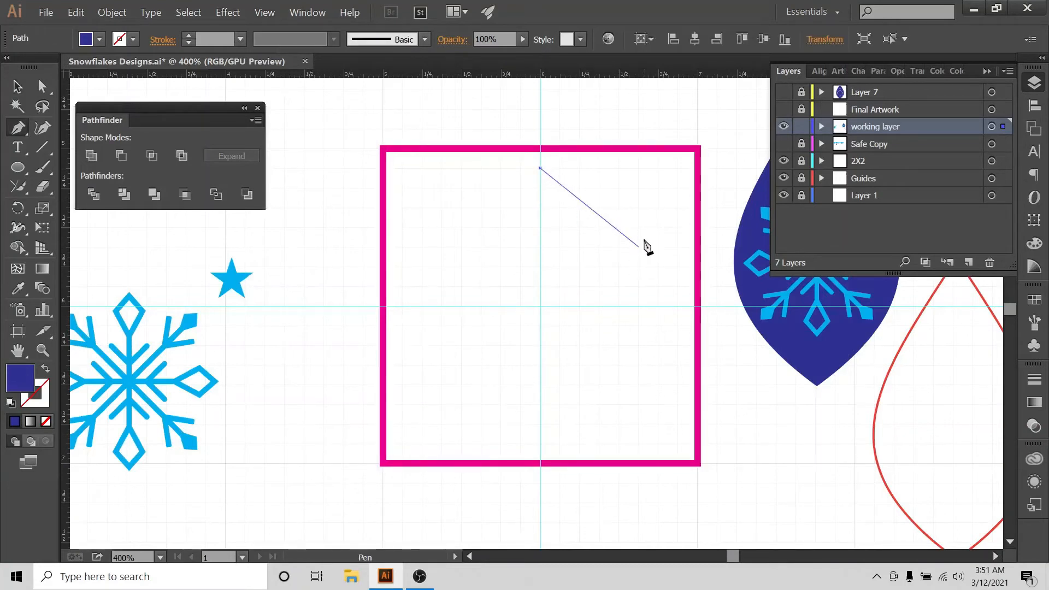
click(658, 247)
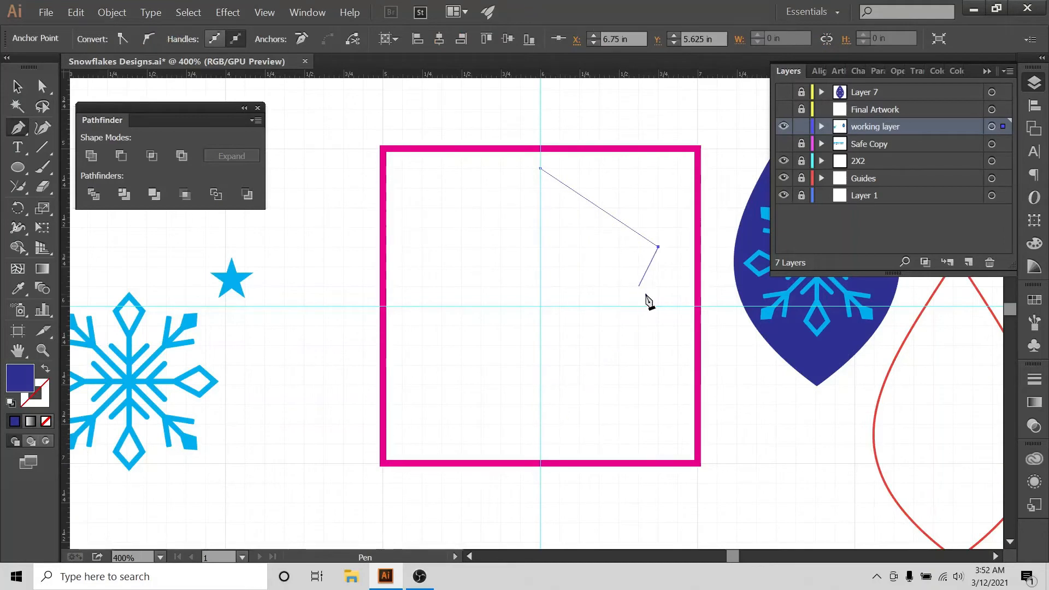
click(540, 442)
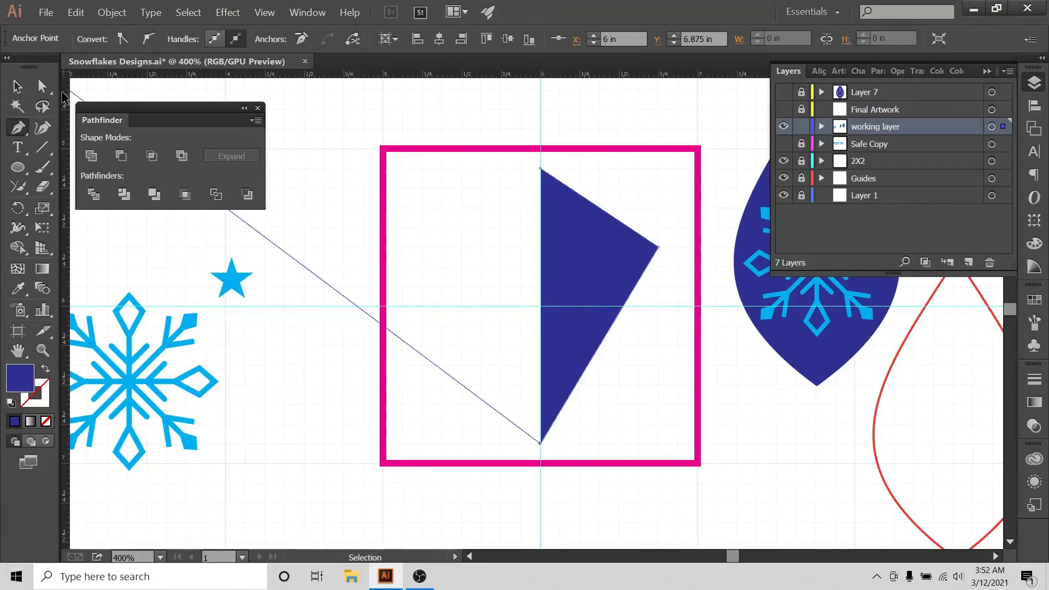
click(17, 86)
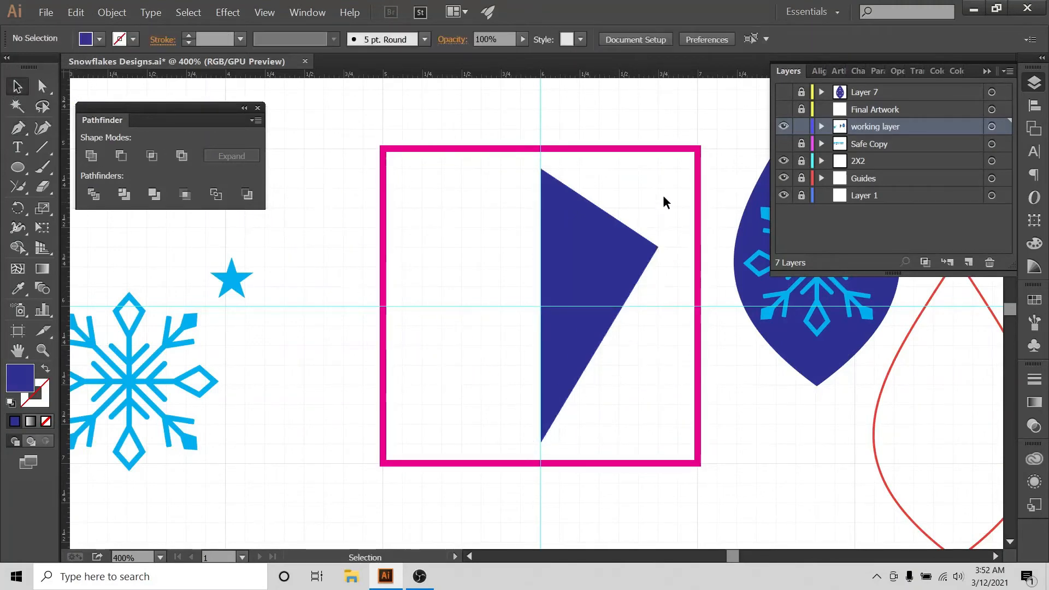
- Create a copy of the half-kite reflected across the vertical axis
right_click(615, 249)
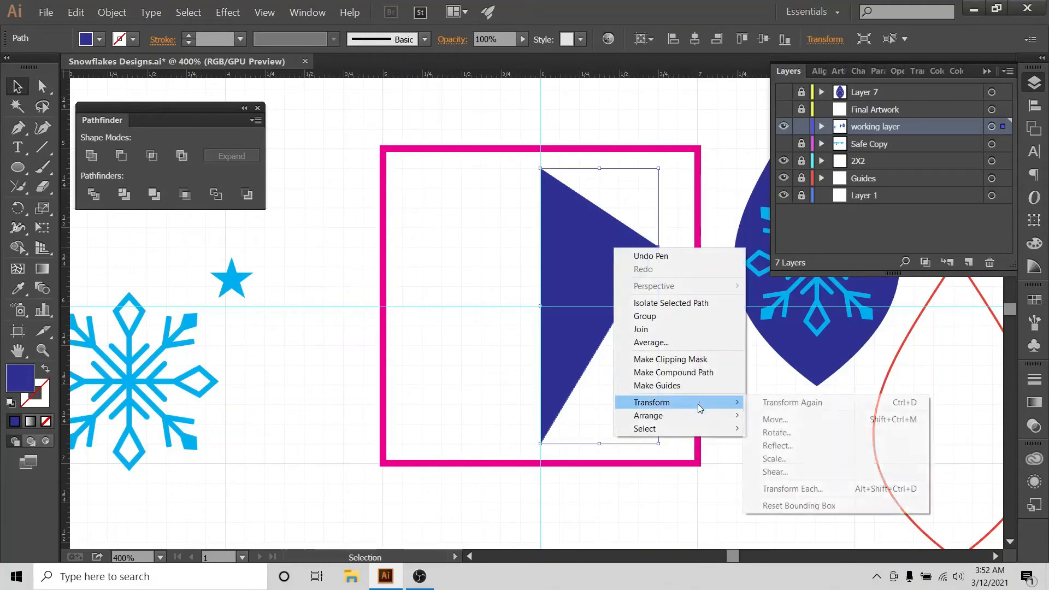
mouse_move(678, 418)
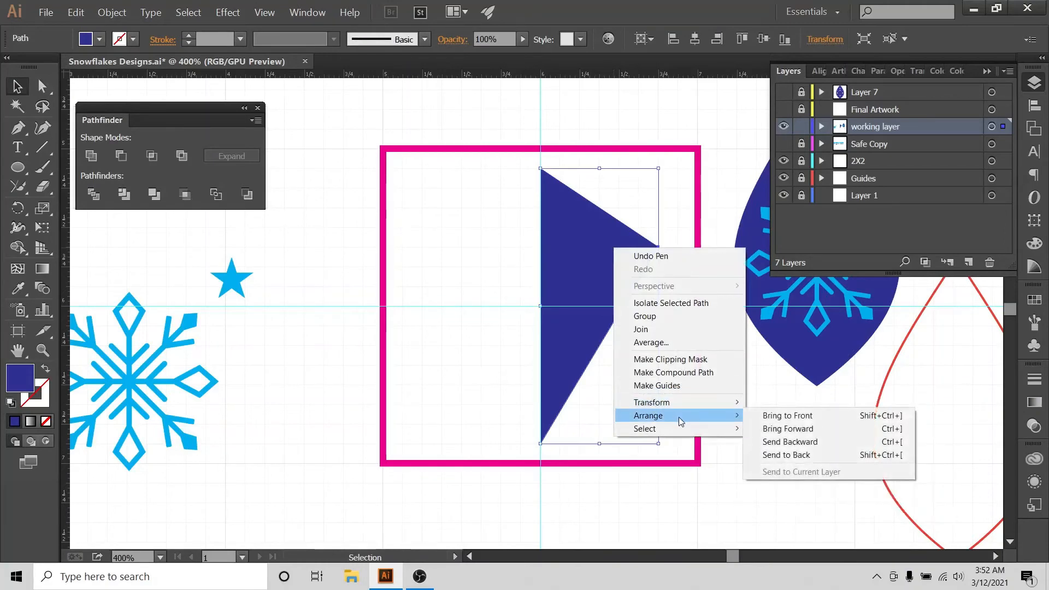
click(799, 446)
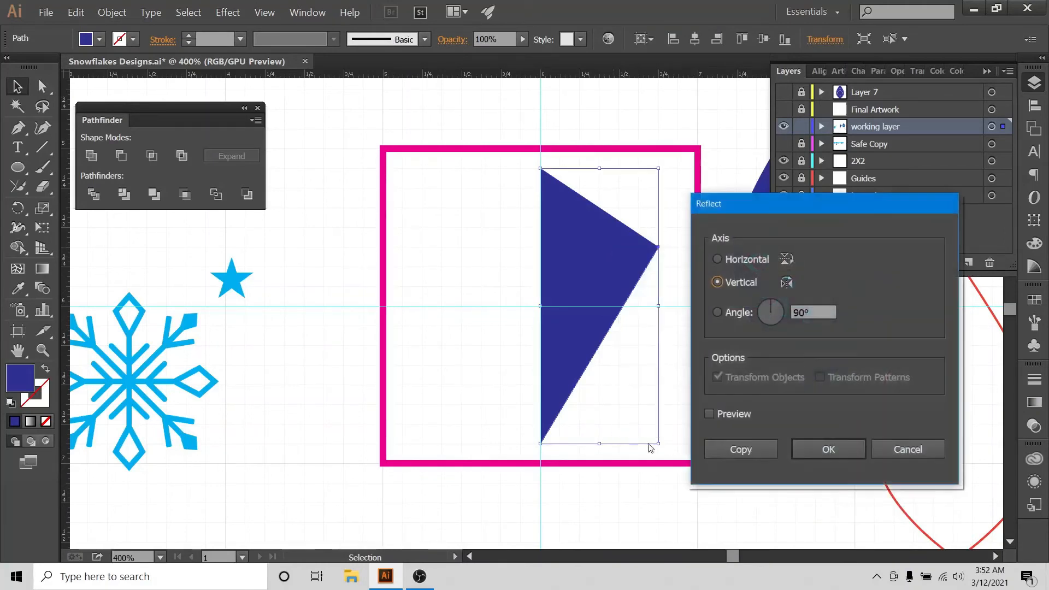
click(741, 446)
- Move the reflected copy left until its straight edge meets the original half at the vertical guide
key(Left)
key(Left)
key(Left)
key(Left)
key(Left)
key(Left)
key(Left)
key(Left)
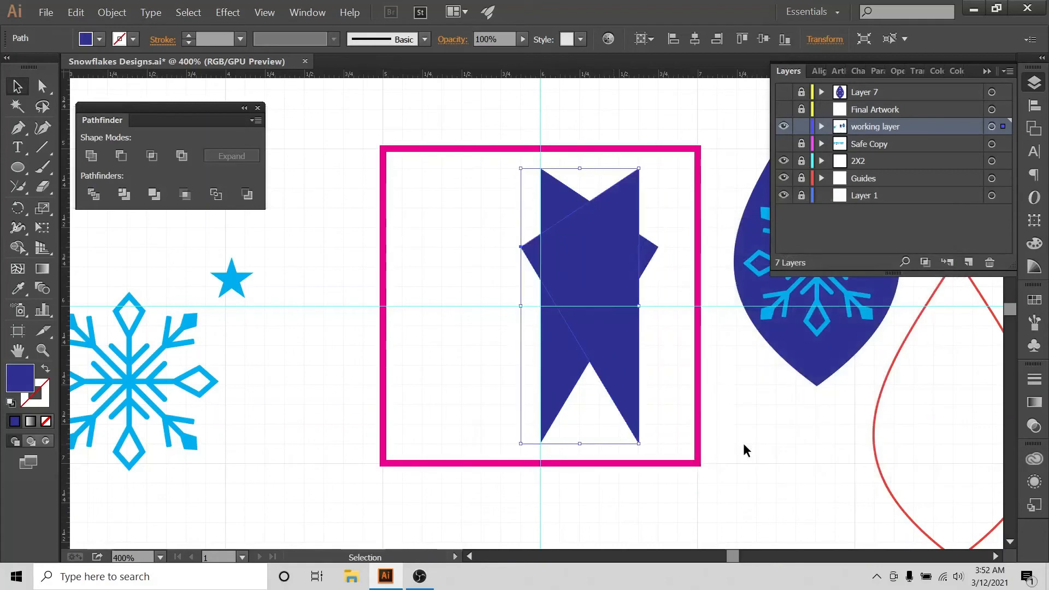
key(Right)
key(Right)
key(Right)
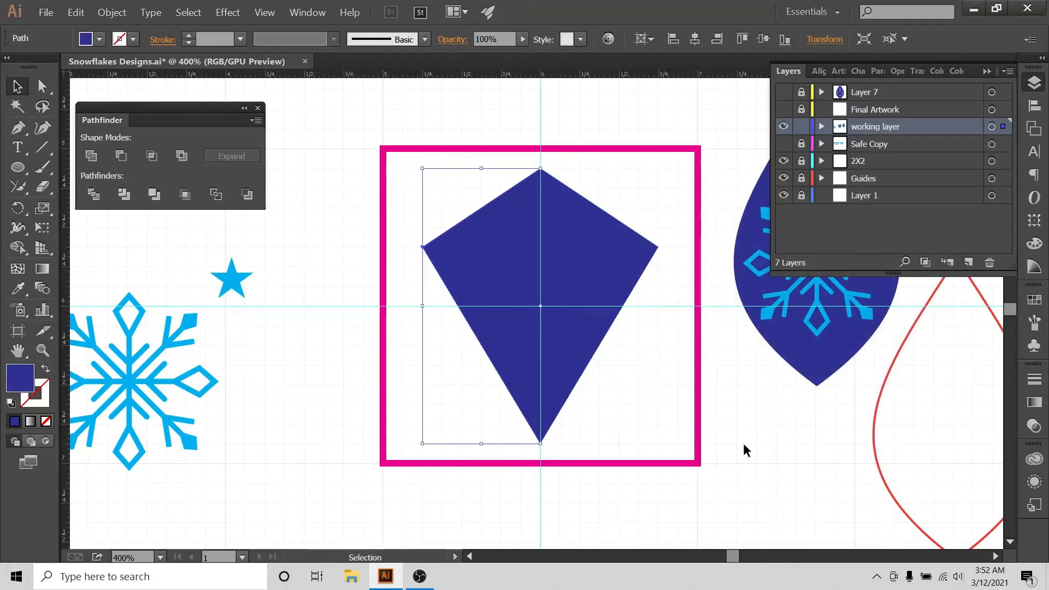
key(Left)
click(614, 200)
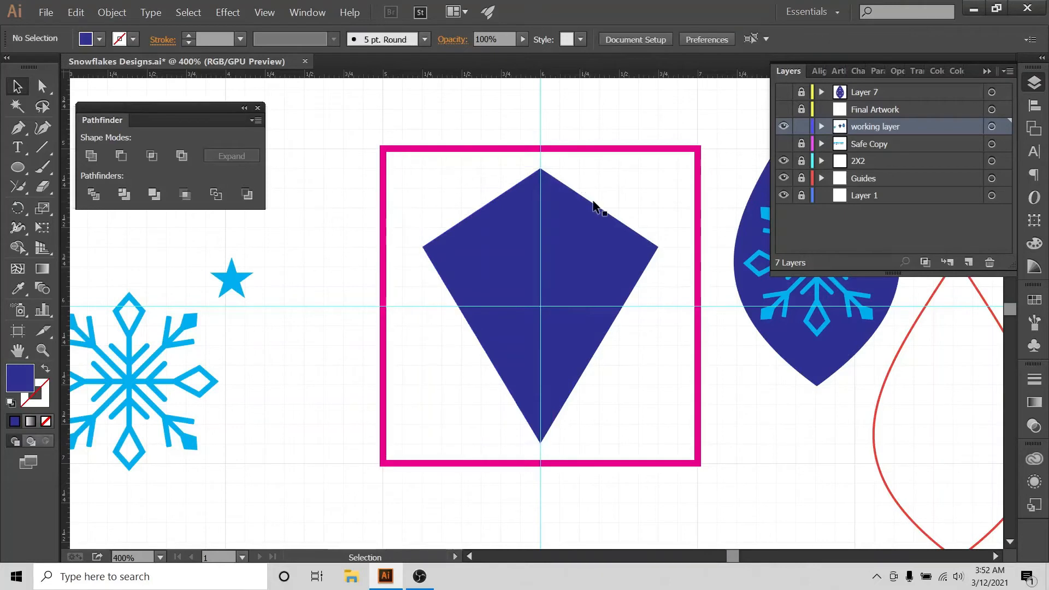
- Hide the Guides layer and unite the two kite halves into a single shape
click(785, 179)
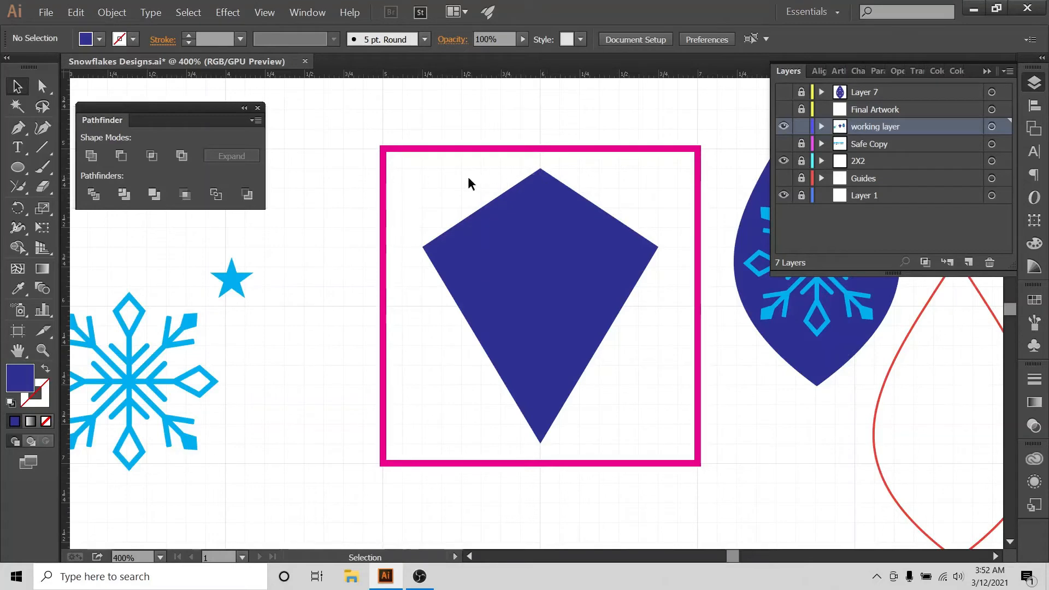
drag(469, 178, 644, 427)
click(112, 12)
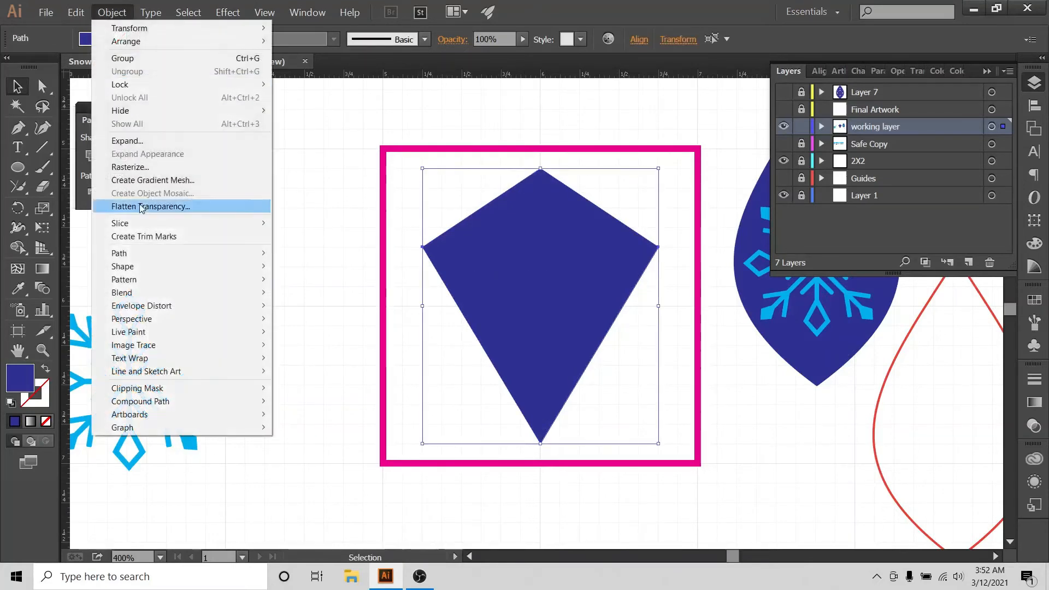
click(148, 143)
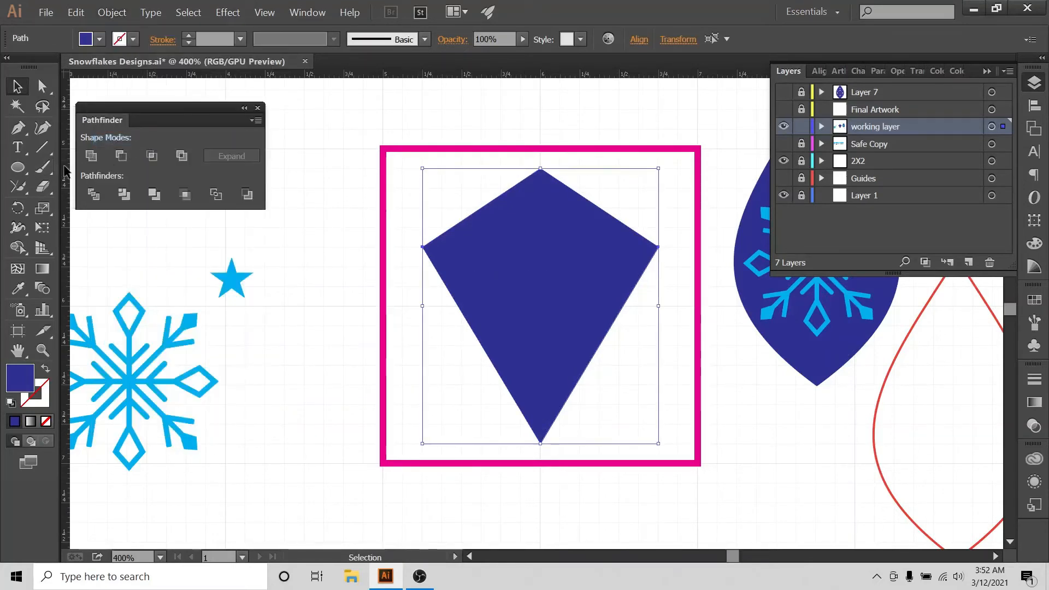
click(92, 159)
click(335, 216)
click(571, 254)
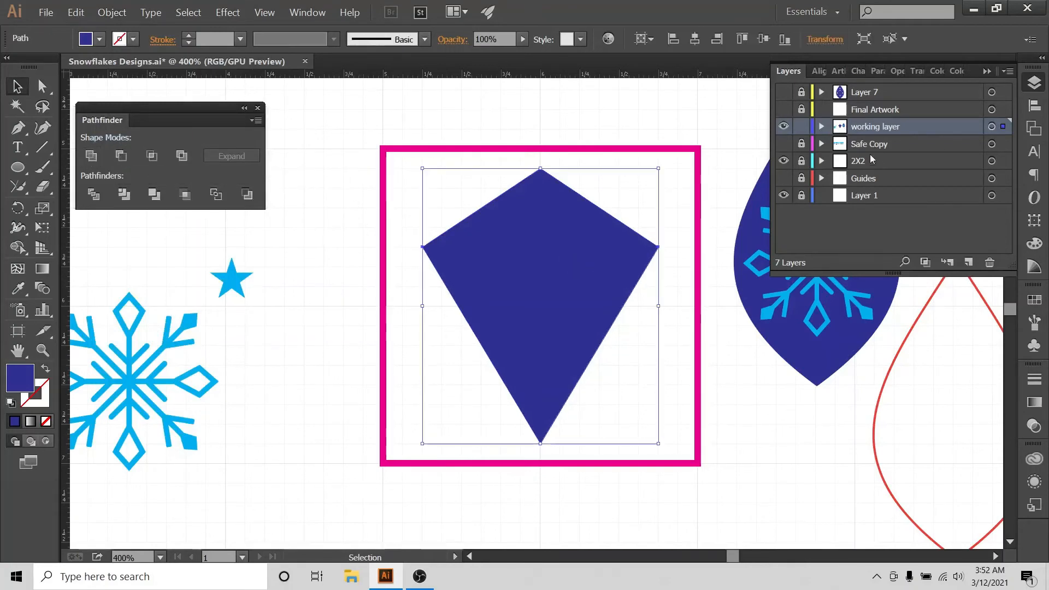
click(821, 127)
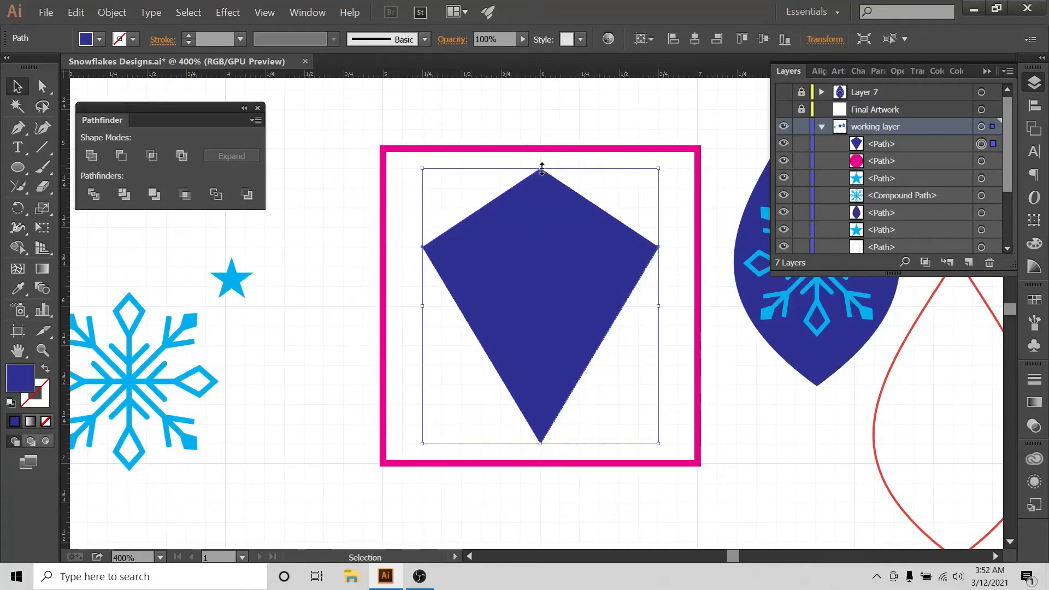
- Stretch the kite upward to the top edge of the pink square and turn off Snap to Grid
drag(542, 169, 541, 149)
click(264, 12)
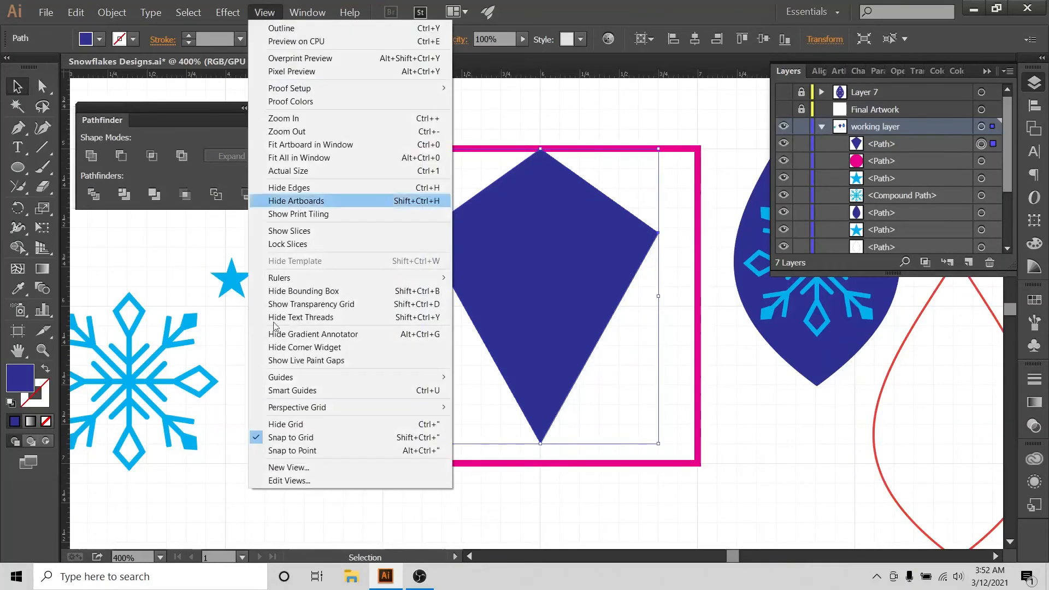
click(314, 438)
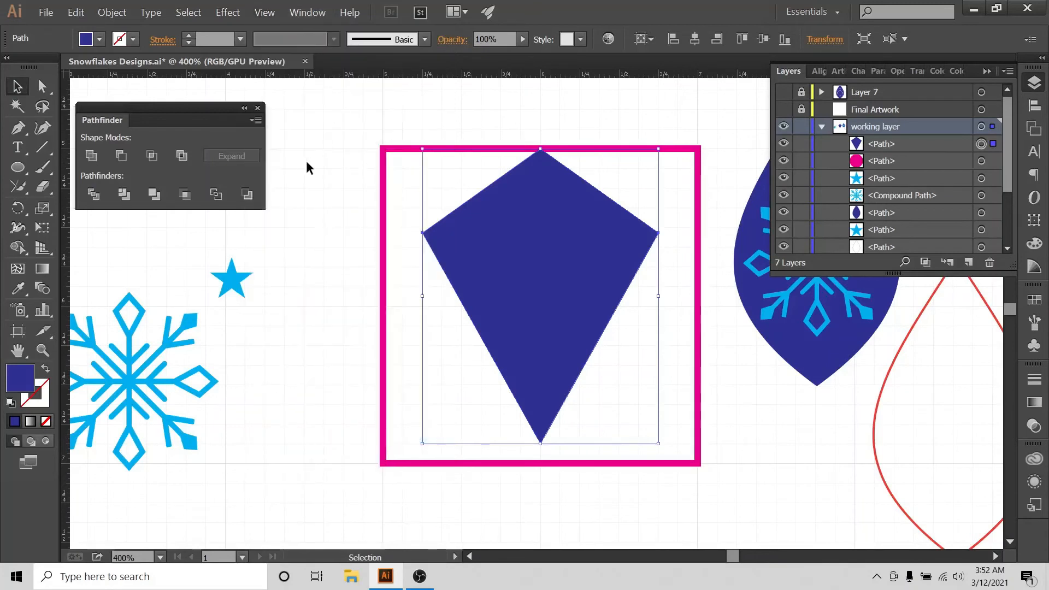
- Nudge the kite down inside the pink square, lengthen it to just above the lower border, and make it slightly narrower
click(310, 123)
click(462, 304)
key(Down)
key(Down)
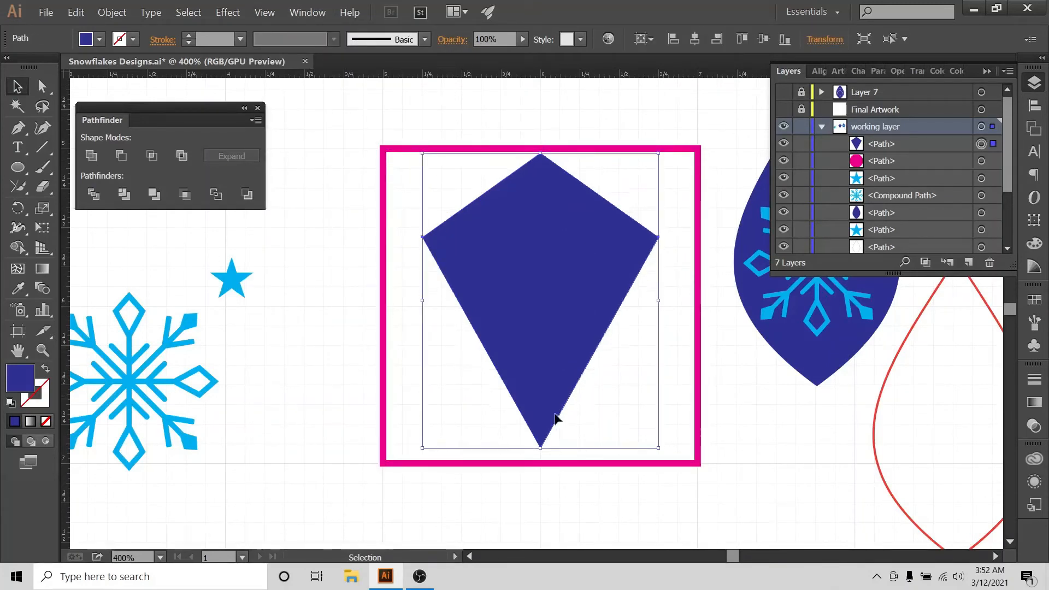
drag(545, 448, 545, 458)
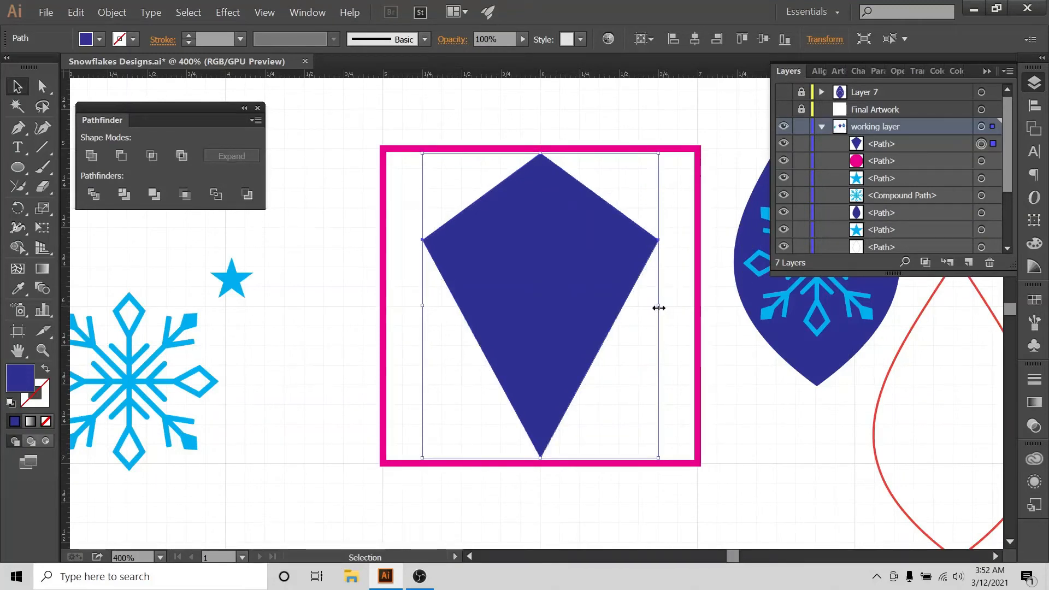
drag(659, 308, 634, 307)
- Center the kite horizontally and vertically on the artboard
drag(657, 187, 451, 353)
click(1035, 109)
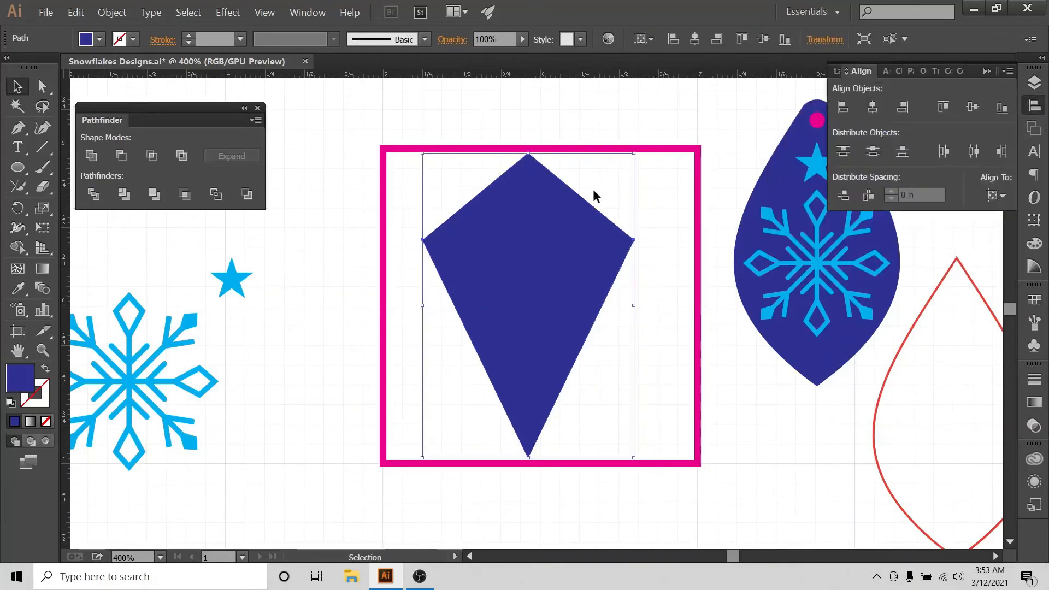
click(998, 196)
click(872, 107)
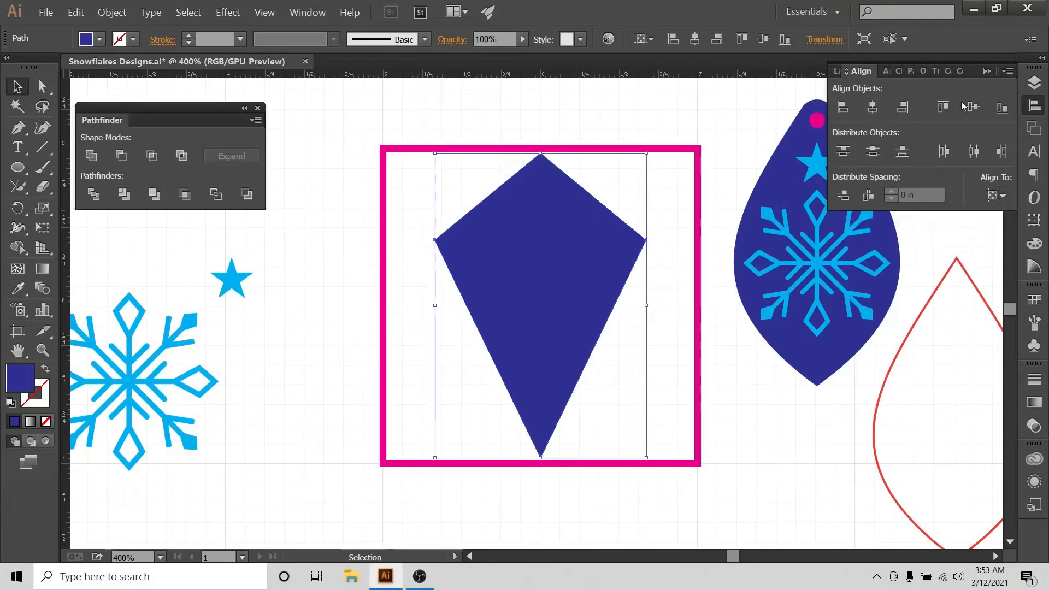
click(973, 109)
click(634, 127)
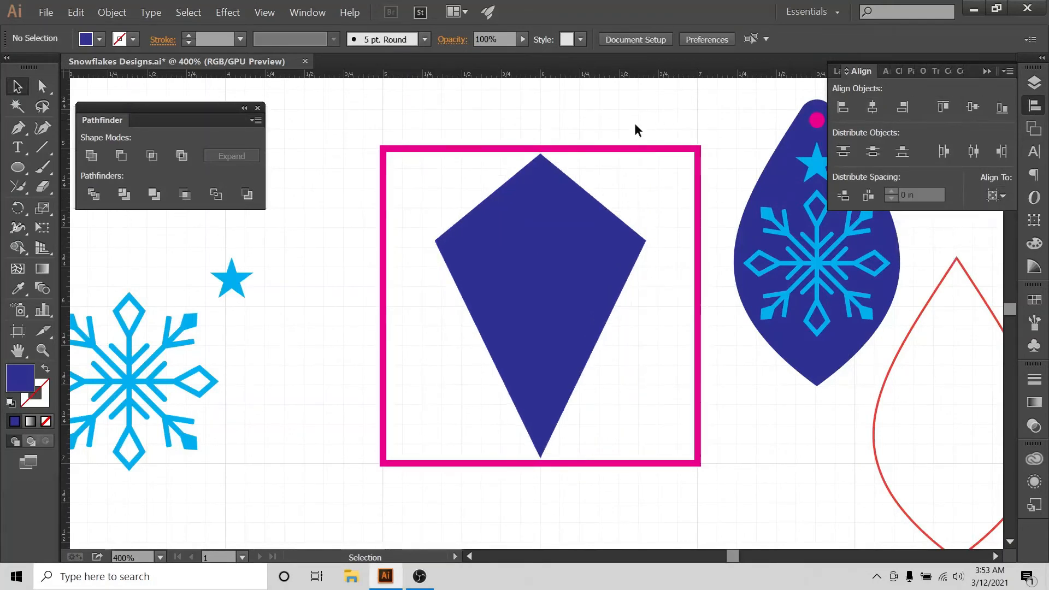
- Copy the teardrop's pink hole circle, star and snowflake together onto the kite
click(817, 121)
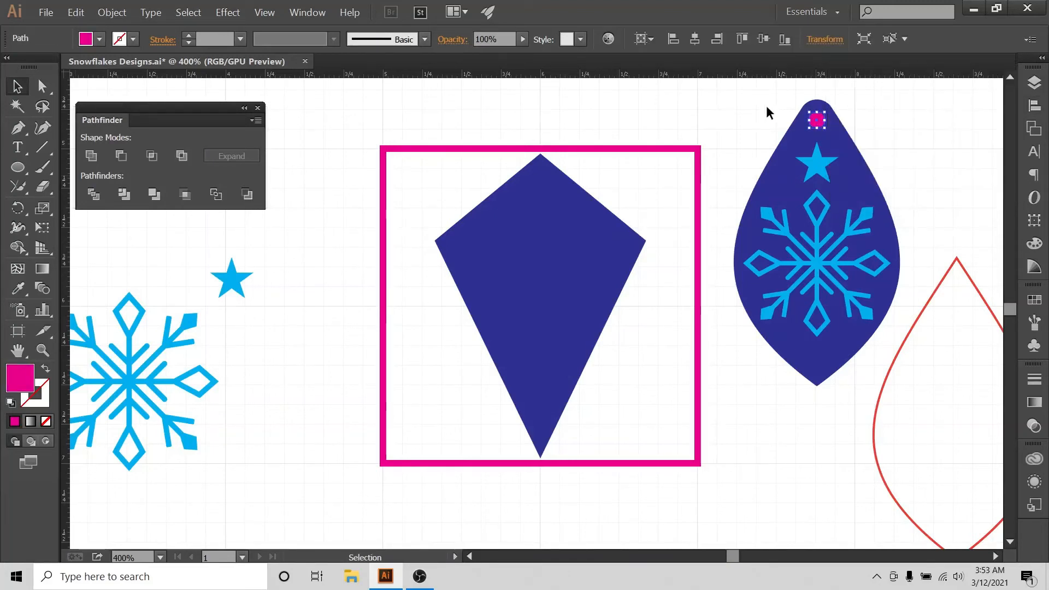
click(999, 559)
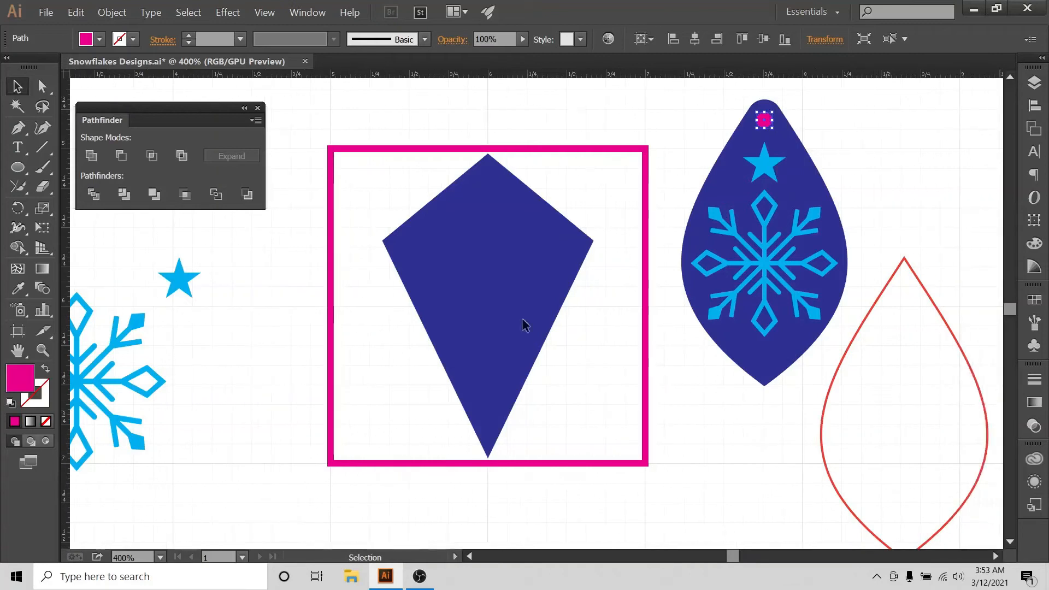
shift+click(765, 163)
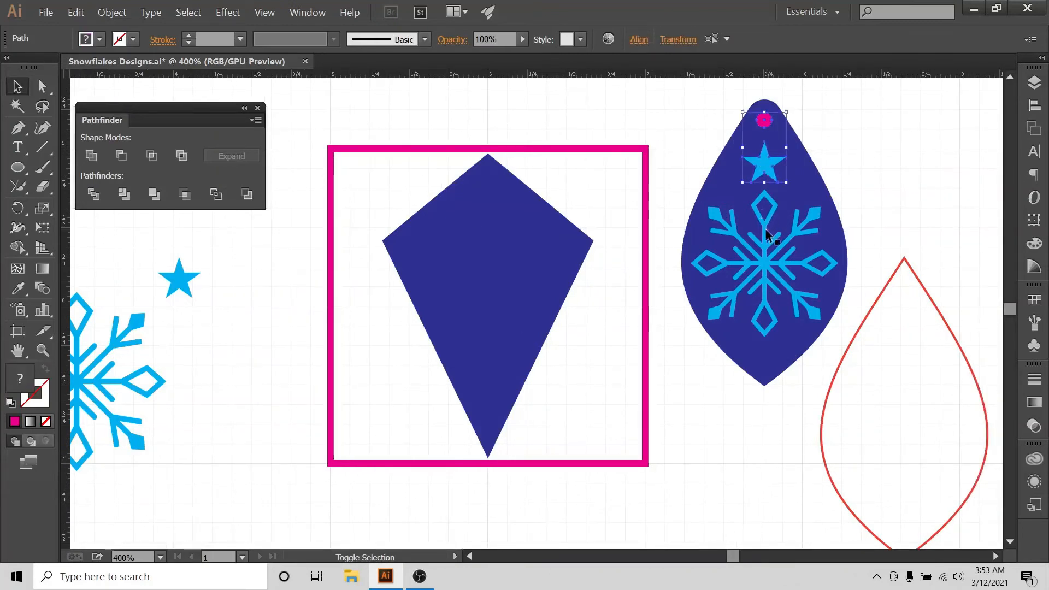
shift+click(765, 224)
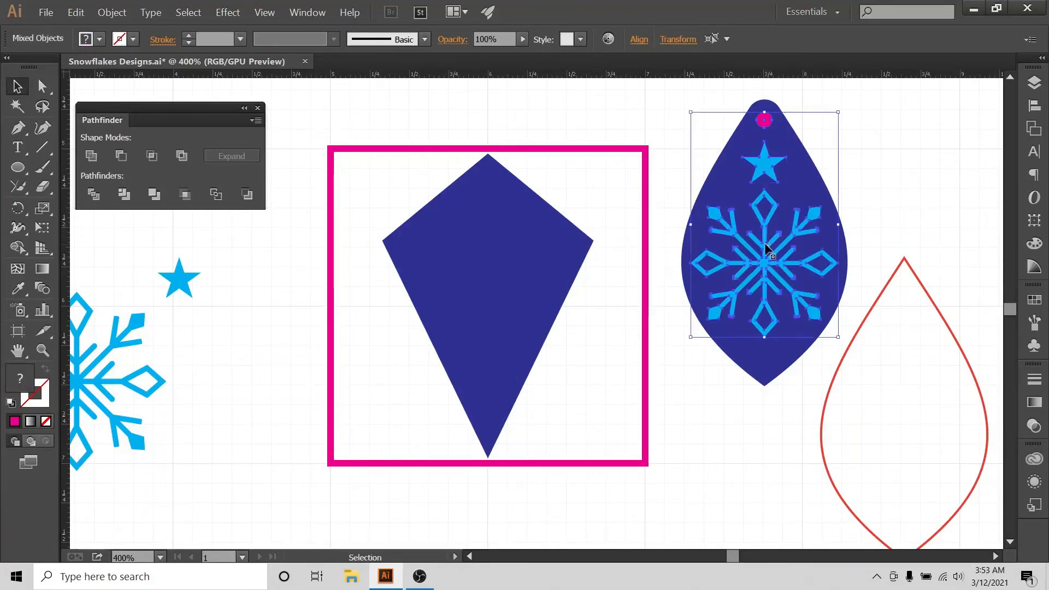
drag(769, 250, 492, 308)
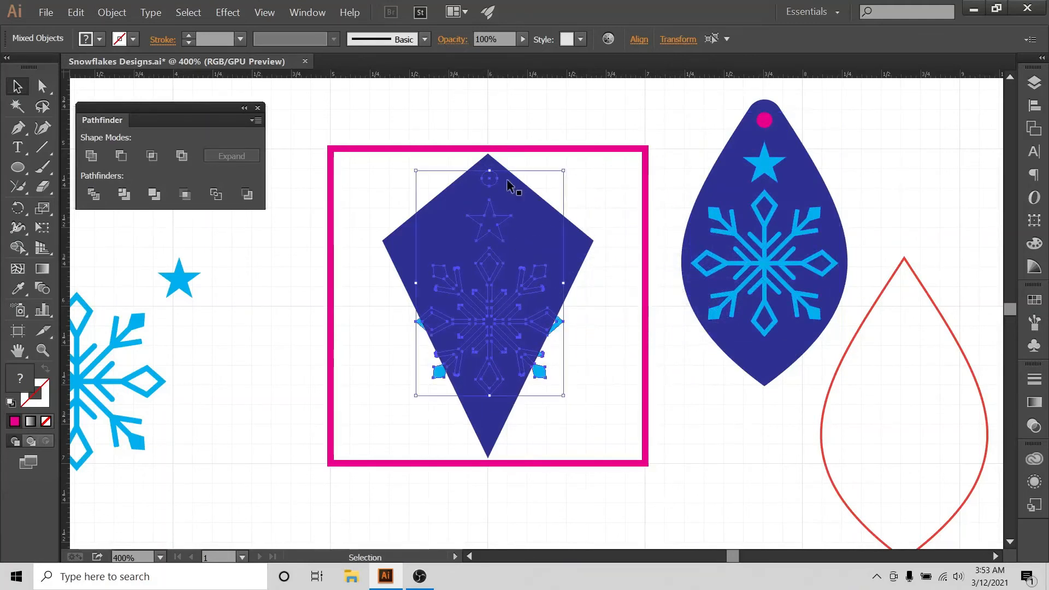
click(523, 122)
- Send the kite to the back so it sits behind the copied circle, star and snowflake
click(510, 245)
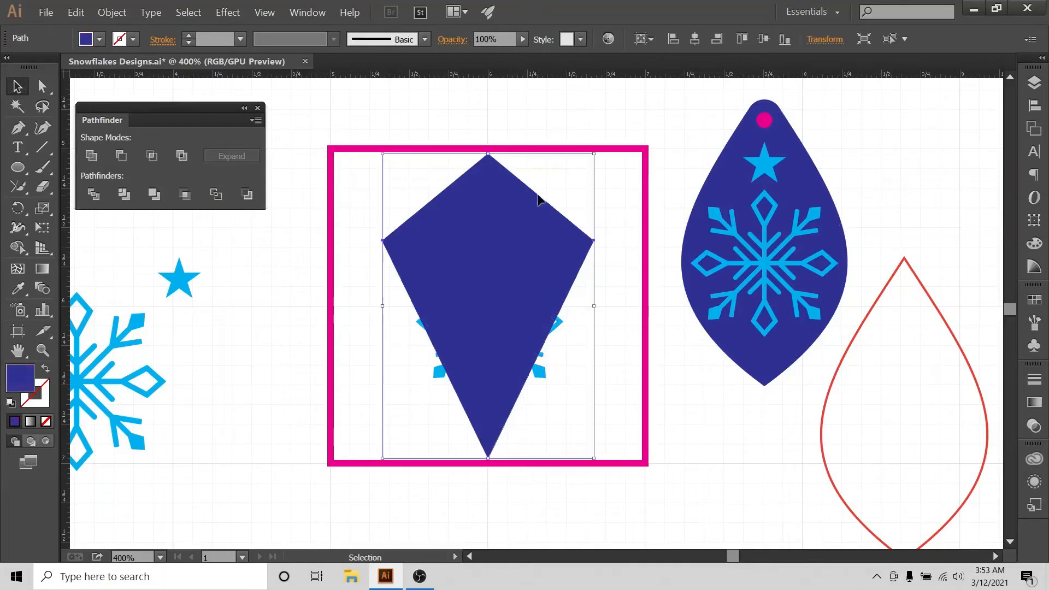
click(1041, 81)
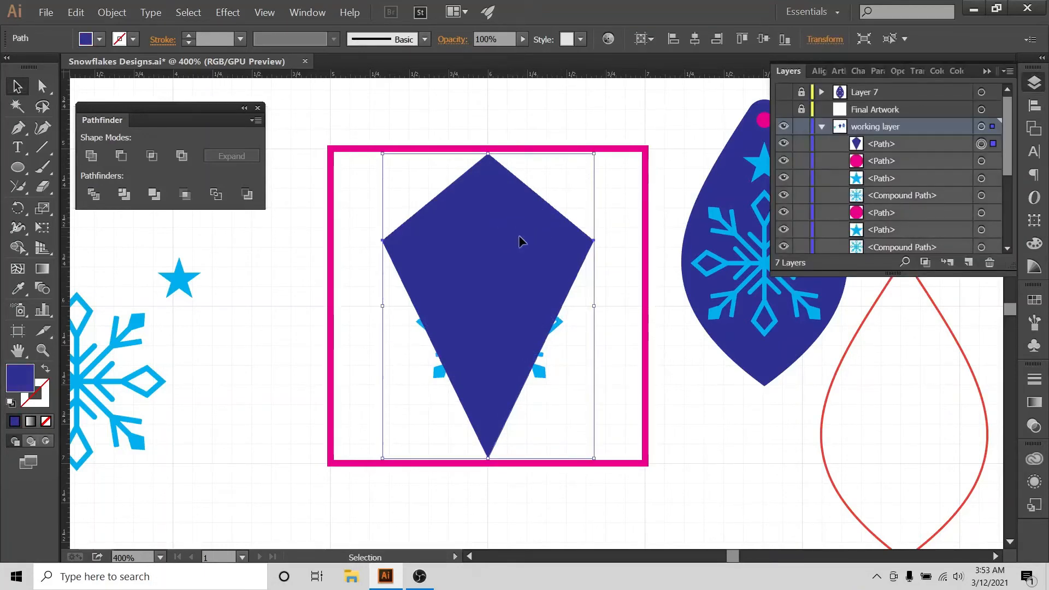
right_click(493, 188)
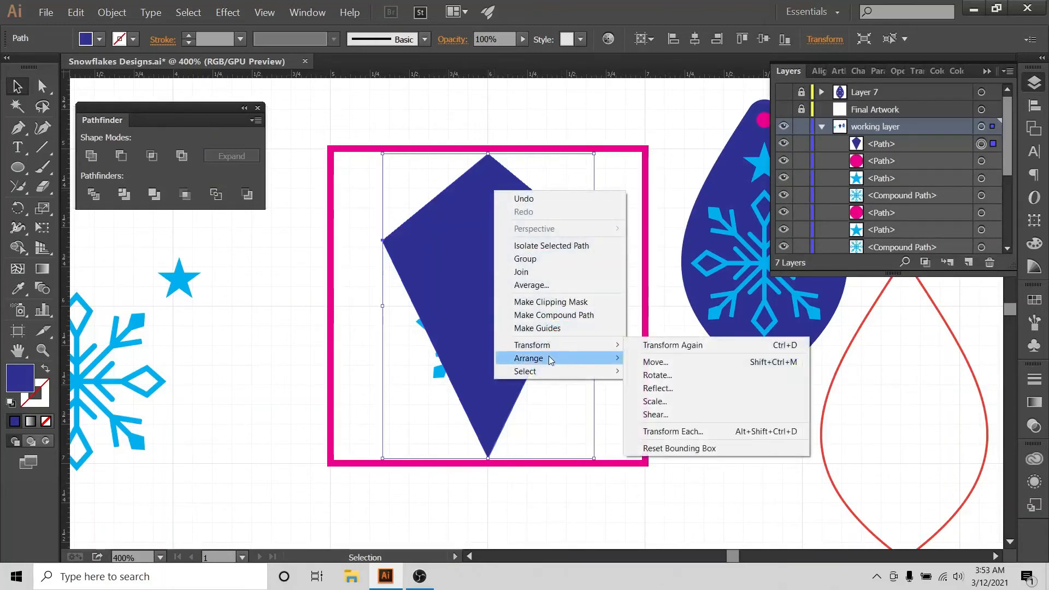
mouse_move(549, 361)
click(701, 401)
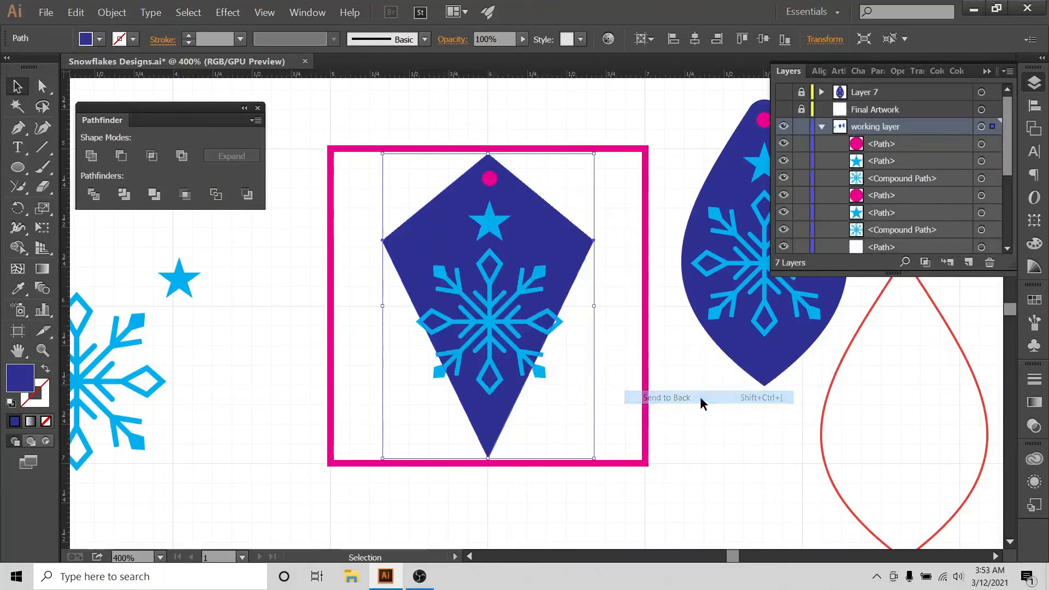
drag(873, 281, 873, 418)
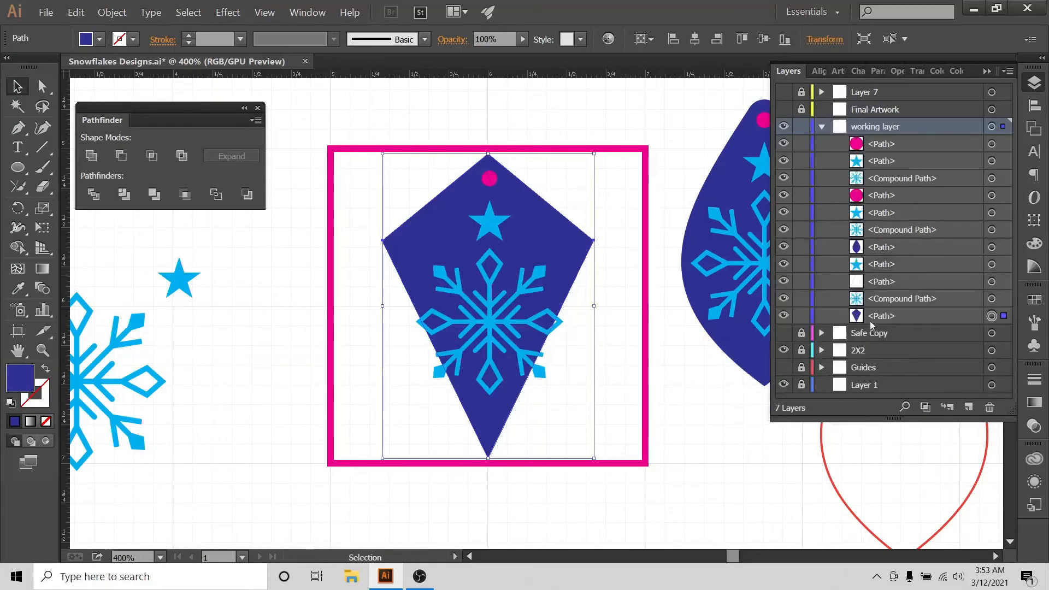
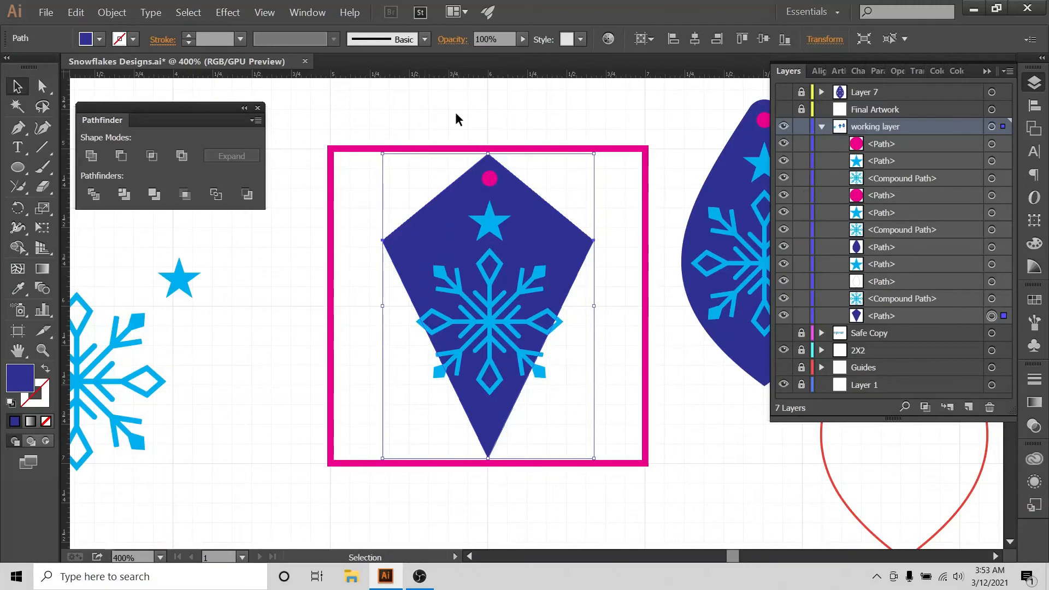
click(602, 184)
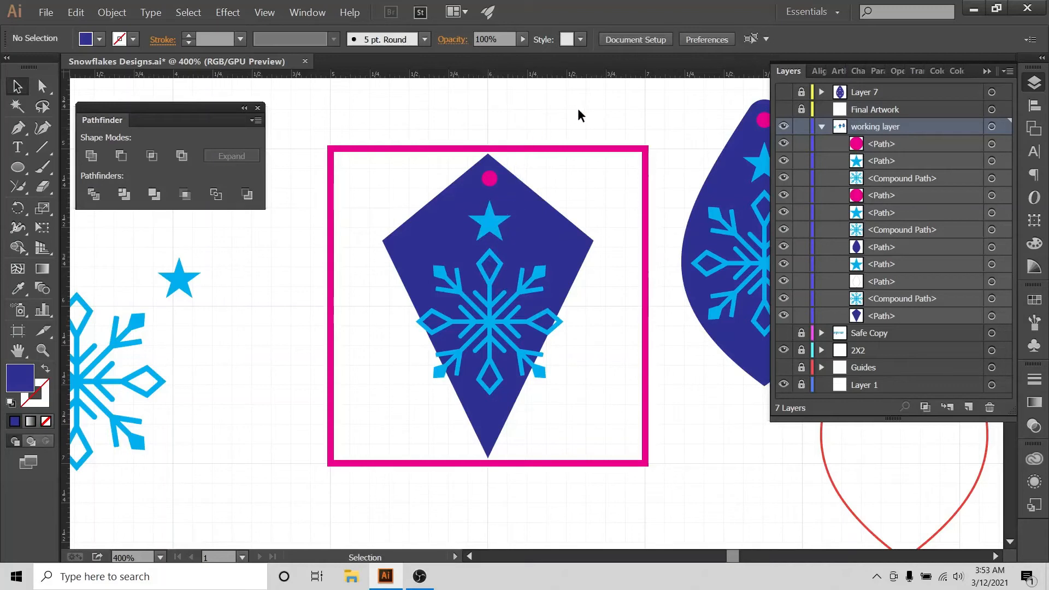
- Center the kite and its circle, star and snowflake horizontally on the artboard
drag(578, 110, 413, 418)
click(1035, 109)
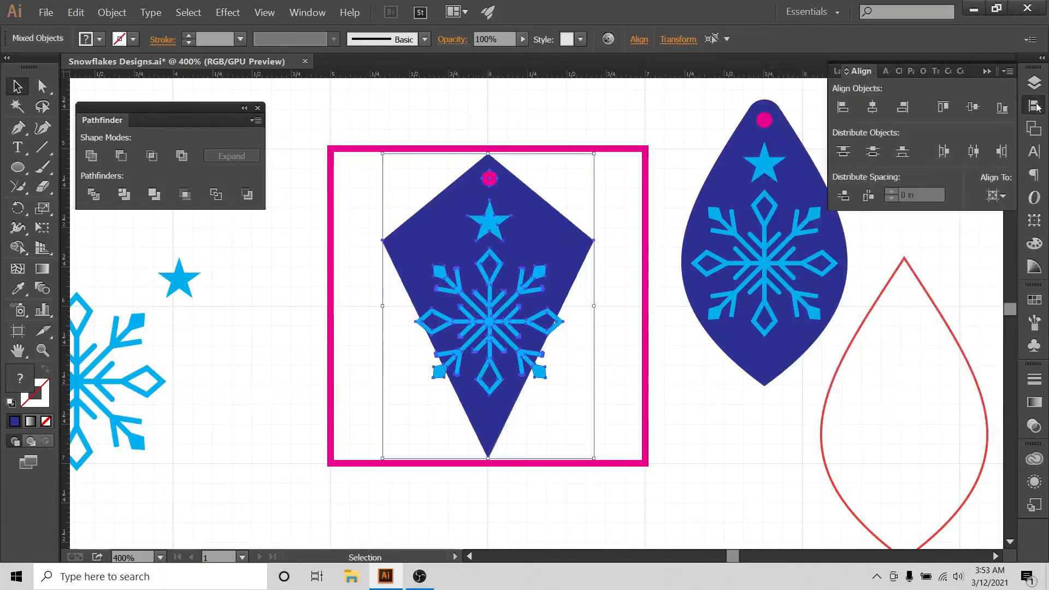
click(995, 196)
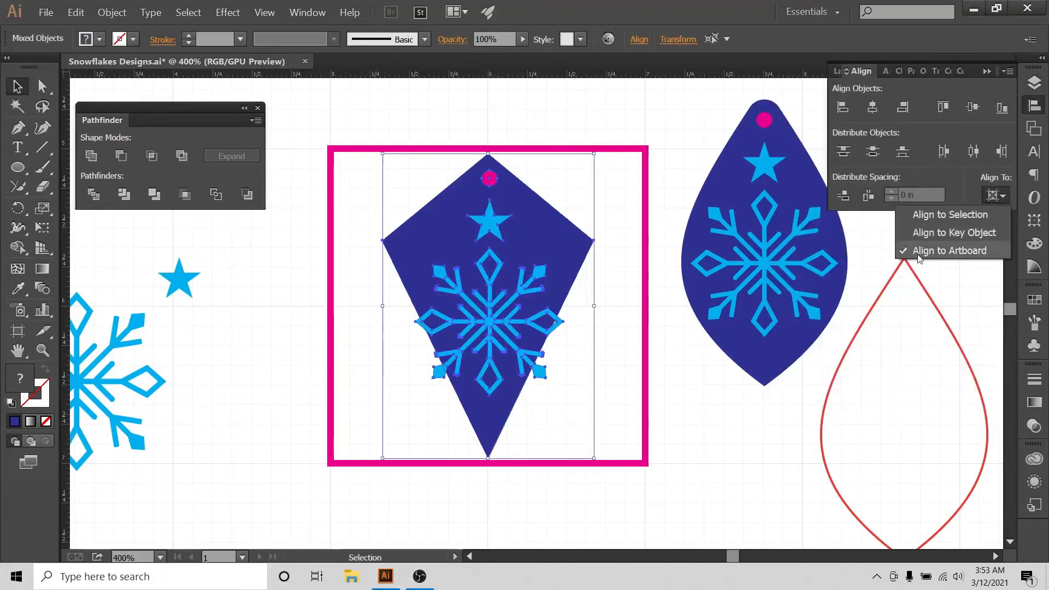
click(873, 108)
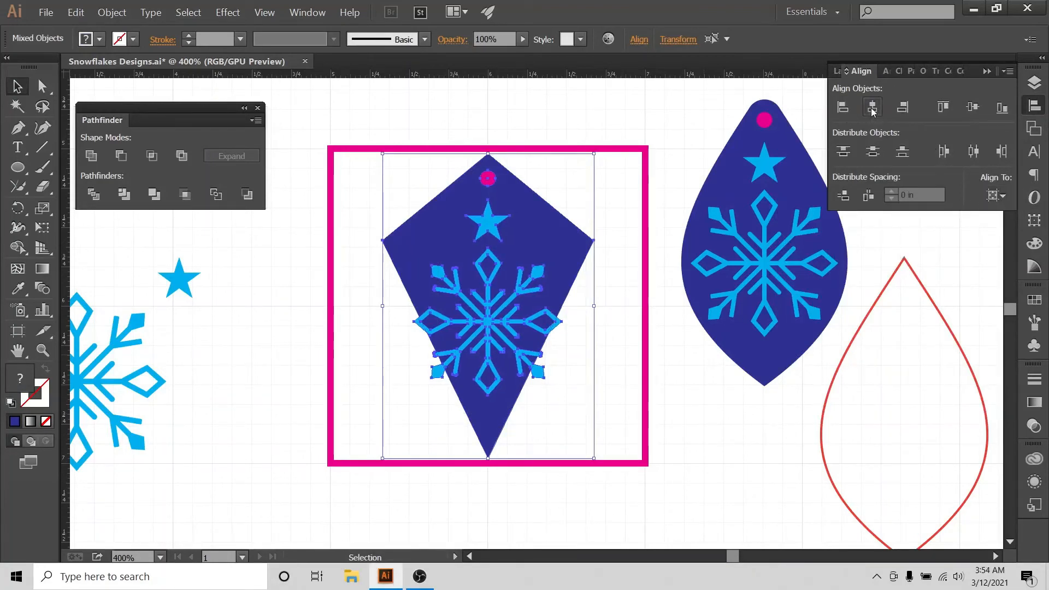
click(602, 96)
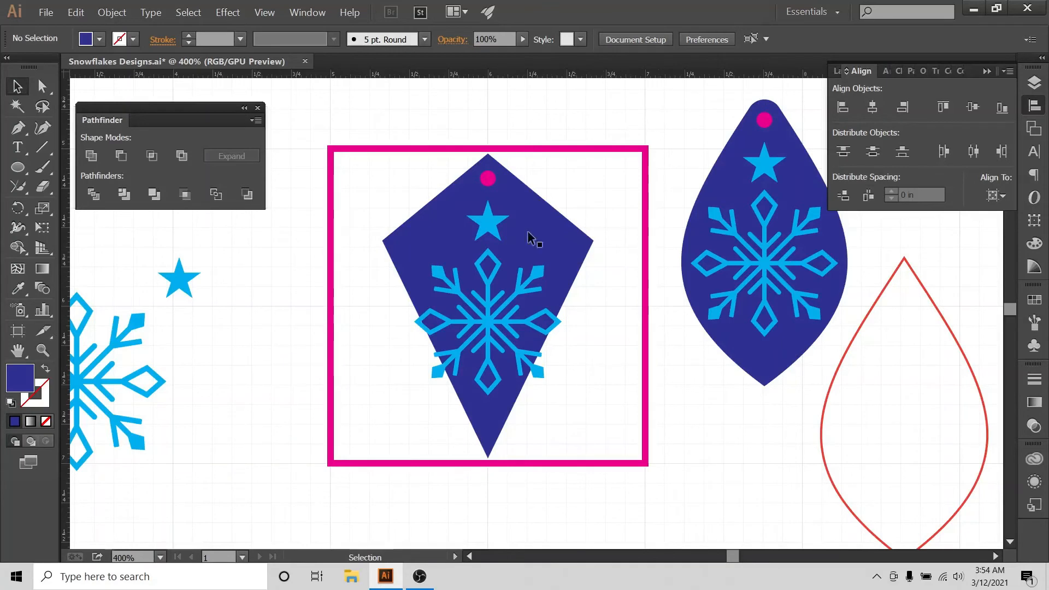
- Scale the kite's snowflake down proportionally about its center to fit nearer the kite's tapering sides
click(488, 278)
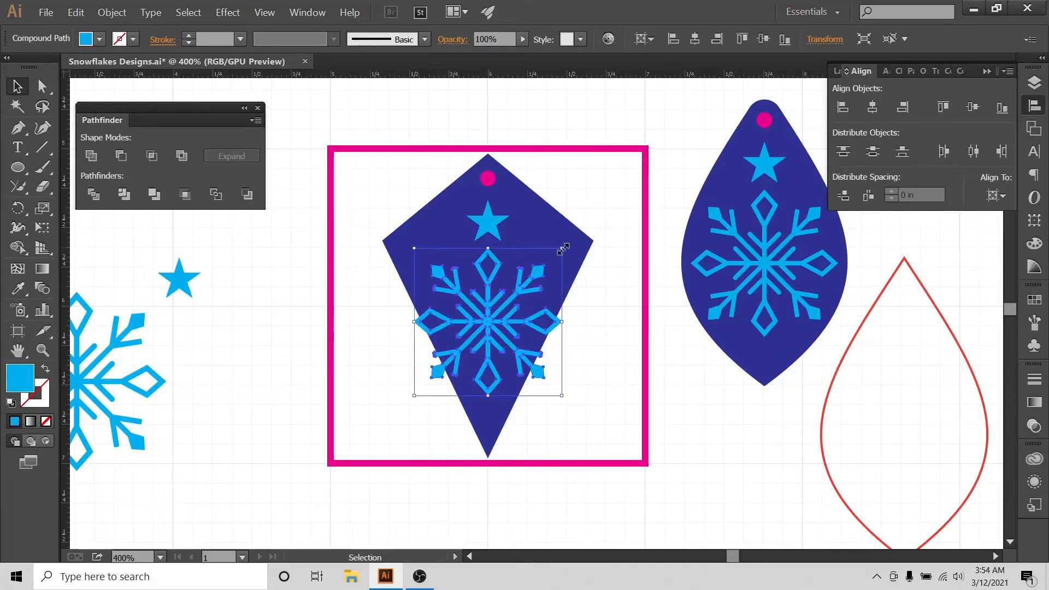
key(ctrl+shift+a)
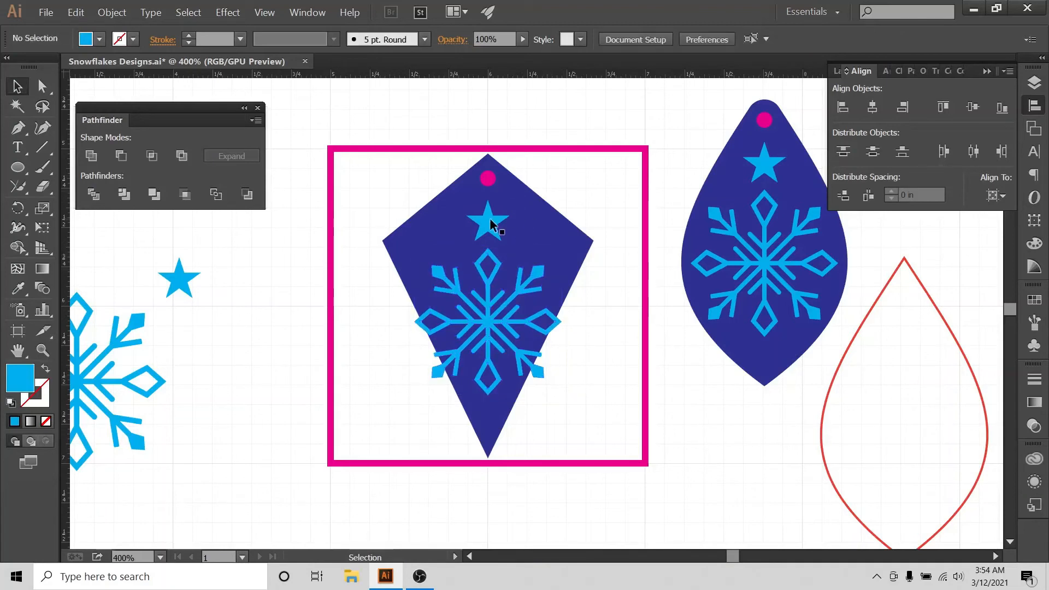
click(530, 283)
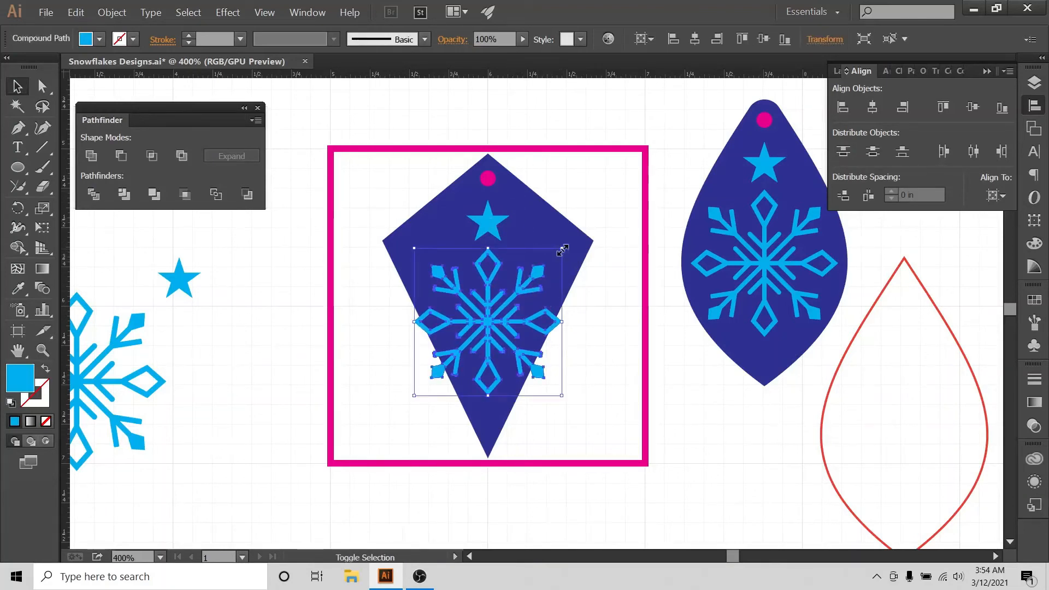
drag(563, 250, 548, 262)
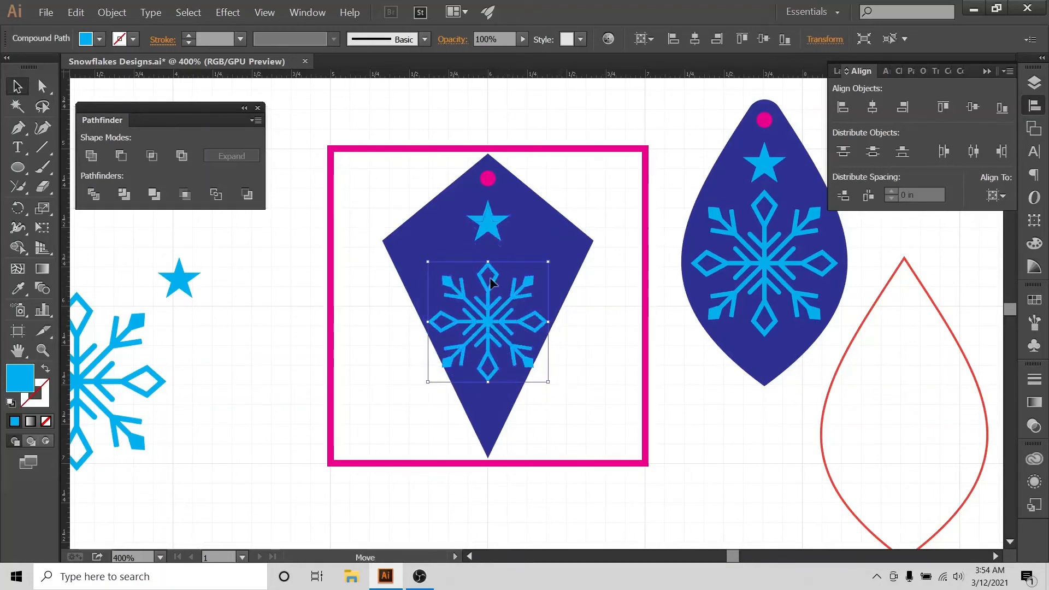
- Move the star into the kite's lower tip and place the snowflake, proportionally enlarged, across the kite's wide upper part below the circle
drag(490, 220, 487, 393)
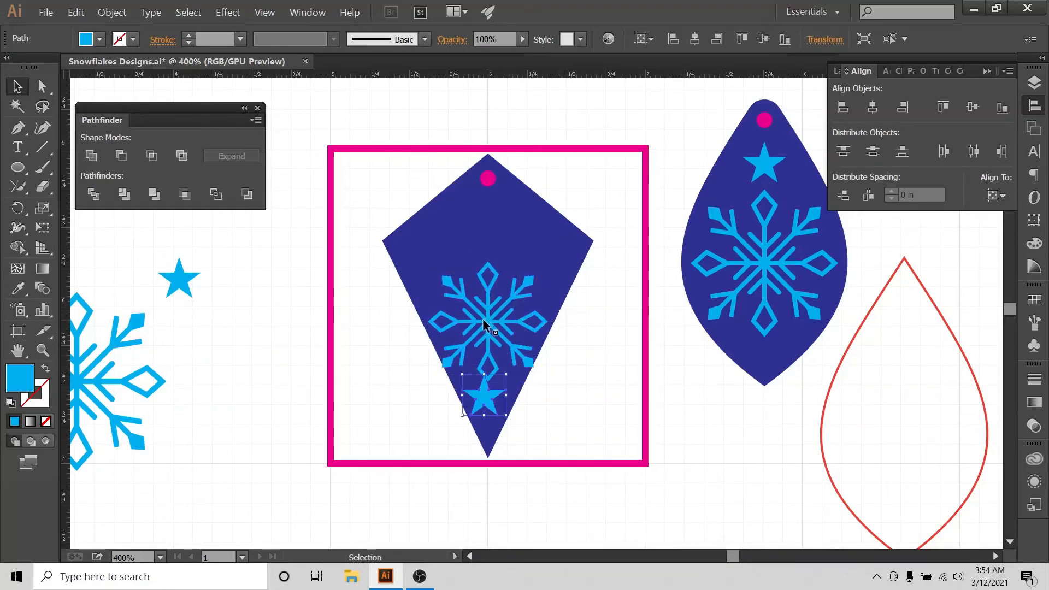
drag(483, 319, 484, 259)
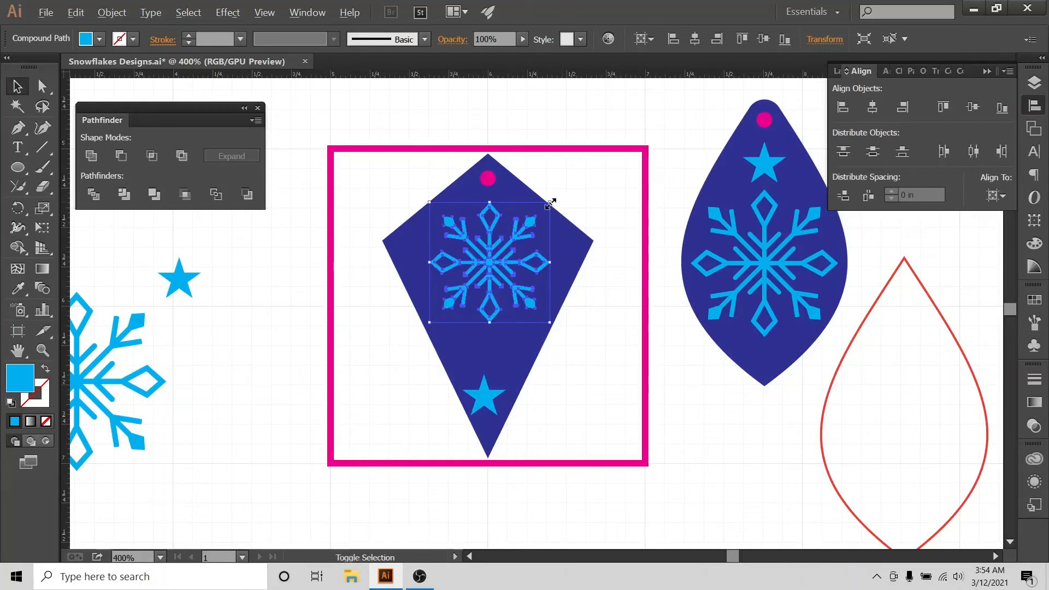
drag(550, 202, 564, 188)
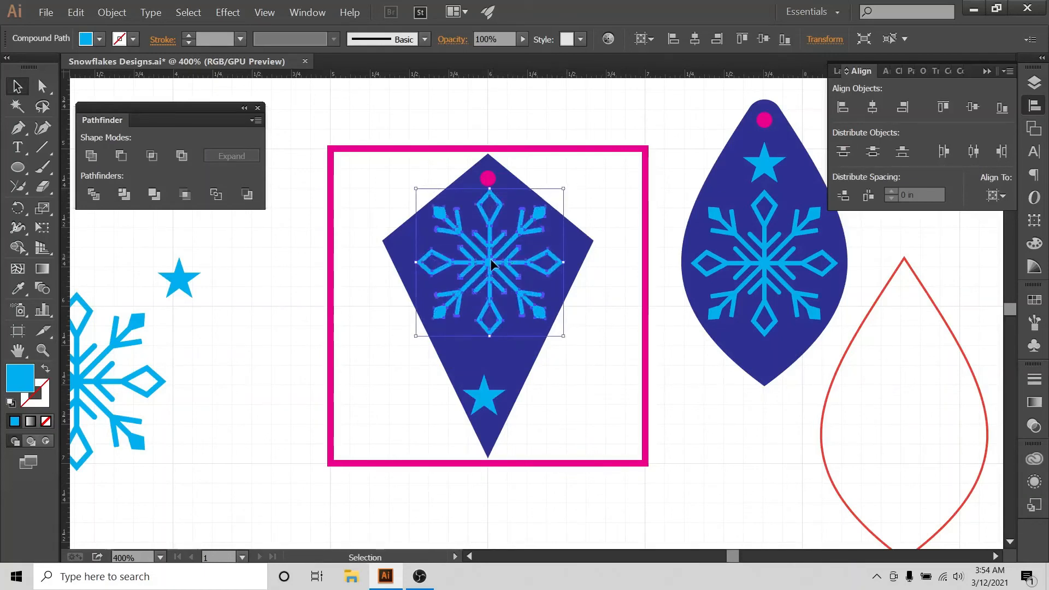
- Shift the kite's snowflake slightly down and its star slightly up, bringing both onto the kite's vertical centerline
drag(490, 261, 490, 274)
click(592, 185)
mouse_move(474, 396)
mouse_down()
mouse_move(491, 377)
mouse_move(490, 386)
mouse_up()
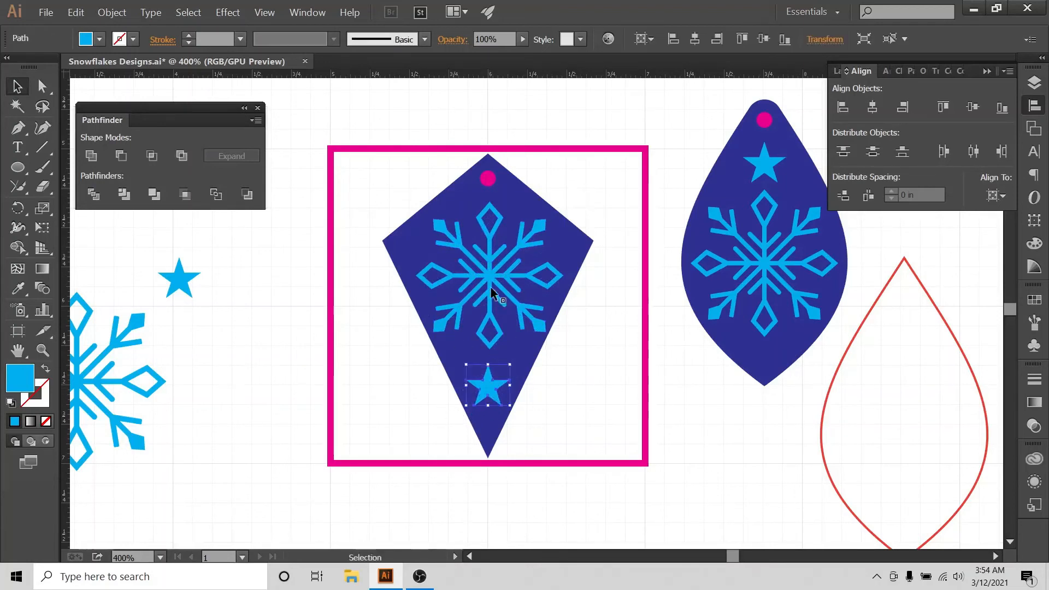
drag(493, 277, 490, 277)
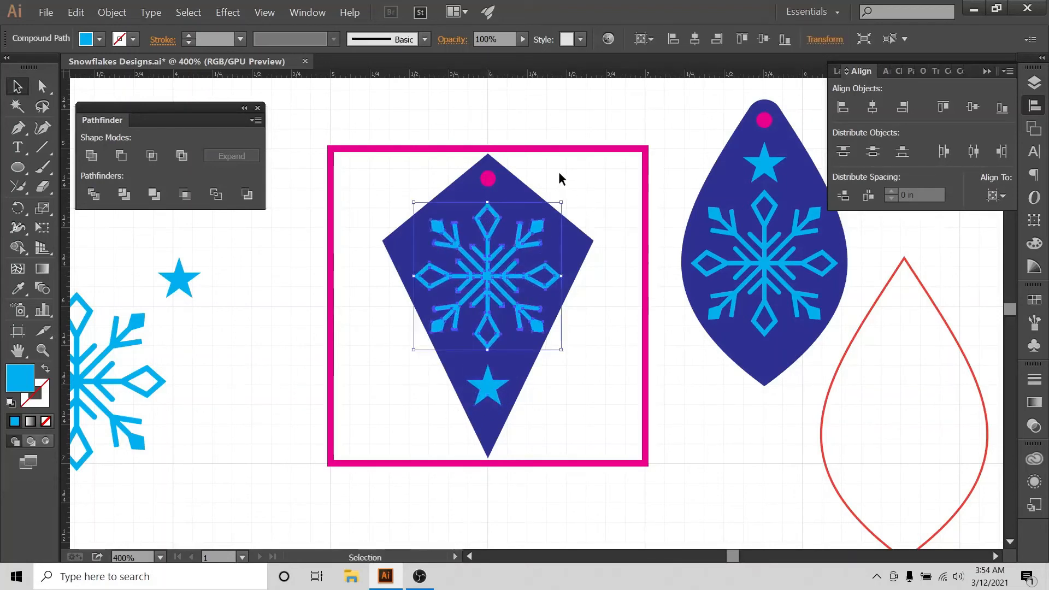
click(545, 171)
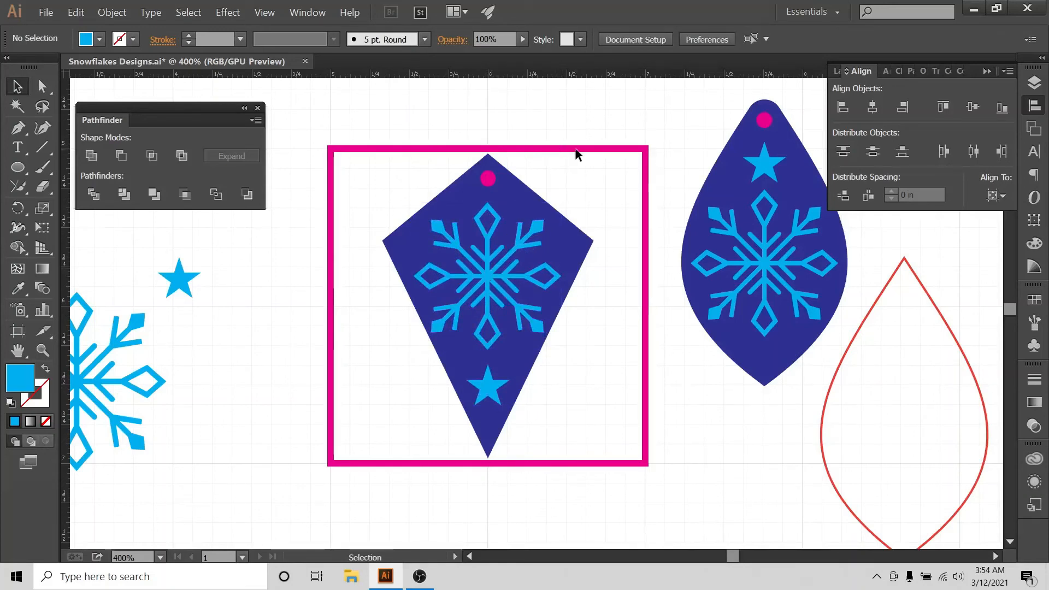
- Align the kite, circle, snowflake and star to the artboard's horizontal center
drag(563, 127, 432, 504)
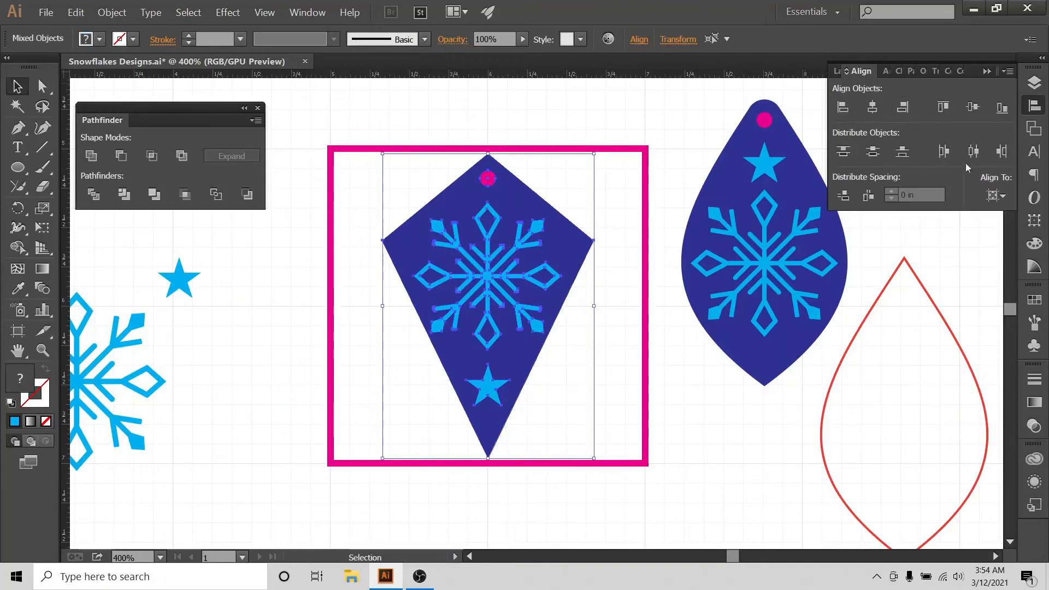
click(996, 200)
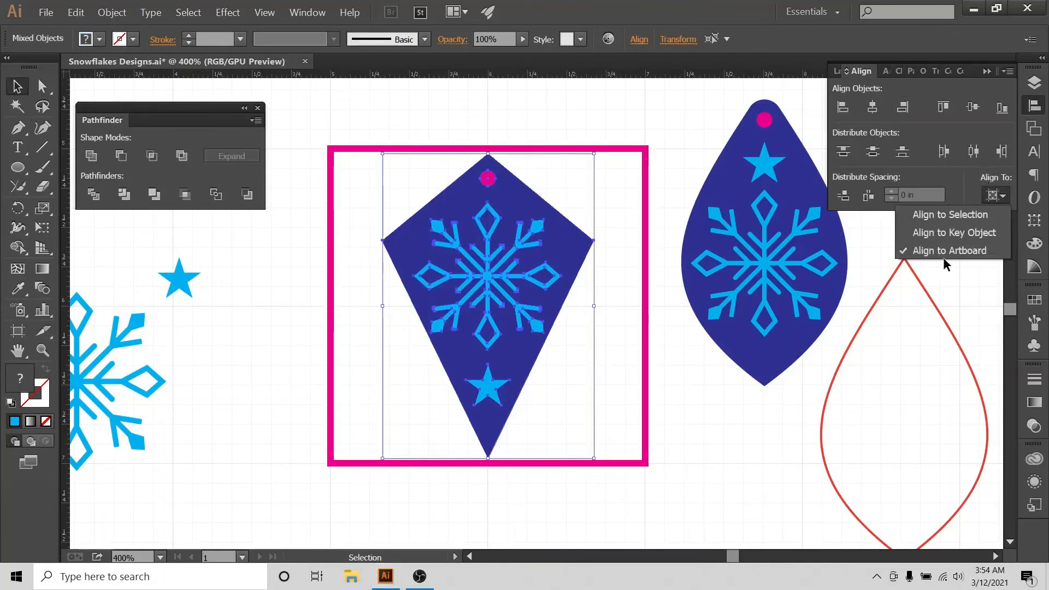
click(881, 106)
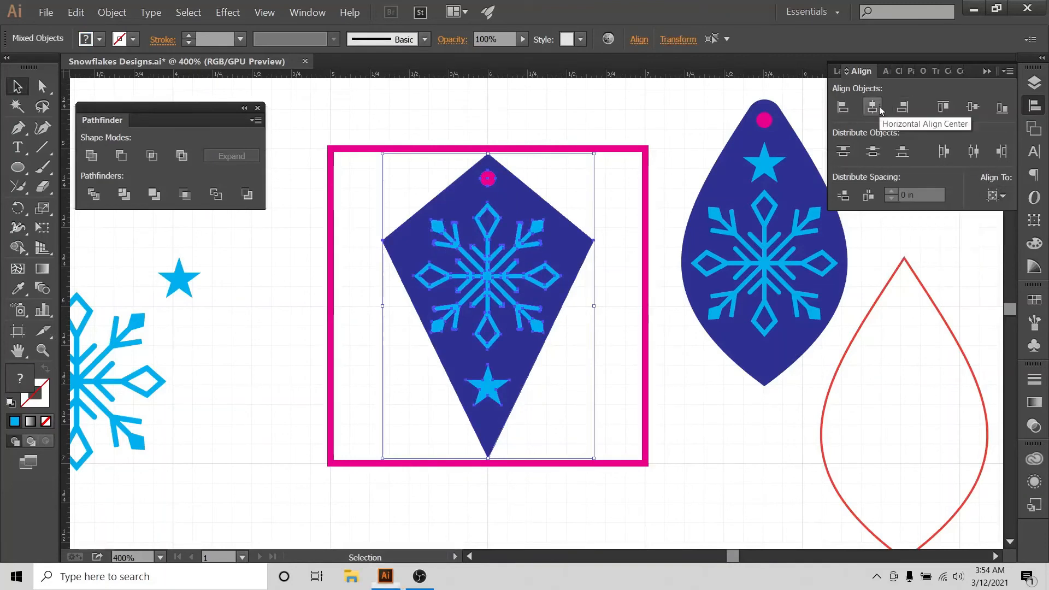
click(572, 103)
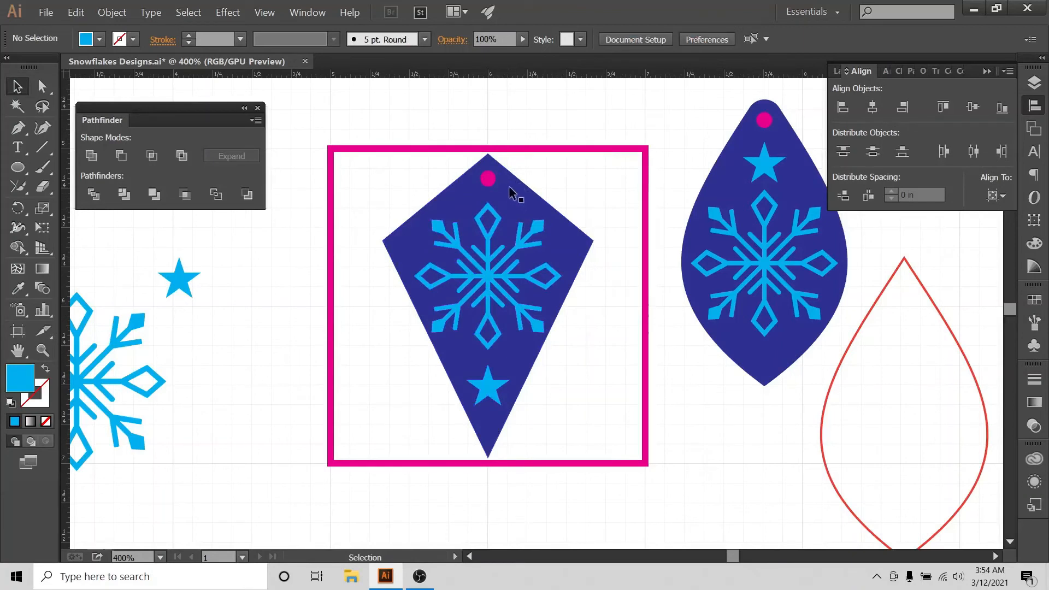
- Nudge the pink circle slightly up toward the kite's top point
click(489, 180)
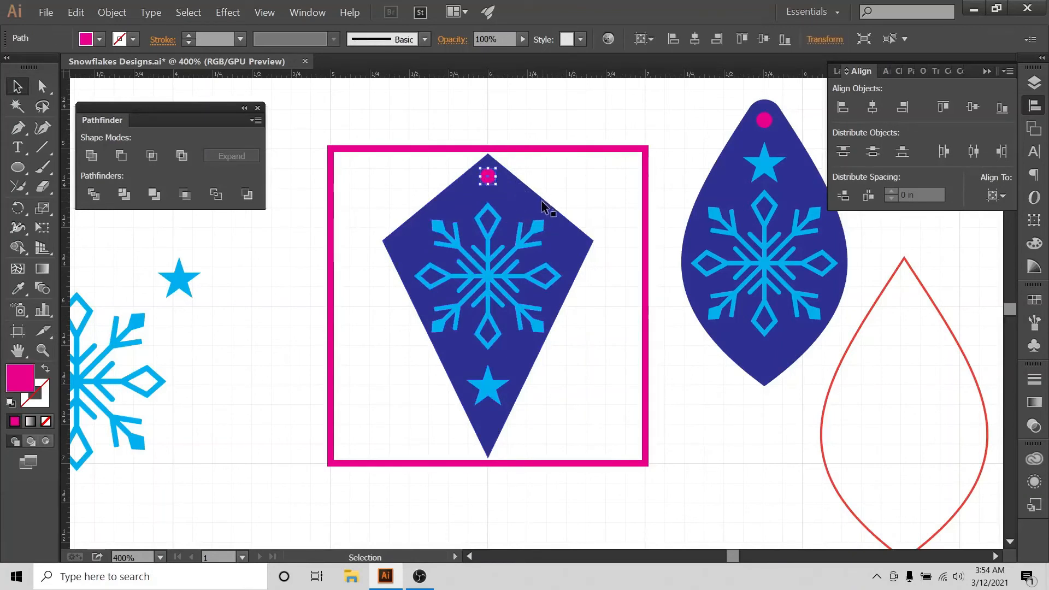
key(Up)
click(545, 172)
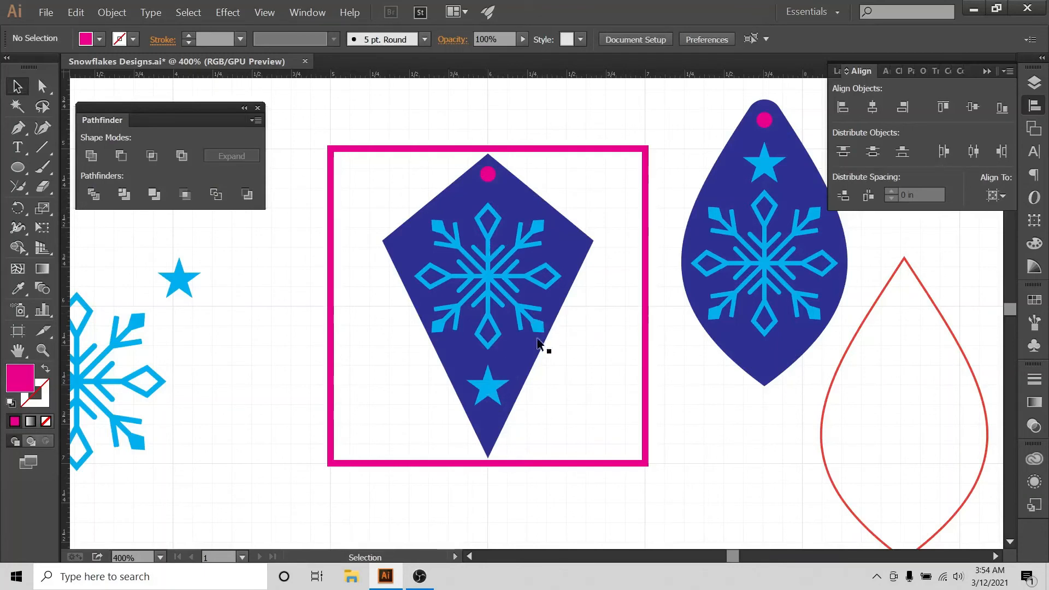
- Nudge the kite's snowflake up a little and scale it down slightly and proportionally about its center
click(488, 268)
key(Up)
key(Up)
key(Up)
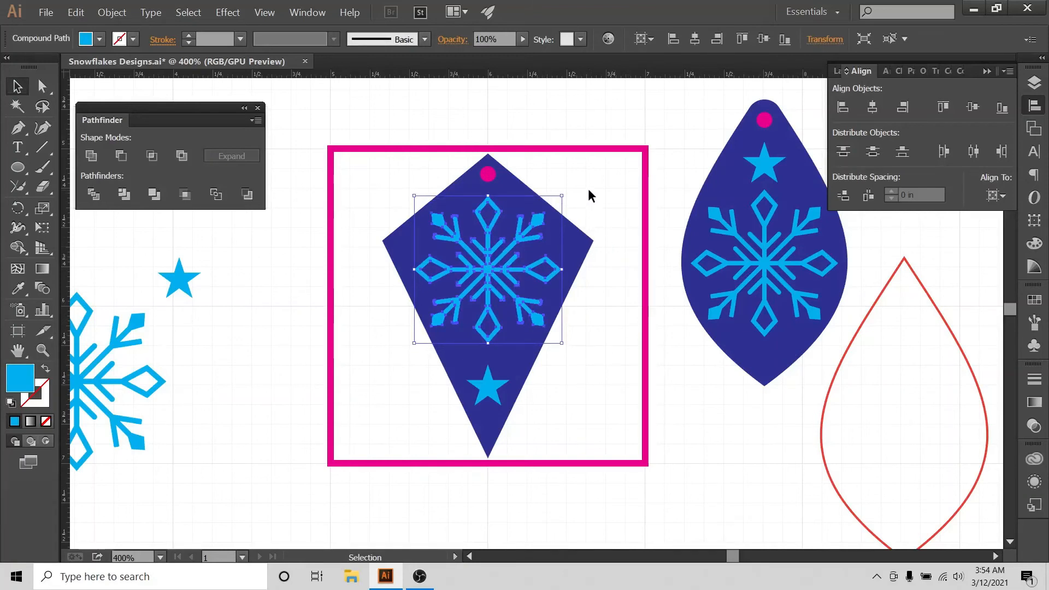
key(Up)
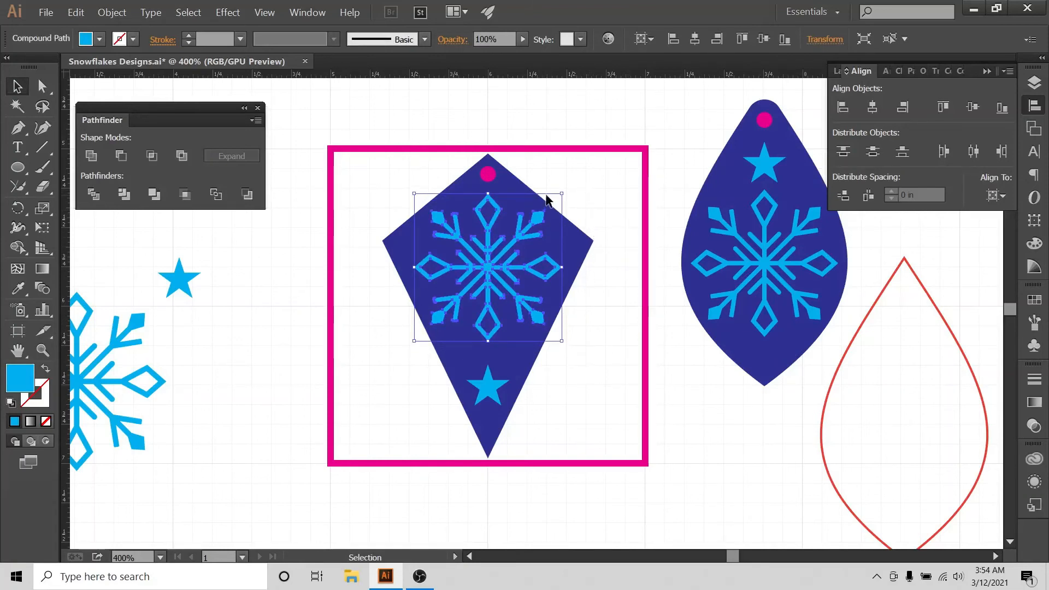
drag(565, 194, 562, 198)
click(568, 195)
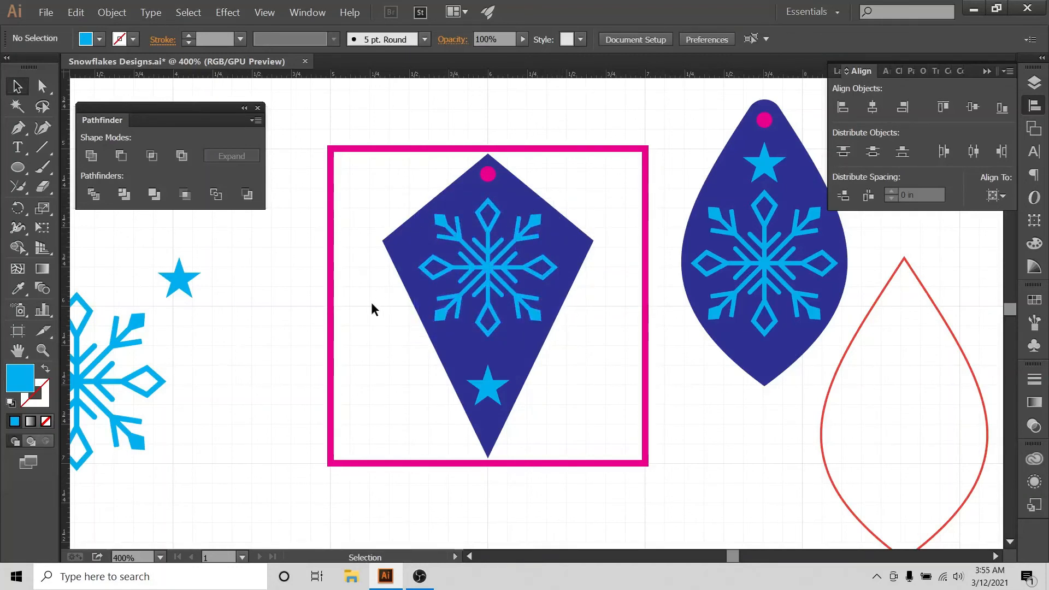
- Nudge the star in the kite's lower part up, closer to the snowflake
click(484, 379)
key(Up)
key(Up)
key(Up)
key(Up)
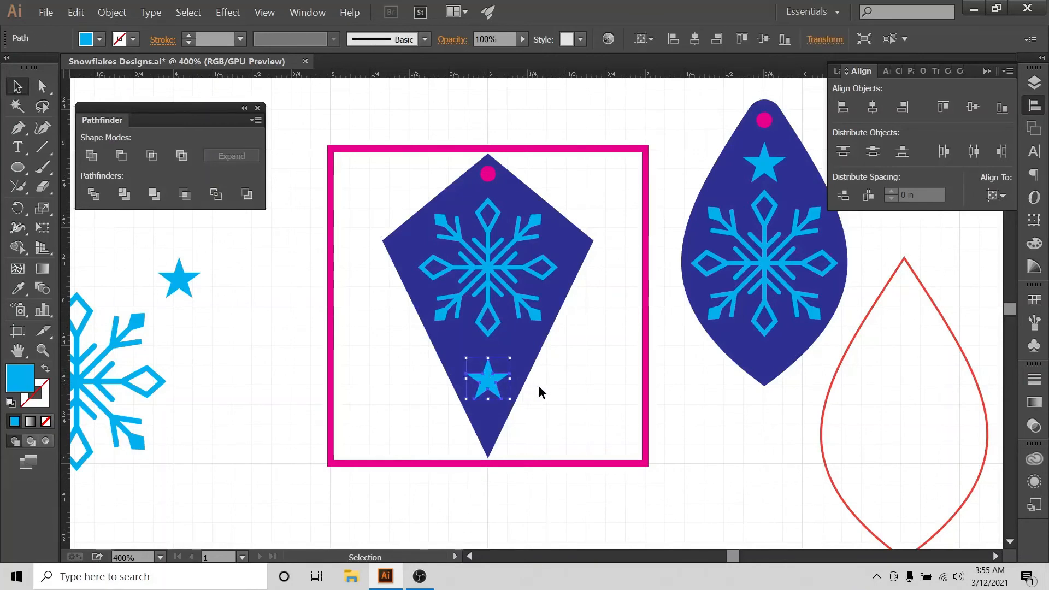
key(Up)
key(Up)
key(Up)
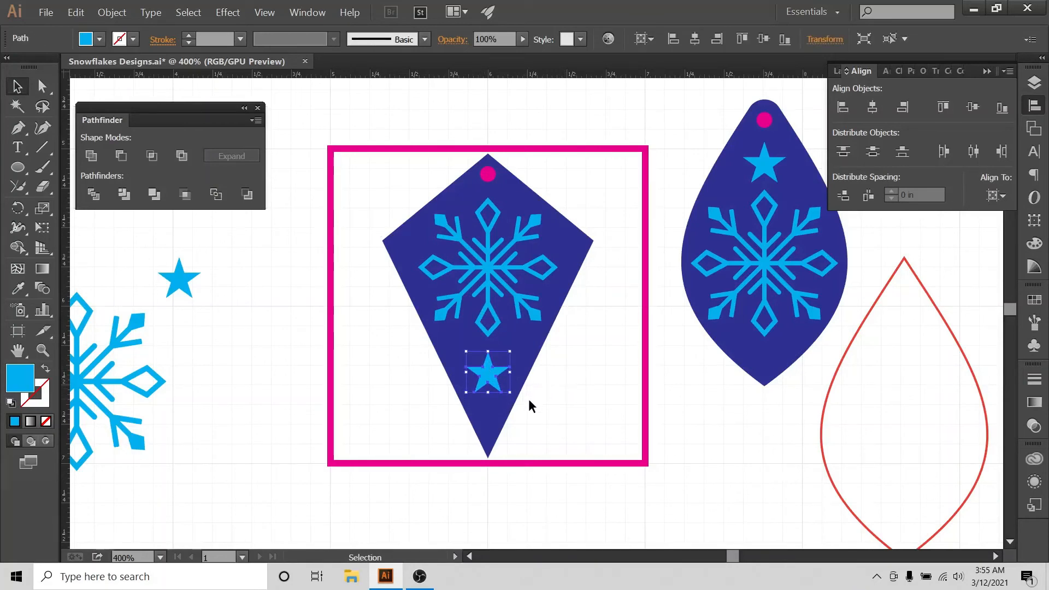
click(573, 392)
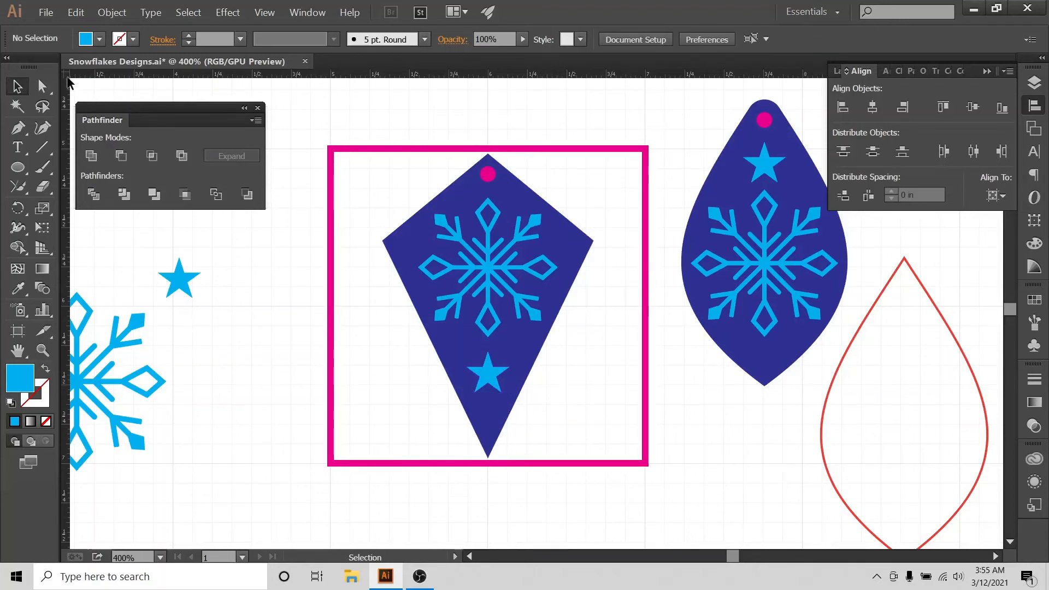
- Shorten the kite by nudging only its bottom anchor point straight up
key(a)
click(487, 460)
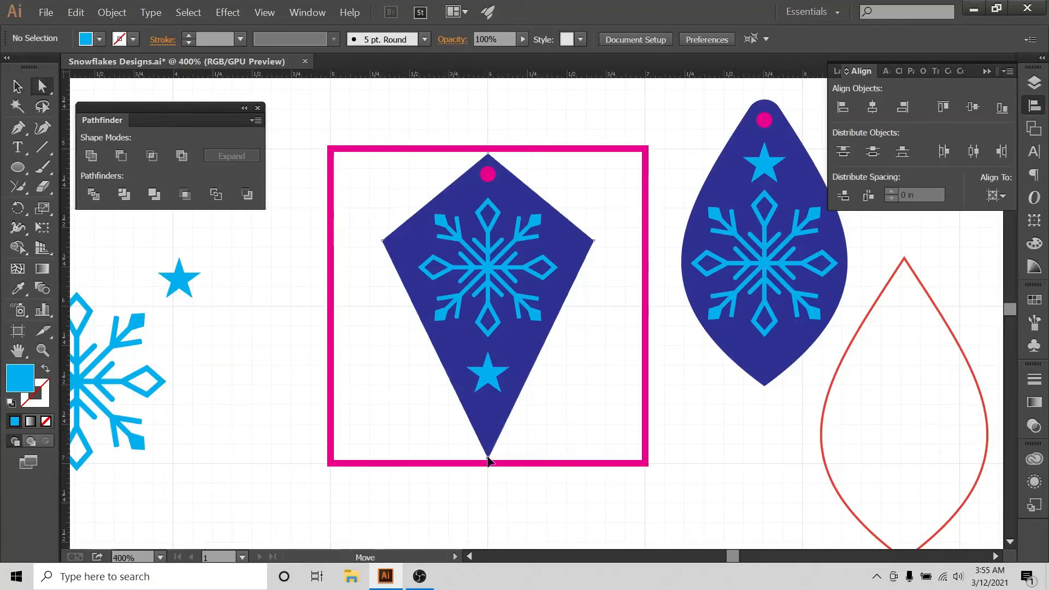
key(Up)
key(Up)
key(Up)
key(Up)
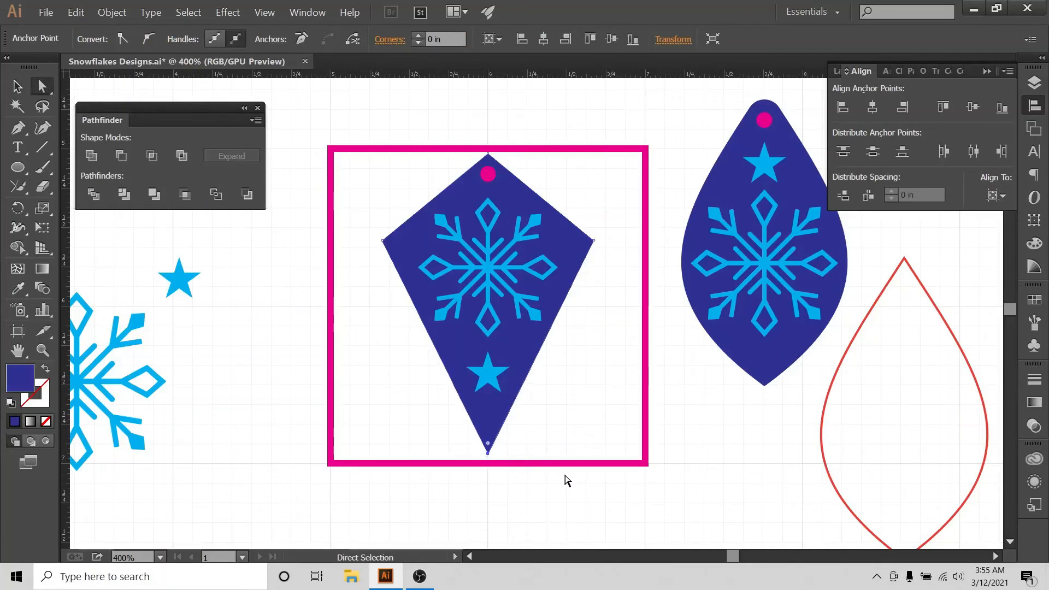
key(Up)
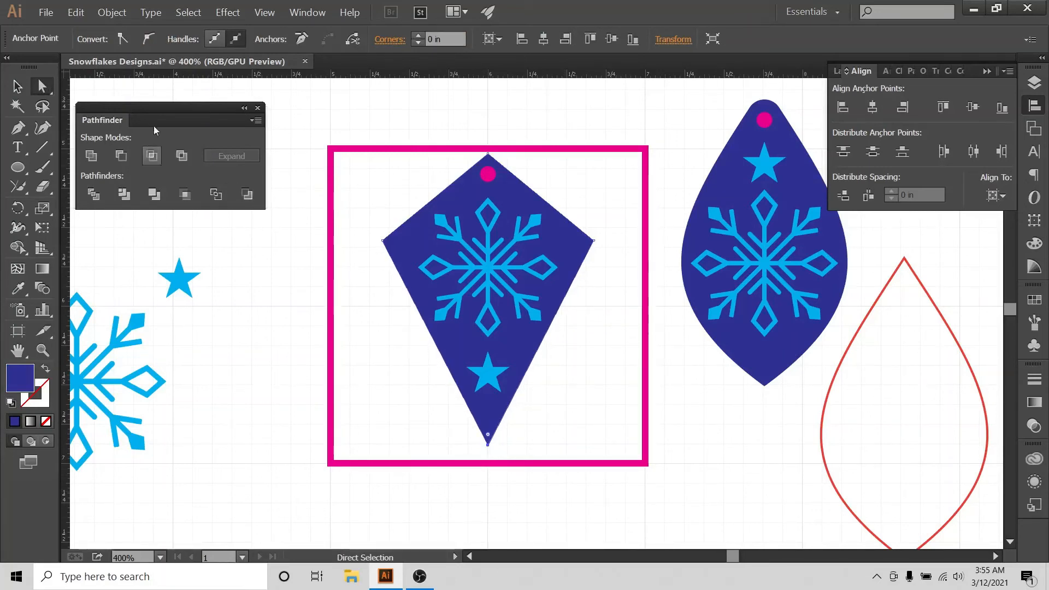
click(16, 87)
click(431, 137)
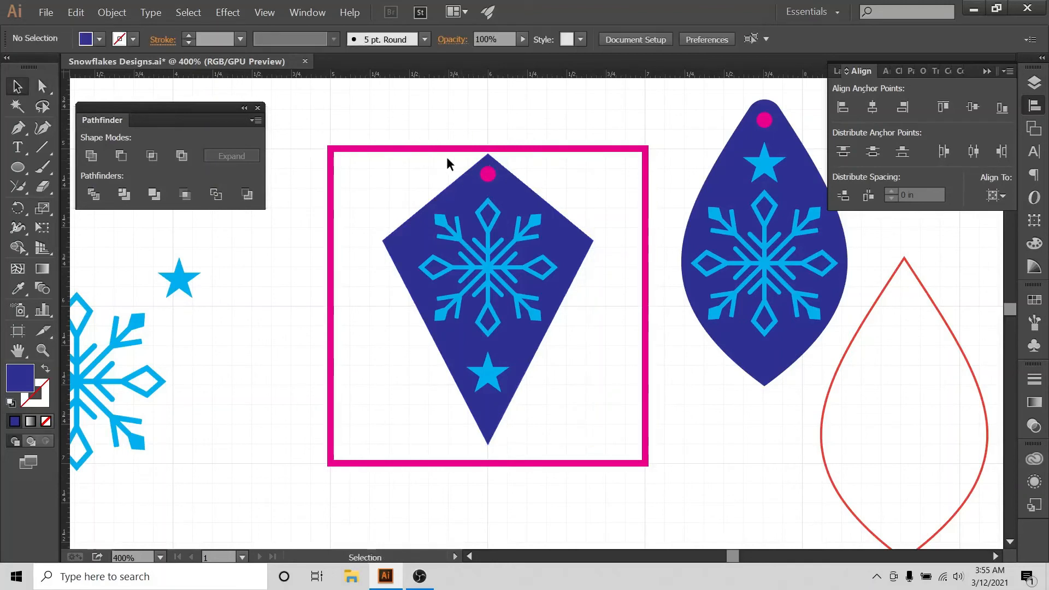
- Center the shortened kite with its circle, snowflake and star horizontally on the artboard again
drag(428, 149, 519, 498)
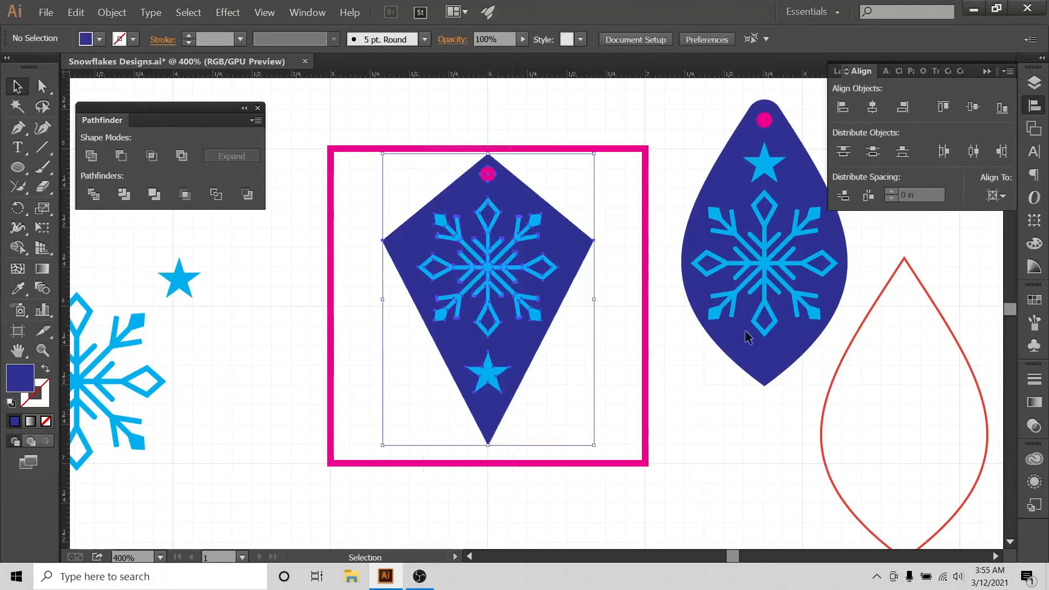
click(991, 197)
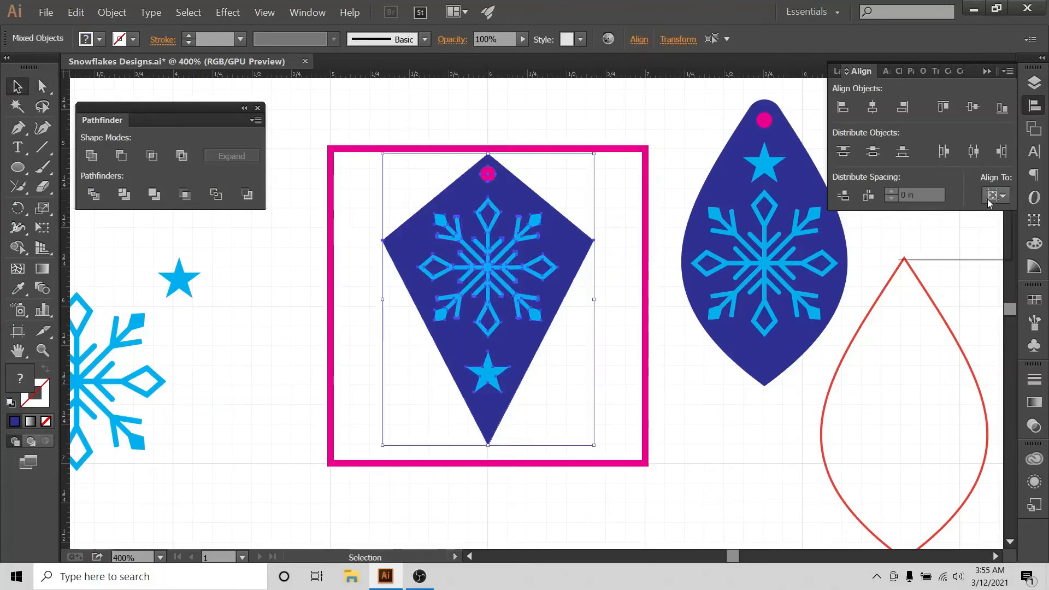
click(873, 108)
click(450, 114)
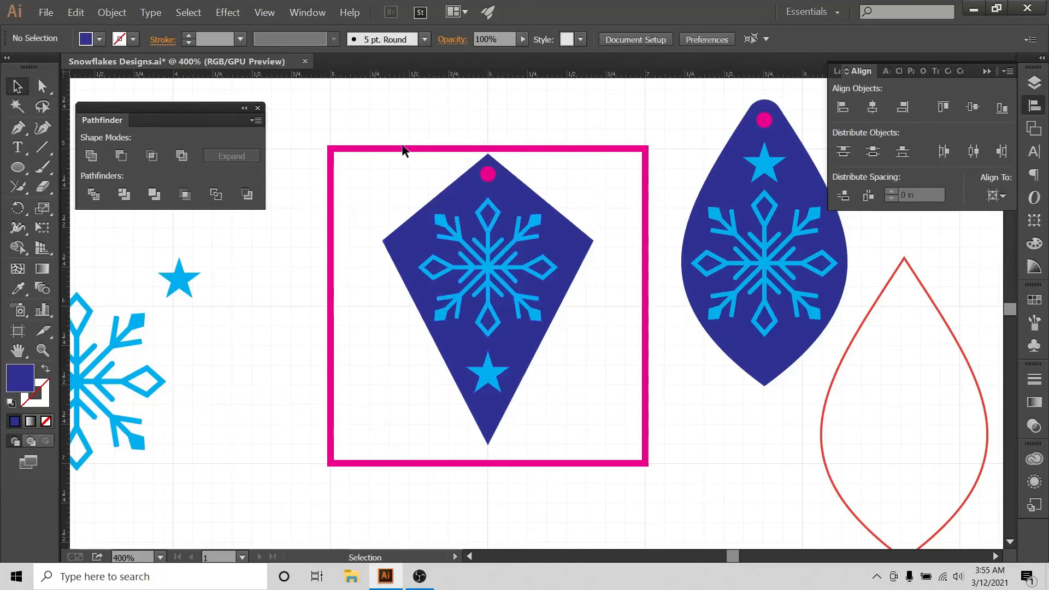
- Subtract the circle, snowflake and star from the kite with Minus Front, leaving them as cutouts
drag(451, 222, 587, 463)
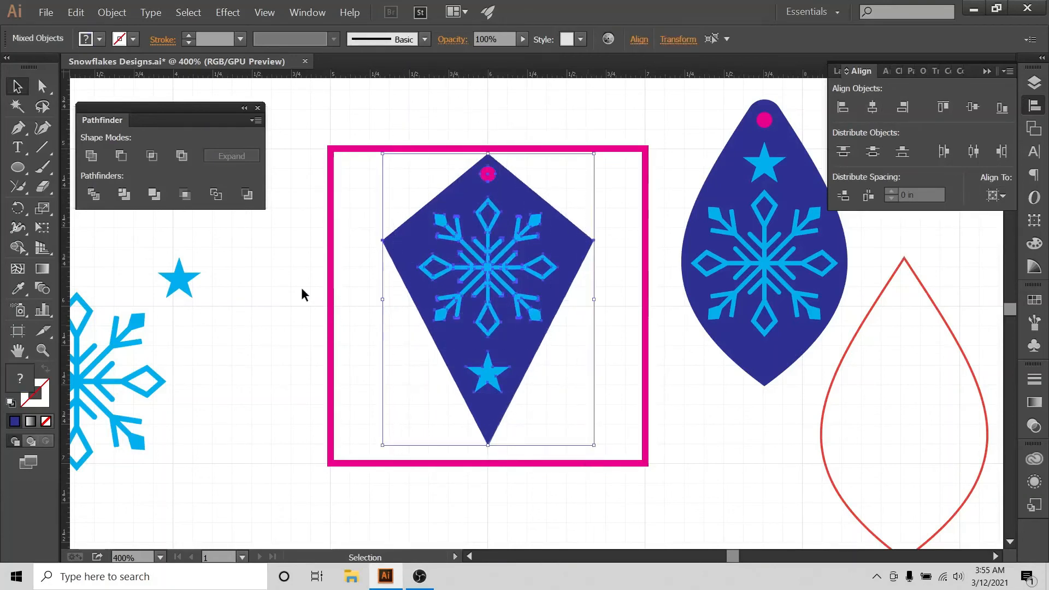
click(121, 157)
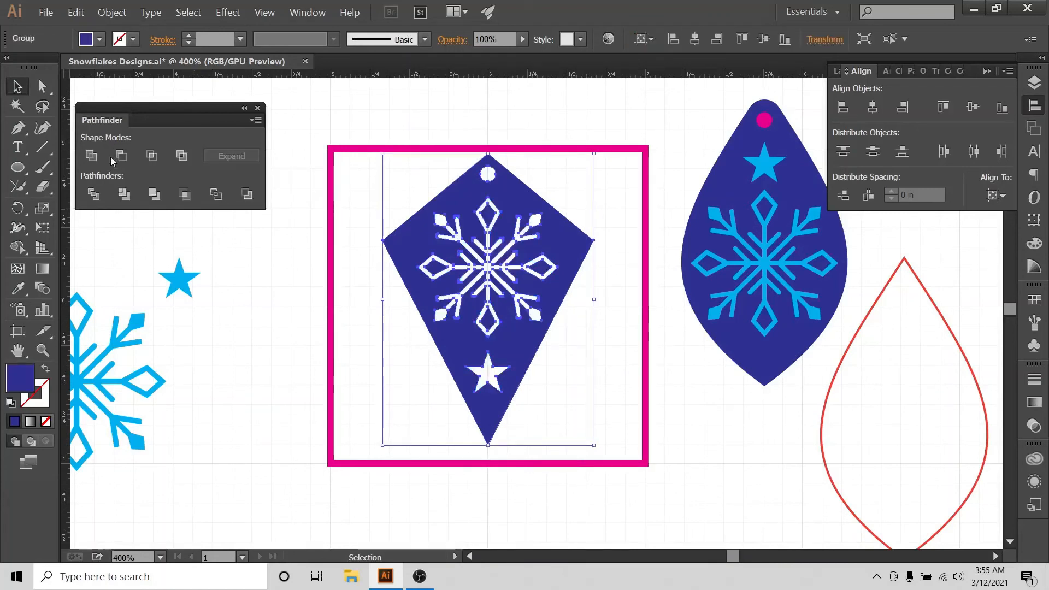
click(545, 129)
click(489, 219)
right_click(490, 217)
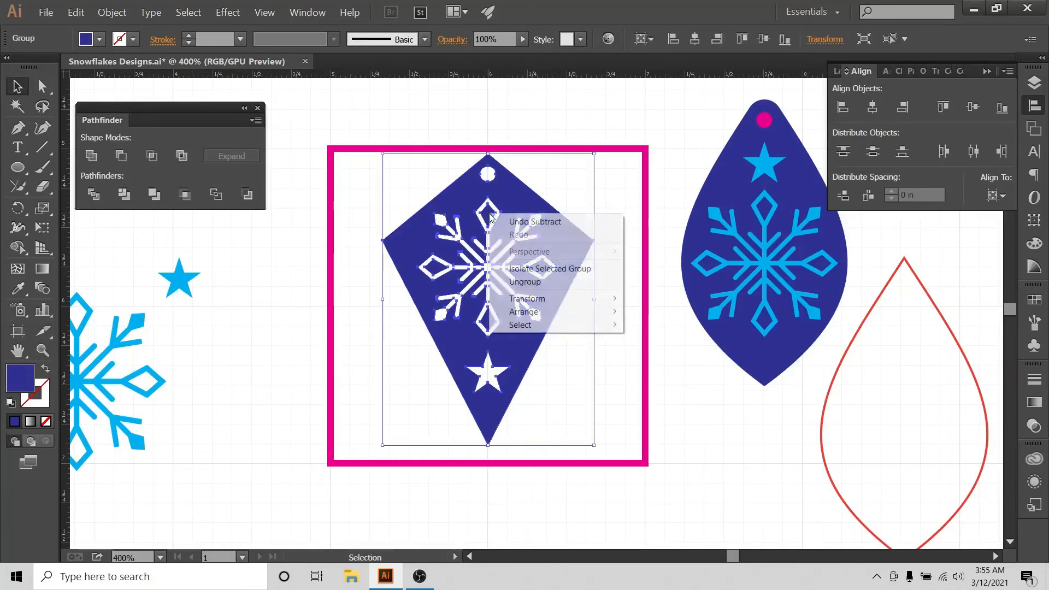
click(473, 80)
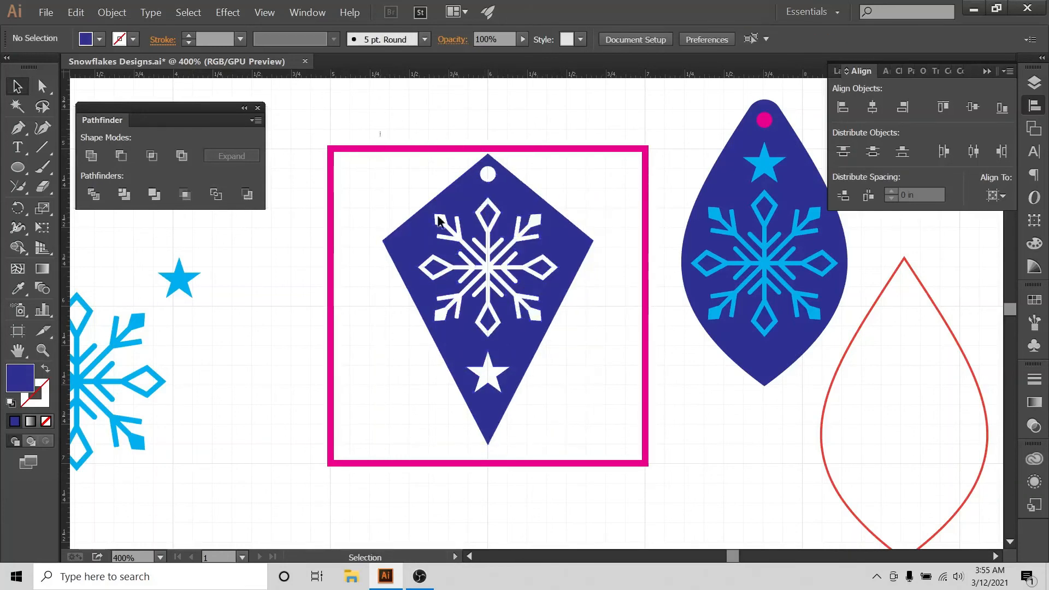
- Cut the punched kite from the working layer, and lock and hide that layer
drag(381, 137, 587, 457)
key(a)
key(Delete)
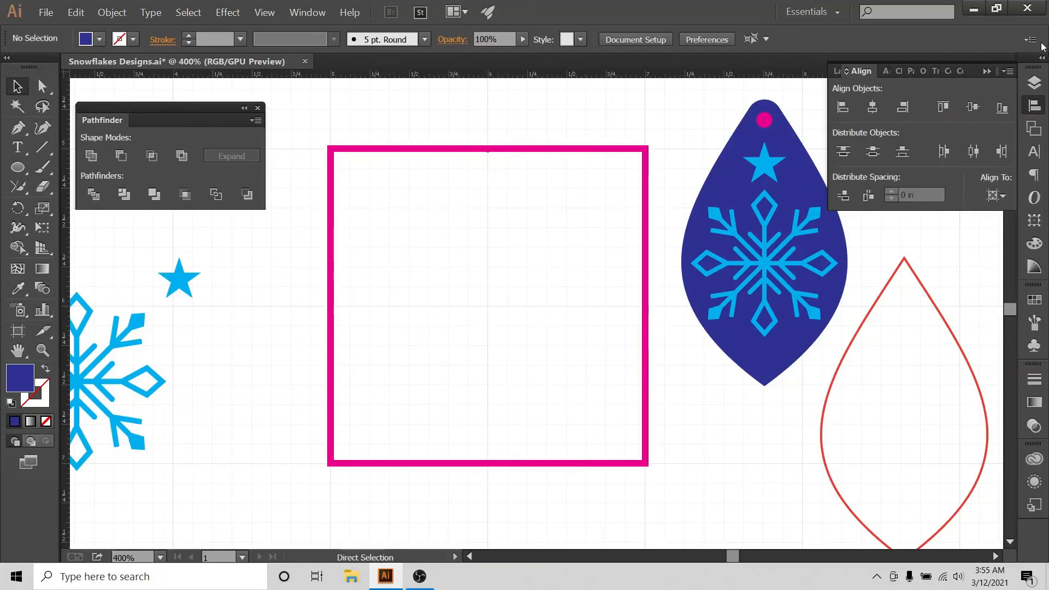
click(1035, 82)
click(870, 131)
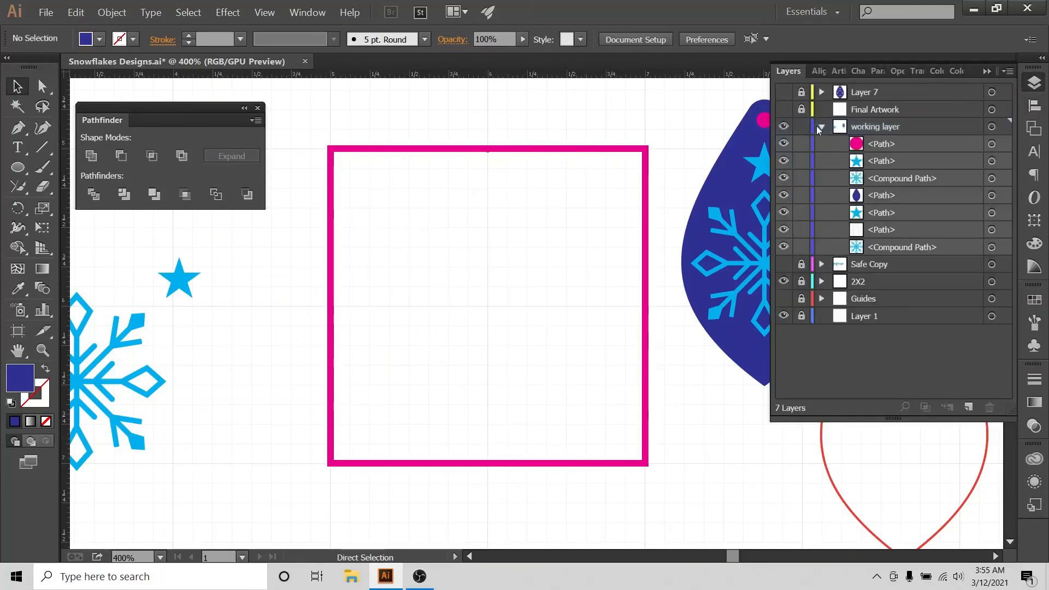
click(821, 127)
click(802, 127)
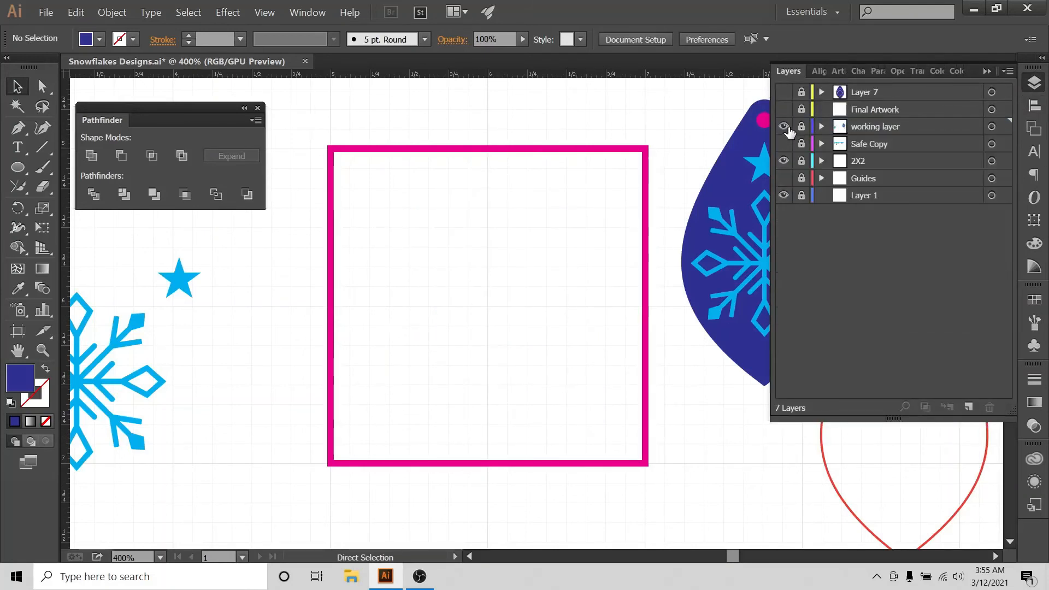
click(783, 127)
- Show and unlock the Final Artwork layer and paste the kite into it in place
click(784, 109)
click(802, 110)
click(862, 110)
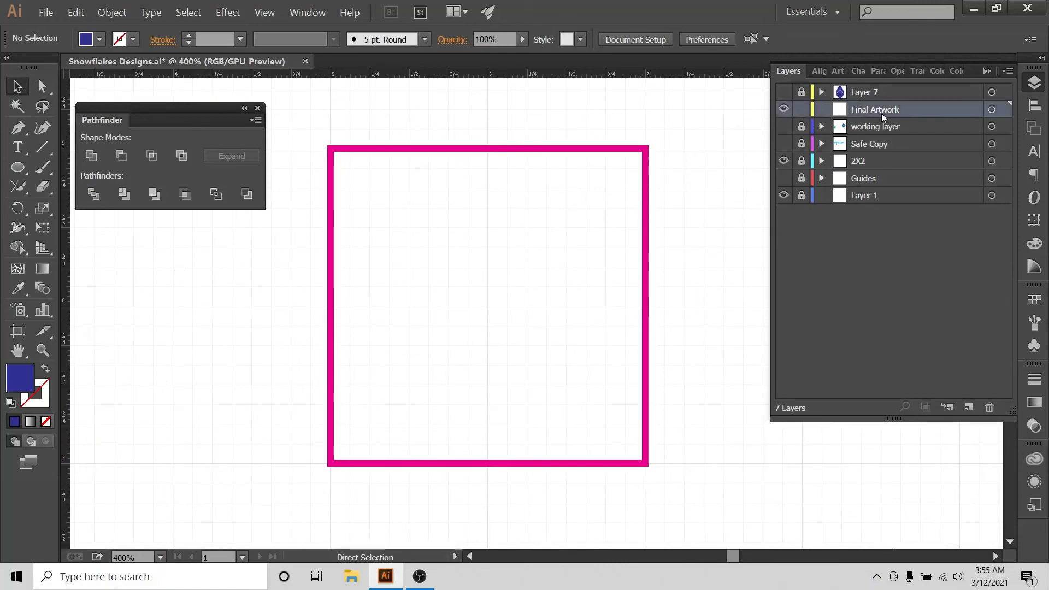
key(ctrl+f)
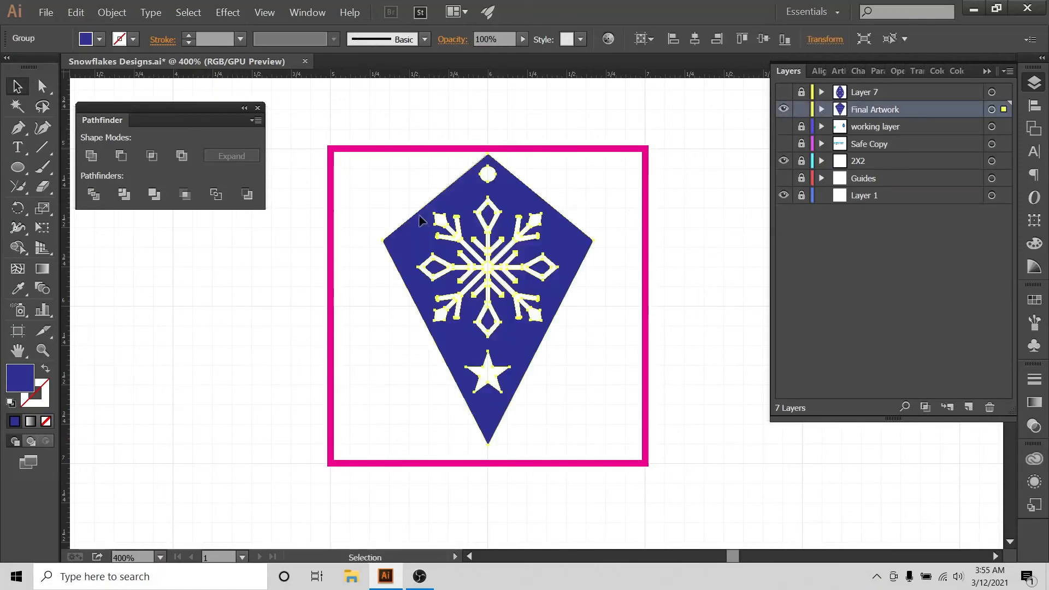
click(581, 175)
- Expand the Final Artwork layer's contents and ungroup the kite into its separate paths
click(821, 109)
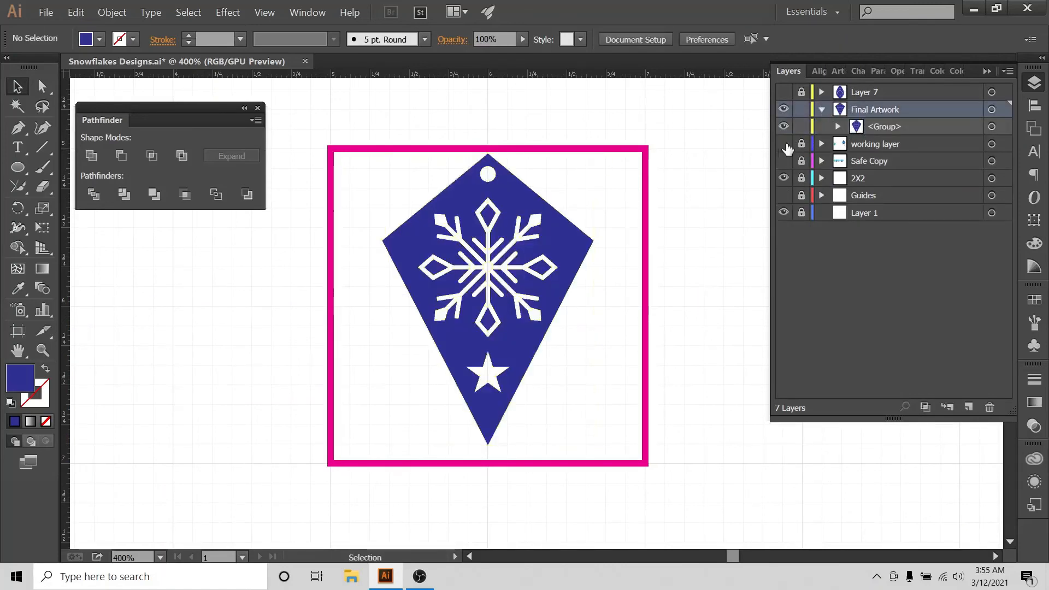
right_click(524, 209)
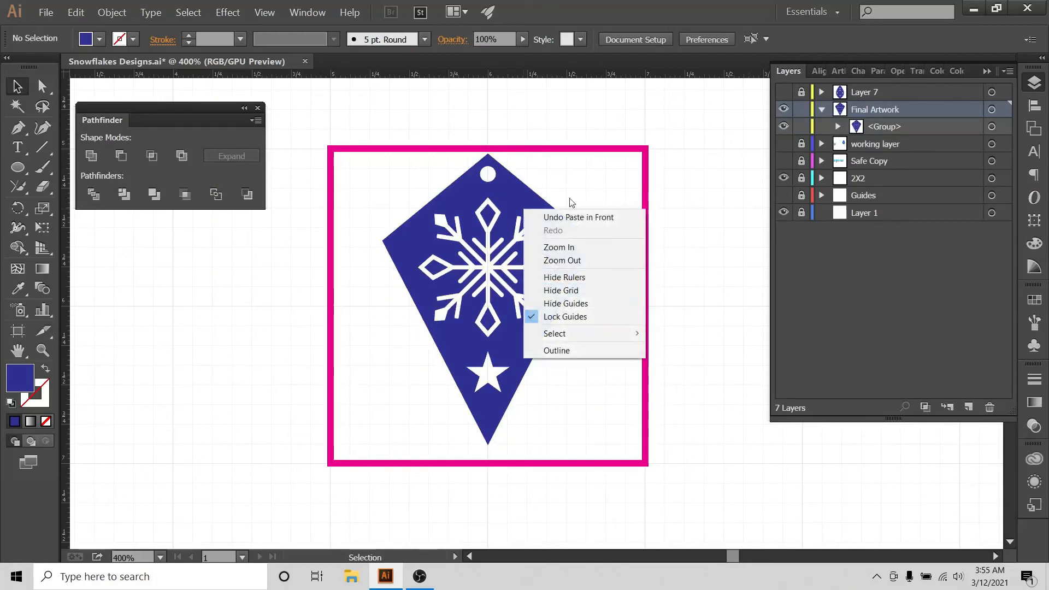
click(575, 173)
click(509, 195)
right_click(505, 195)
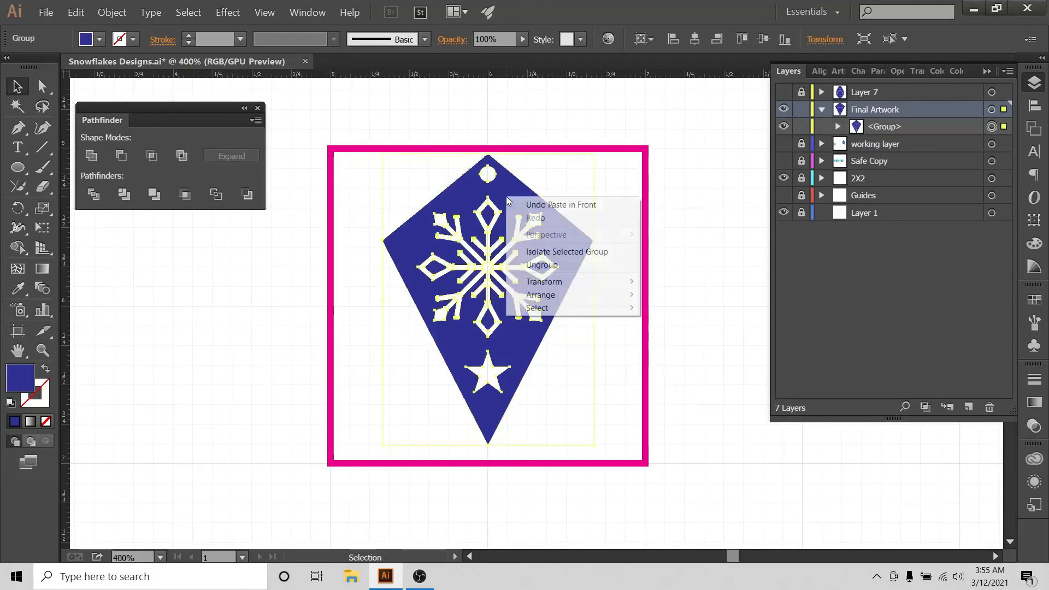
click(546, 265)
click(565, 124)
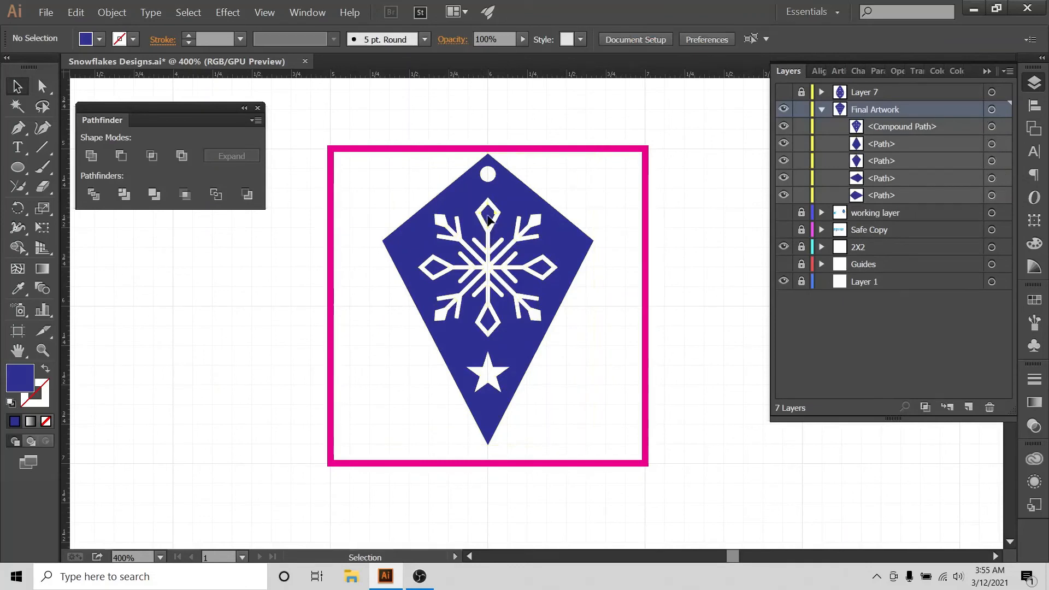
- Delete the four leftover diamond pieces inside the kite's snowflake cutout so its diamonds are fully open
click(488, 216)
key(Delete)
click(544, 269)
key(Delete)
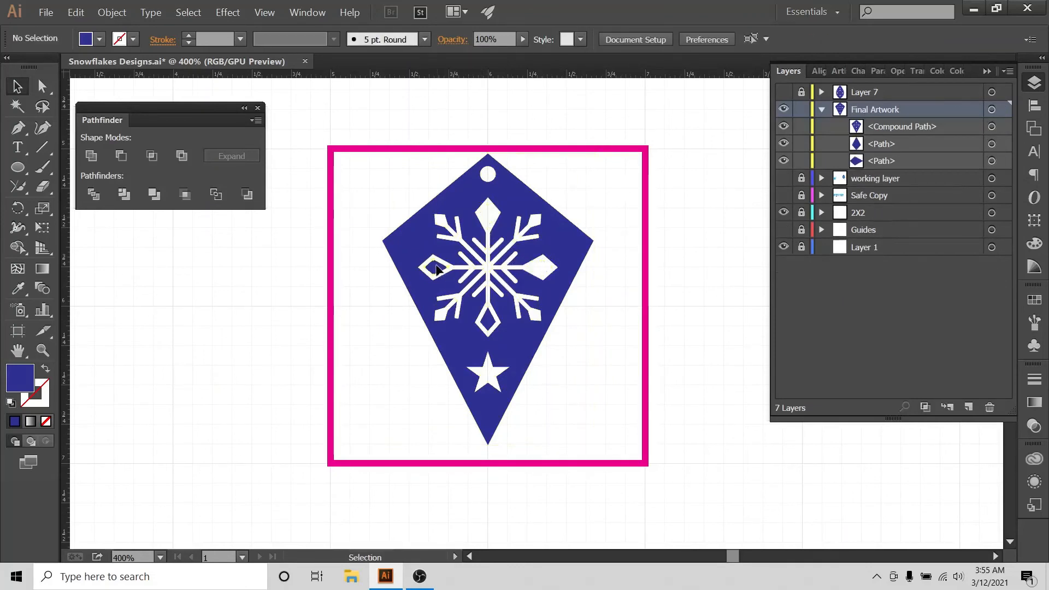
click(434, 269)
key(Delete)
key(Delete)
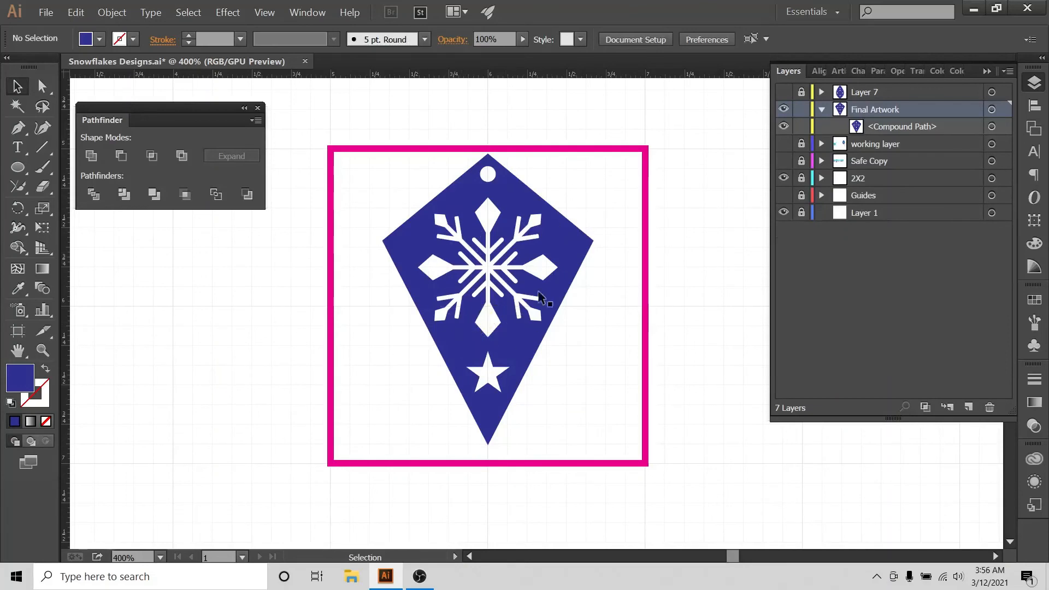
- Cut the cleaned kite from the Final Artwork layer, and lock and hide that layer
drag(575, 163, 434, 372)
key(ctrl+x)
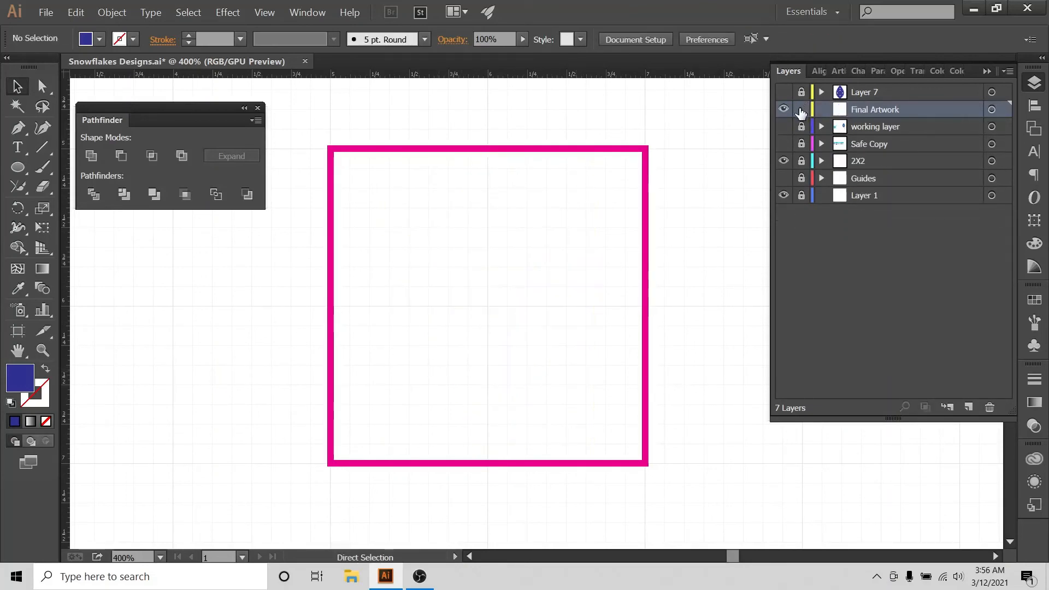
click(801, 110)
- Show and unlock Layer 7 and paste the kite into it
click(784, 92)
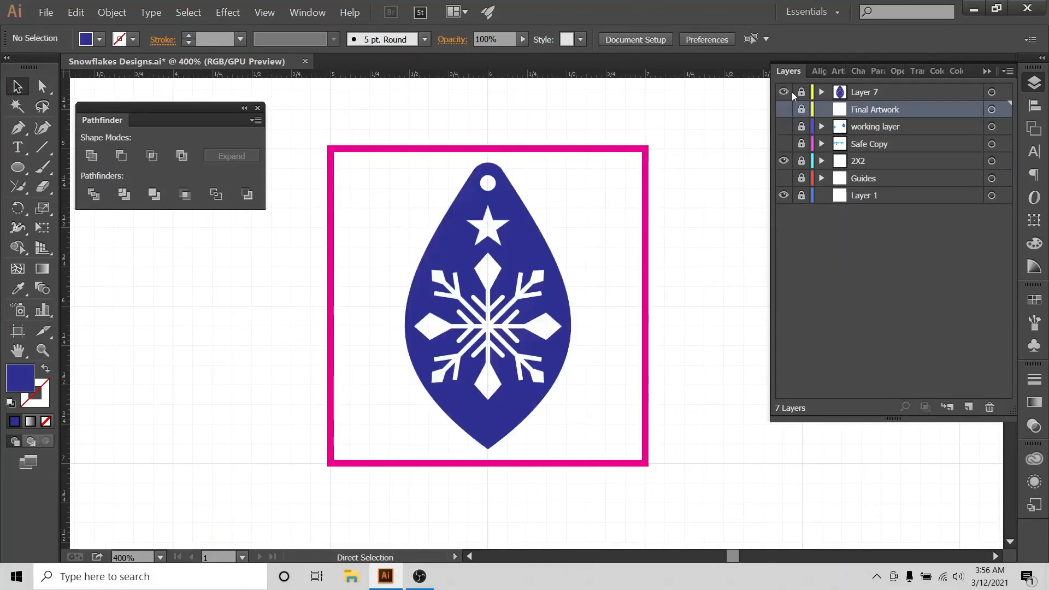
click(801, 92)
click(882, 97)
key(ctrl+minus)
key(ctrl+minus)
key(ctrl+minus)
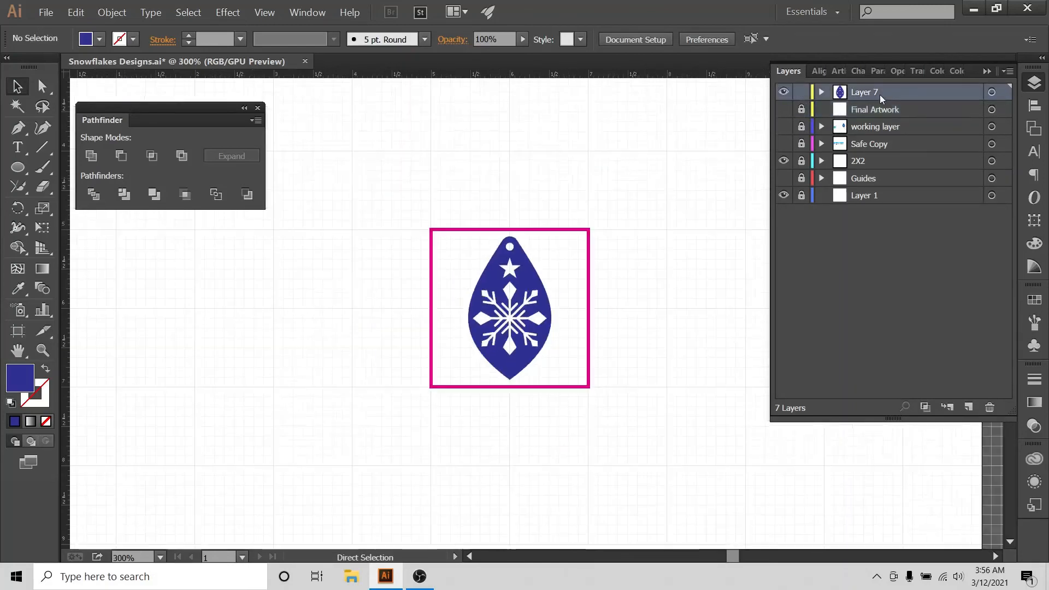
key(ctrl+v)
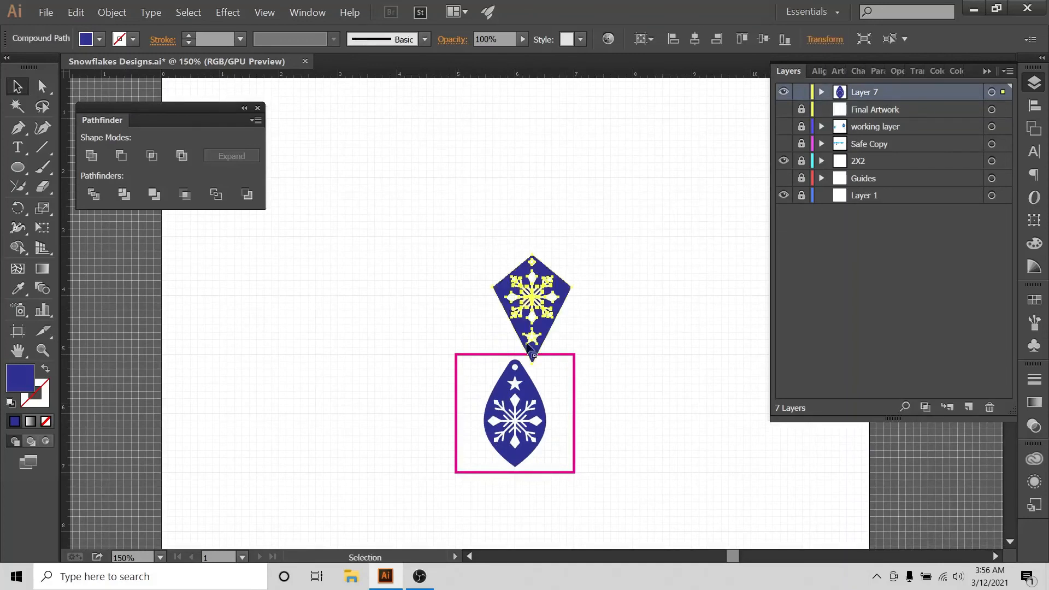
- Place the teardrop and kite earrings side by side near the artboard's upper-left corner, clear of the magenta square
drag(561, 295, 345, 167)
click(428, 225)
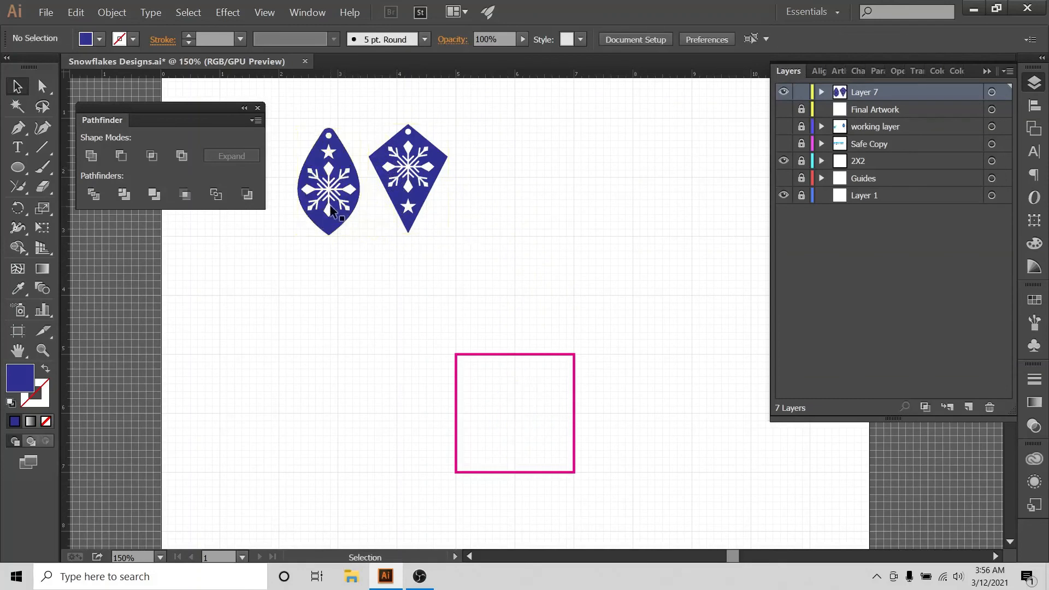
drag(298, 112, 363, 240)
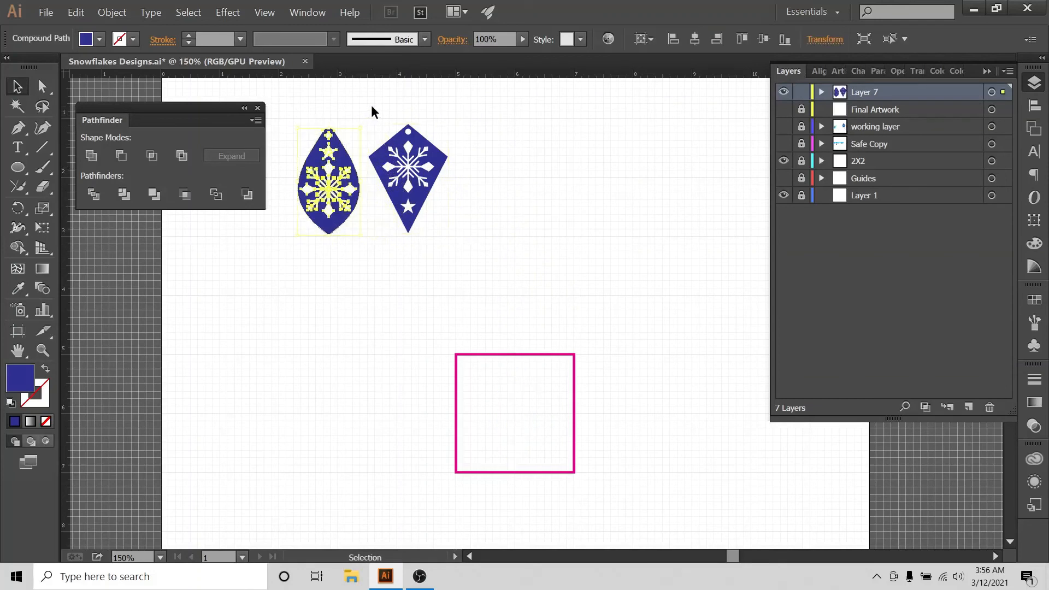
drag(373, 108, 471, 214)
click(471, 212)
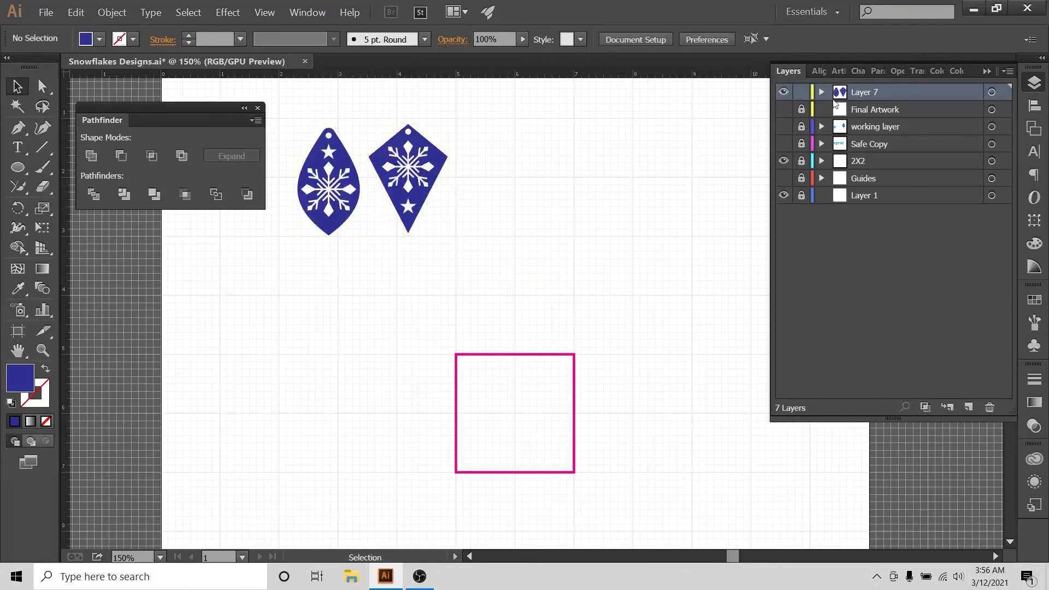
- Lock and hide Layer 7, and show the working layer
click(802, 92)
click(783, 92)
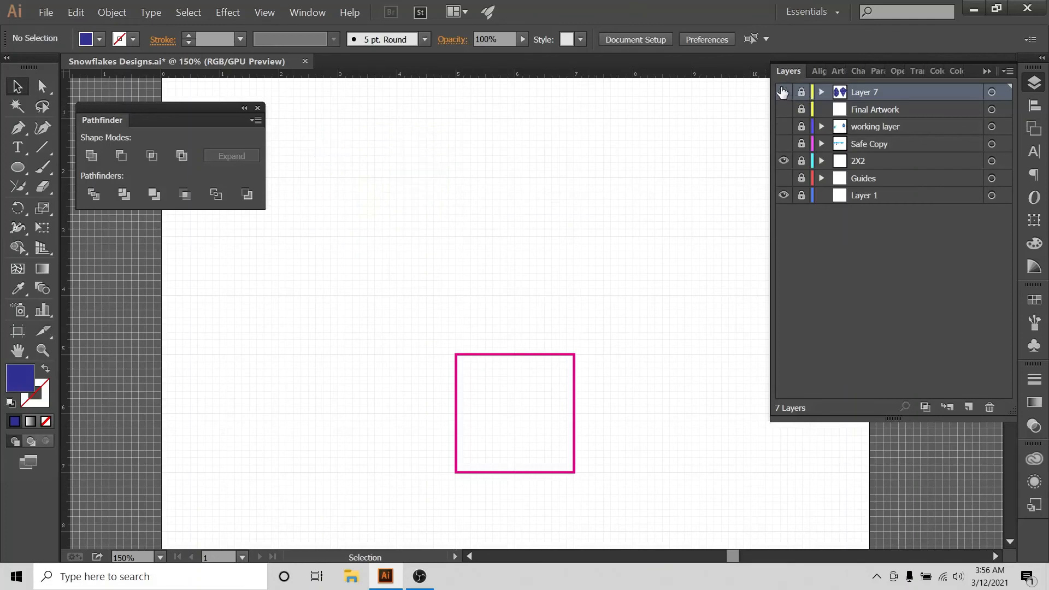
click(785, 127)
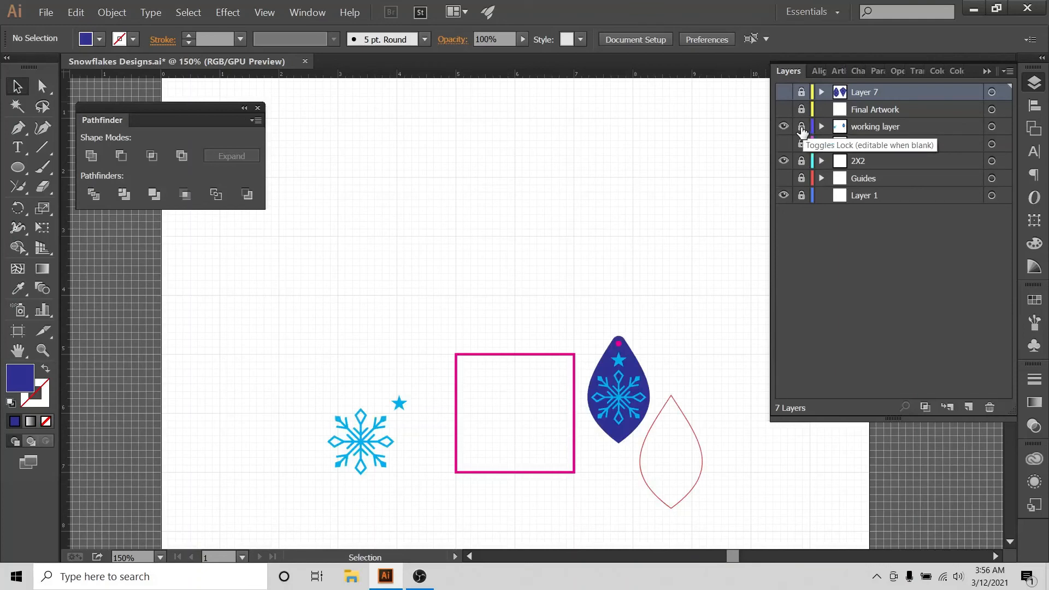
- Unlock the working layer and draw a dark blue circle from the centre of the magenta square, filling most of it
key(ctrl+equal)
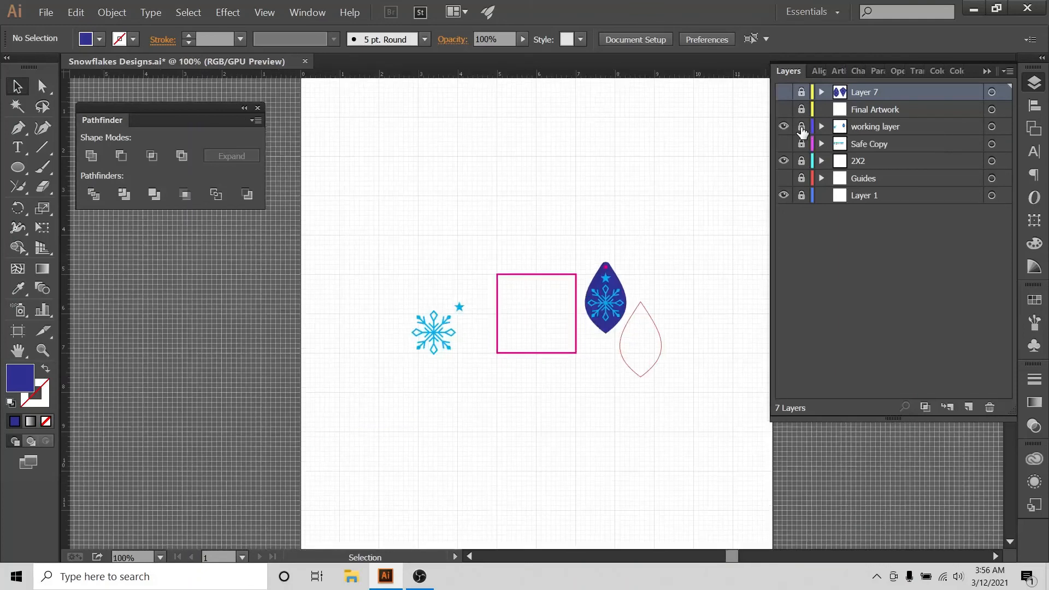
key(ctrl+equal)
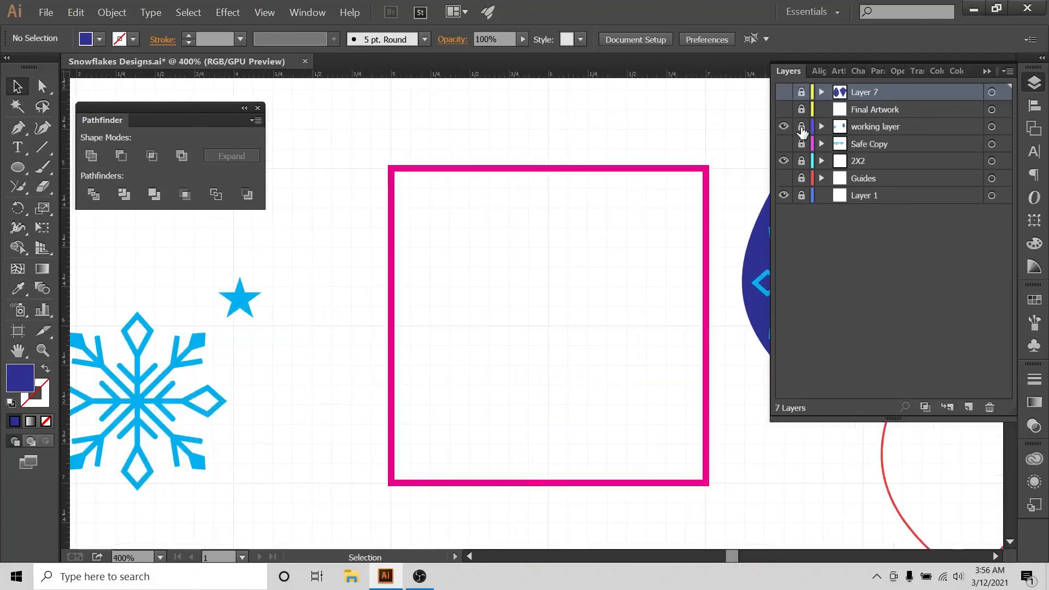
key(ctrl+minus)
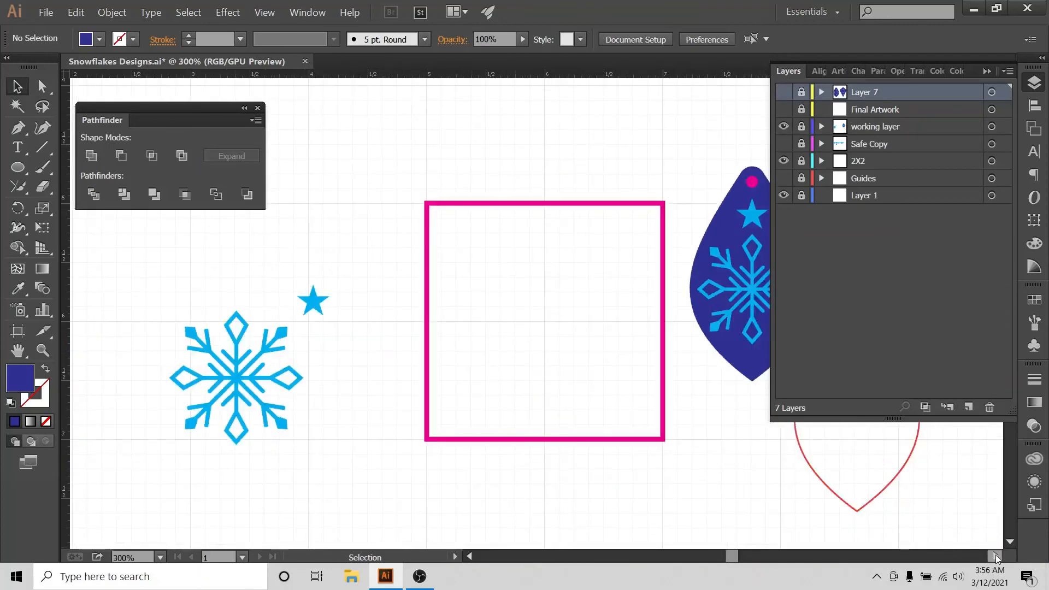
scroll(599, 549, right, 4)
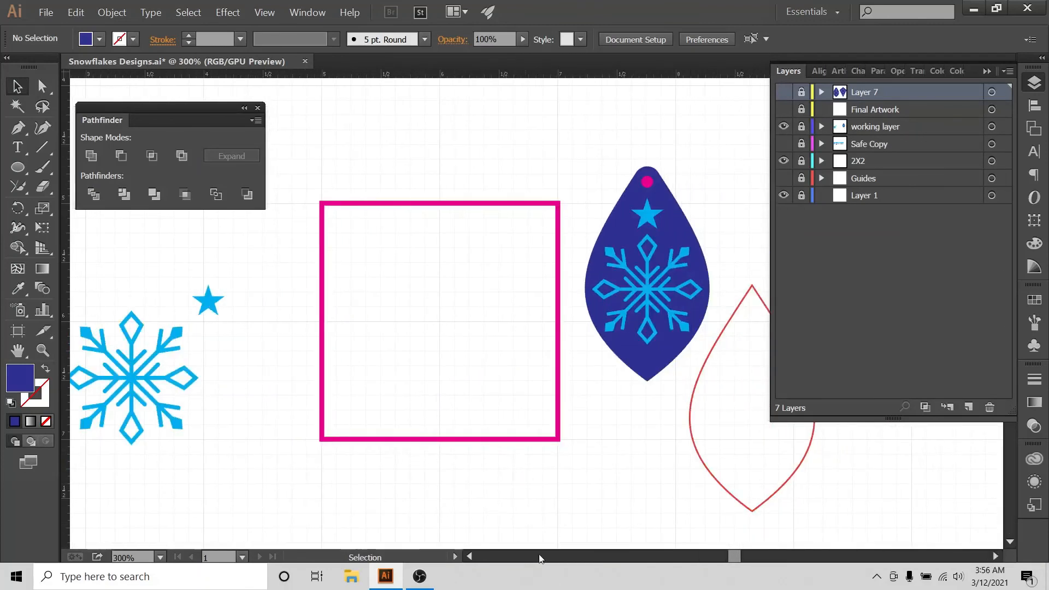
click(470, 557)
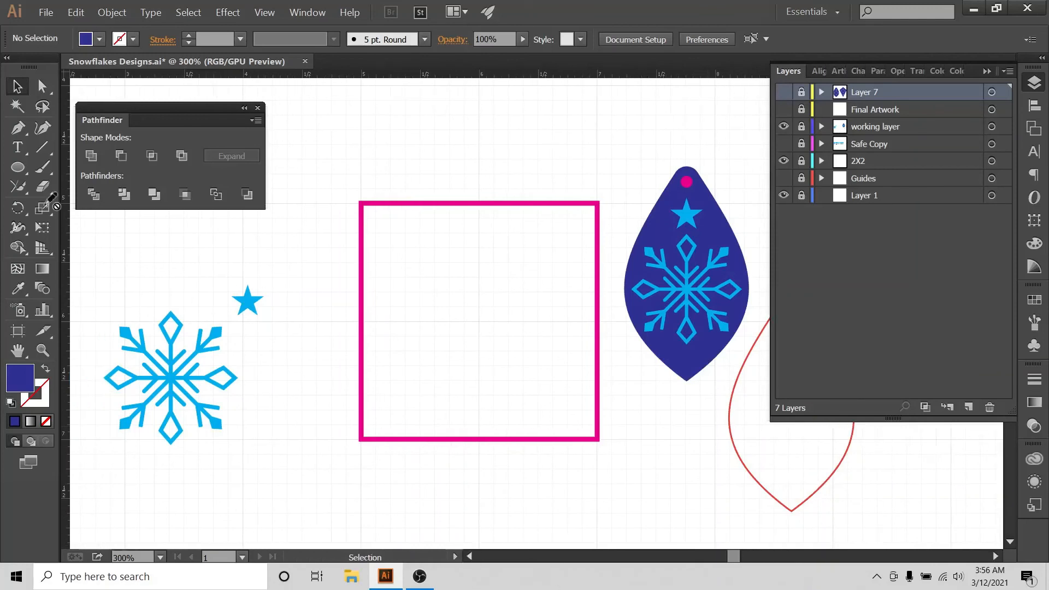
click(17, 166)
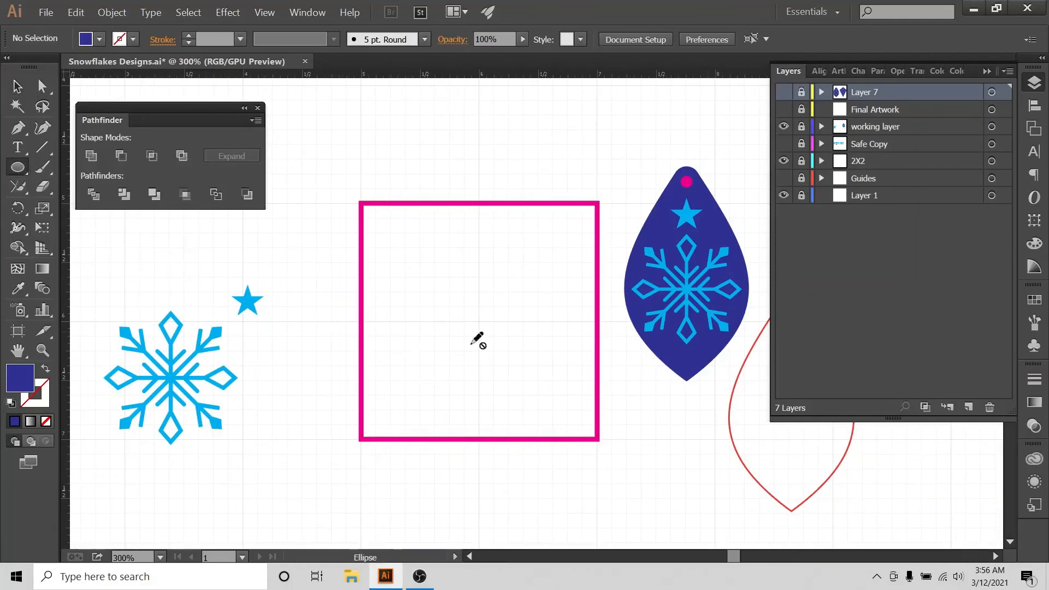
click(801, 126)
click(923, 131)
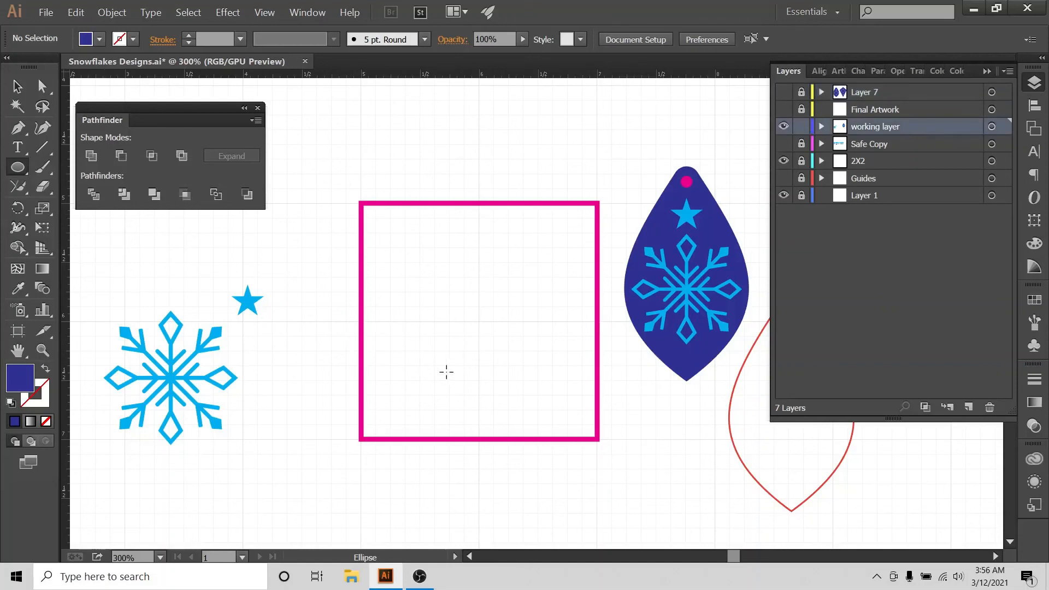
drag(480, 321, 574, 415)
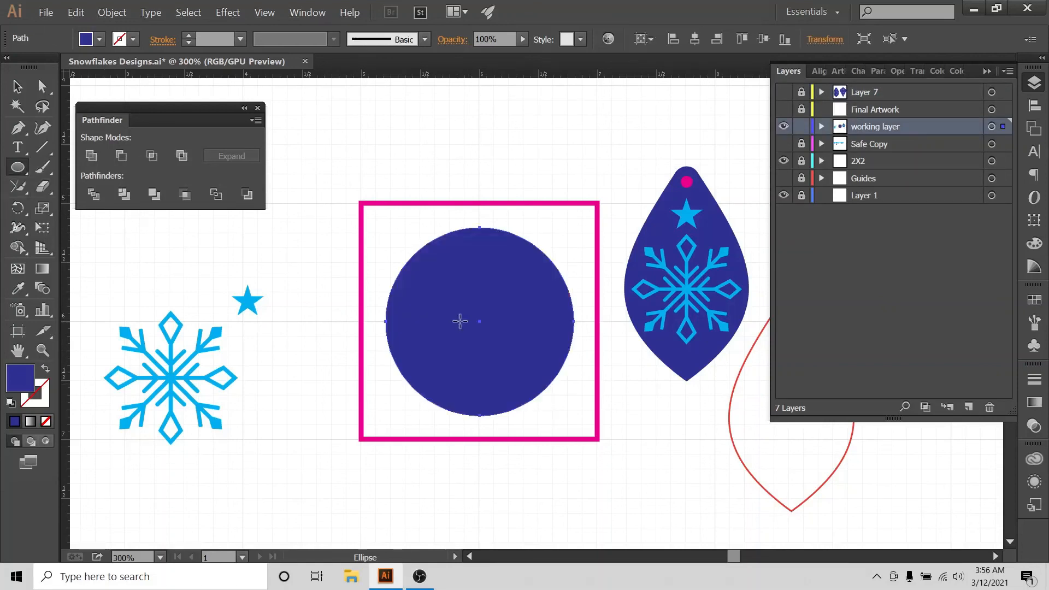
- Enlarge the blue circle slightly about its centre, keeping it inside the magenta square
click(17, 86)
click(569, 172)
click(490, 280)
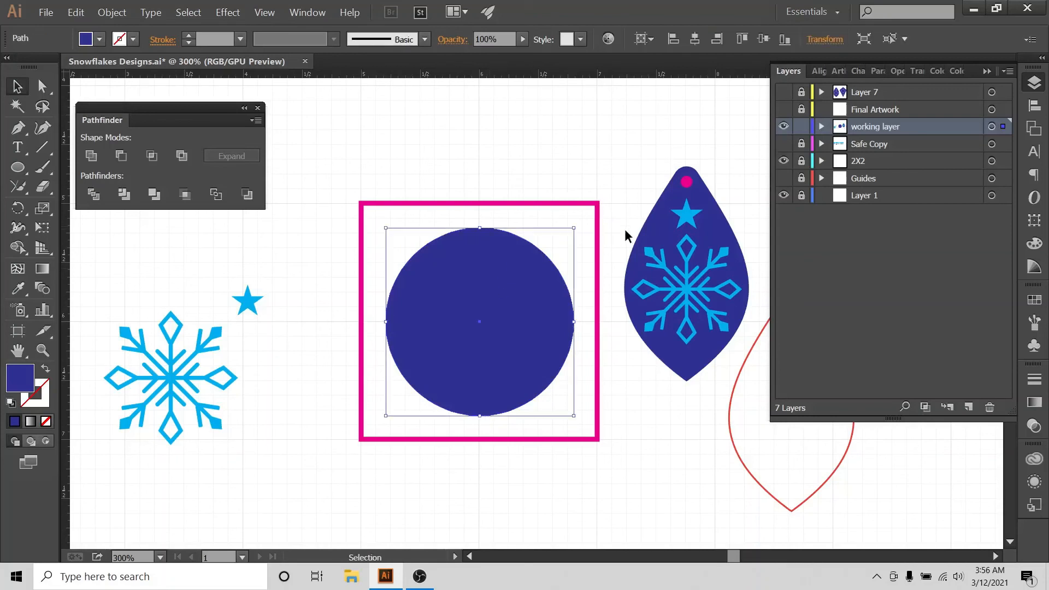
drag(574, 228, 580, 218)
click(518, 131)
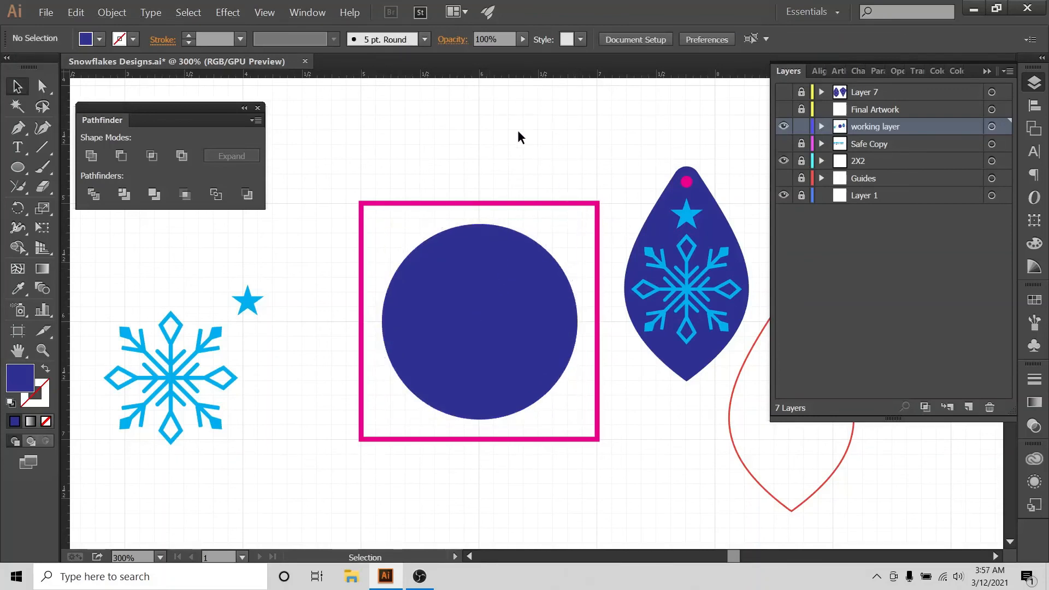
- Copy the teardrop's magenta hole, star and snowflake onto the upper middle of the blue circle, with the hole near its top edge
click(686, 183)
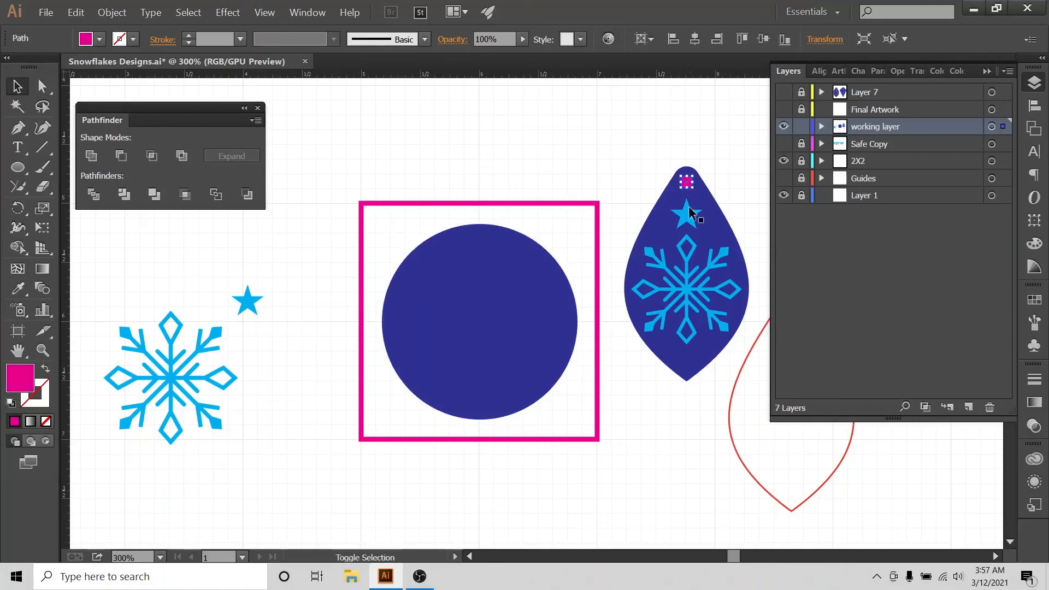
shift+click(688, 216)
shift+click(688, 269)
shift+click(688, 271)
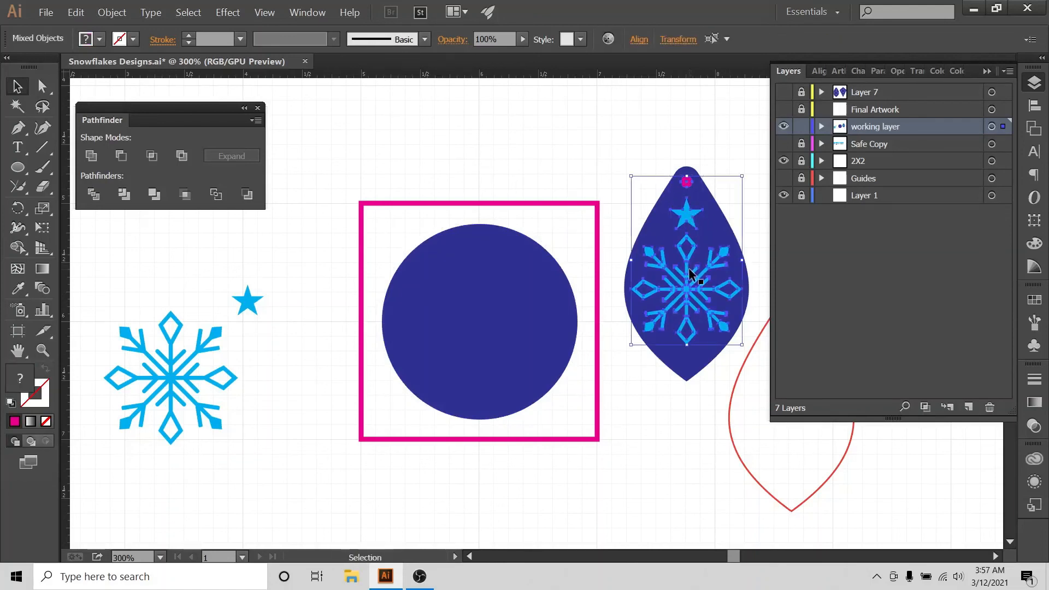
key(a)
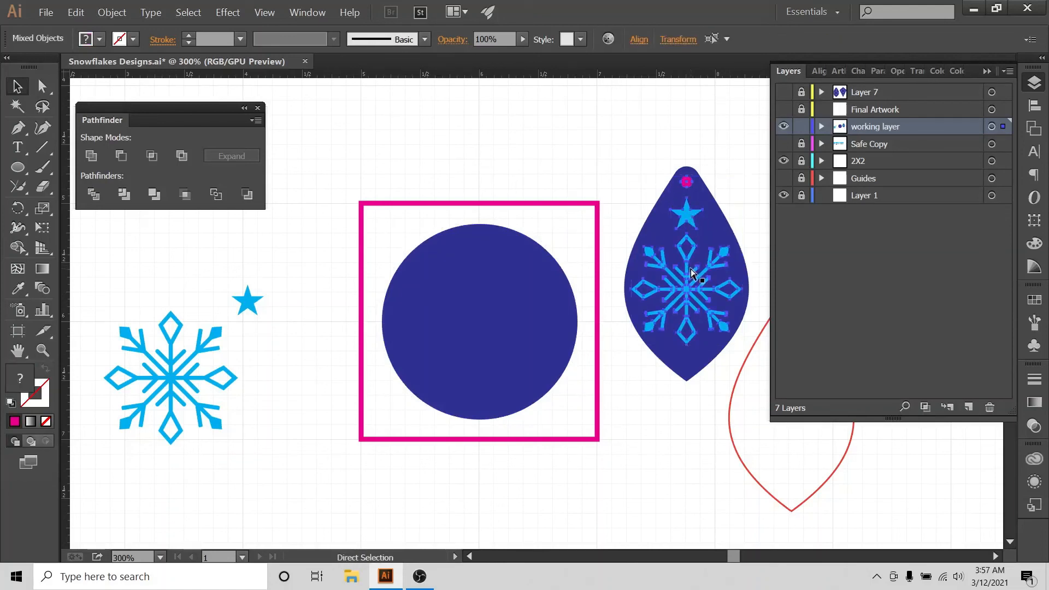
alt+drag(692, 273, 482, 330)
click(540, 185)
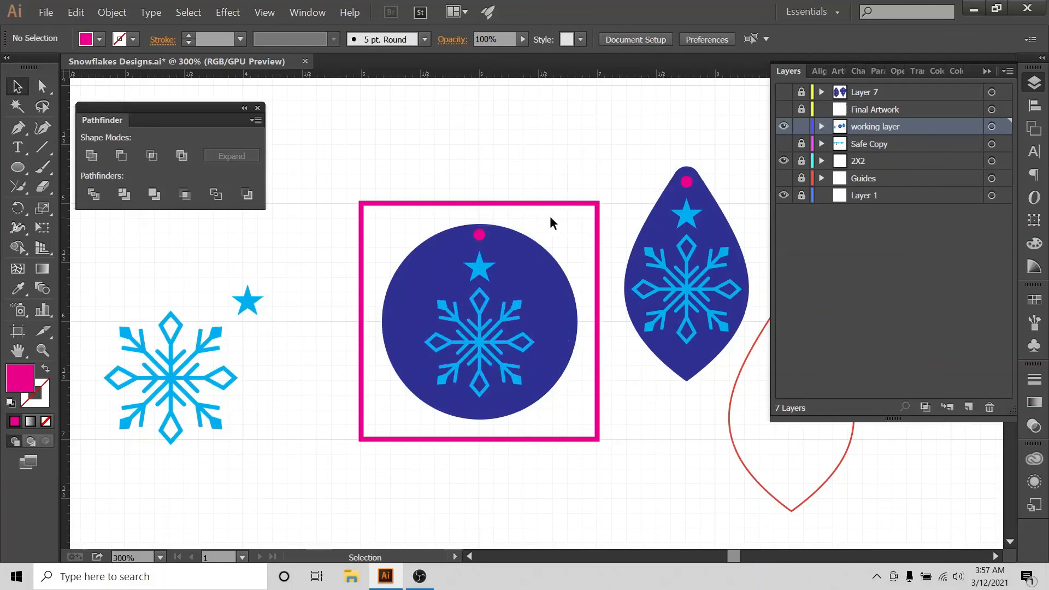
- Centre the circle, hole, star and snowflake horizontally, aligned to the artboard
drag(482, 261, 400, 493)
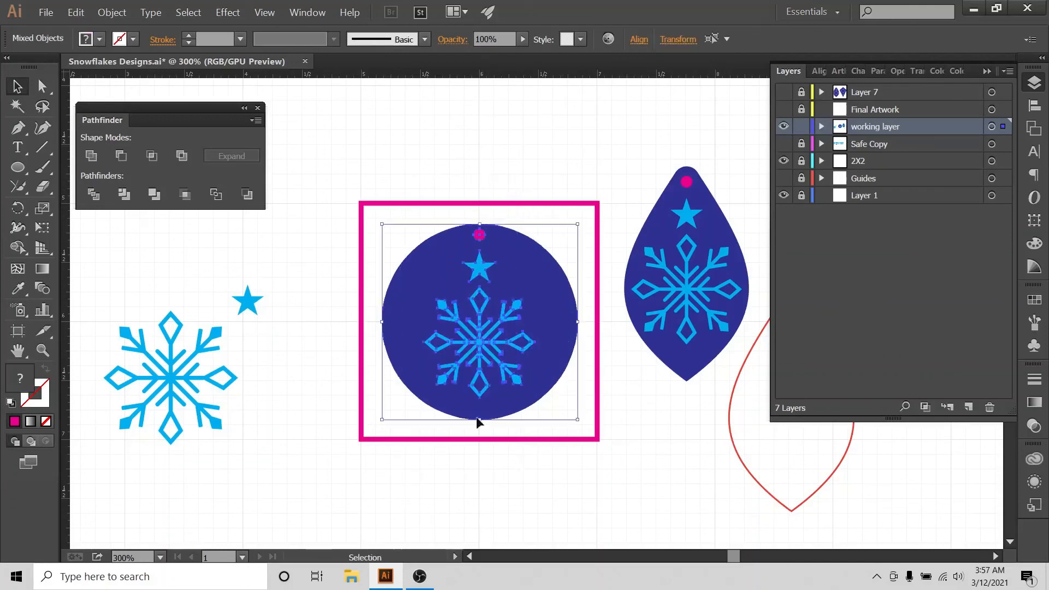
click(1035, 105)
click(996, 205)
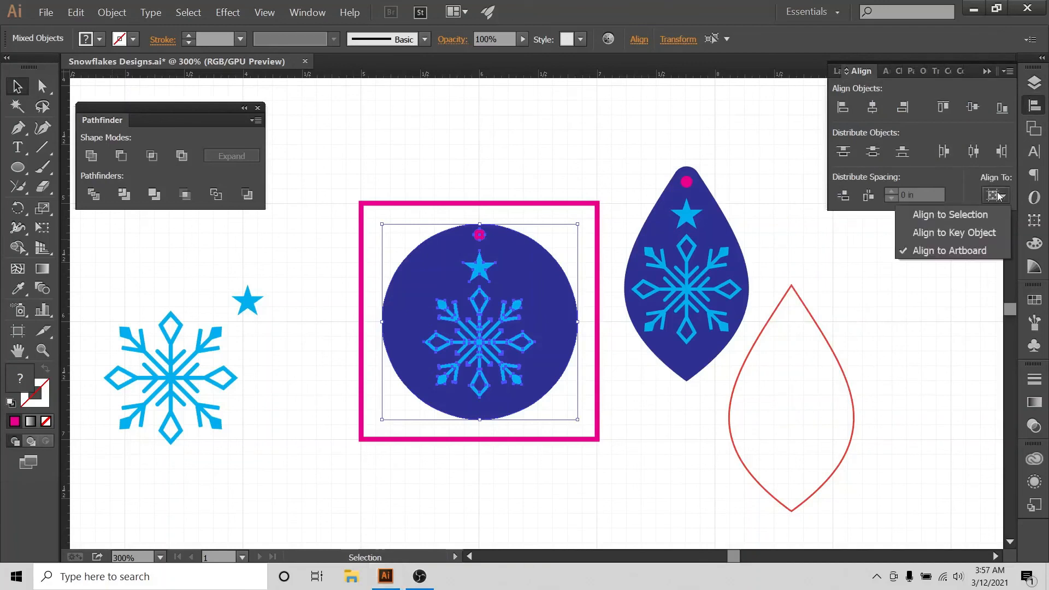
click(876, 112)
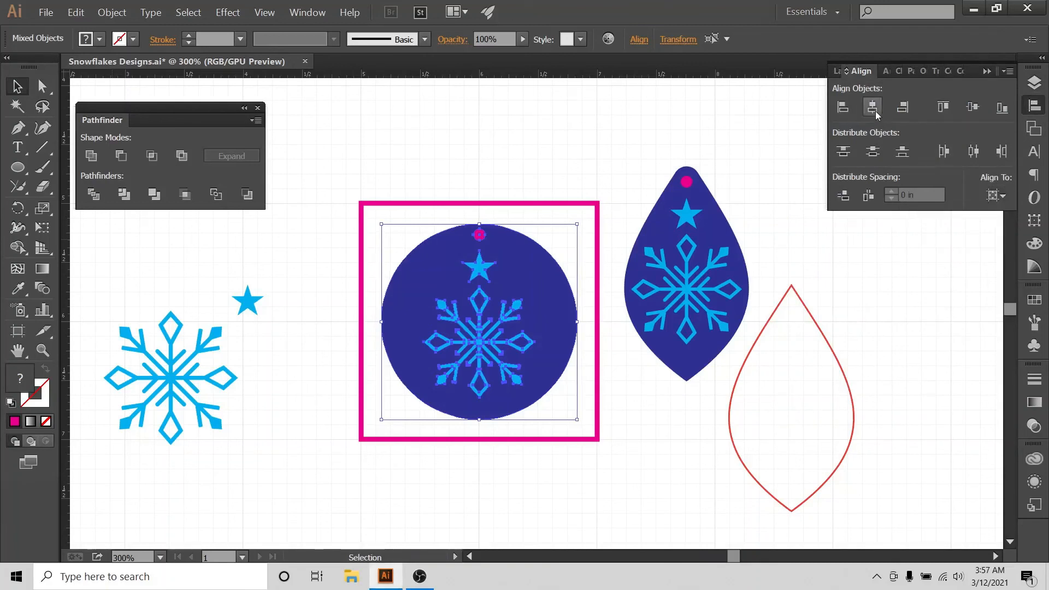
click(464, 181)
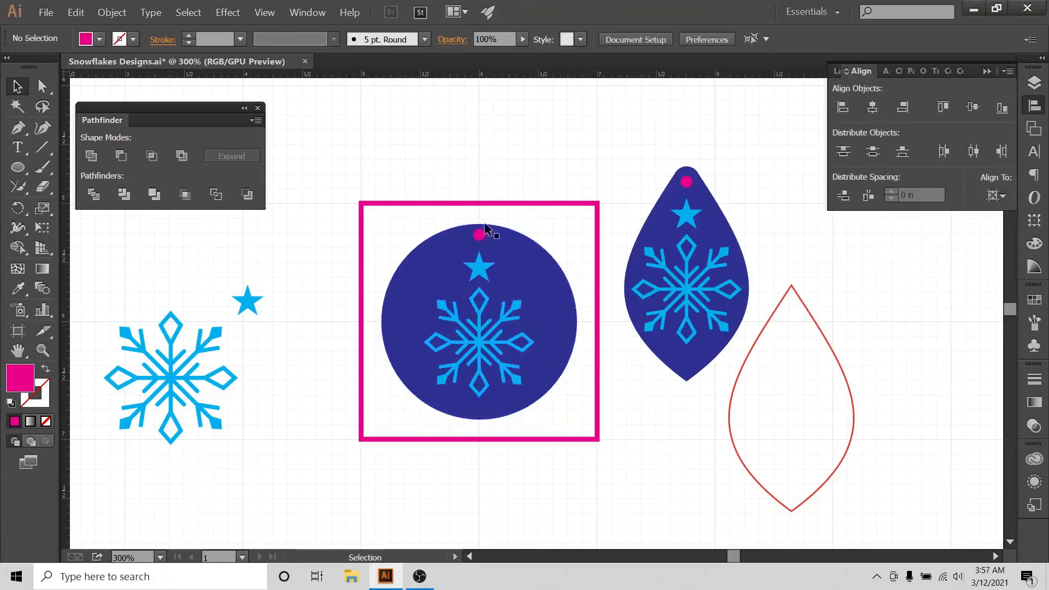
- Enlarge the snowflake on the circle slightly about its centre and nudge it down away from the star
click(488, 304)
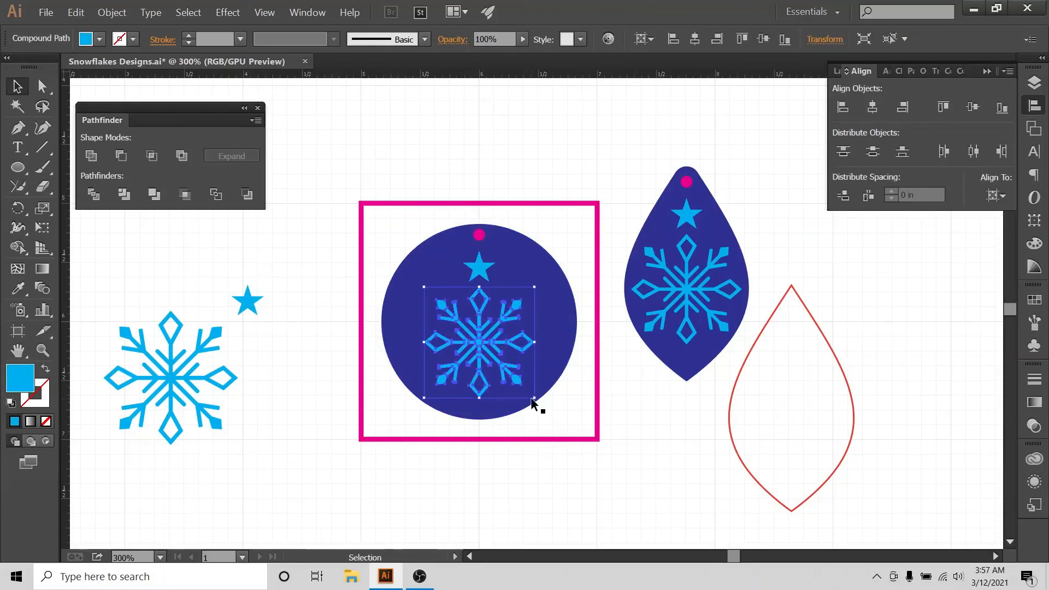
drag(534, 400, 541, 407)
key(Down)
key(Down)
key(Down)
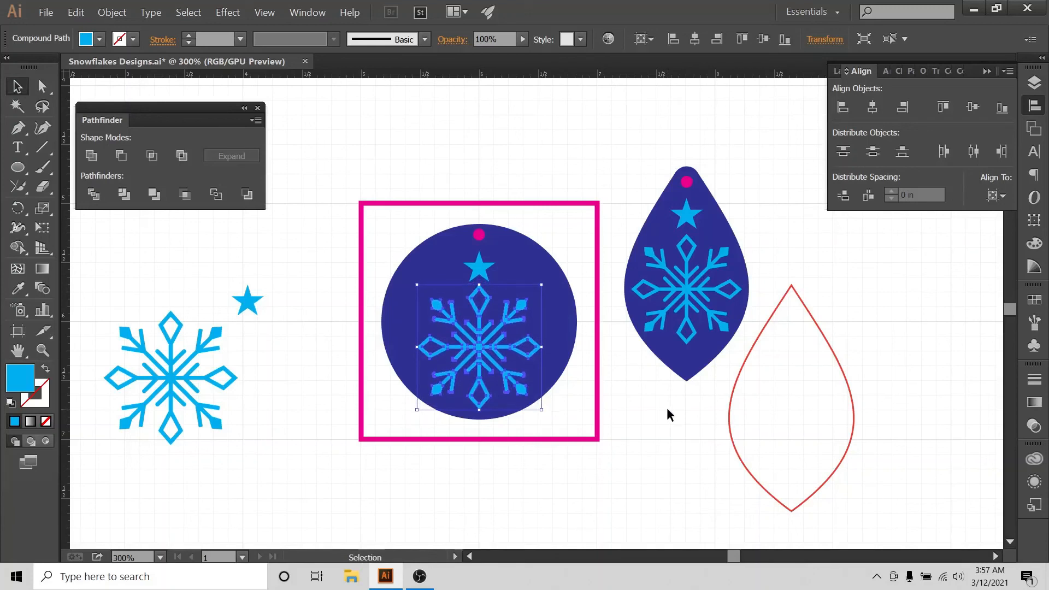
click(444, 171)
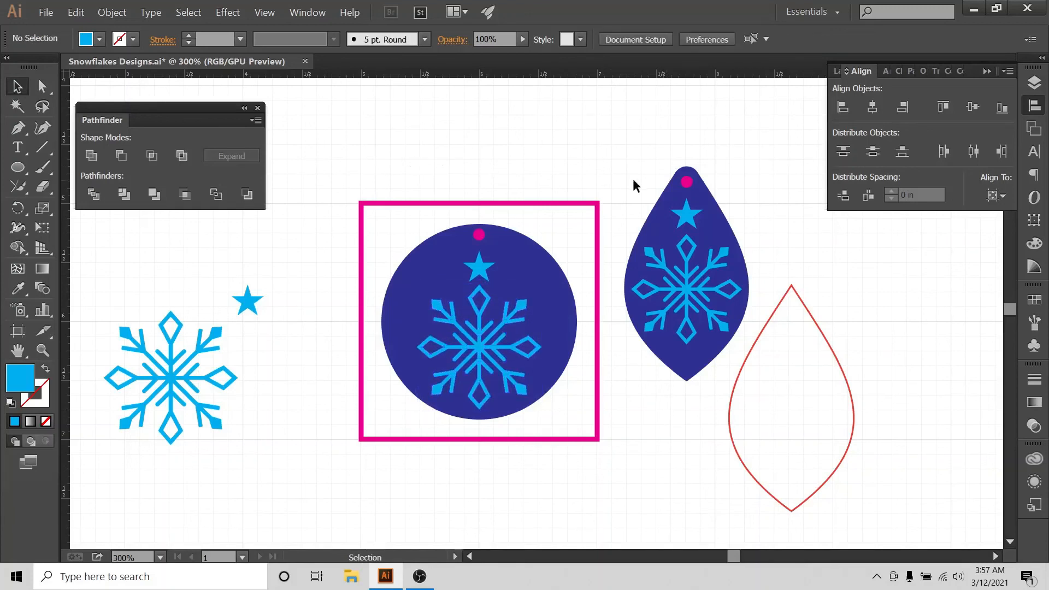
- Centre the circle, hole, star and snowflake horizontally, aligned to the artboard, once more
drag(418, 192, 559, 510)
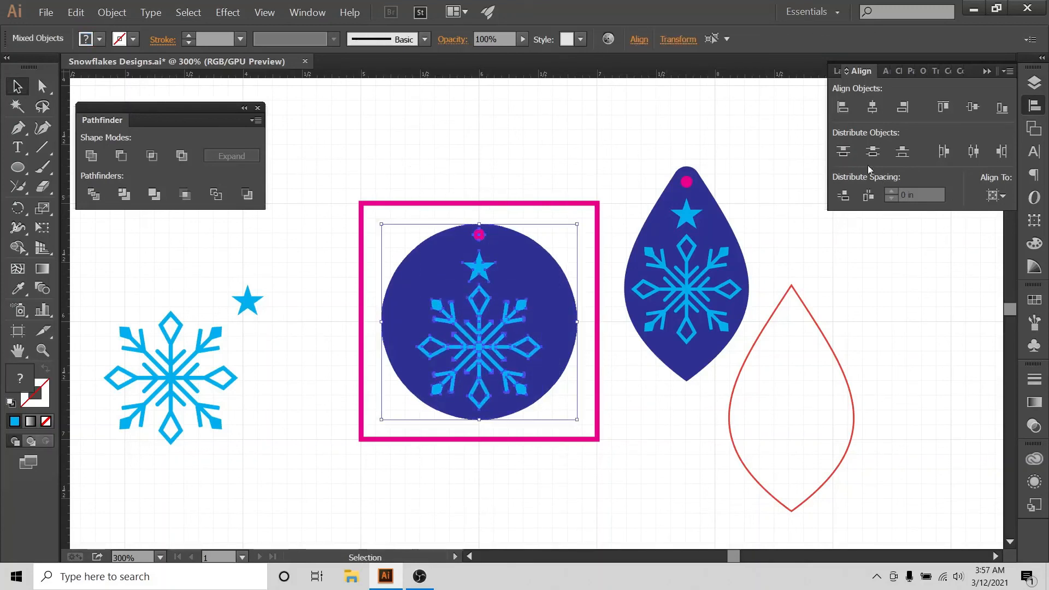
click(477, 183)
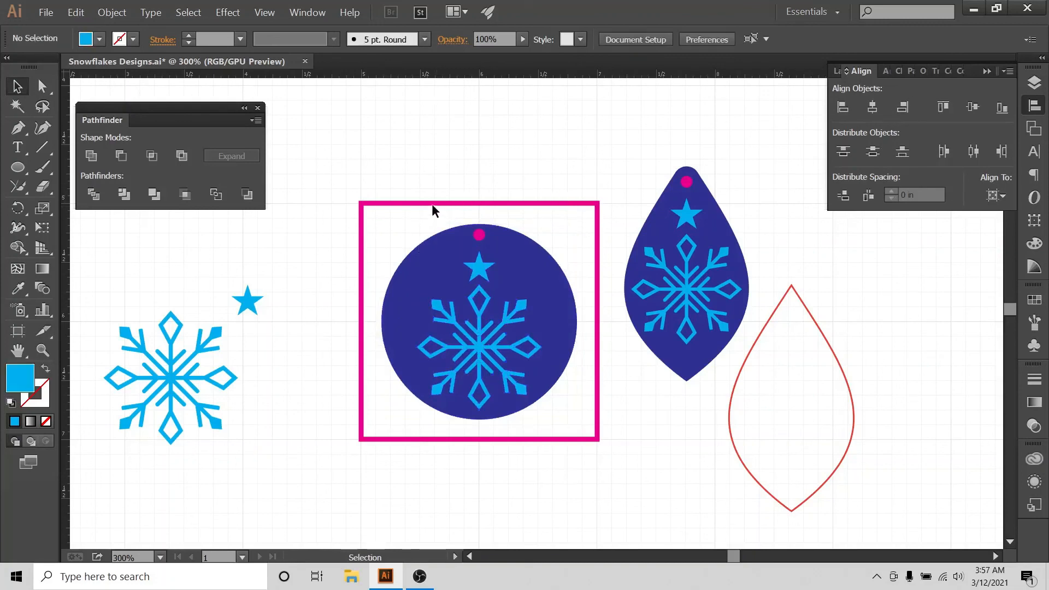
drag(431, 206, 582, 467)
click(996, 196)
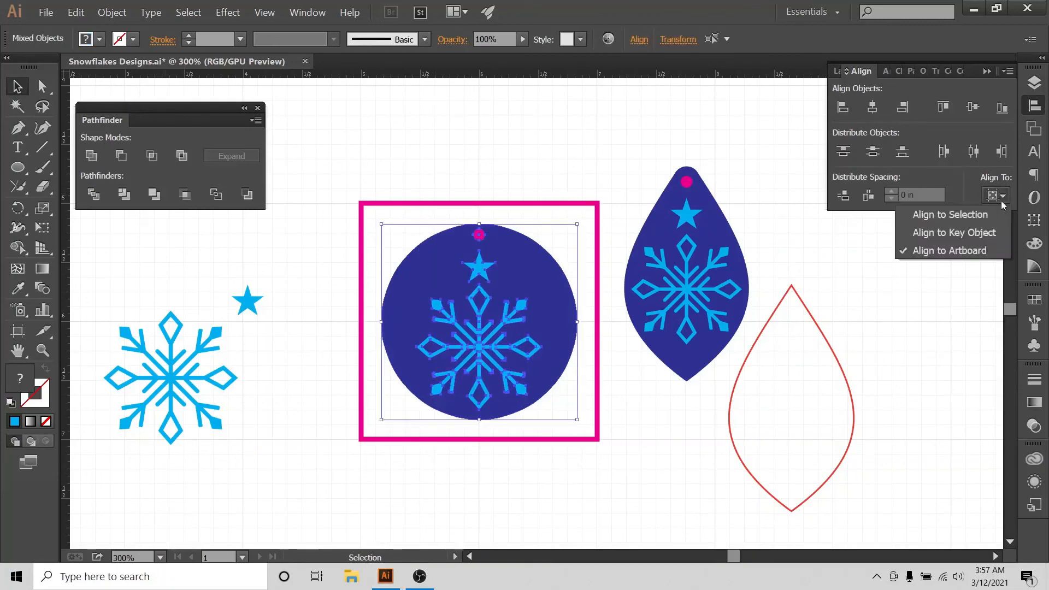
click(872, 108)
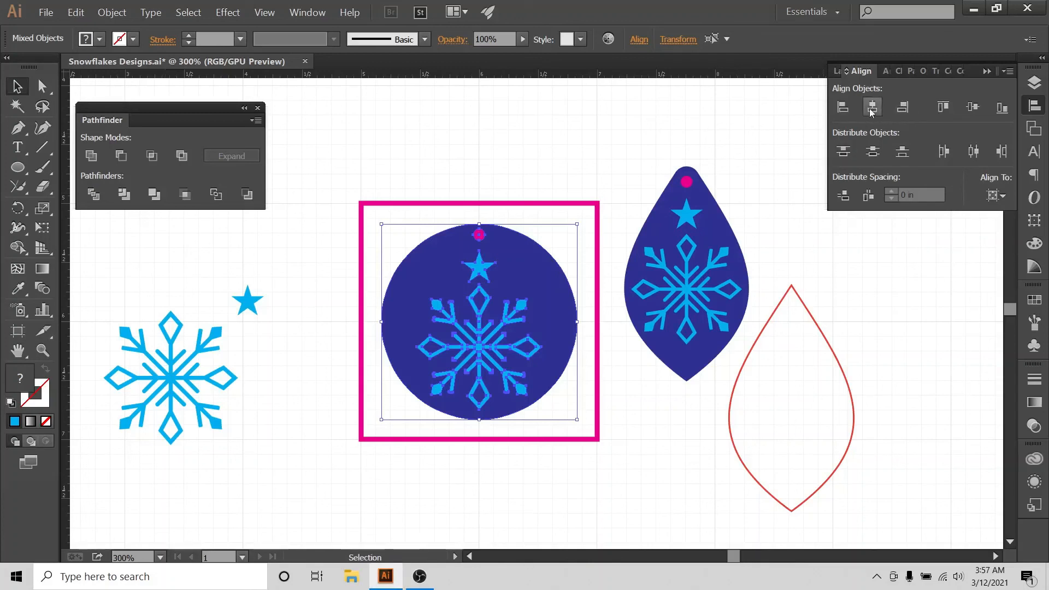
click(528, 159)
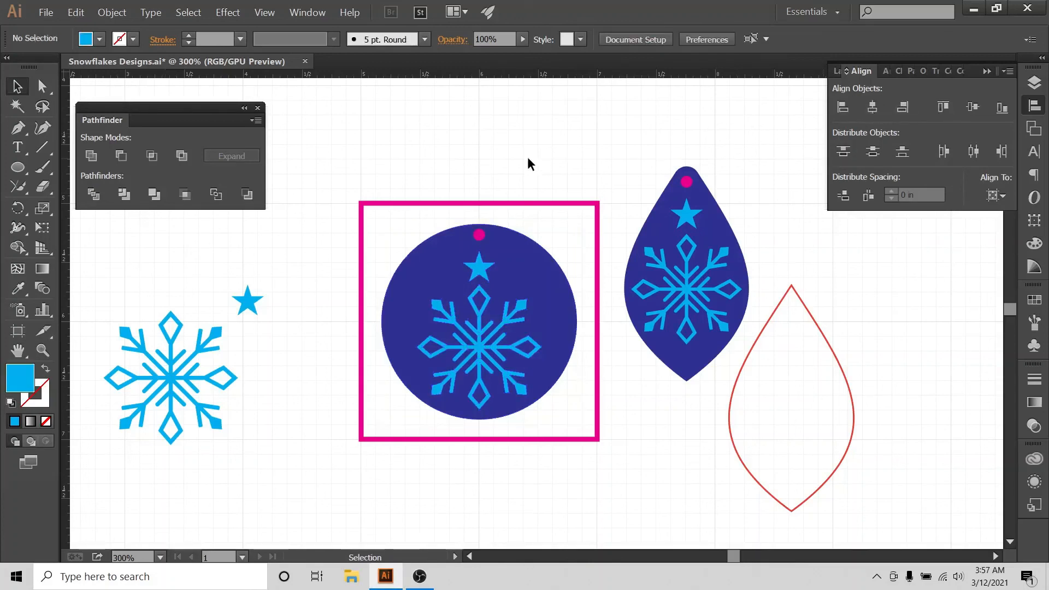
- Nudge the magenta hole and the star on the circle down slightly, away from the circle's upper edge
click(479, 235)
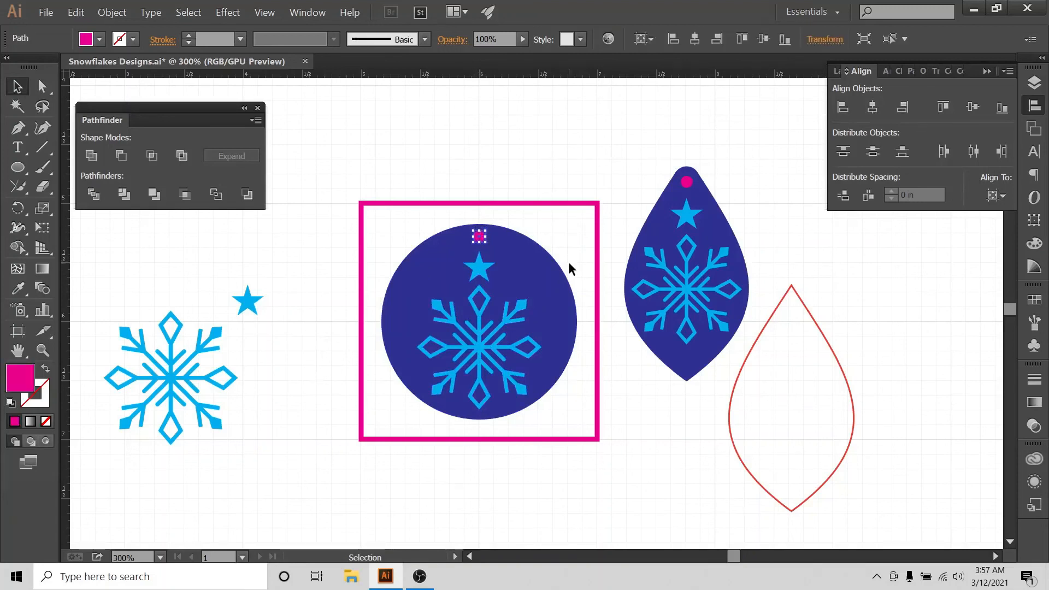
key(Down)
click(526, 213)
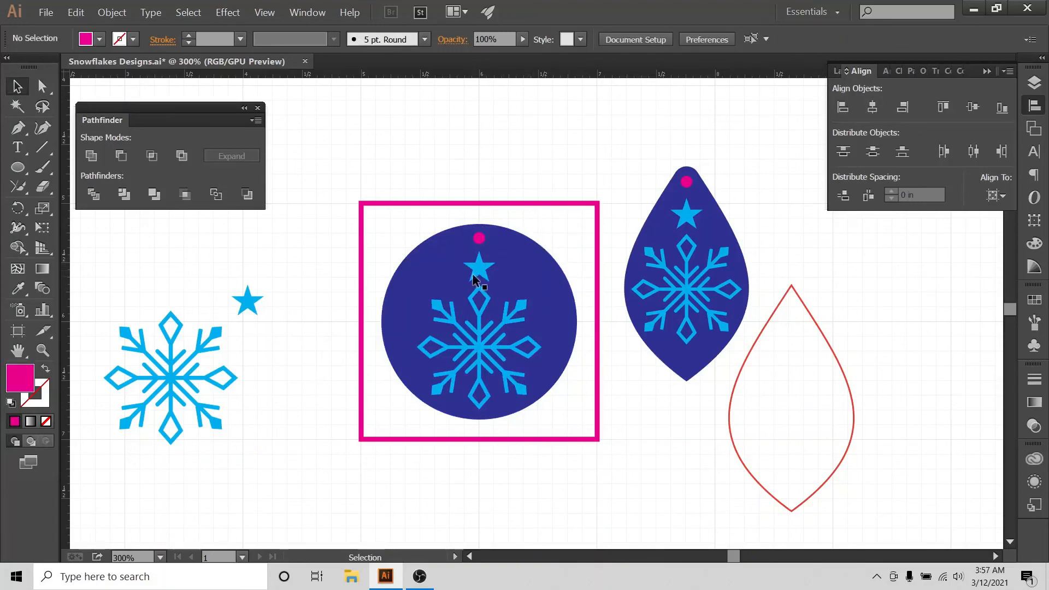
click(483, 270)
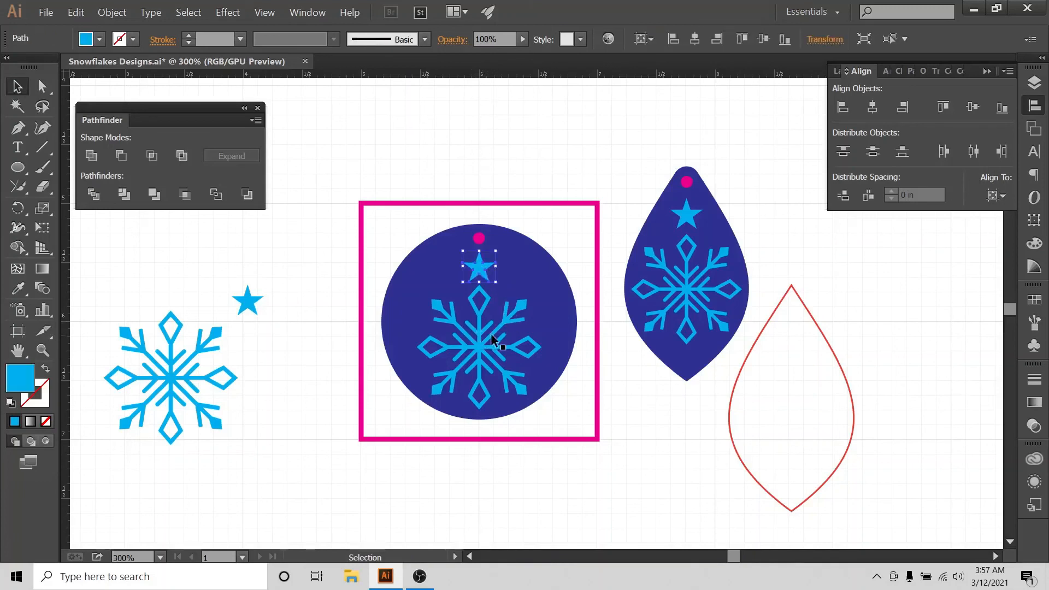
key(Down)
click(537, 222)
- Nudge the circle's snowflake down and shrink it slightly about its centre, keeping all parts centred horizontally on the circle
click(484, 306)
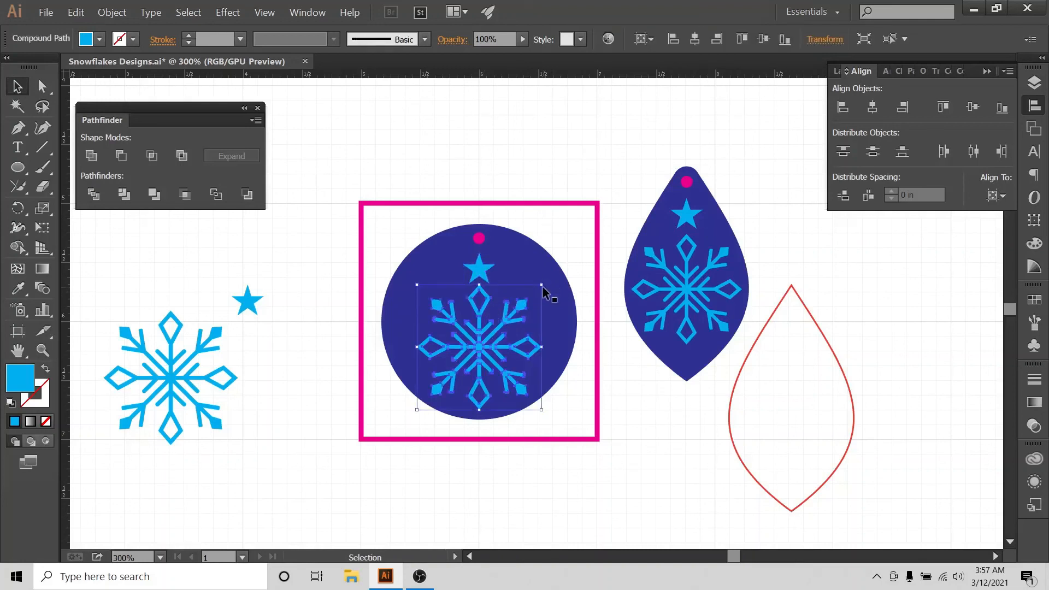
key(Down)
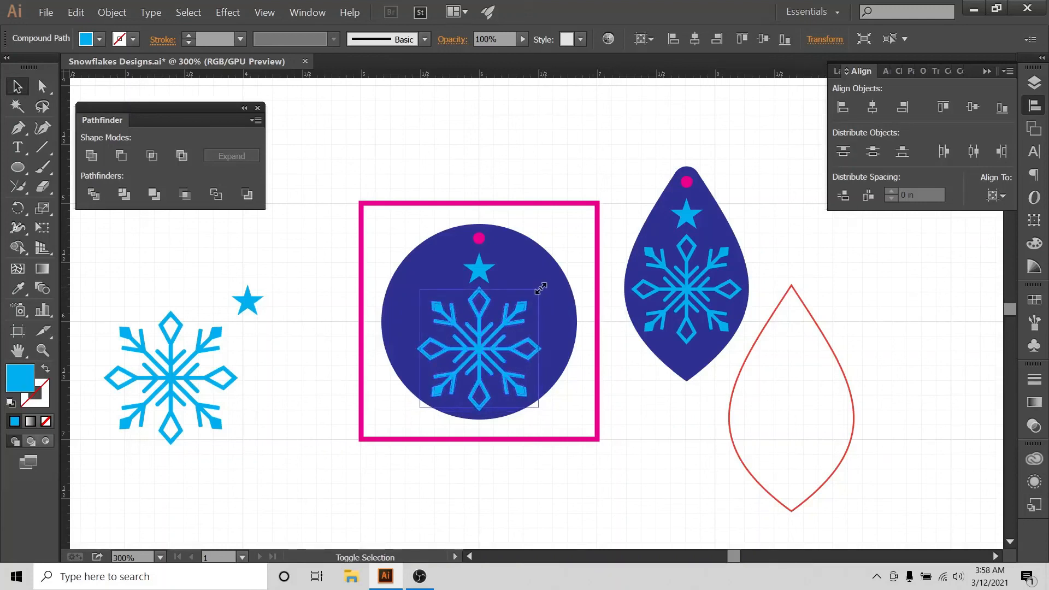
click(548, 229)
drag(549, 202, 417, 475)
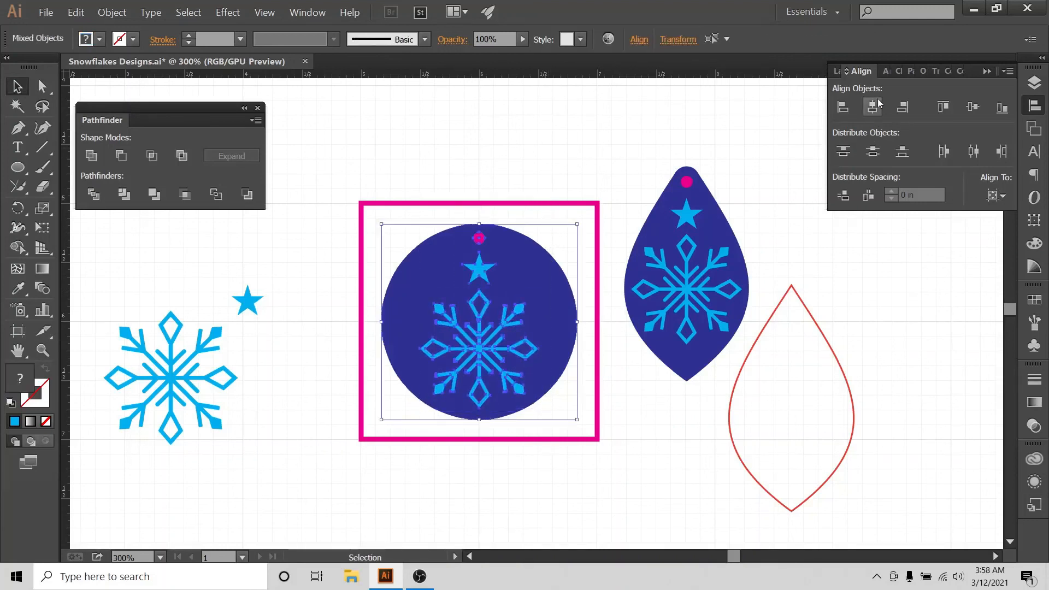
click(568, 174)
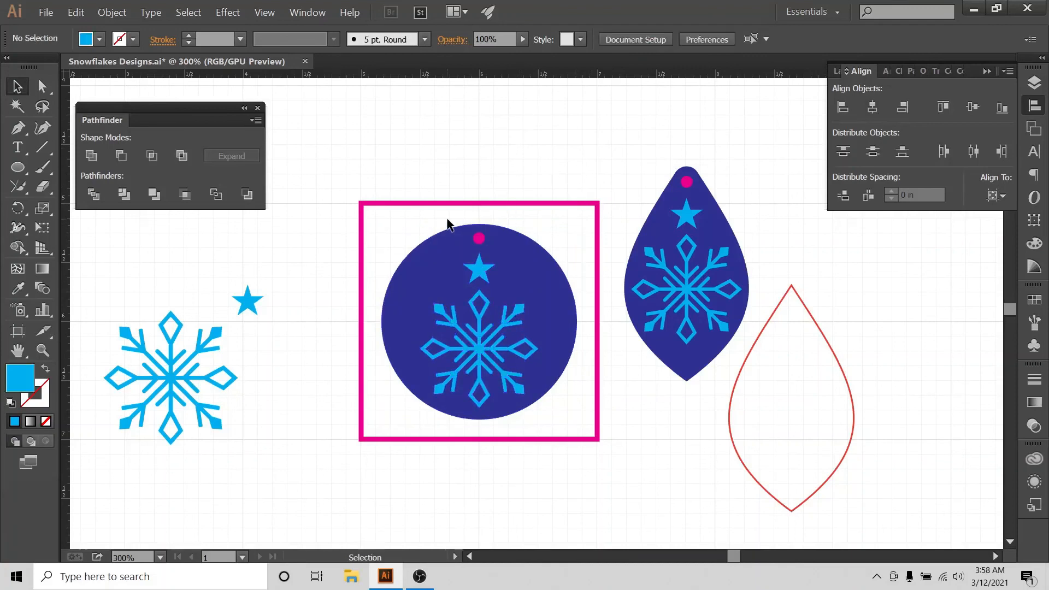
- Cut the hole, star and snowflake out of the blue circle with Minus Front
drag(414, 196, 553, 454)
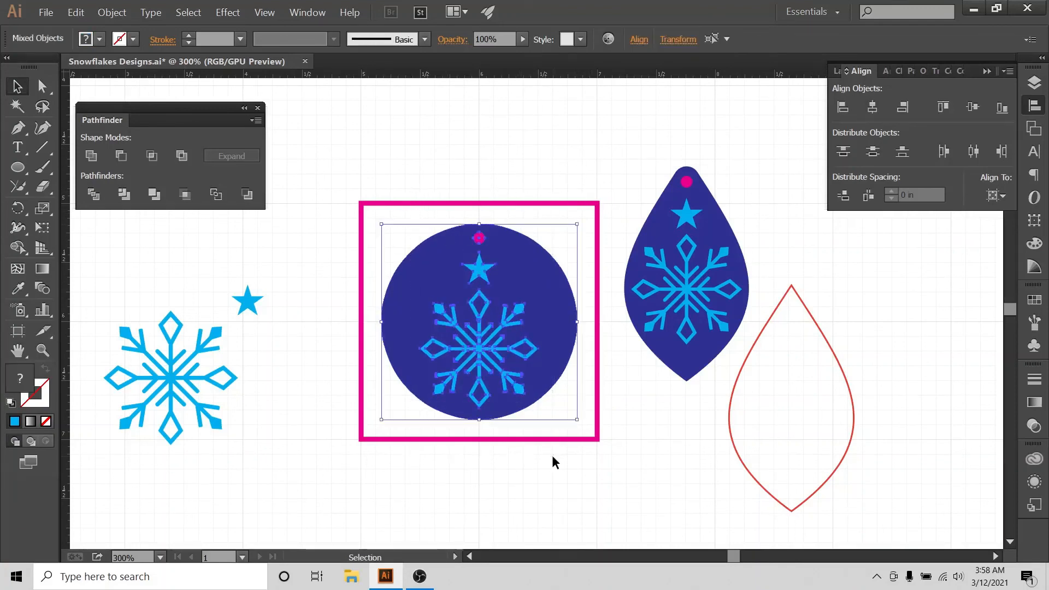
click(120, 157)
click(448, 159)
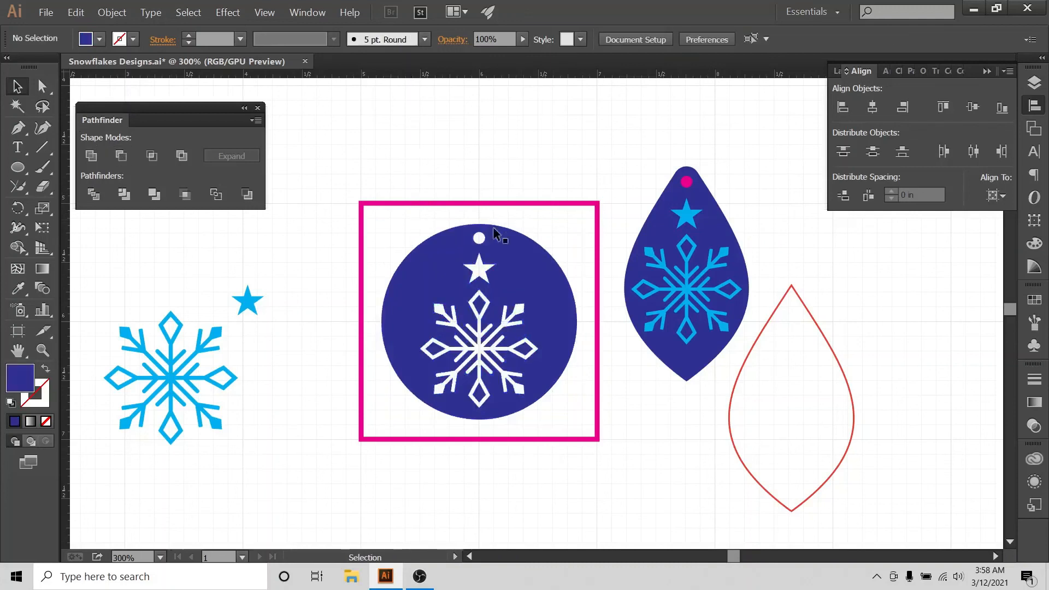
- Copy the cut-out circle, then lock and hide the working layer and make Layer 7 visible, unlocked and active
click(519, 263)
key(v)
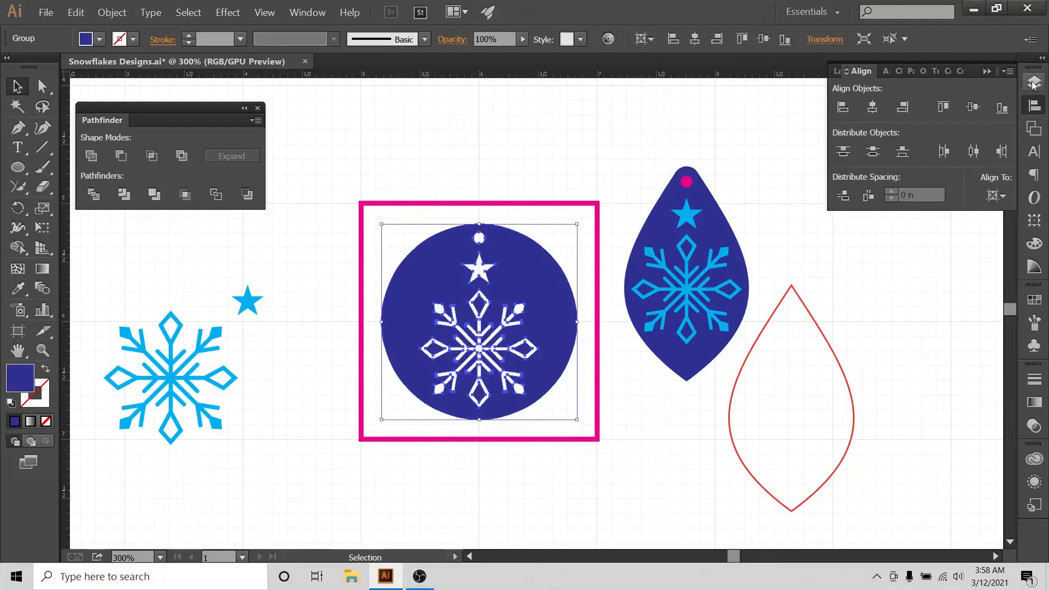
click(1035, 82)
click(800, 127)
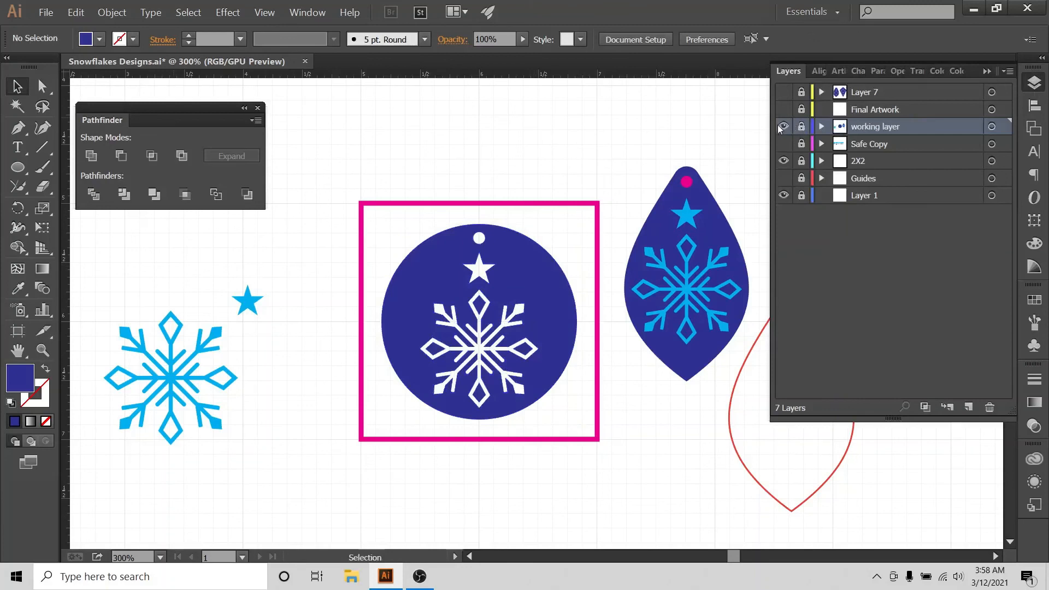
click(784, 127)
click(784, 92)
click(801, 92)
click(847, 92)
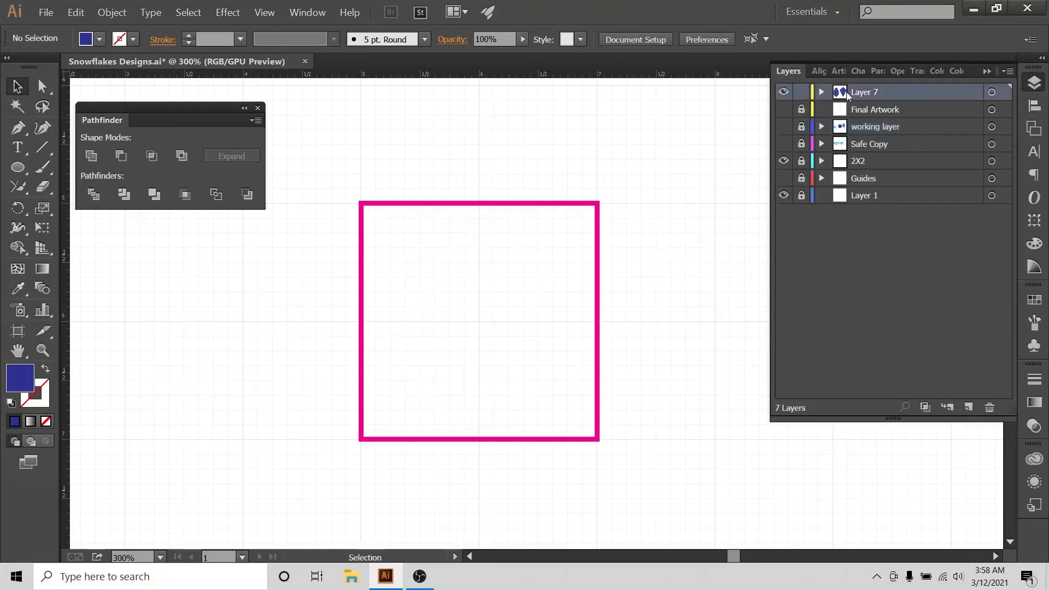
- Paste the cut-out circle onto Layer 7 and place it beside the kite, in line with the finished earrings
key(ctrl+minus)
key(ctrl+minus)
scroll(673, 126, up, 3)
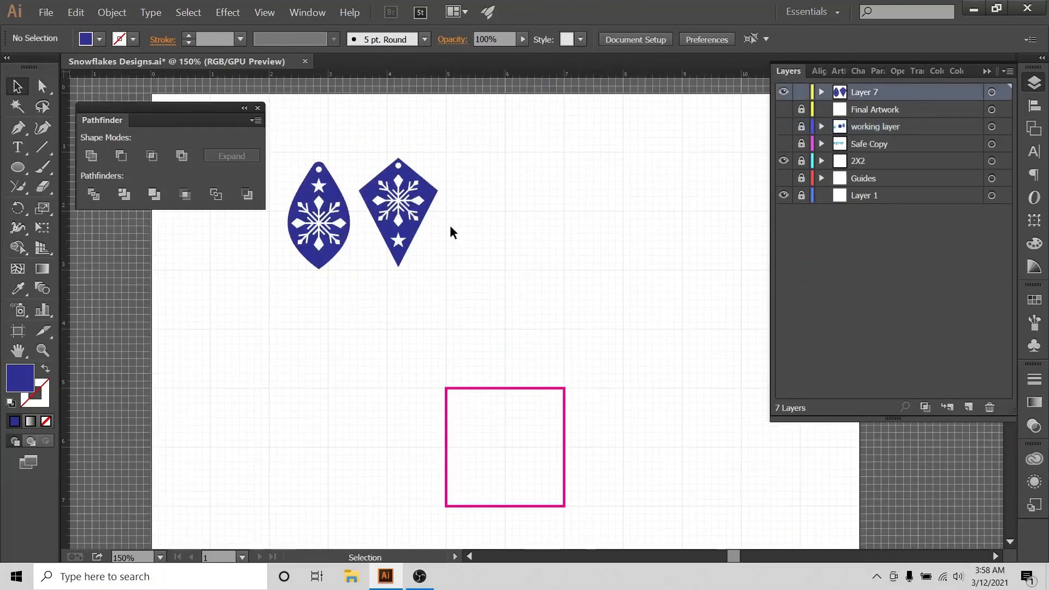
key(ctrl+v)
drag(503, 210, 545, 206)
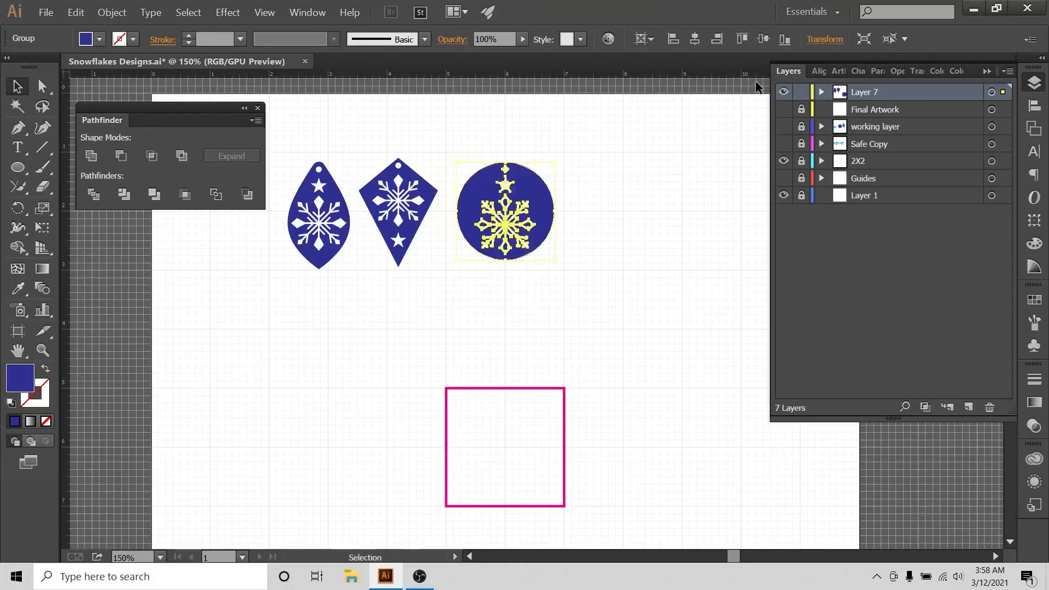
- Expand Layer 7's contents and ungroup the pasted circle earring
click(822, 91)
click(566, 189)
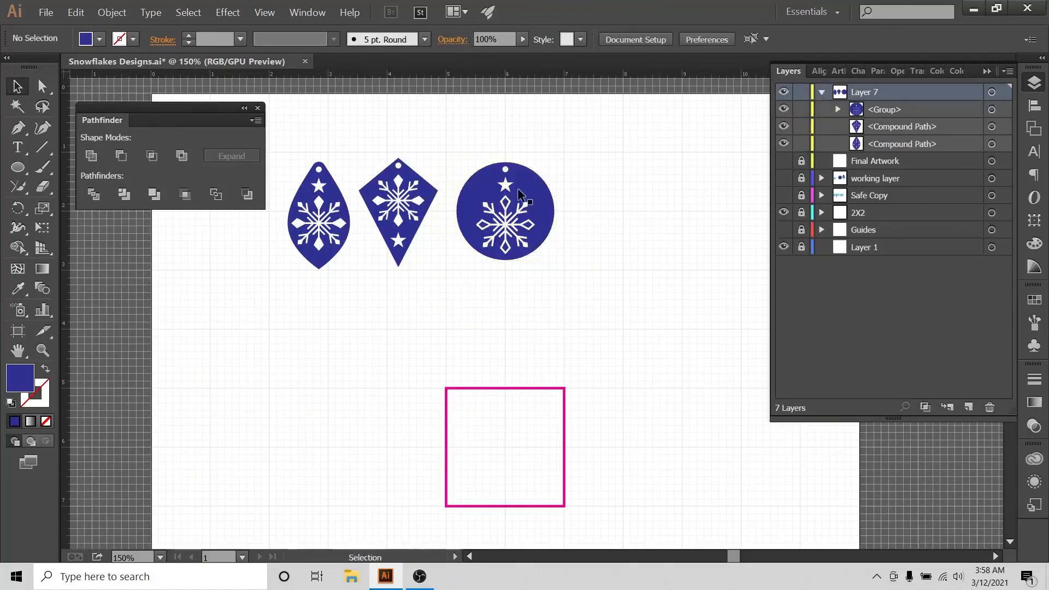
right_click(518, 189)
click(611, 257)
click(662, 189)
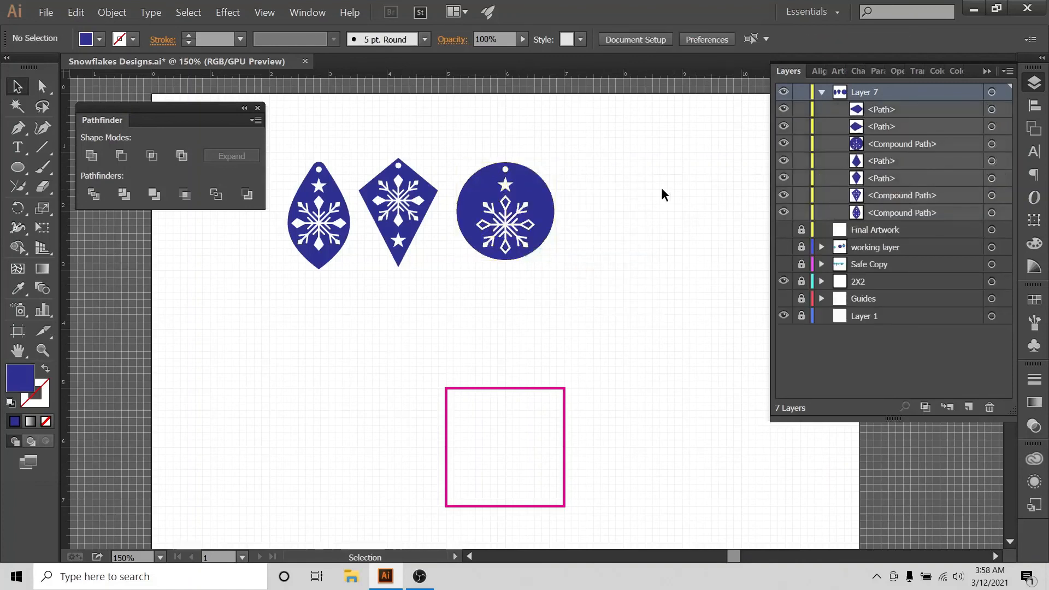
- Delete the four loose diamond paths inside the circle's snowflake from Layer 7, keeping the three compound paths
click(992, 110)
key(Delete)
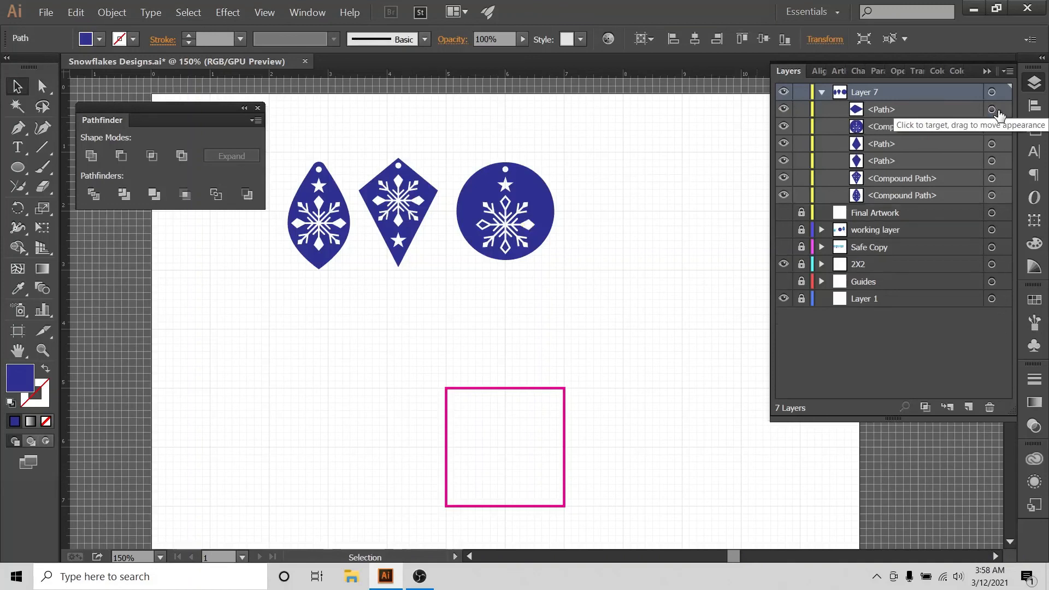
click(993, 109)
key(Delete)
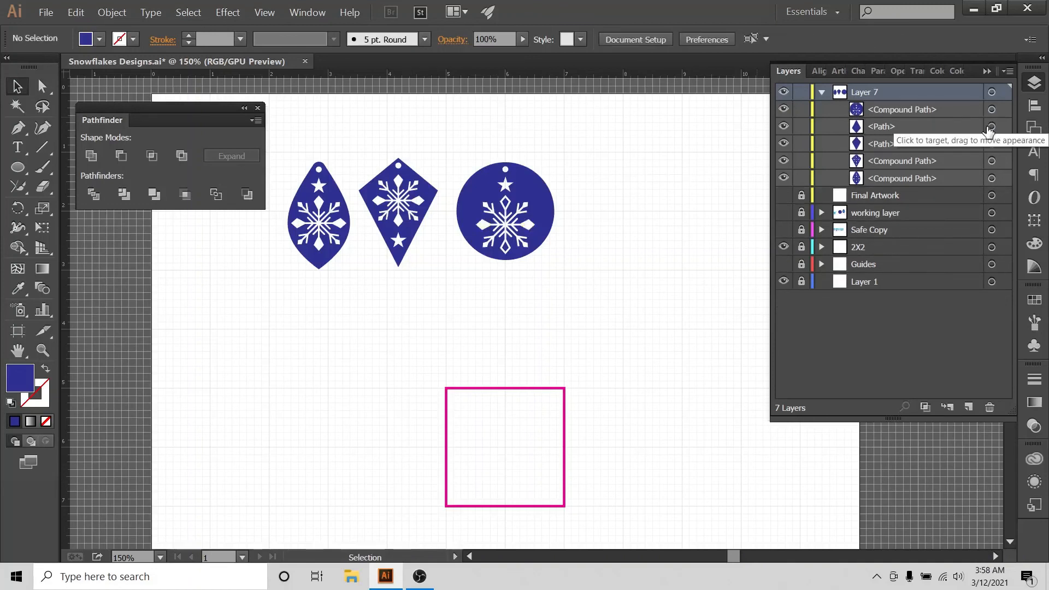
click(992, 127)
key(Delete)
click(992, 126)
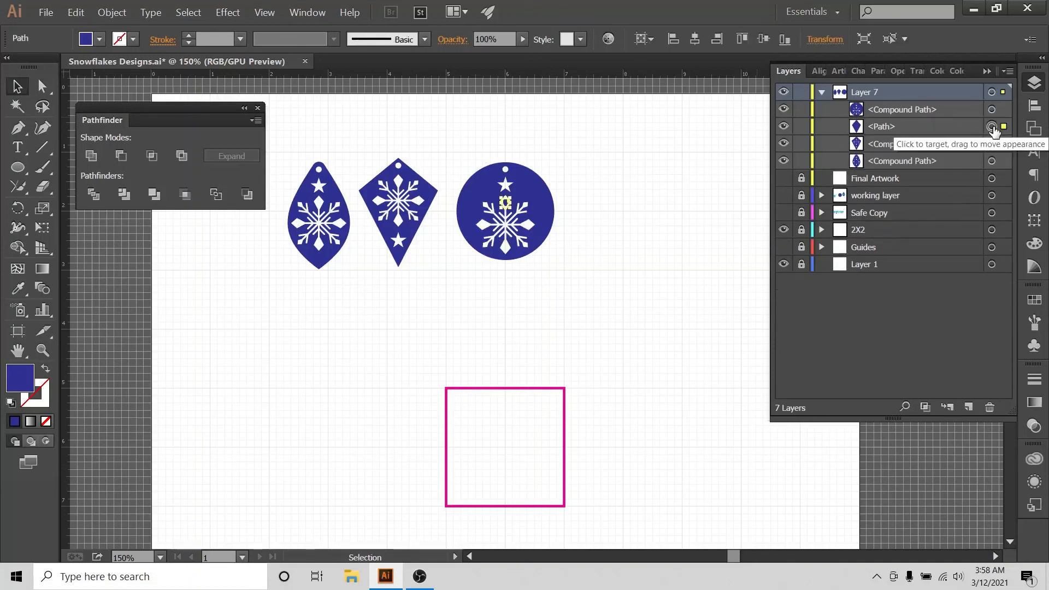
key(Delete)
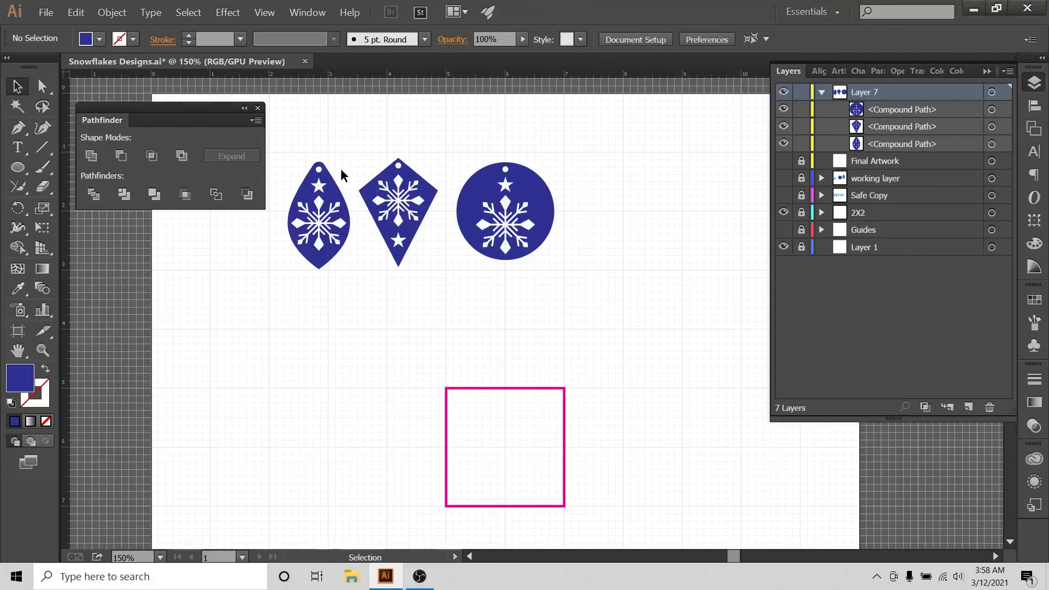
- Move the three finished earrings together toward the page's middle, above the magenta square, and shift the kite and teardrop slightly toward the circle
drag(341, 174, 597, 274)
click(698, 242)
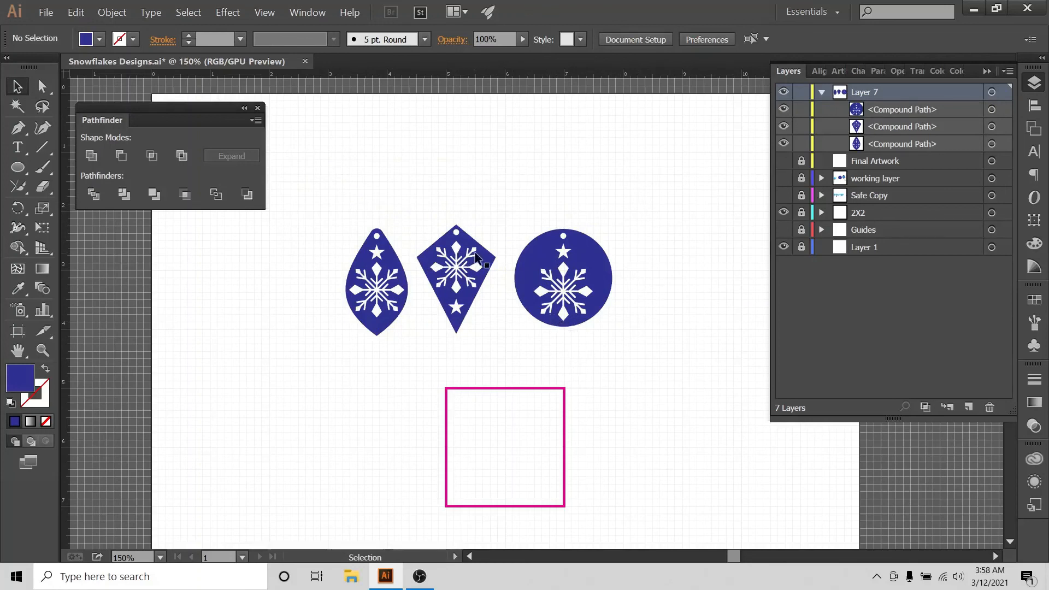
drag(480, 260, 492, 260)
click(348, 244)
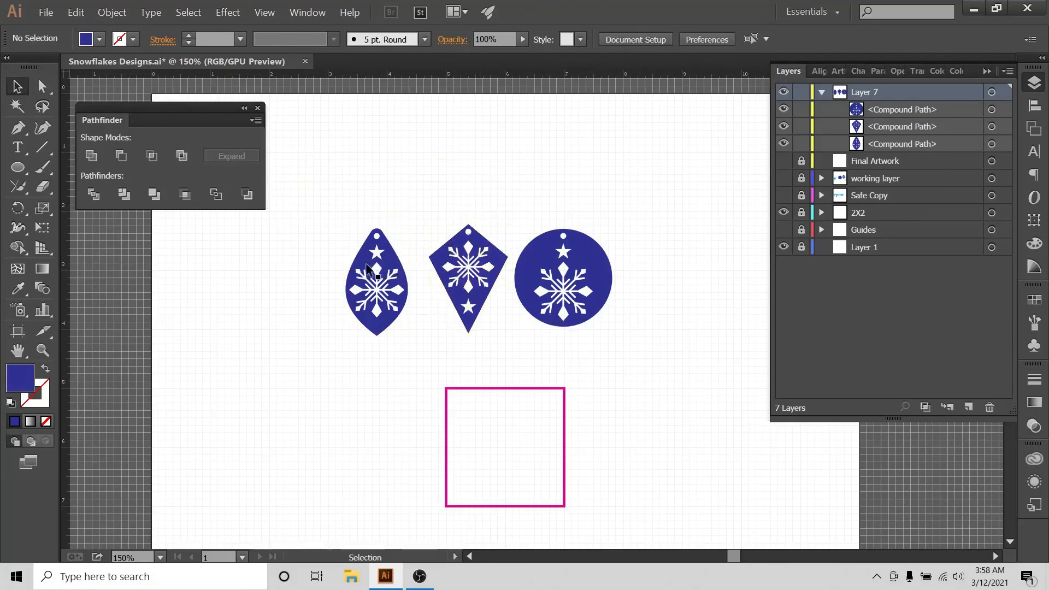
drag(378, 261, 386, 261)
click(293, 244)
drag(293, 239, 595, 346)
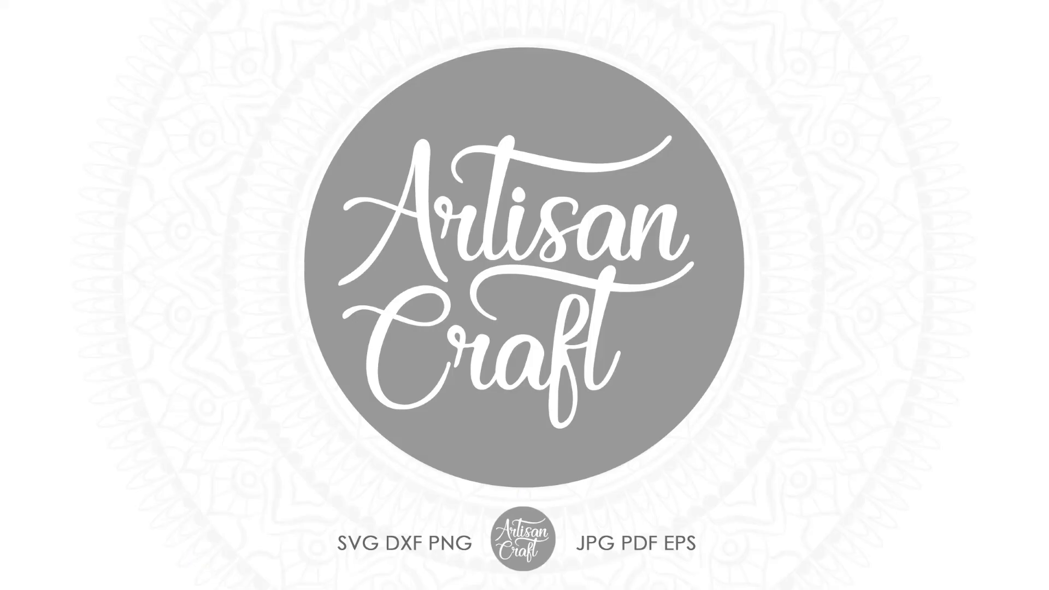